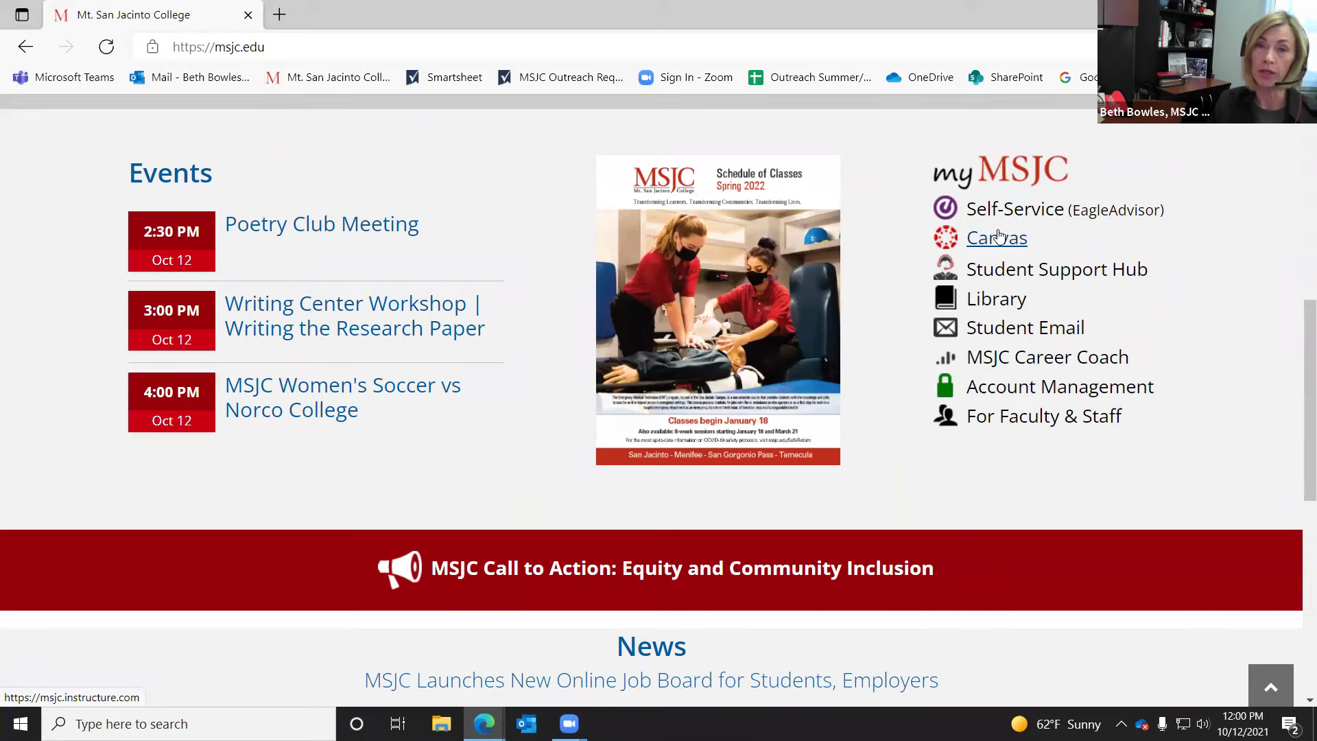
# Scroll the MSJC home page to the campus cards and open Menifee Valley Campus
pyautogui.scroll(2, 998, 237)
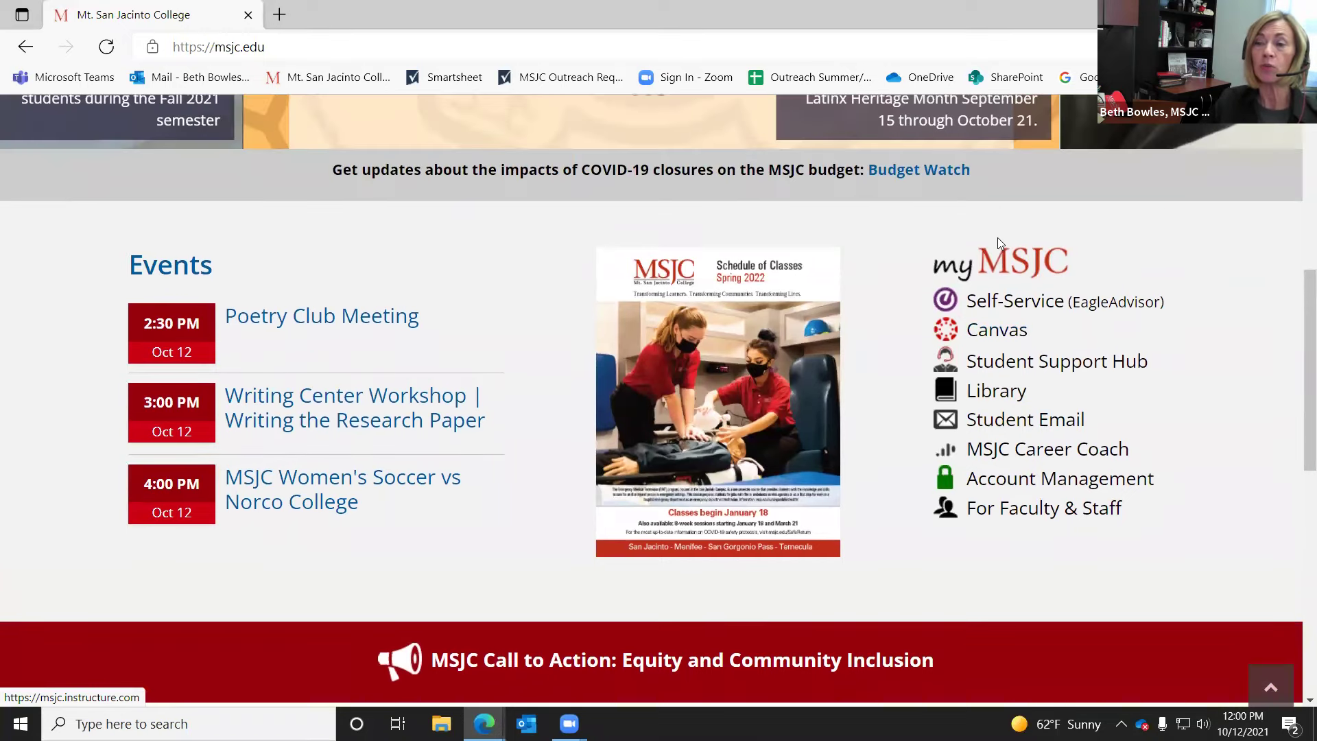
pyautogui.scroll(-2, 1005, 296)
pyautogui.scroll(-2, 1014, 294)
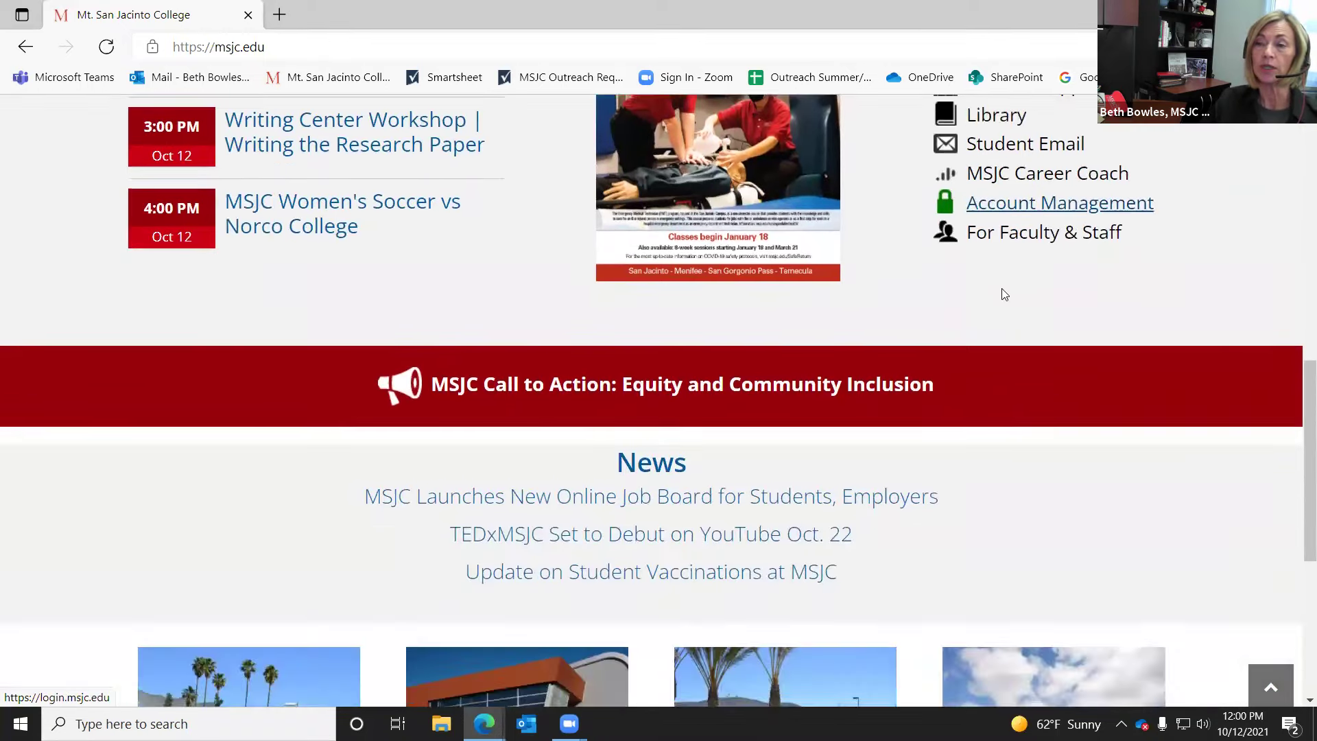
pyautogui.scroll(-1, 380, 174)
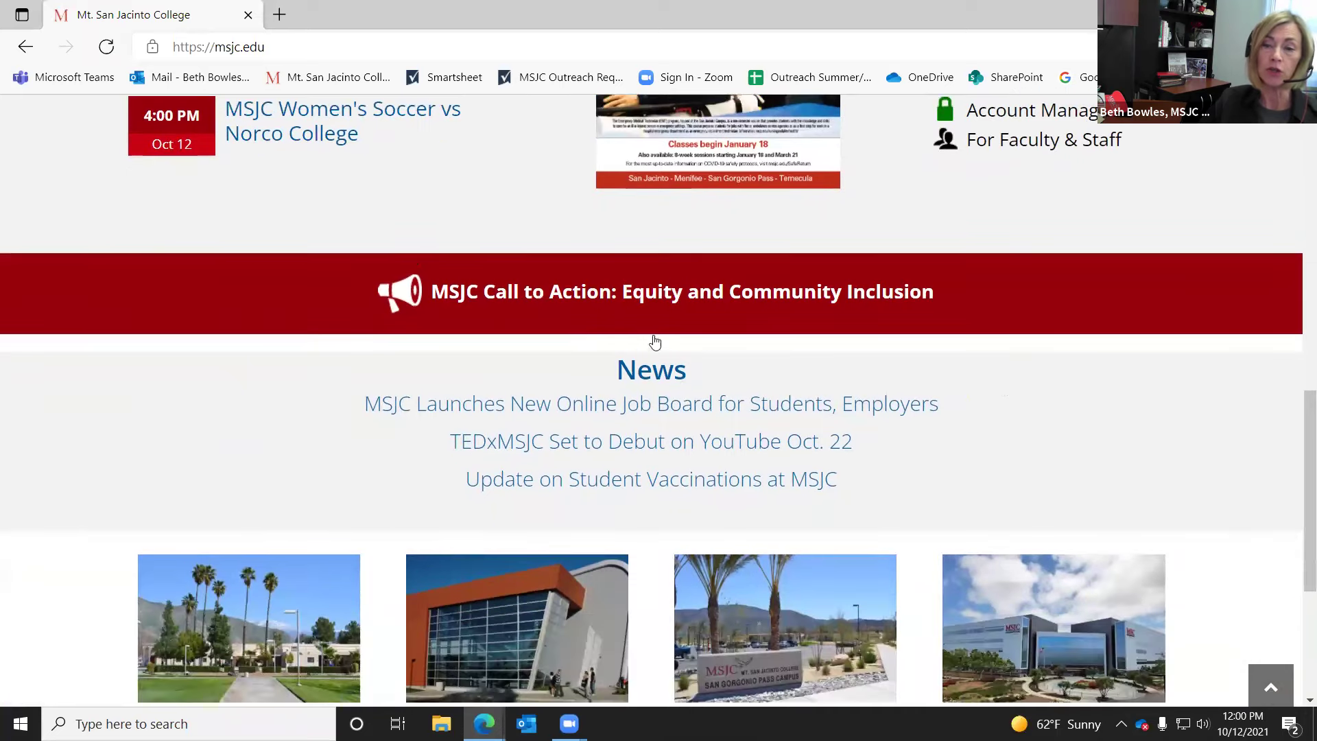
pyautogui.scroll(-4, 655, 341)
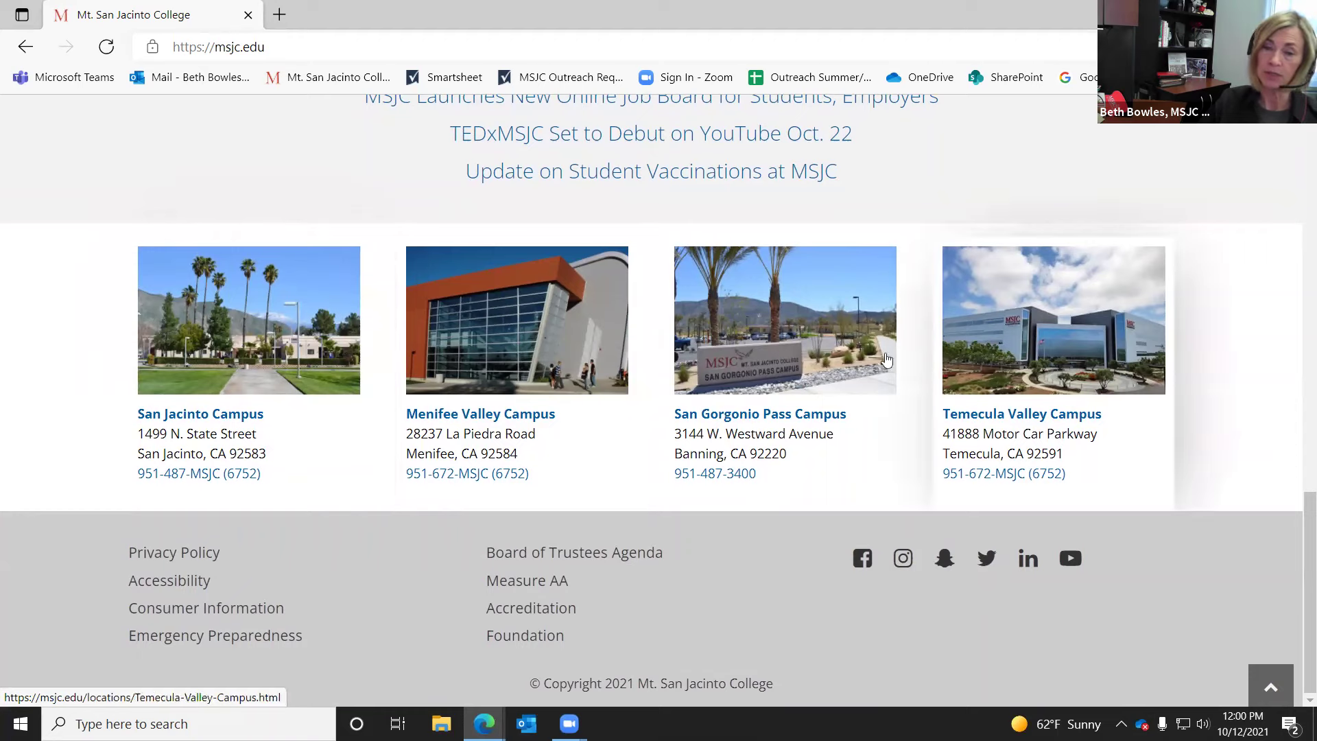
pyautogui.click(497, 390)
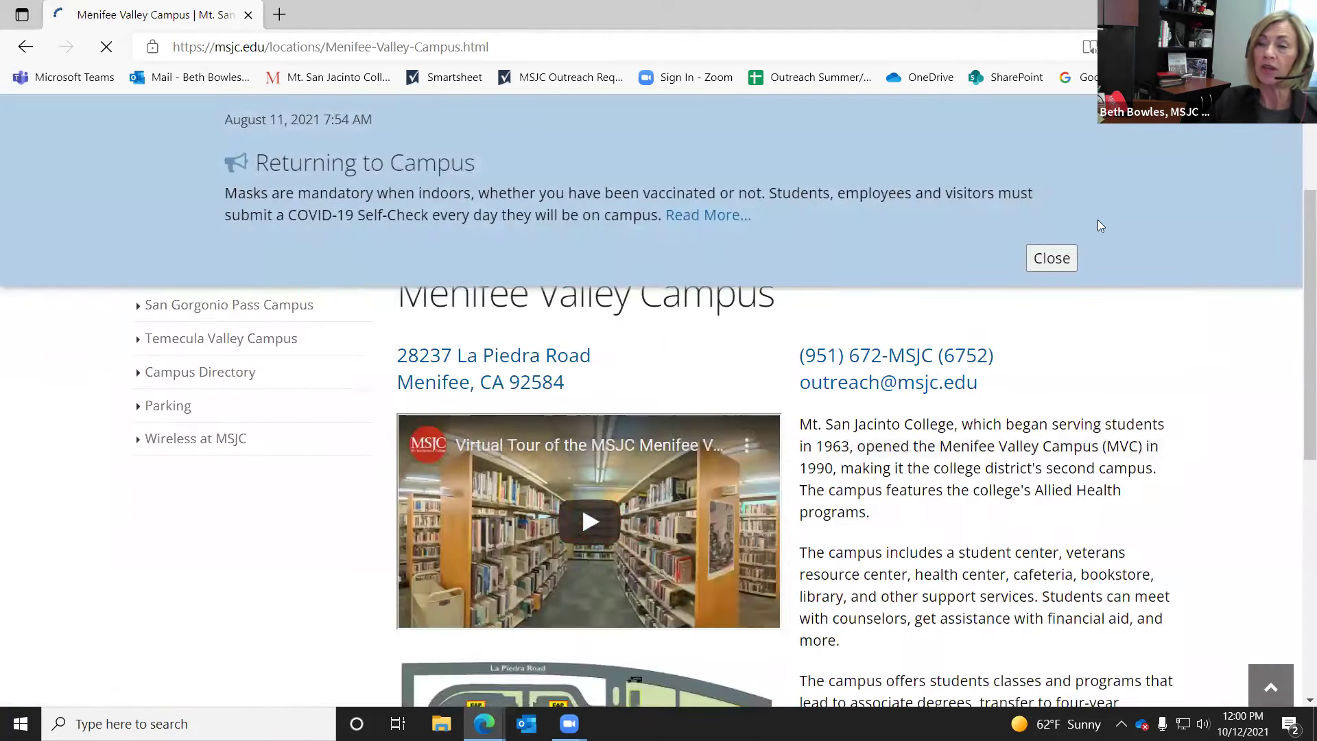
# Browse the Menifee page's address, contact details, virtual tour and campus map, then return upward
pyautogui.scroll(-4, 1296, 286)
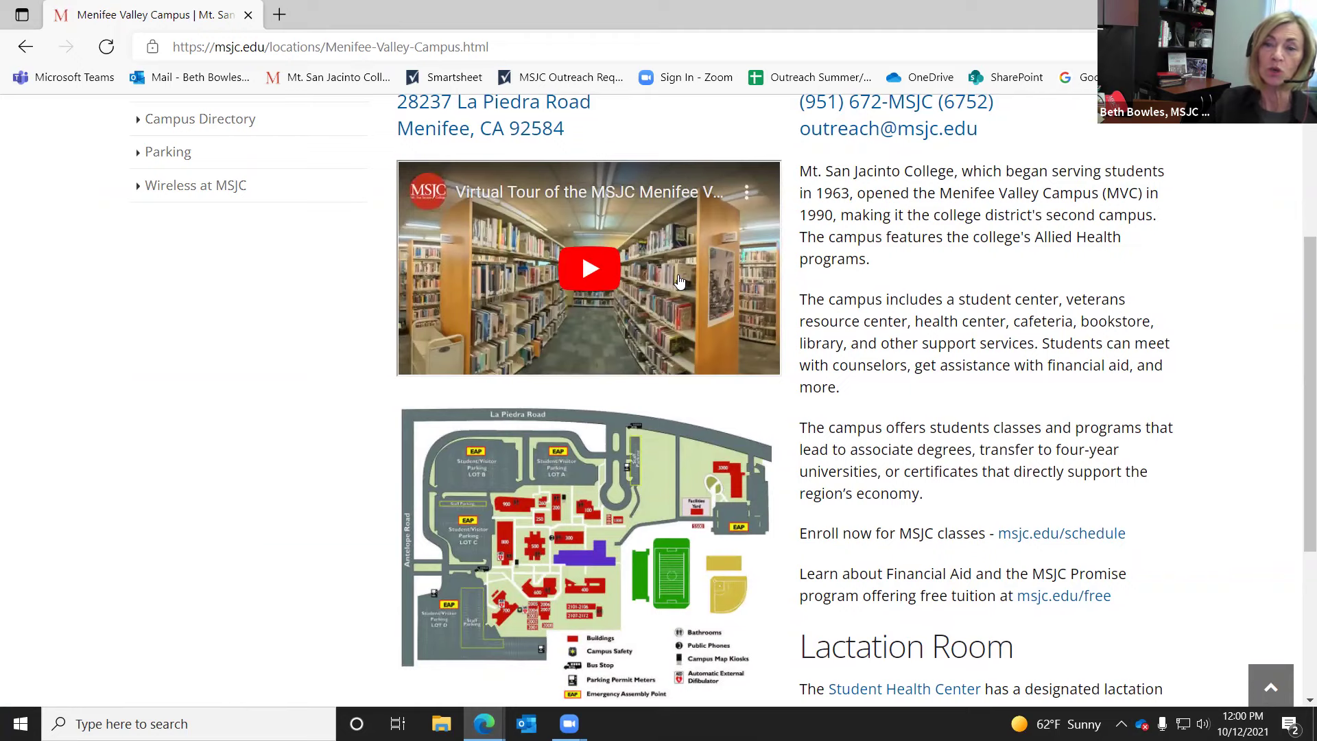
pyautogui.scroll(-3, 555, 351)
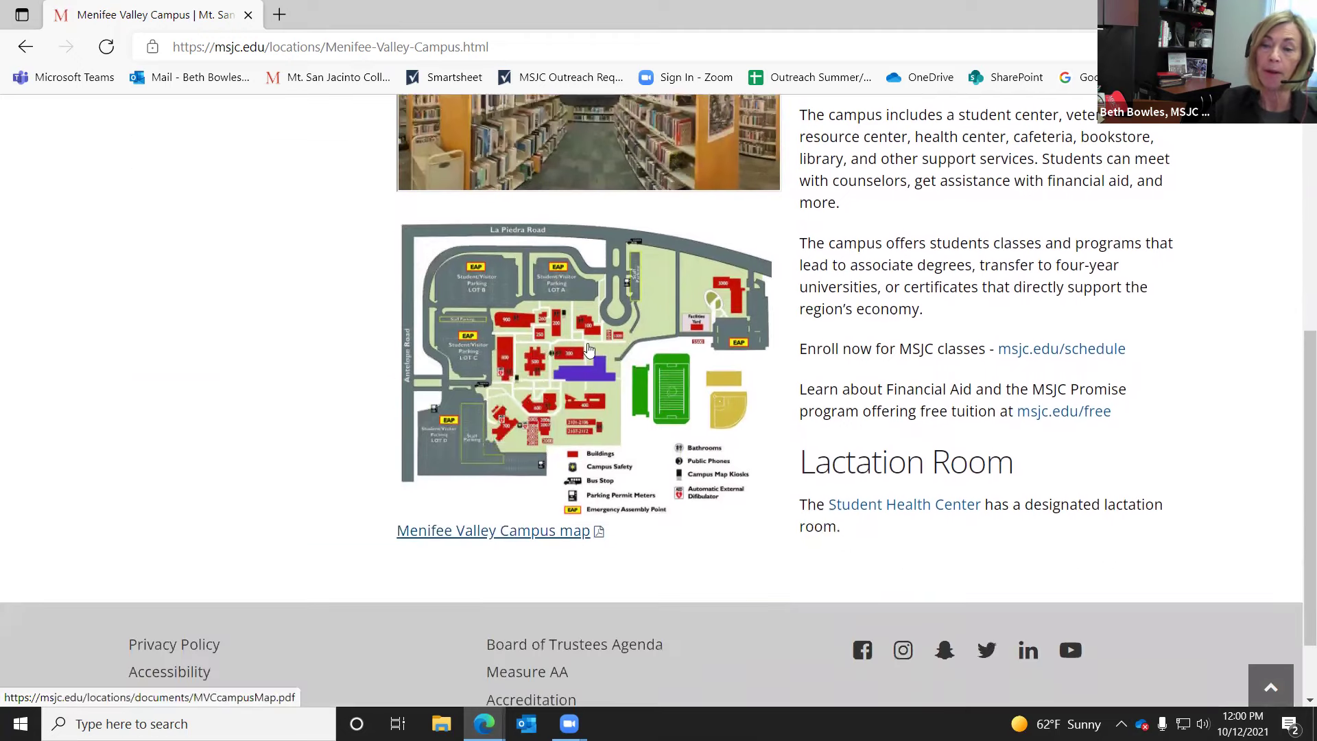
pyautogui.scroll(-2, 636, 354)
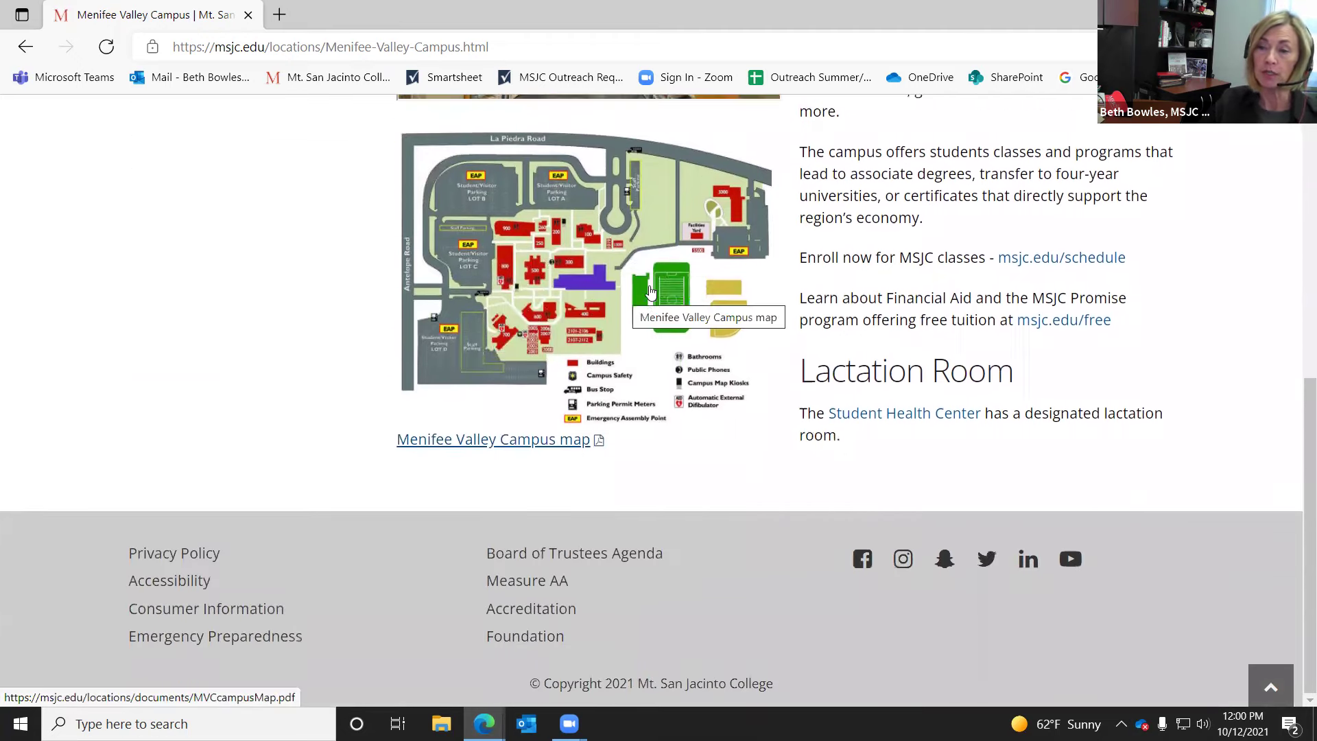
pyautogui.scroll(8, 606, 271)
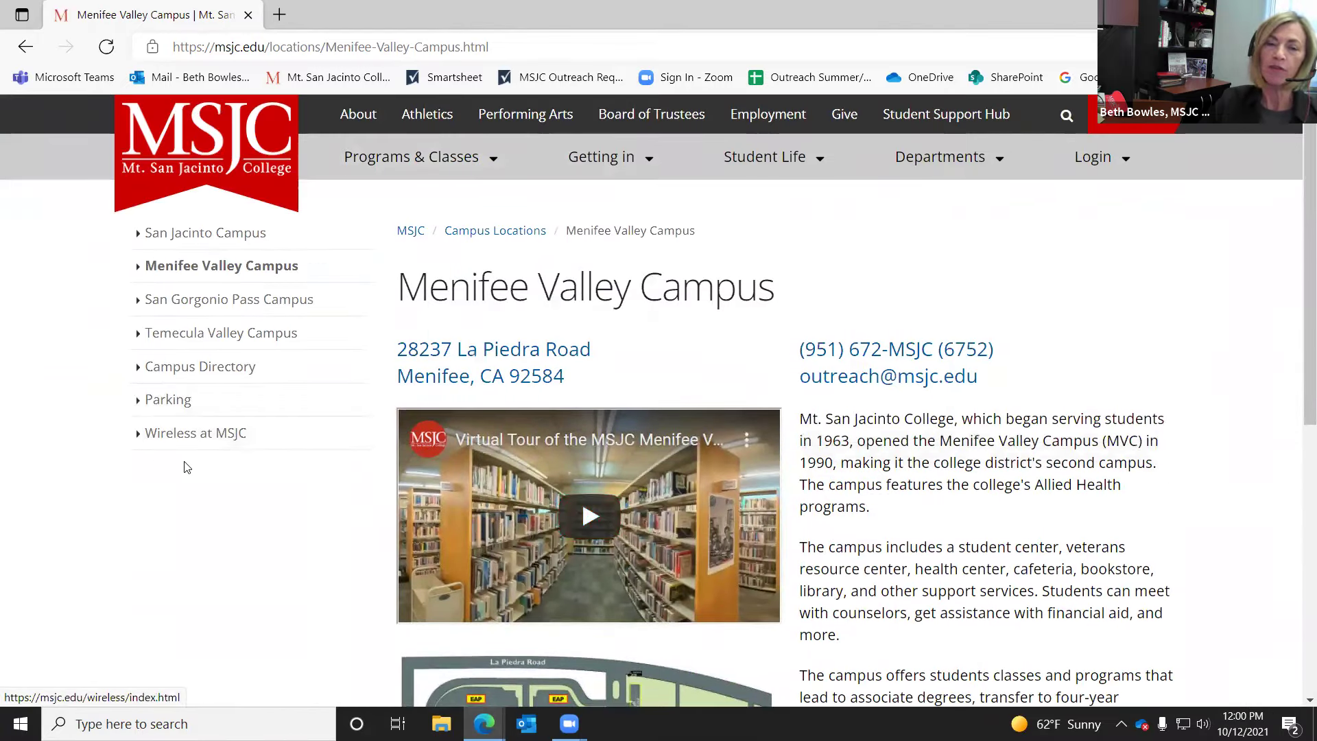
# Go back to the home page, dismiss the alerts, and open the Temecula Valley Campus card
pyautogui.click(25, 46)
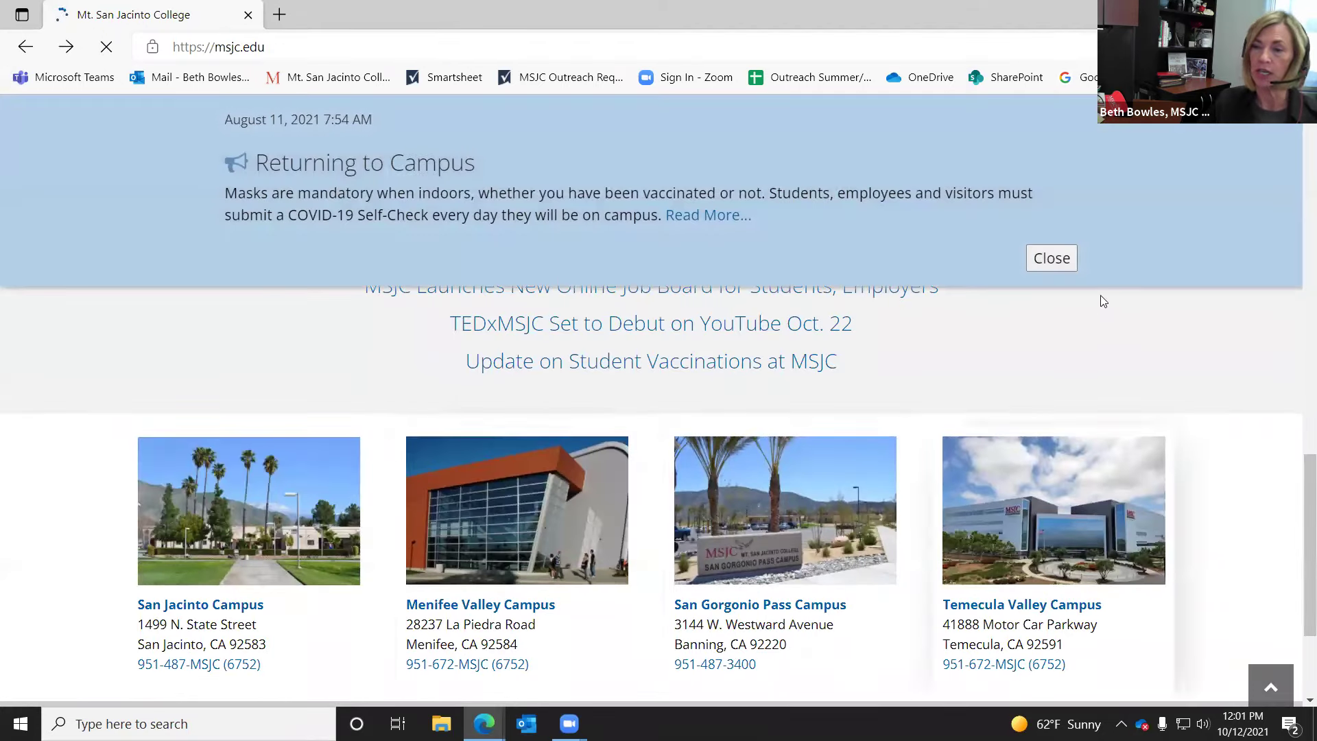
pyautogui.click(1051, 231)
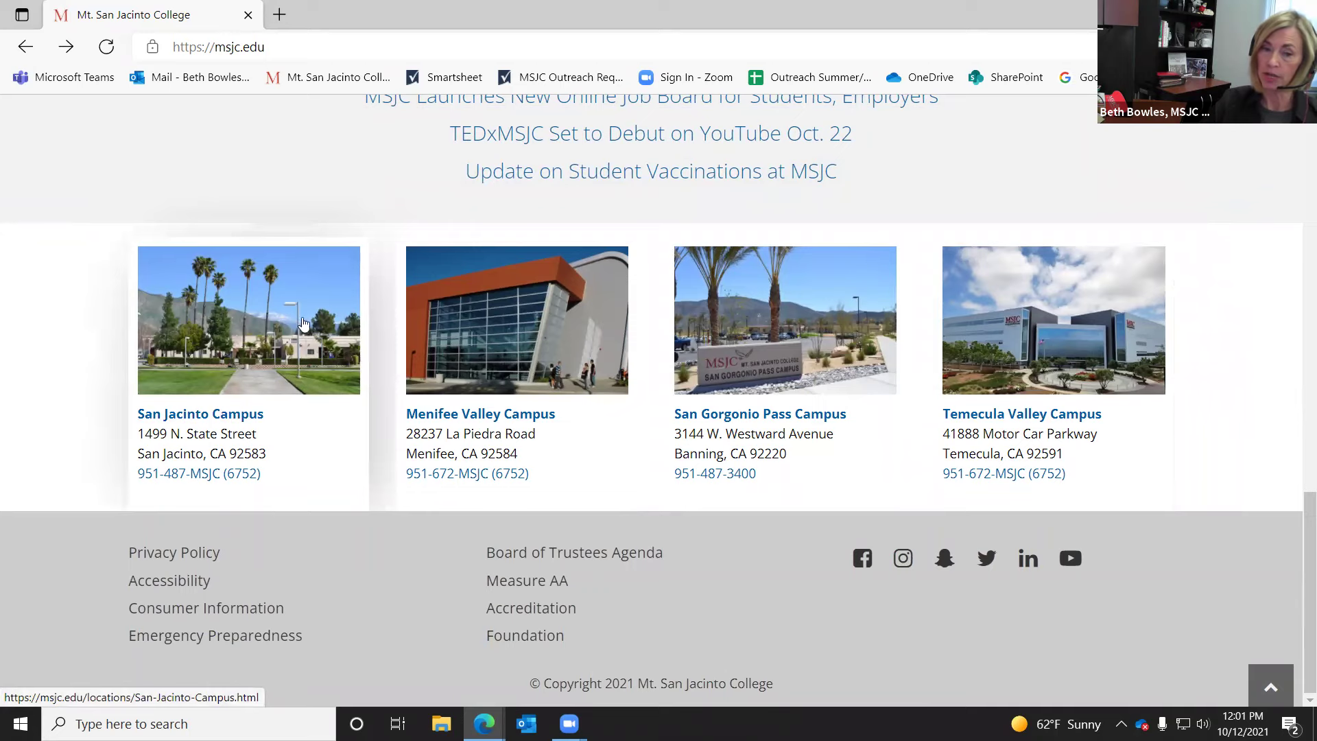
pyautogui.click(1036, 362)
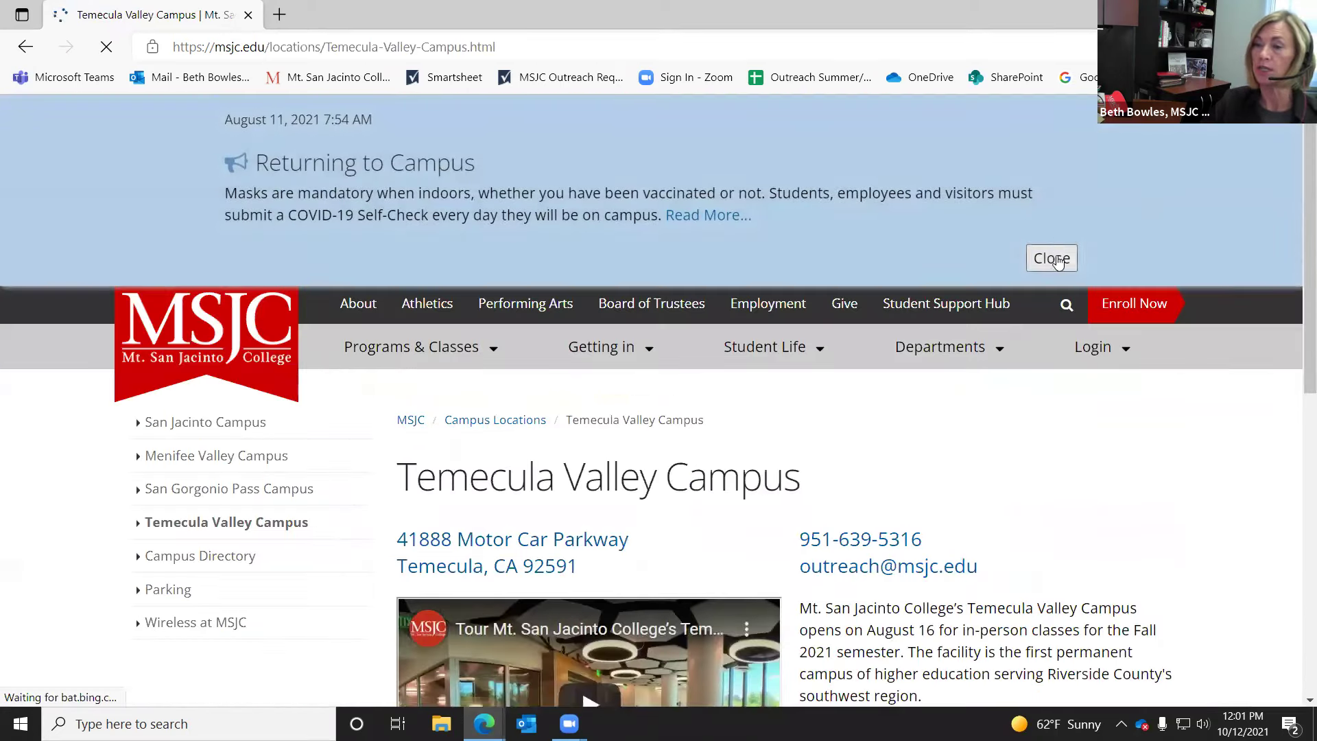
pyautogui.click(1052, 258)
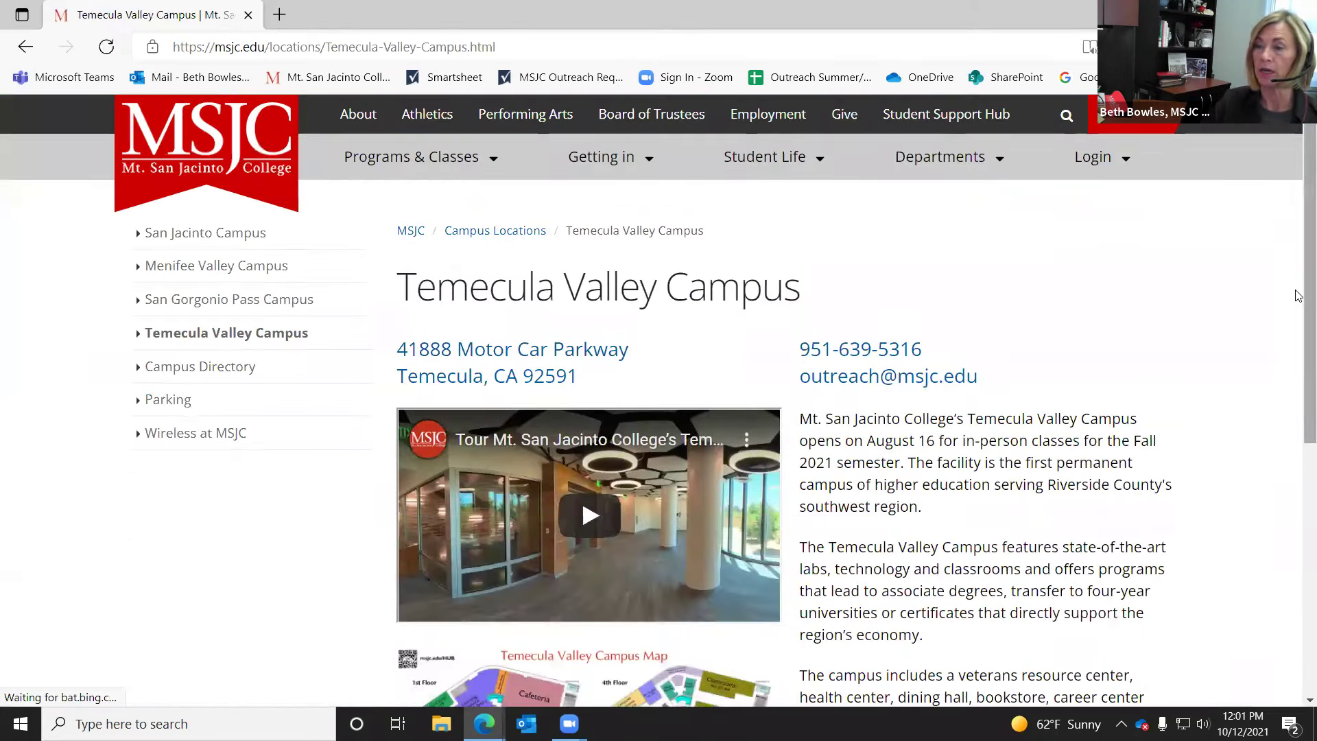
# Scroll through the Temecula page's address, phone, tour video and map, then return to the top
pyautogui.scroll(-3, 1117, 392)
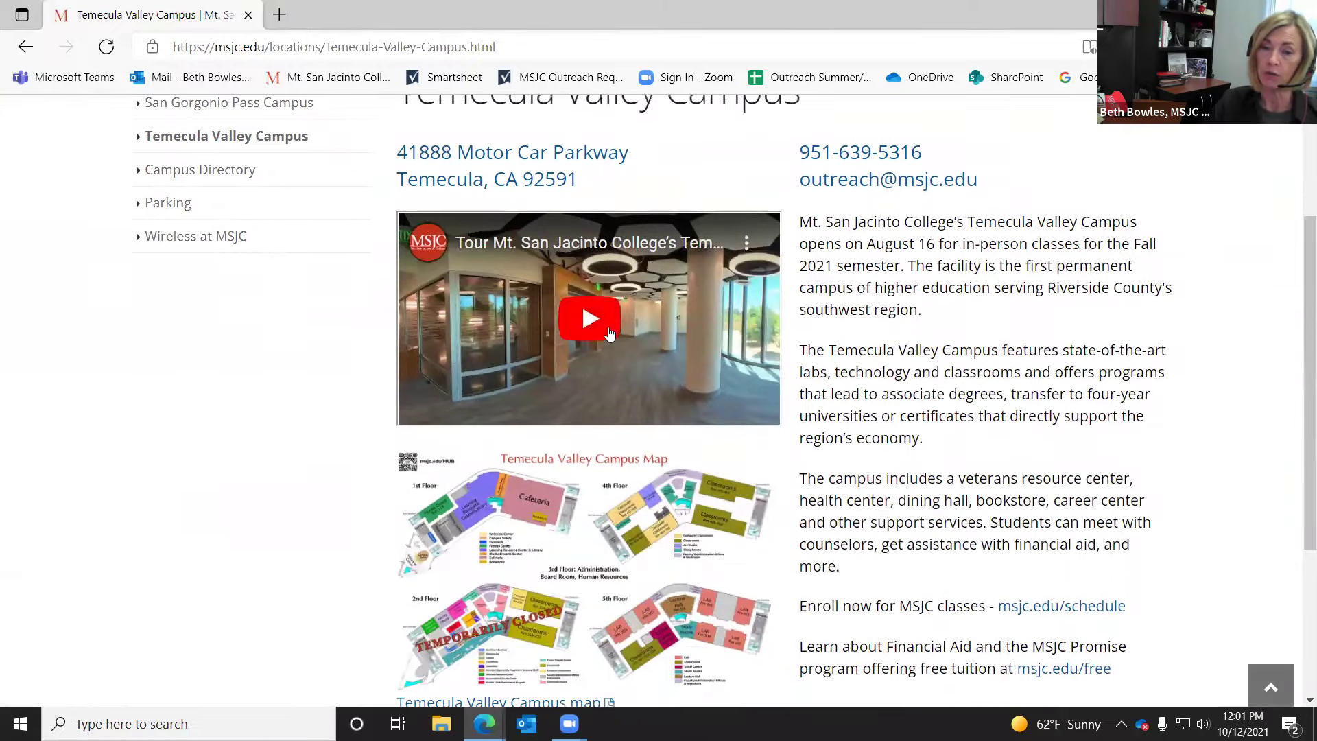
pyautogui.scroll(-4, 982, 449)
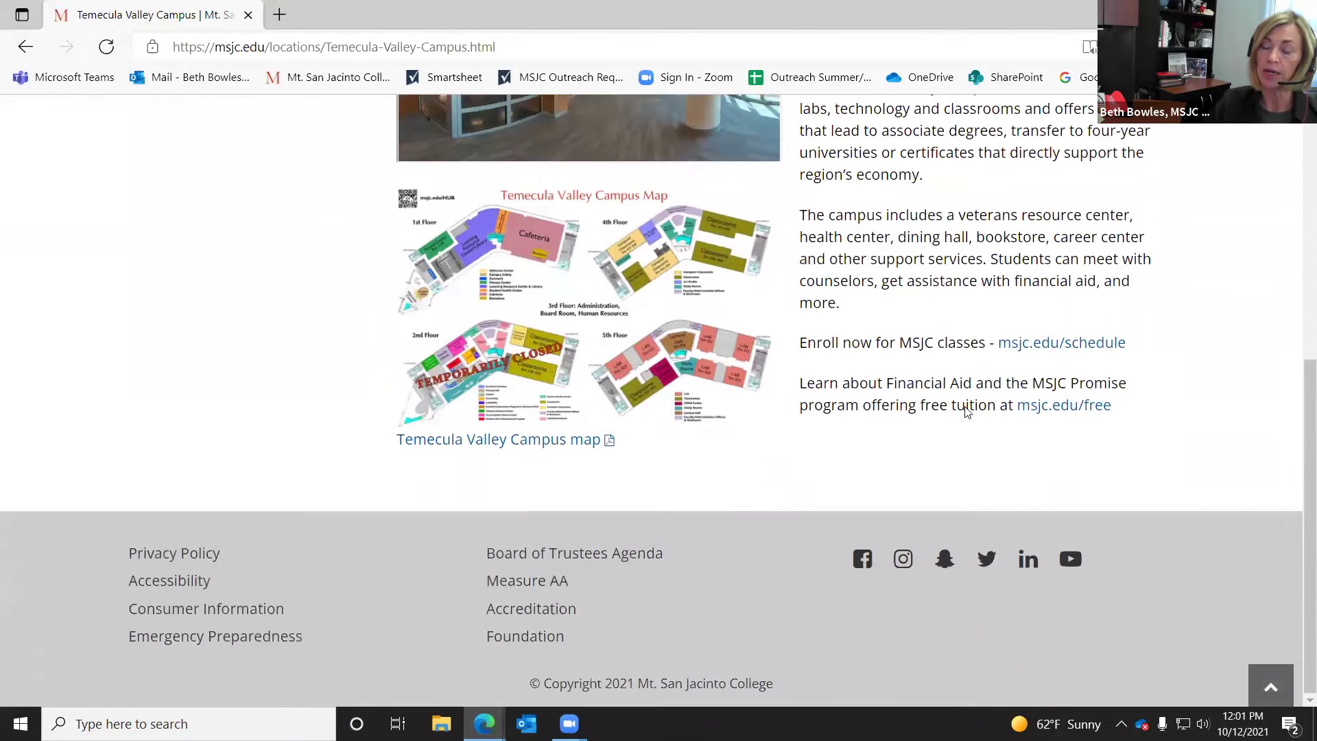
pyautogui.scroll(3, 920, 350)
pyautogui.scroll(3, 921, 357)
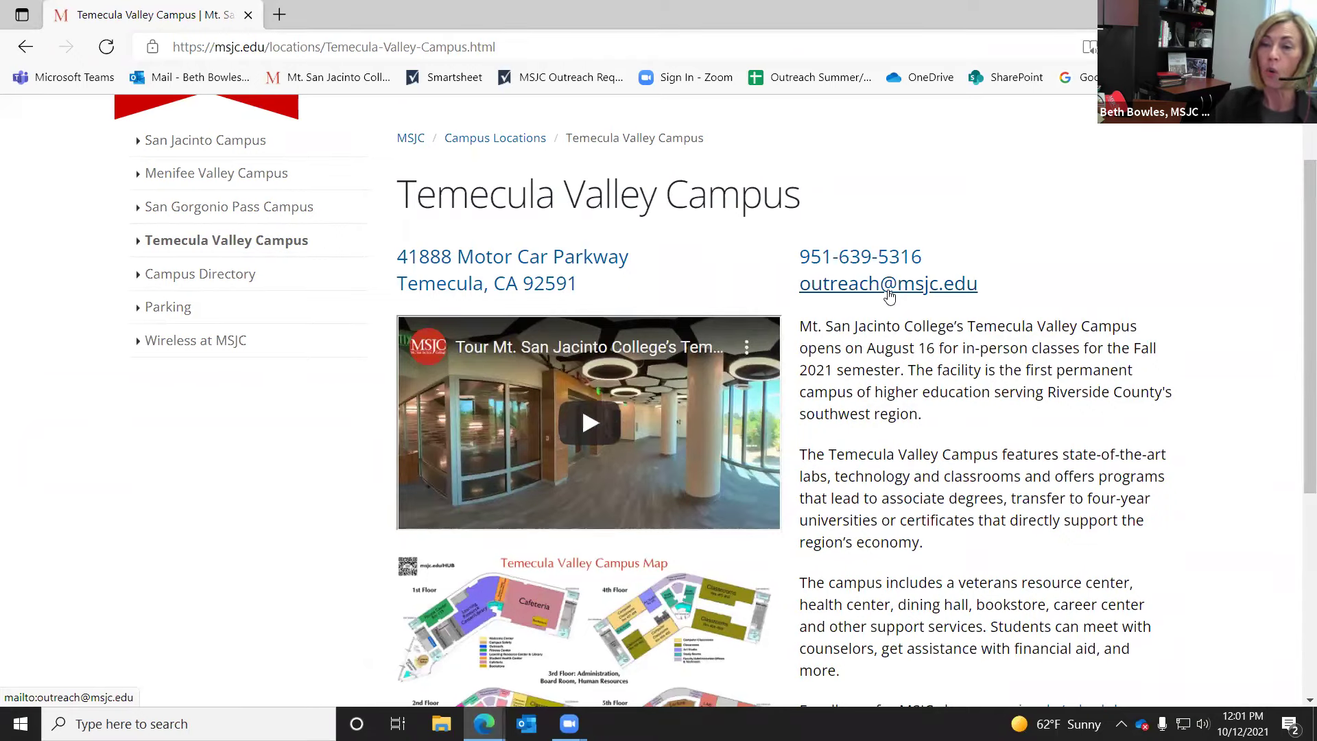
pyautogui.scroll(2, 899, 343)
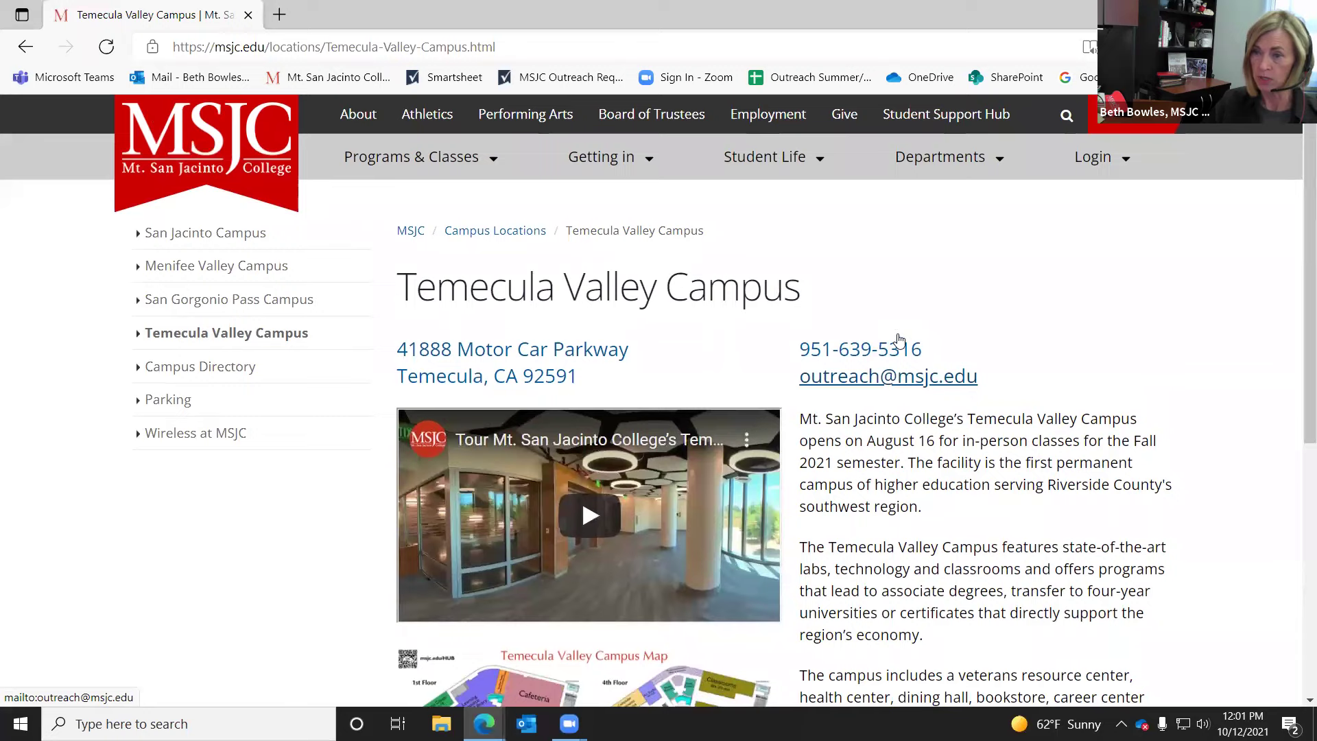
# Open the Student Support Hub, close the alert, and scroll to the Financial Aid department sections
pyautogui.click(957, 115)
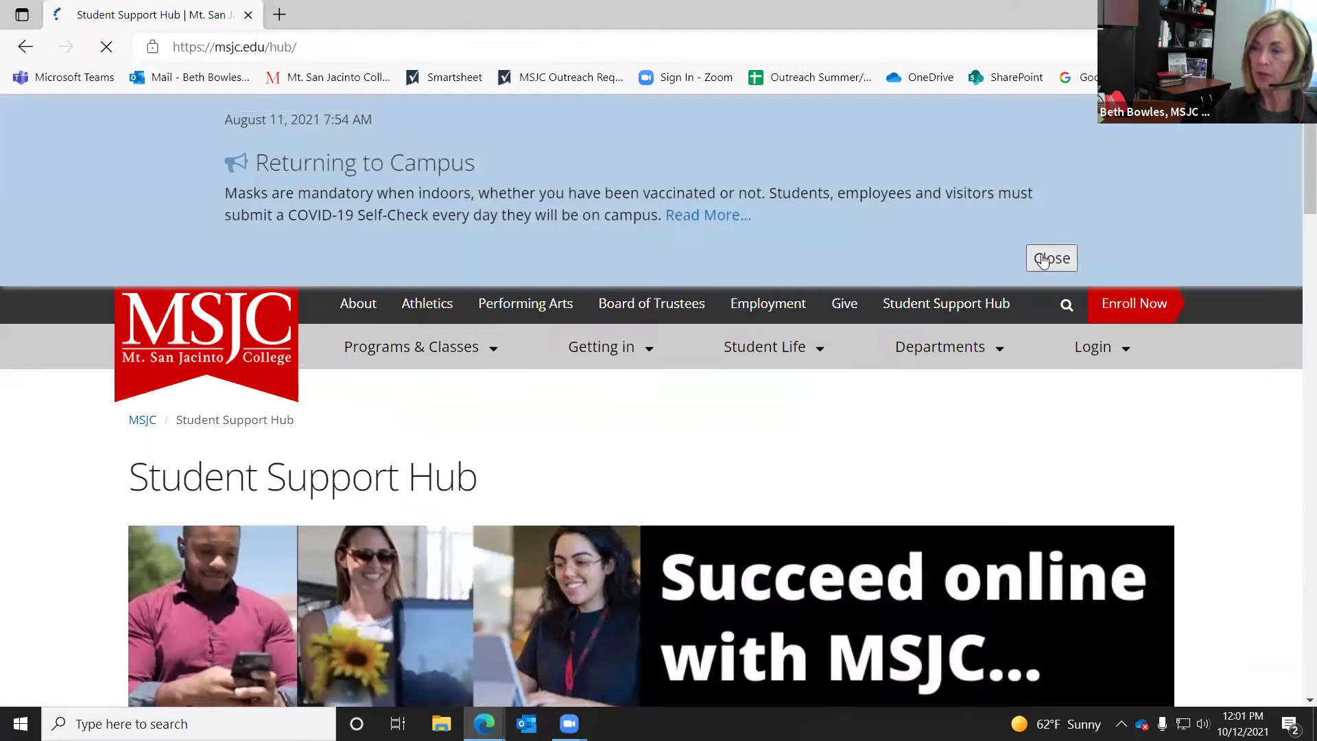
pyautogui.click(1044, 257)
pyautogui.scroll(-3, 1298, 171)
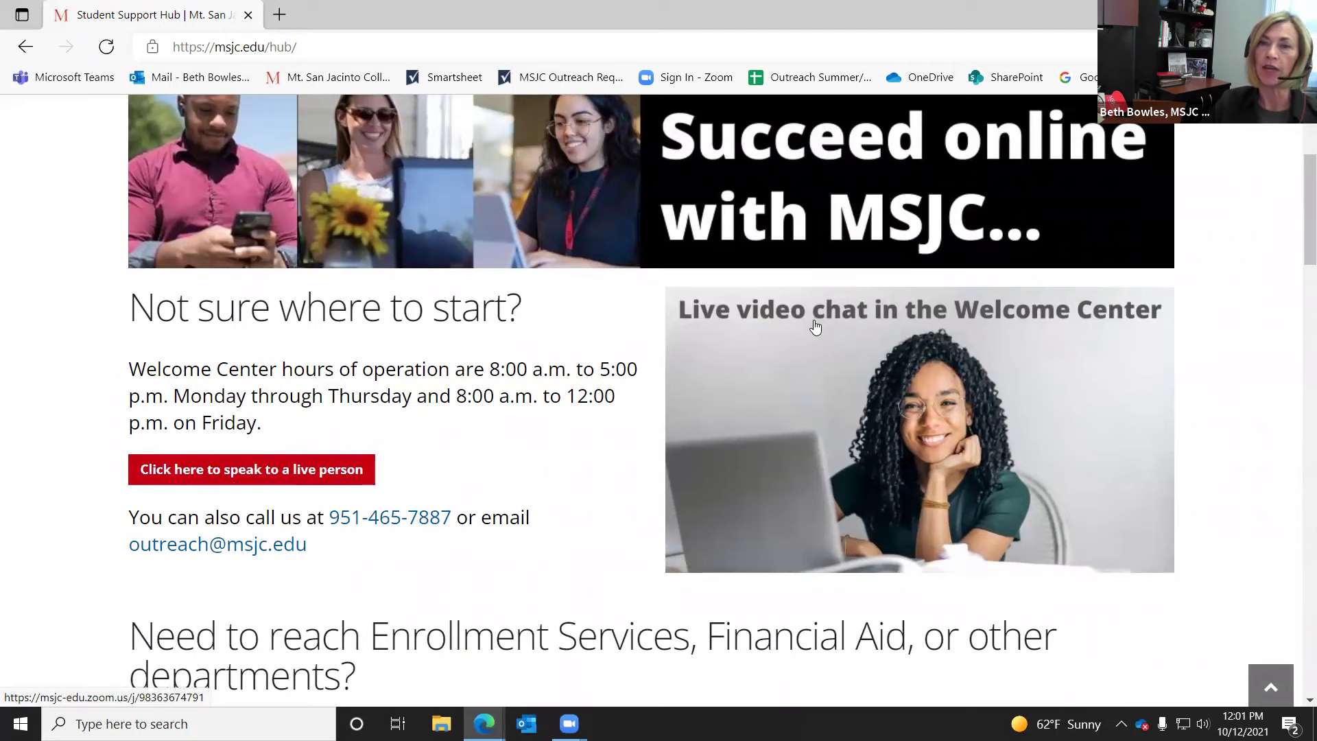
pyautogui.scroll(-4, 789, 335)
pyautogui.scroll(-1, 732, 339)
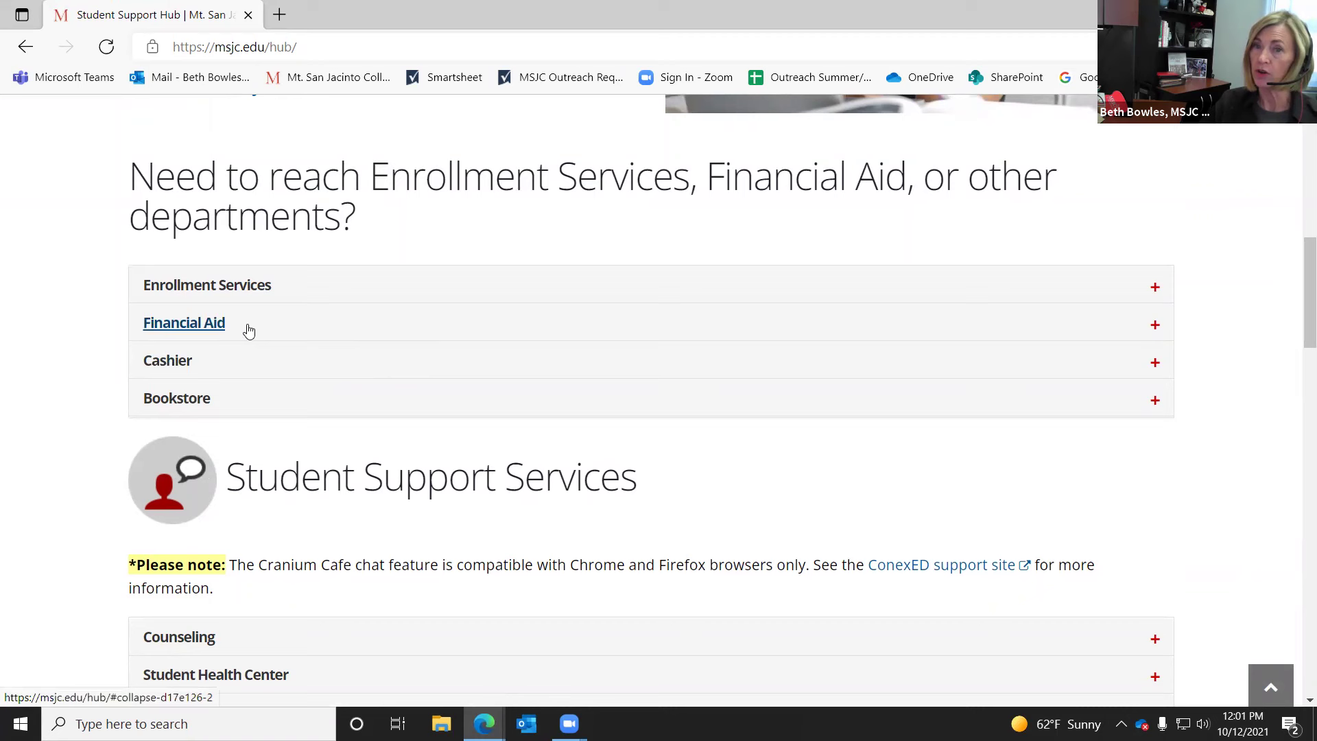
pyautogui.click(190, 326)
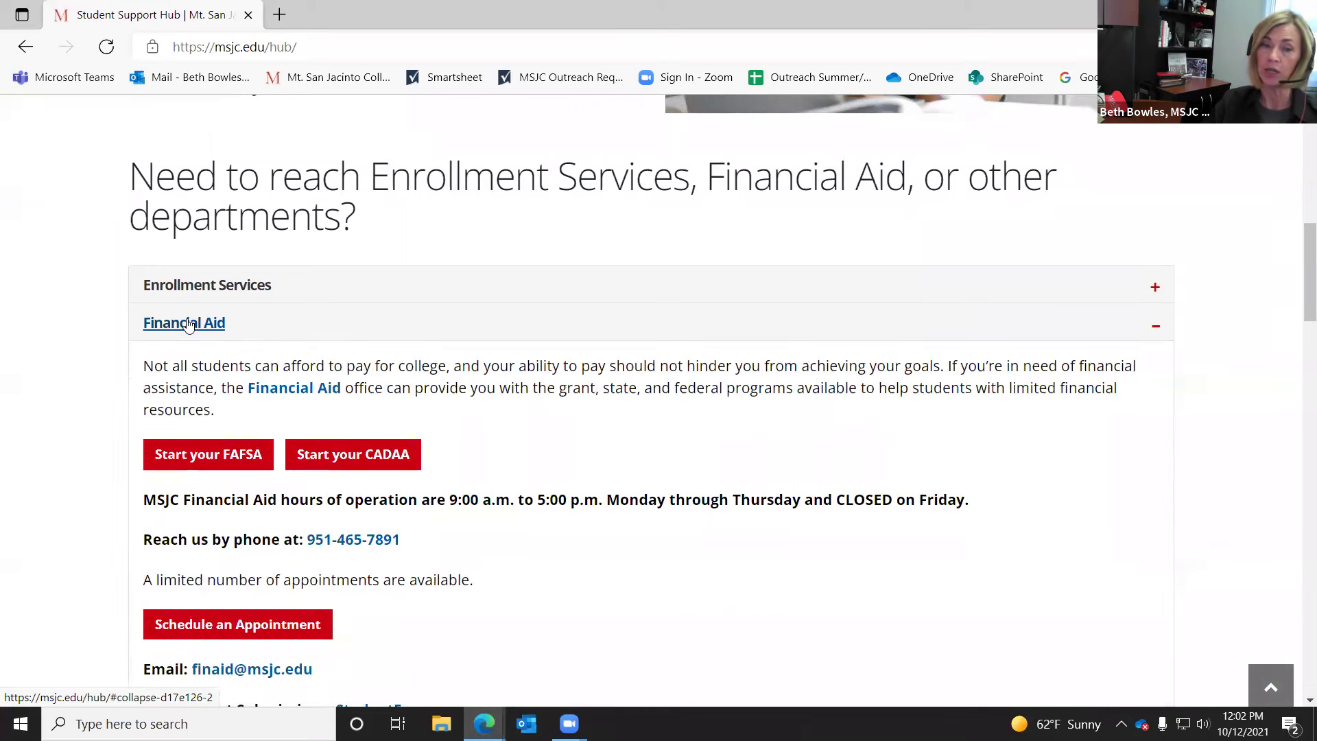
pyautogui.scroll(-1, 233, 343)
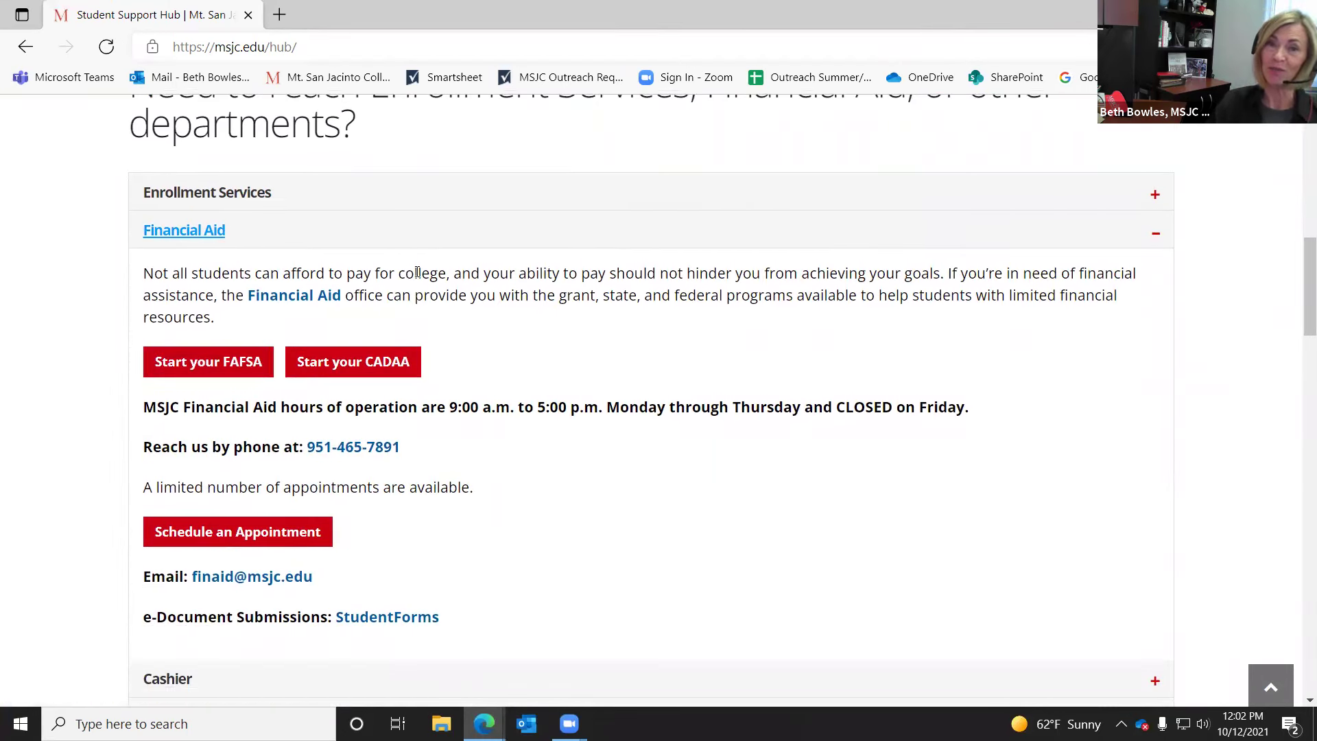
pyautogui.click(205, 231)
pyautogui.scroll(-5, 426, 308)
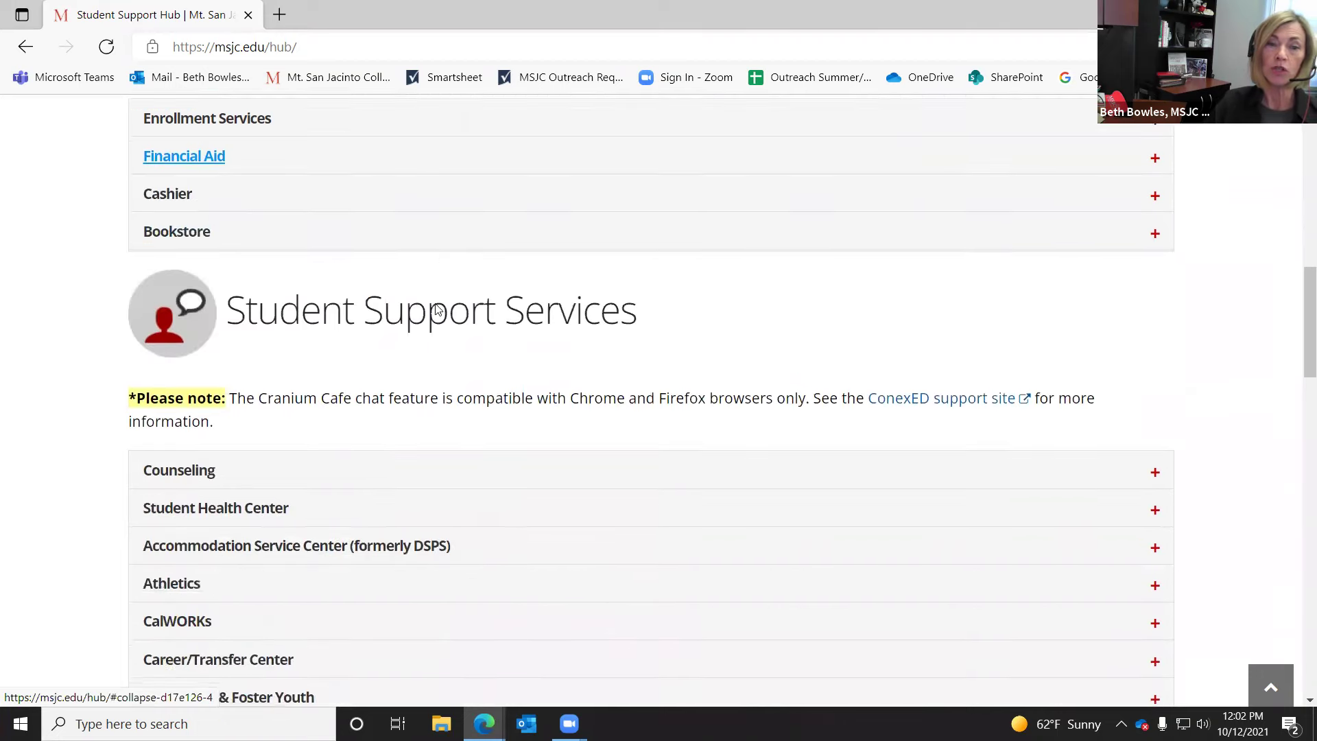
pyautogui.scroll(-8, 426, 308)
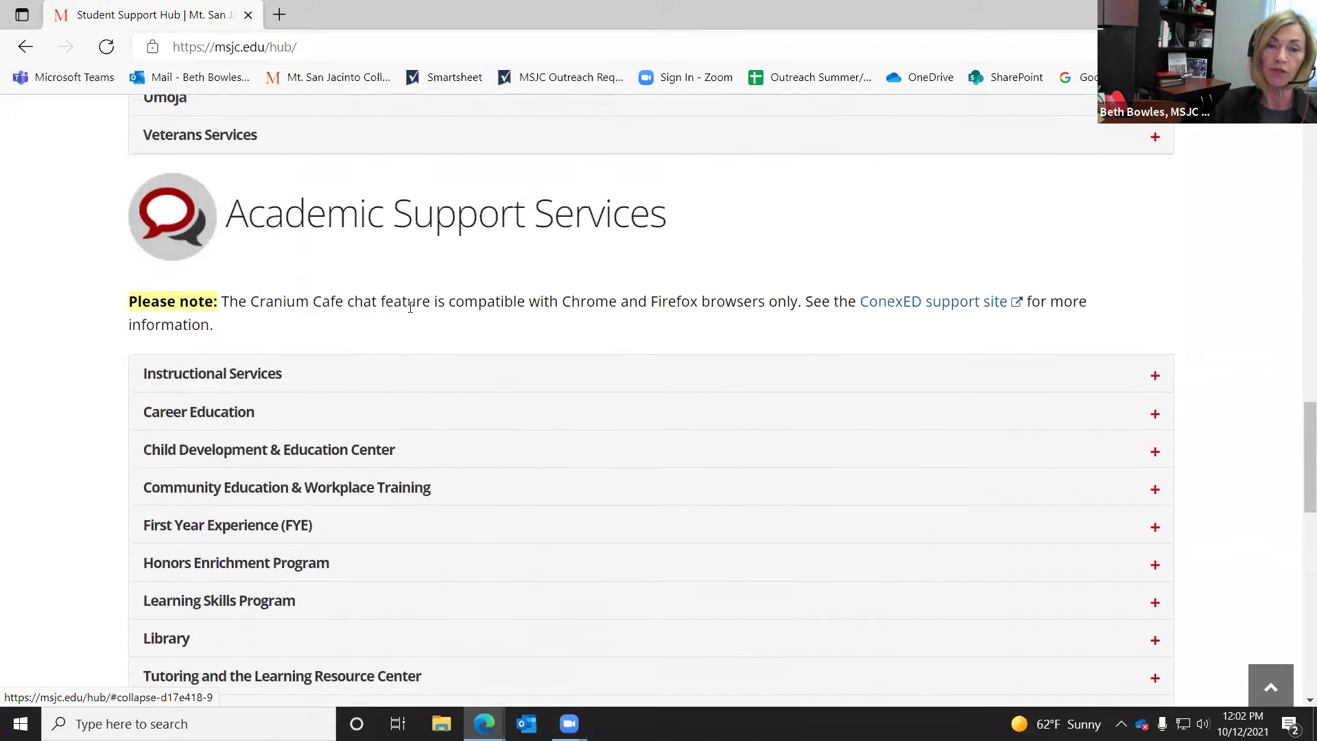
pyautogui.scroll(-2, 405, 327)
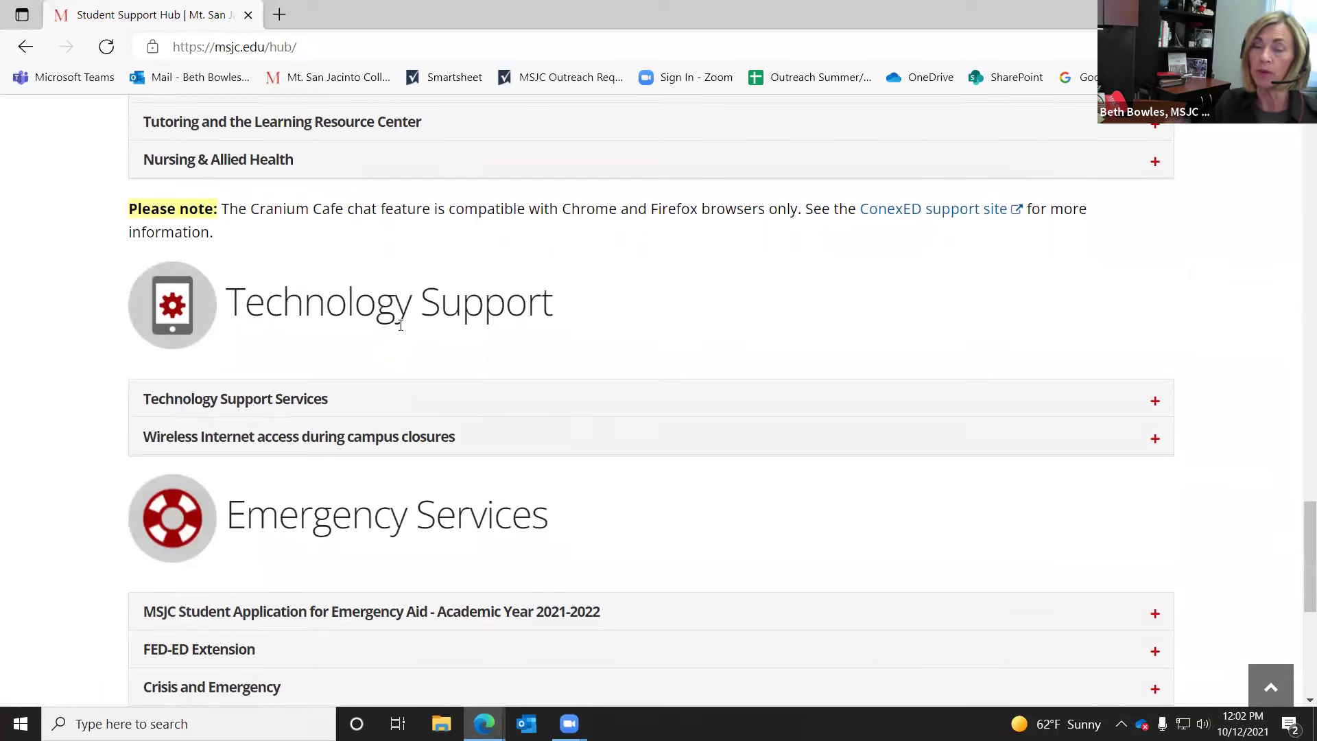
pyautogui.scroll(-2, 384, 322)
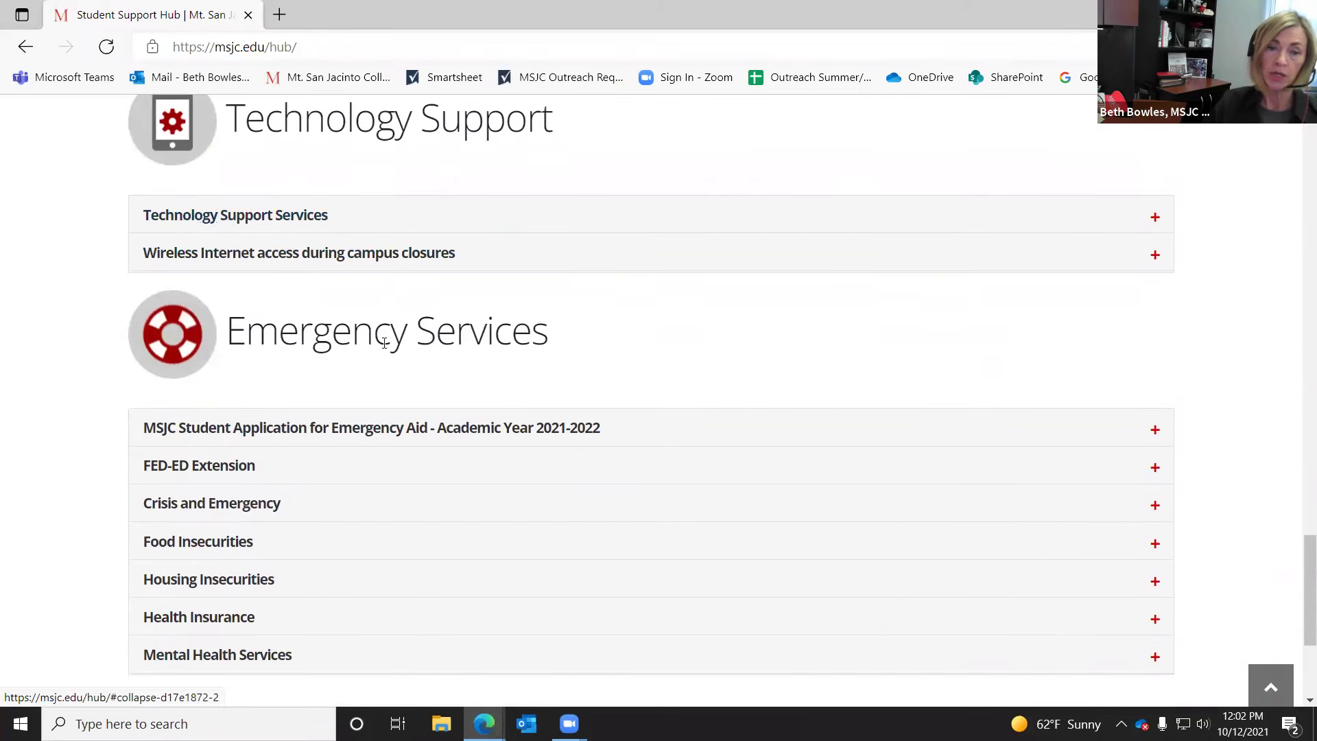
pyautogui.click(323, 434)
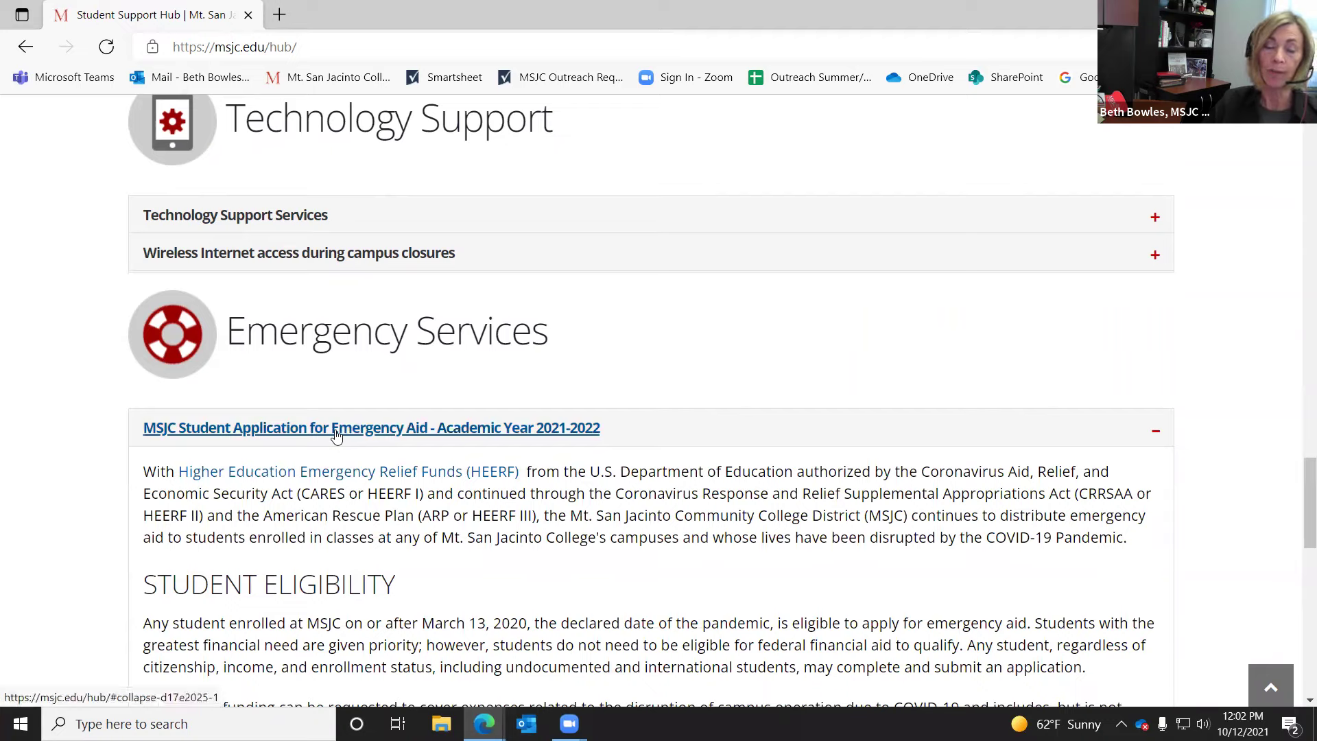
pyautogui.scroll(-3, 343, 435)
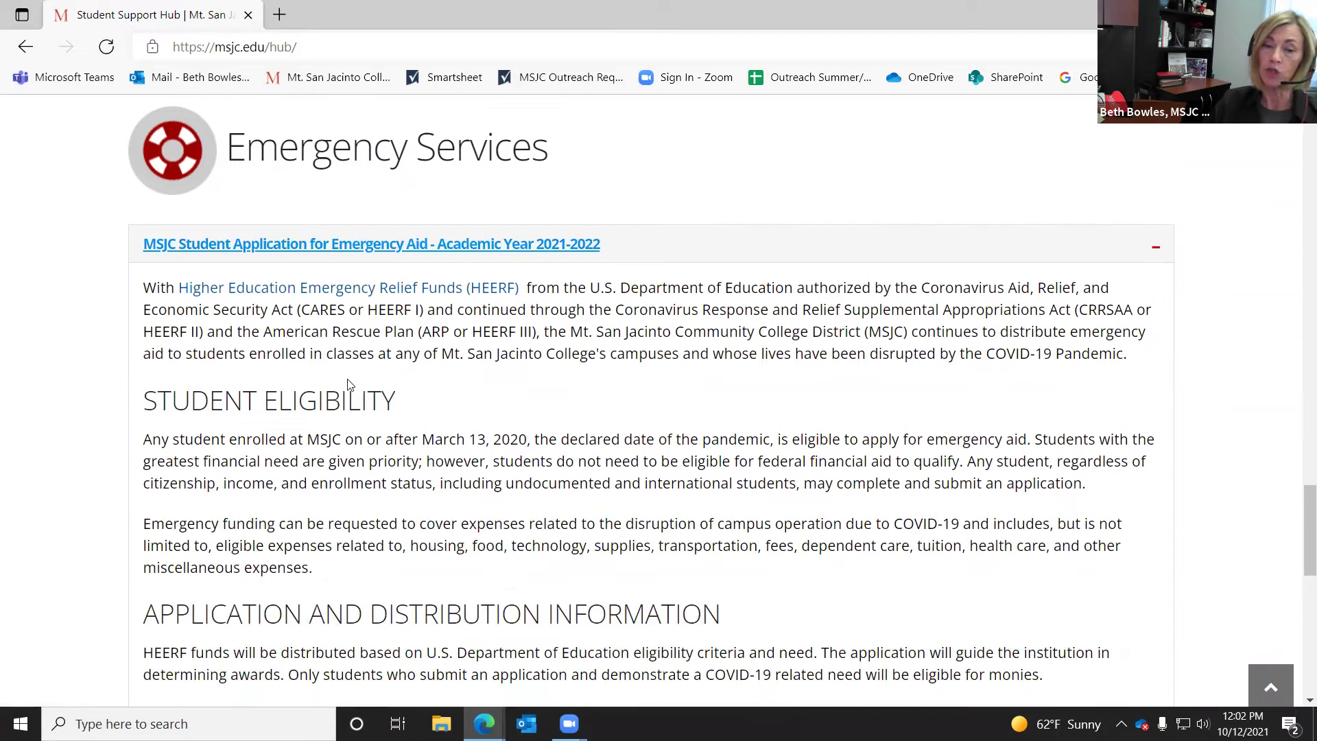
pyautogui.scroll(-6, 348, 385)
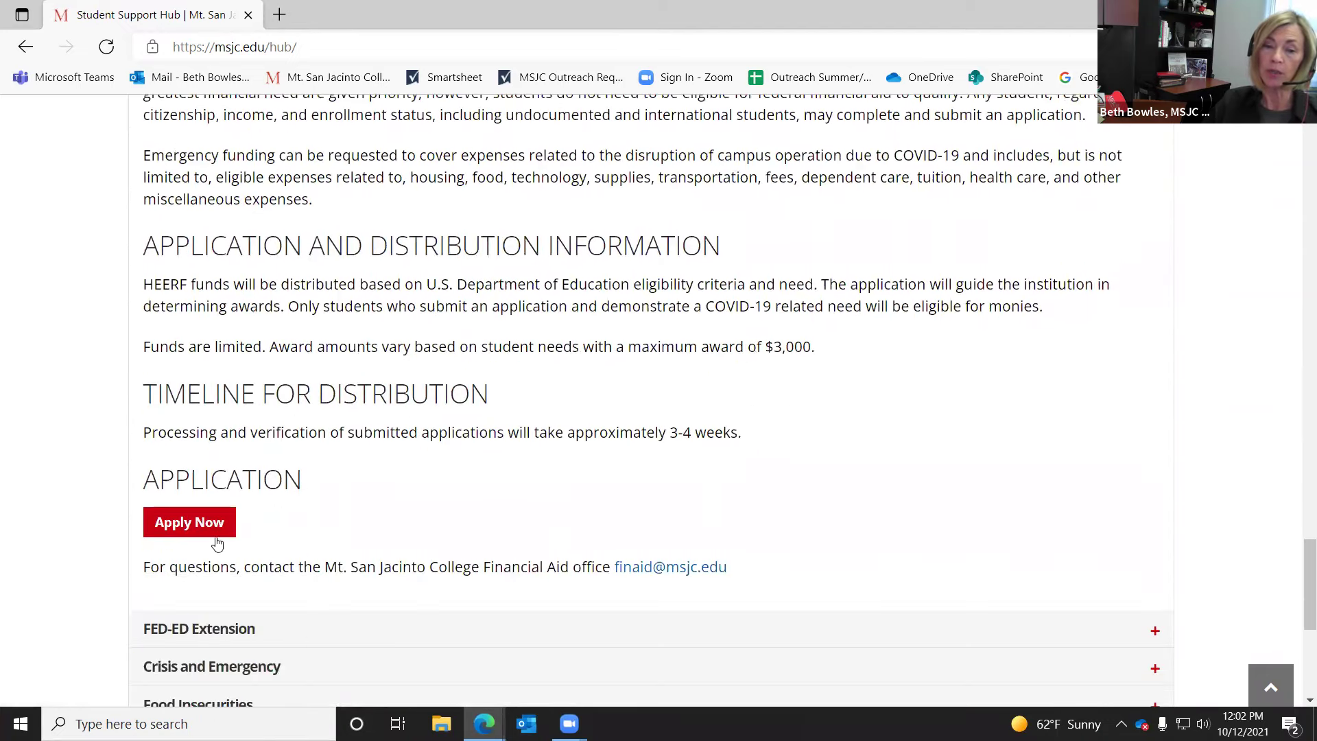
pyautogui.scroll(14, 769, 339)
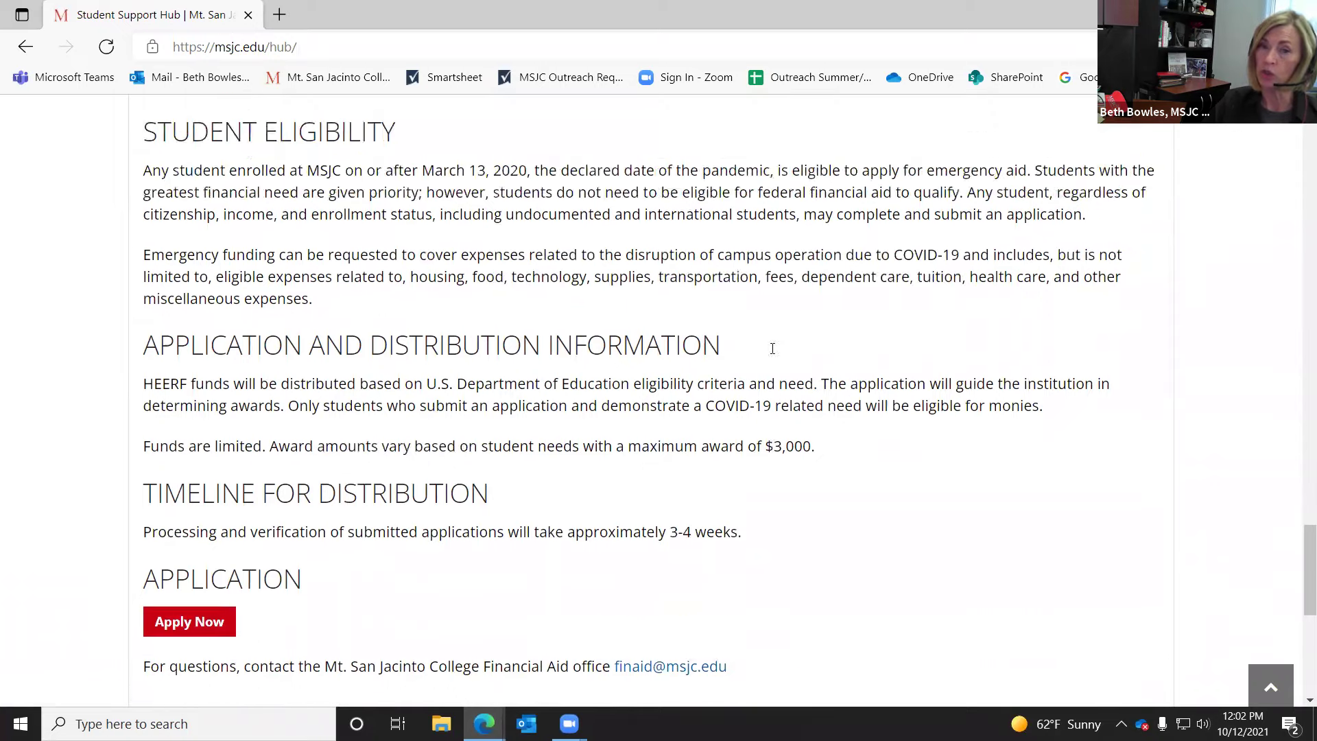
pyautogui.scroll(20, 771, 359)
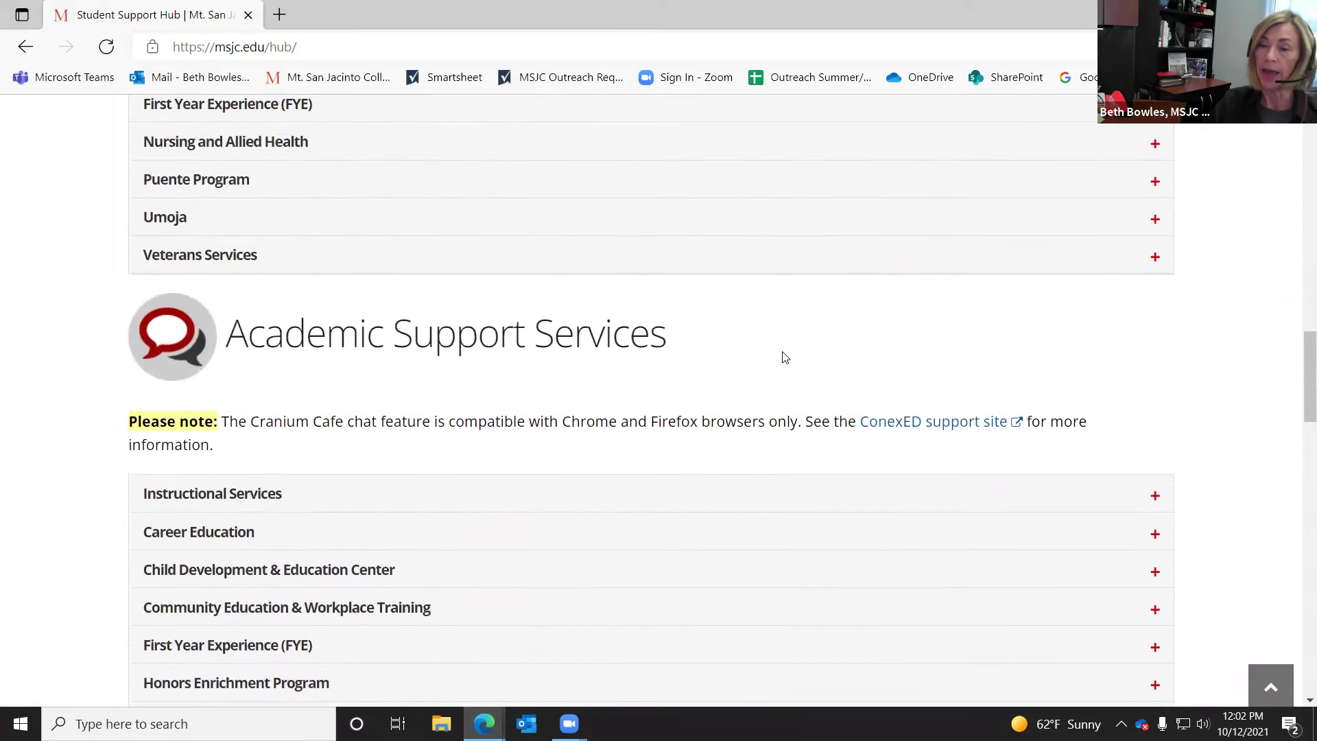
pyautogui.scroll(6, 784, 357)
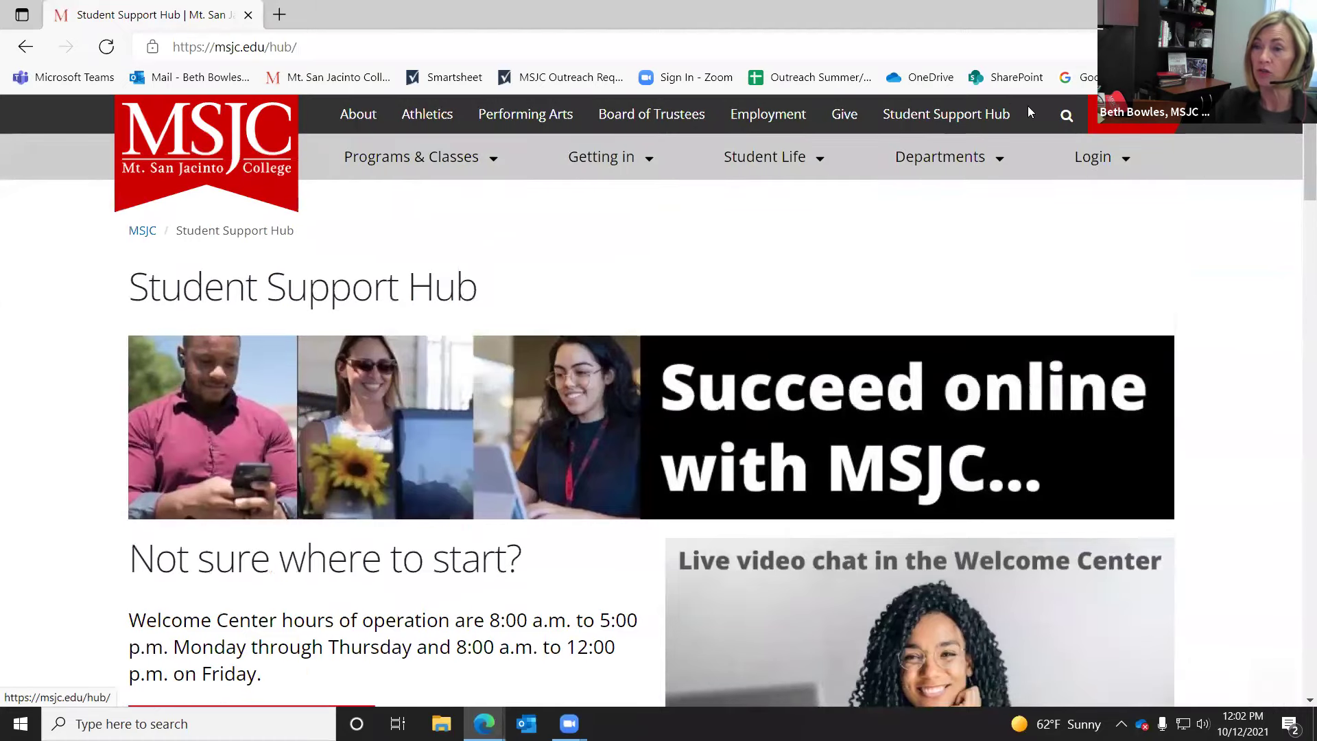
# Return to the MSJC home page, close the notice, and advance the slides to the COVID-19 vaccine slide
pyautogui.click(259, 114)
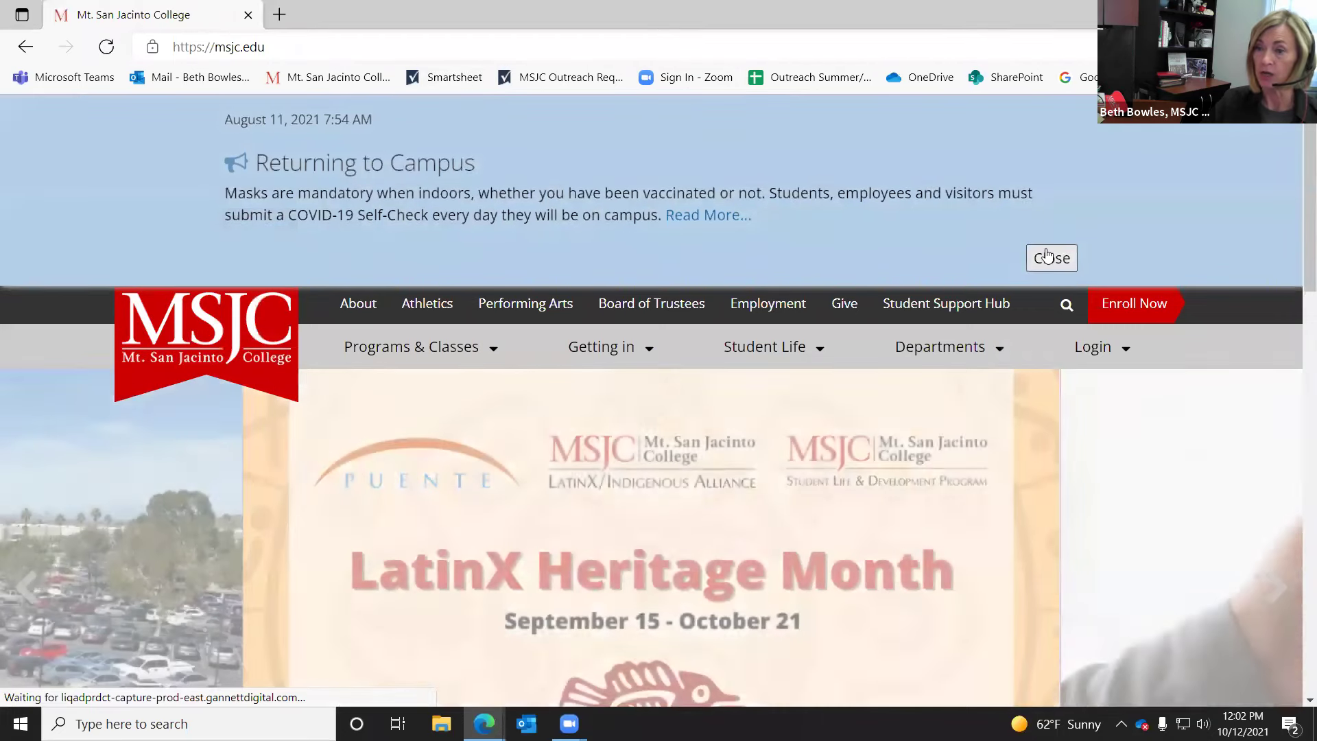
pyautogui.click(1045, 255)
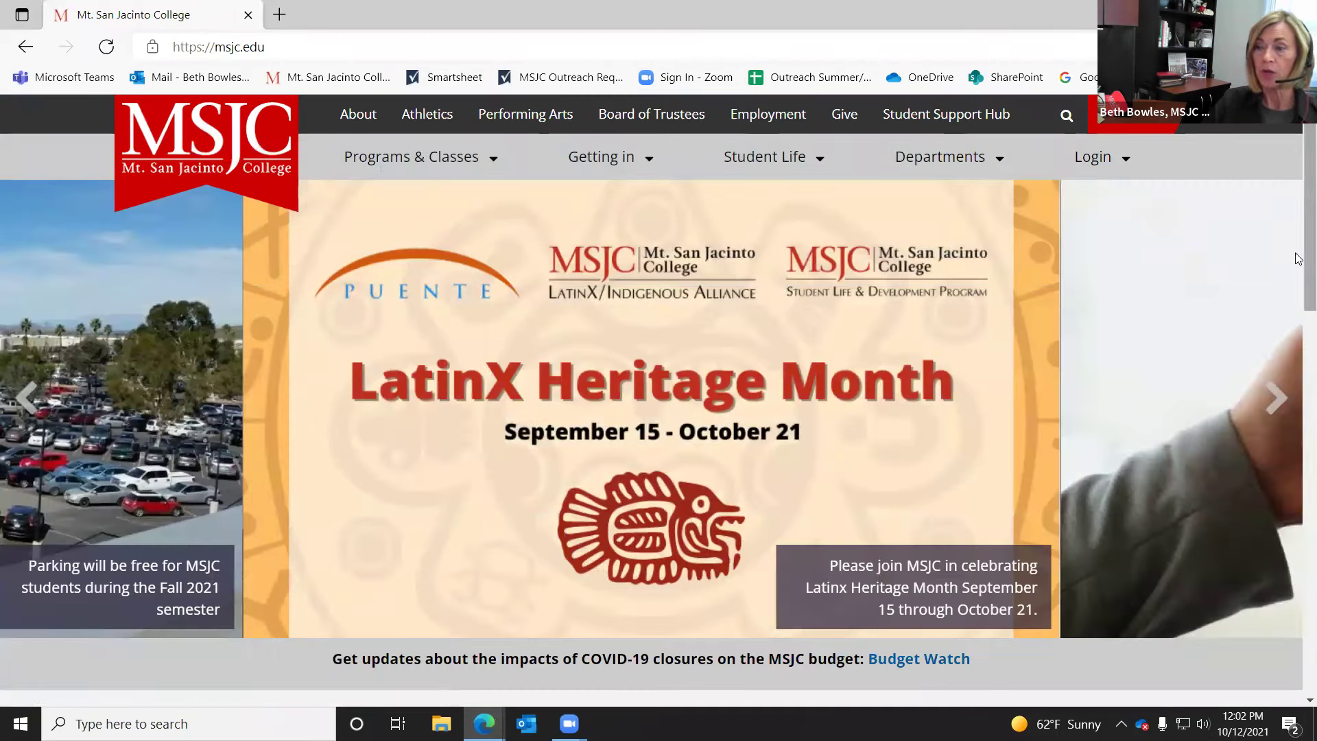
pyautogui.click(1270, 401)
pyautogui.click(1271, 401)
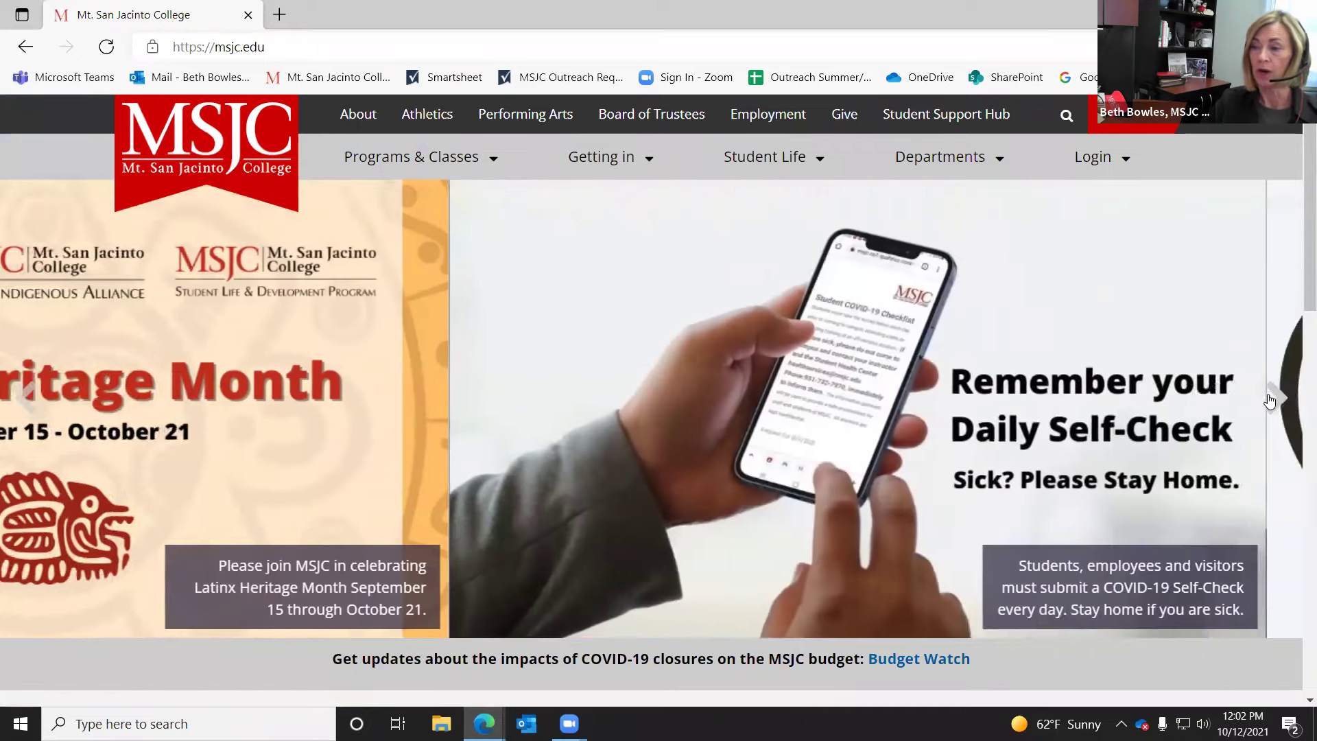
pyautogui.click(1272, 402)
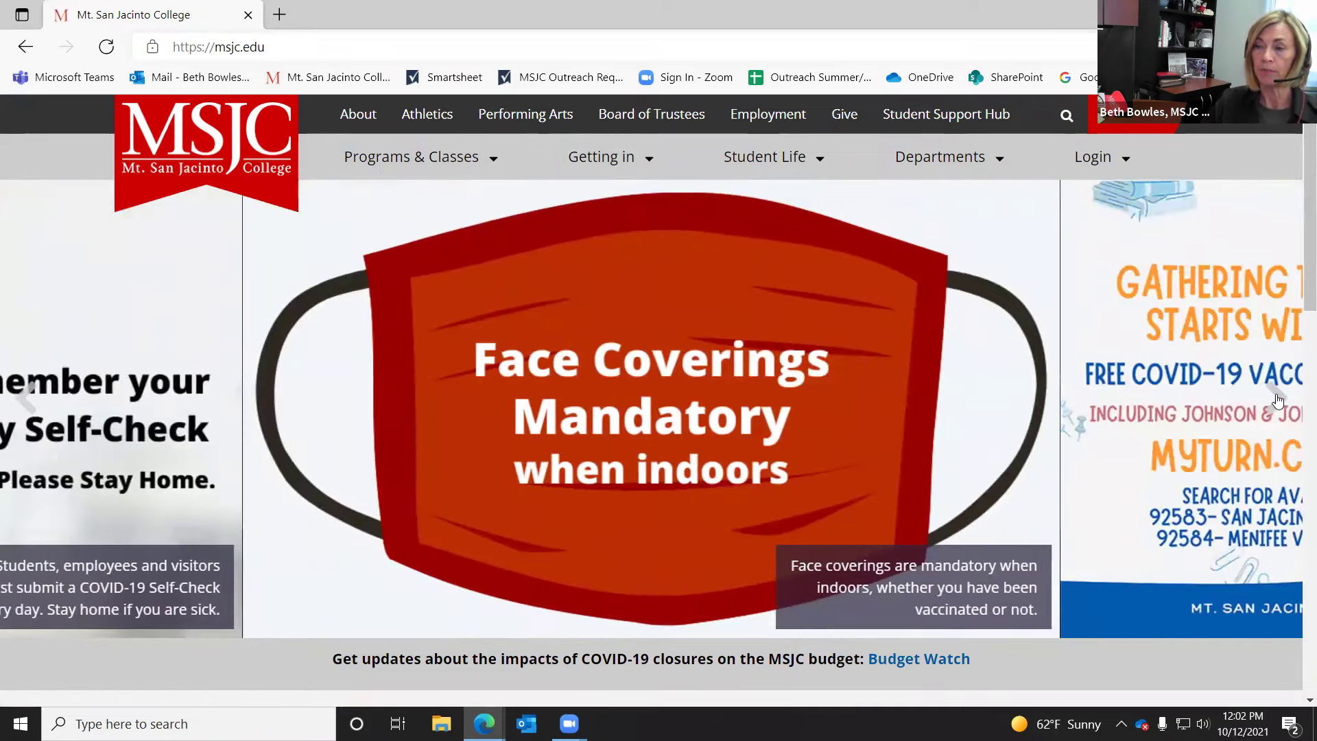
pyautogui.click(1278, 402)
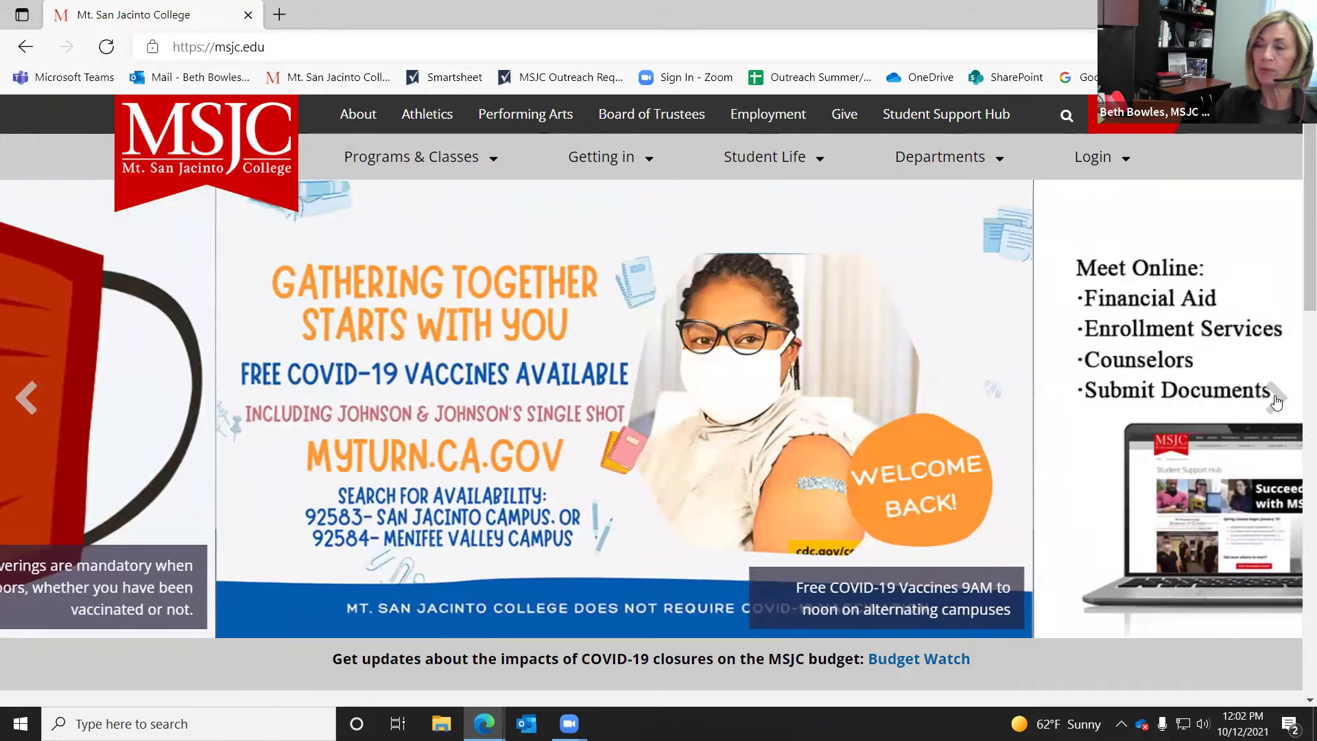
# Continue through the Succeed online, FREE parking and LatinX Heritage Month slides, then open Enroll Now
pyautogui.click(1277, 401)
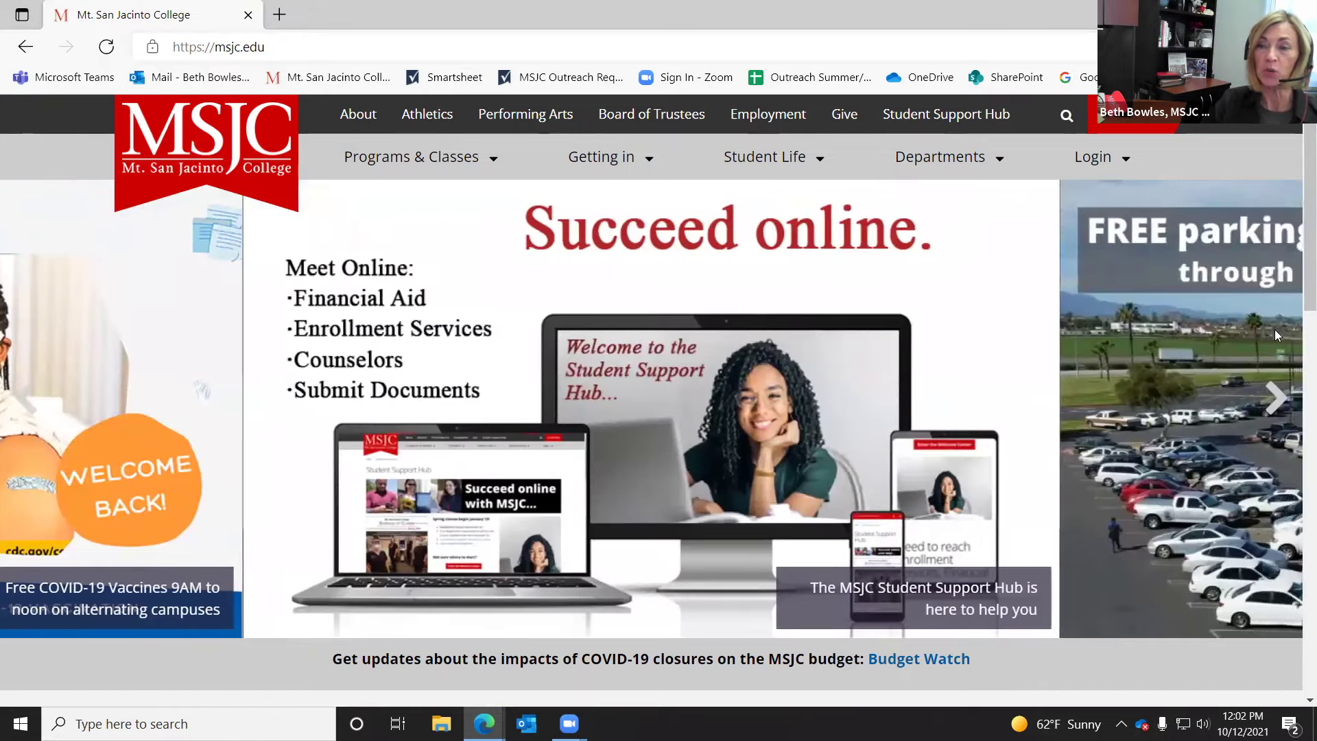
pyautogui.click(1276, 405)
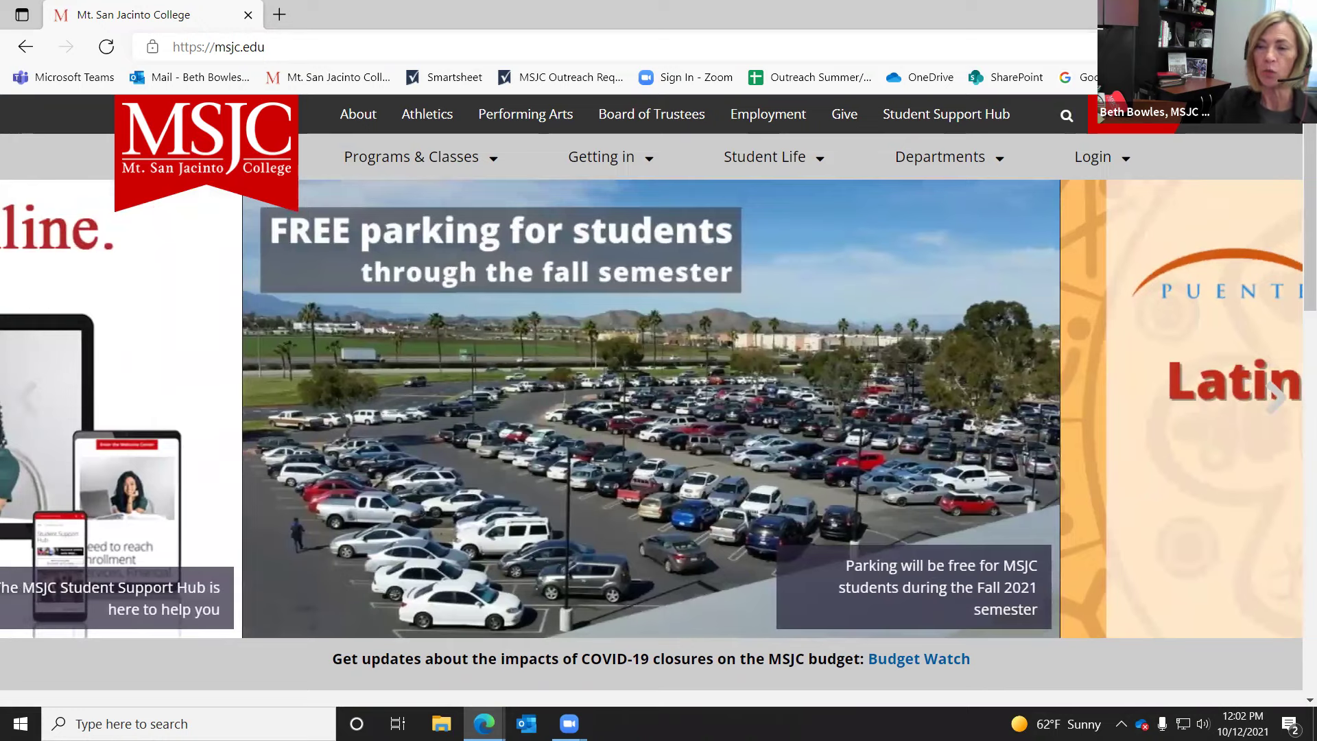
pyautogui.click(1272, 408)
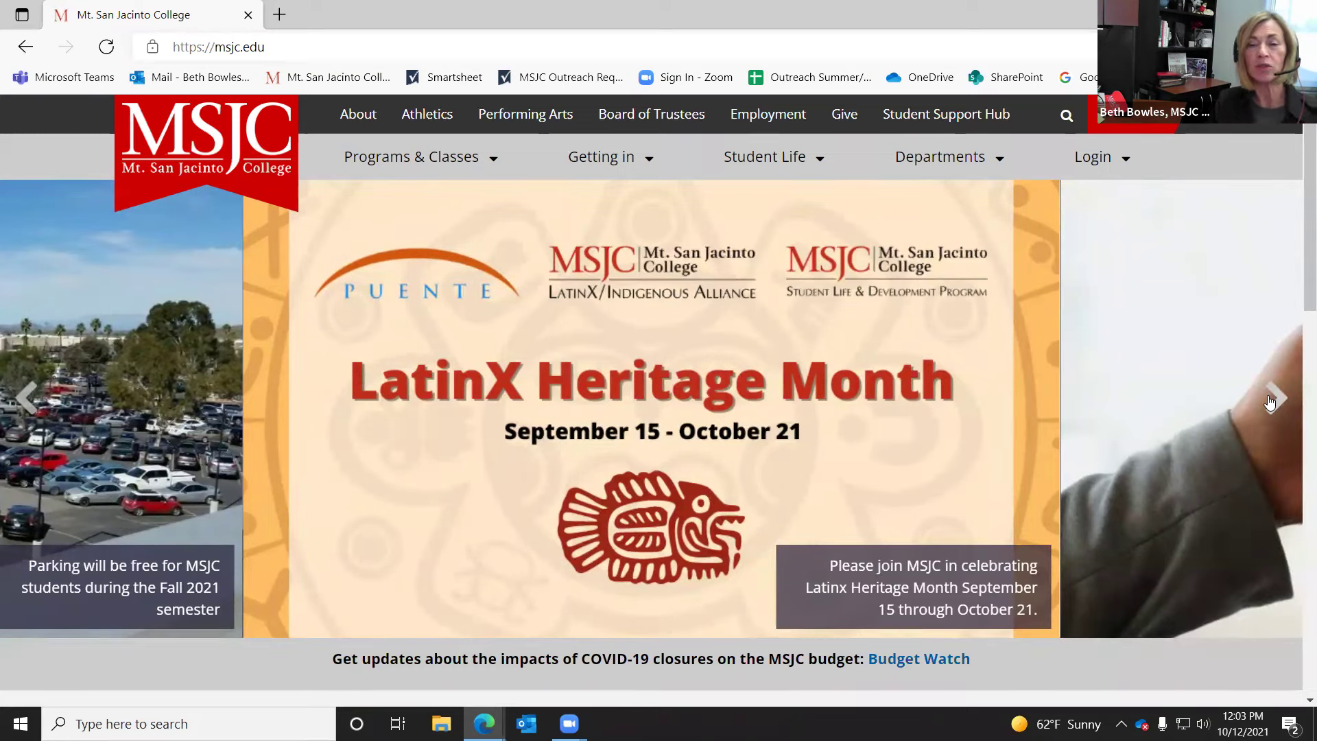
pyautogui.click(1272, 400)
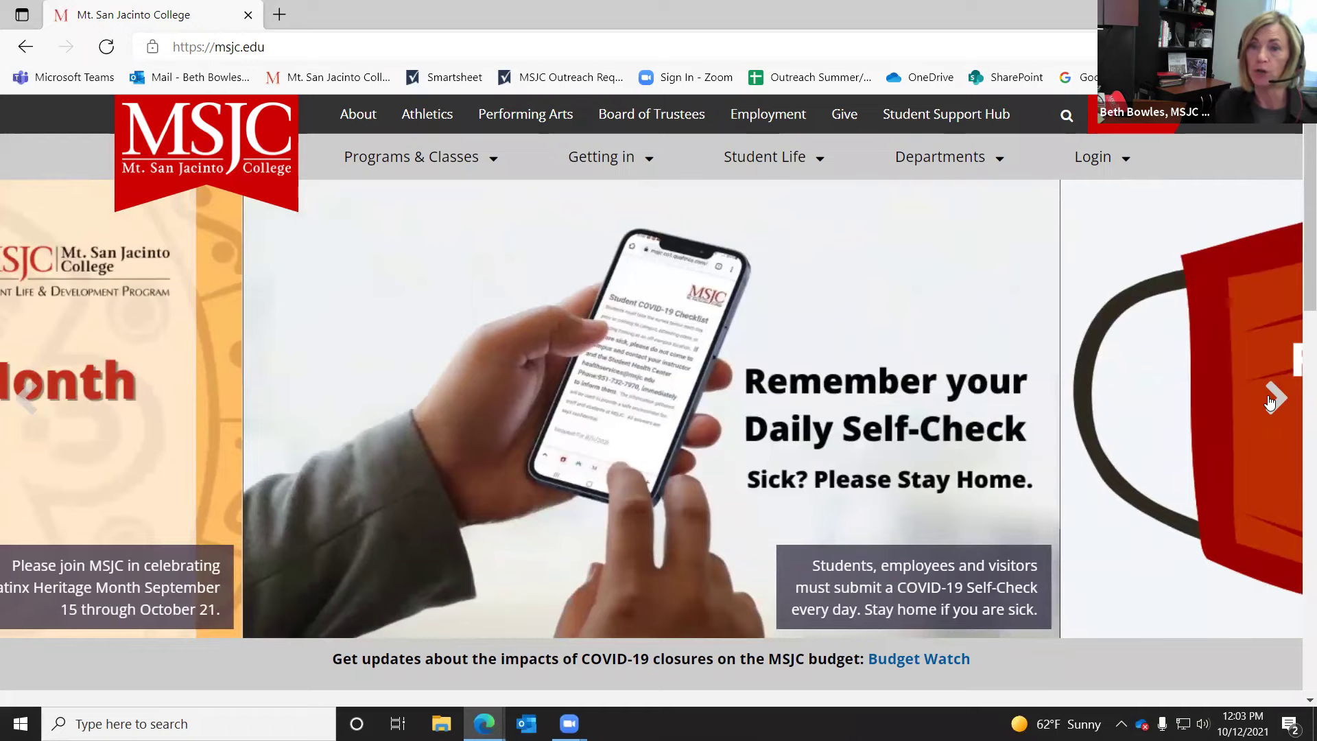
pyautogui.click(1273, 400)
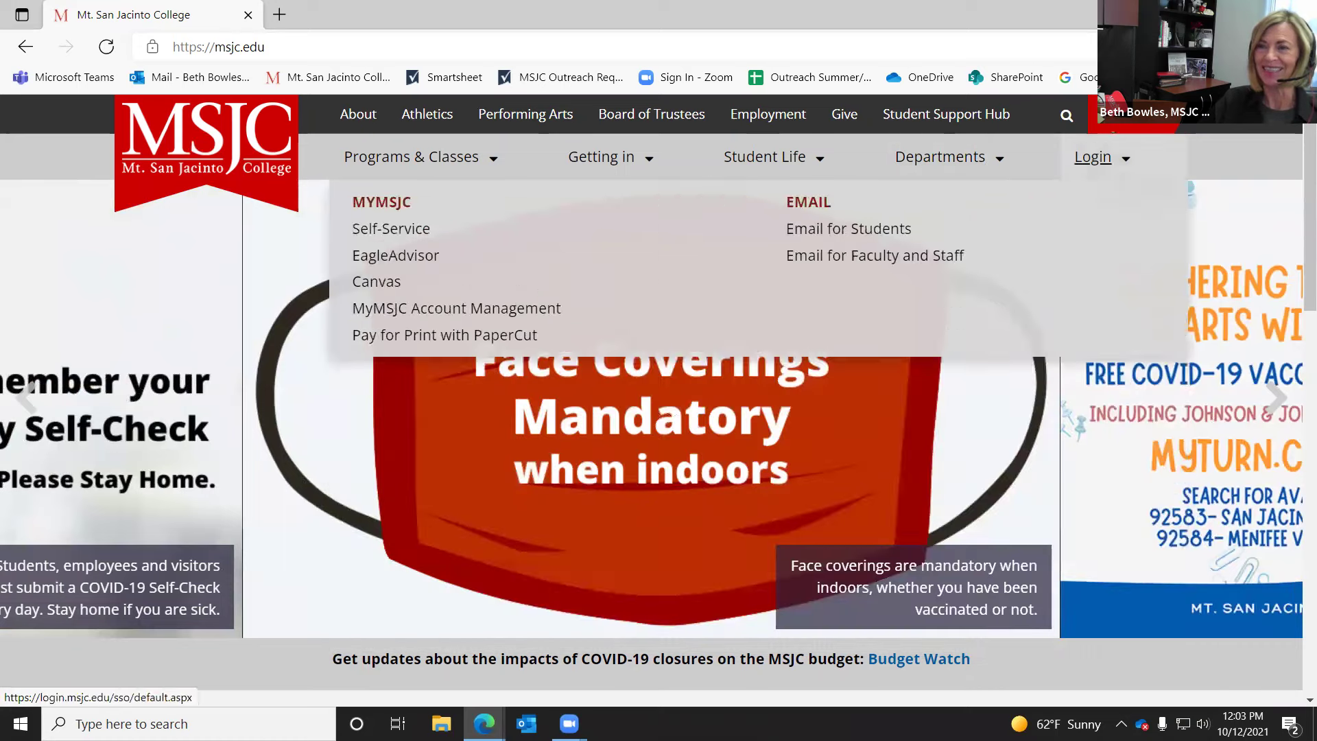
pyautogui.click(1093, 157)
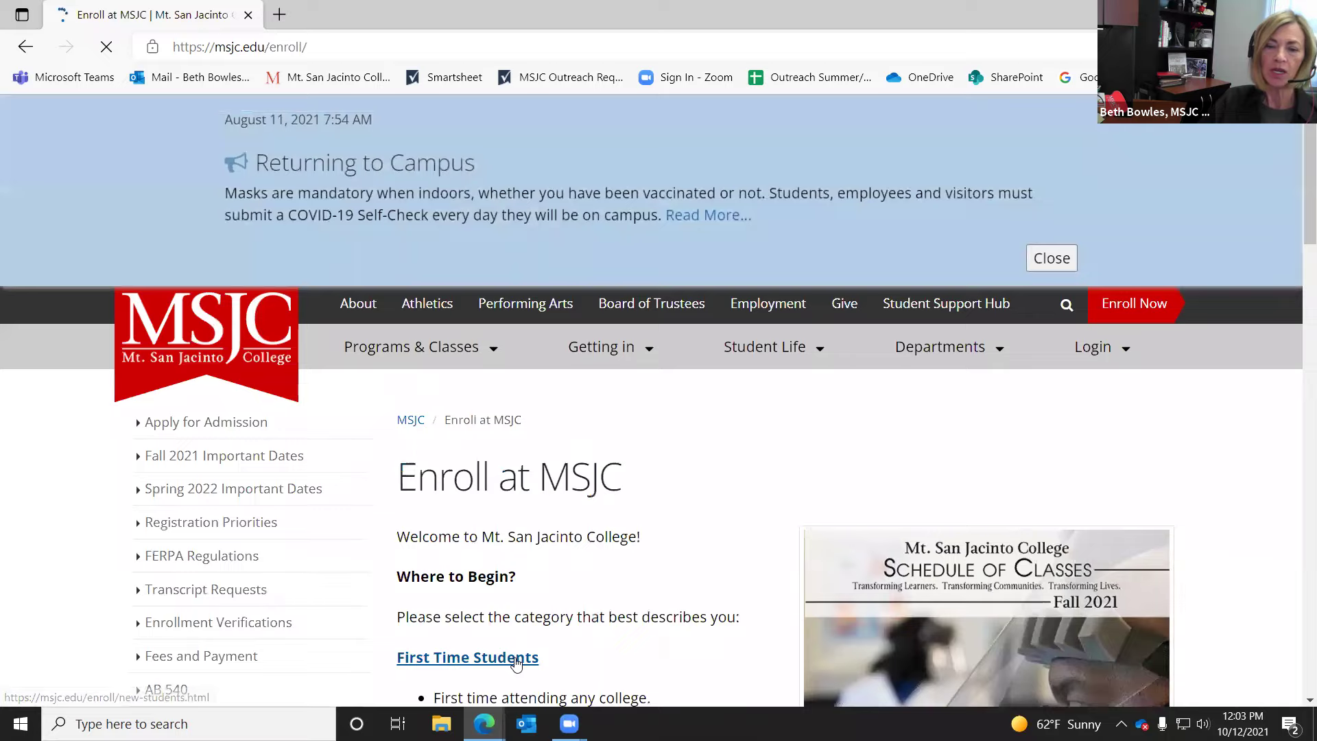
# Under First Time Students, expand Step 2 - APPLICATION and follow the CCCApply link to Apply for Admission
pyautogui.click(511, 655)
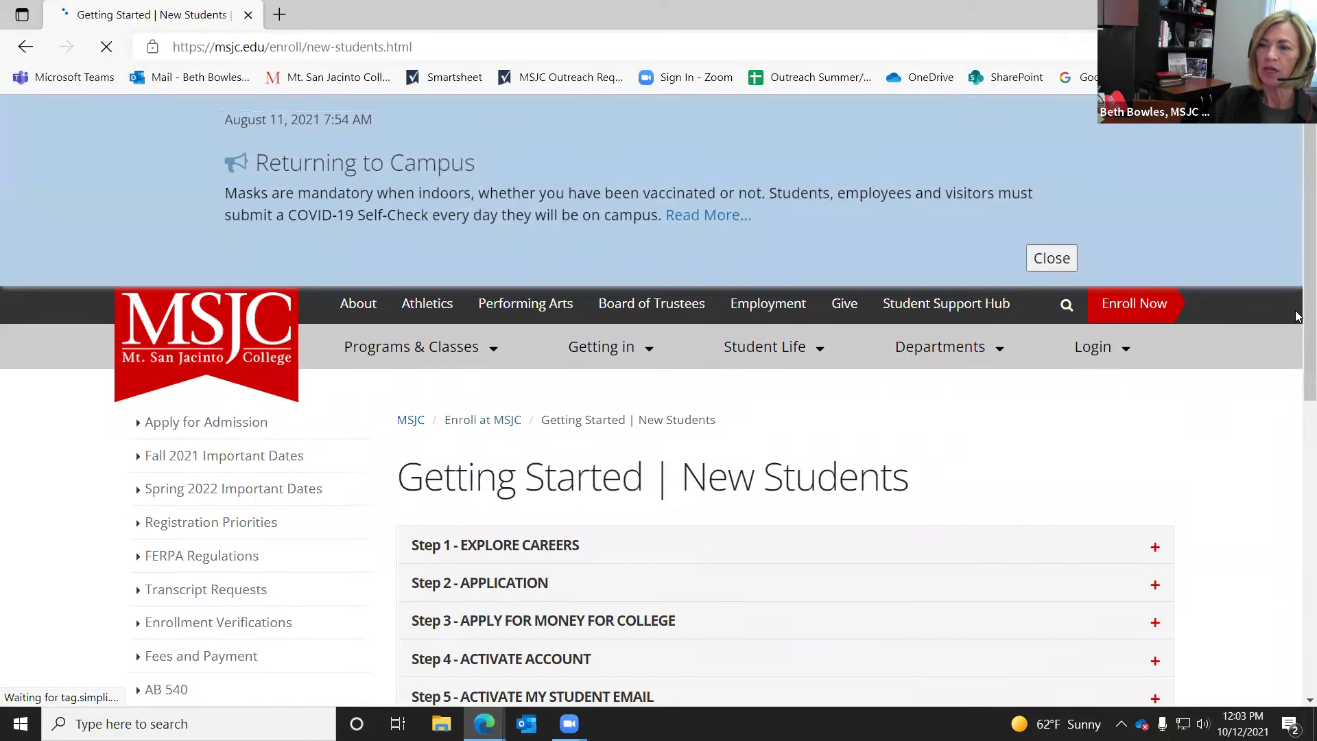
pyautogui.scroll(-2, 1298, 316)
pyautogui.click(523, 448)
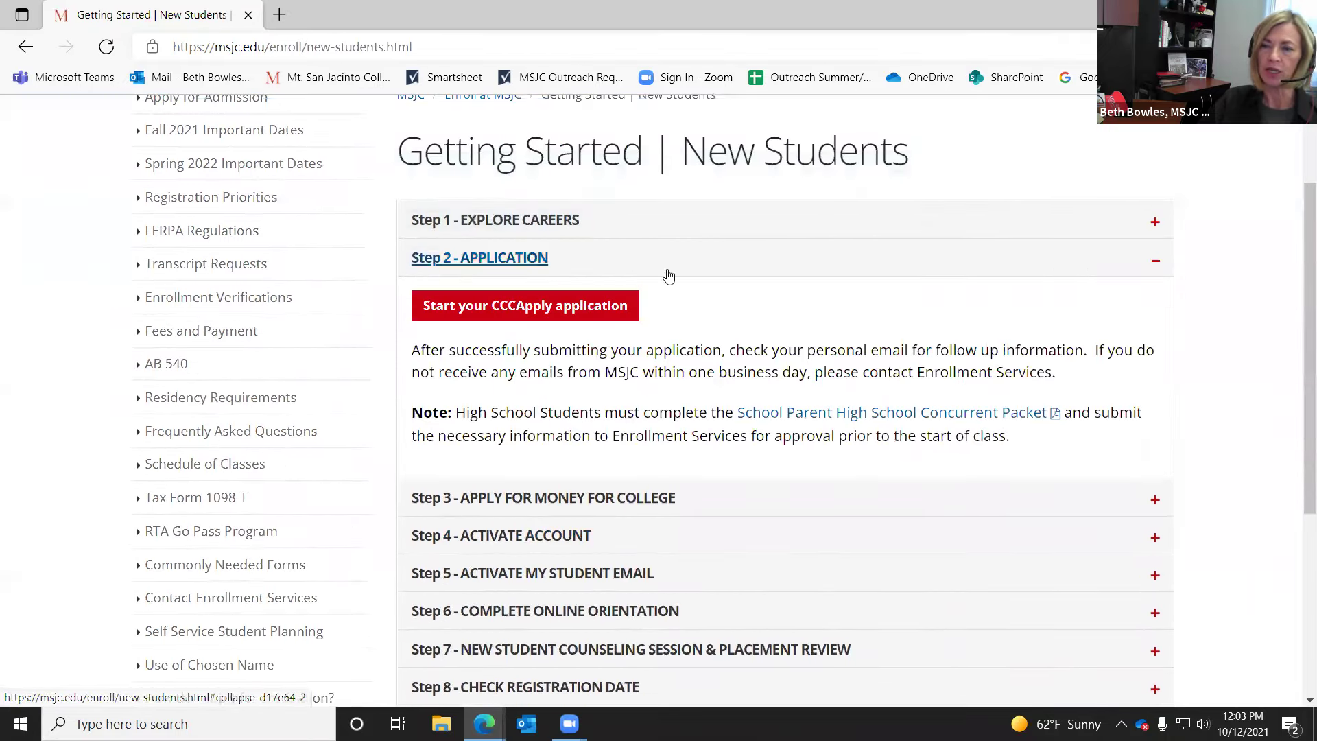
pyautogui.click(561, 310)
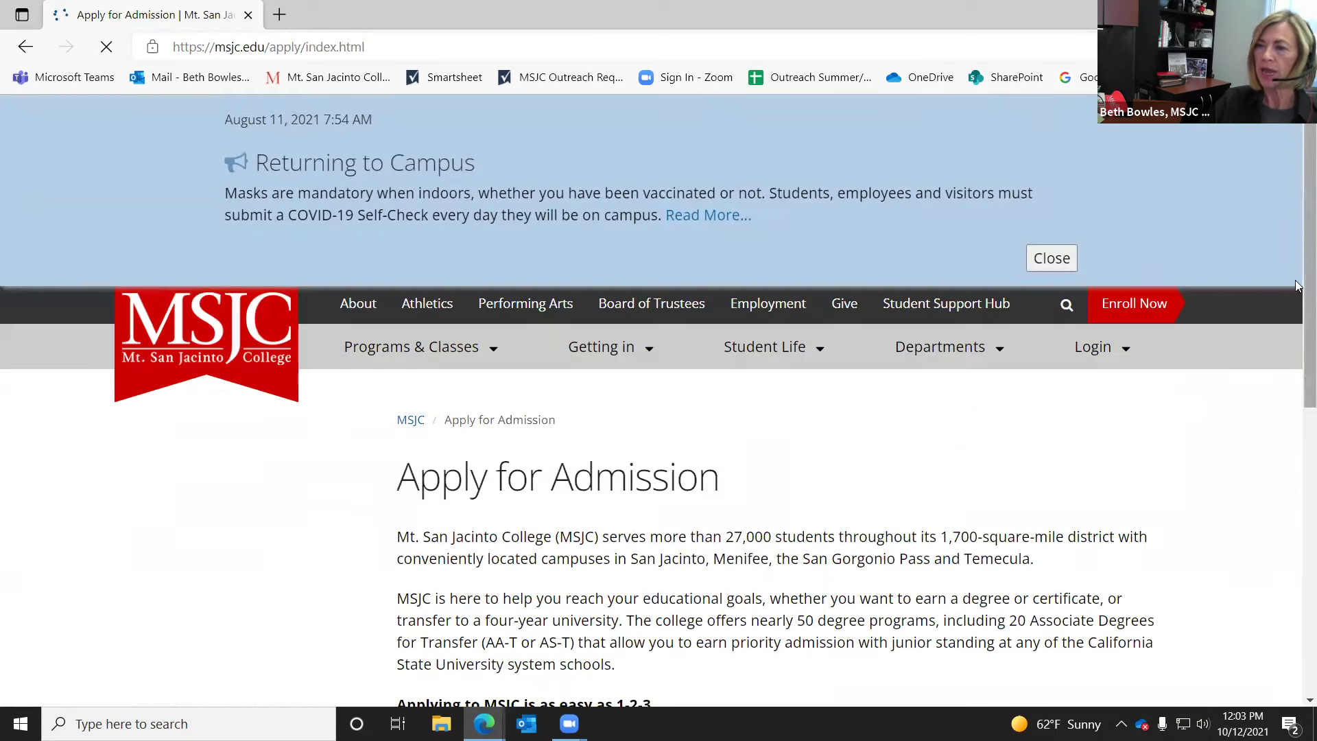
pyautogui.scroll(-3, 1290, 315)
pyautogui.click(1050, 259)
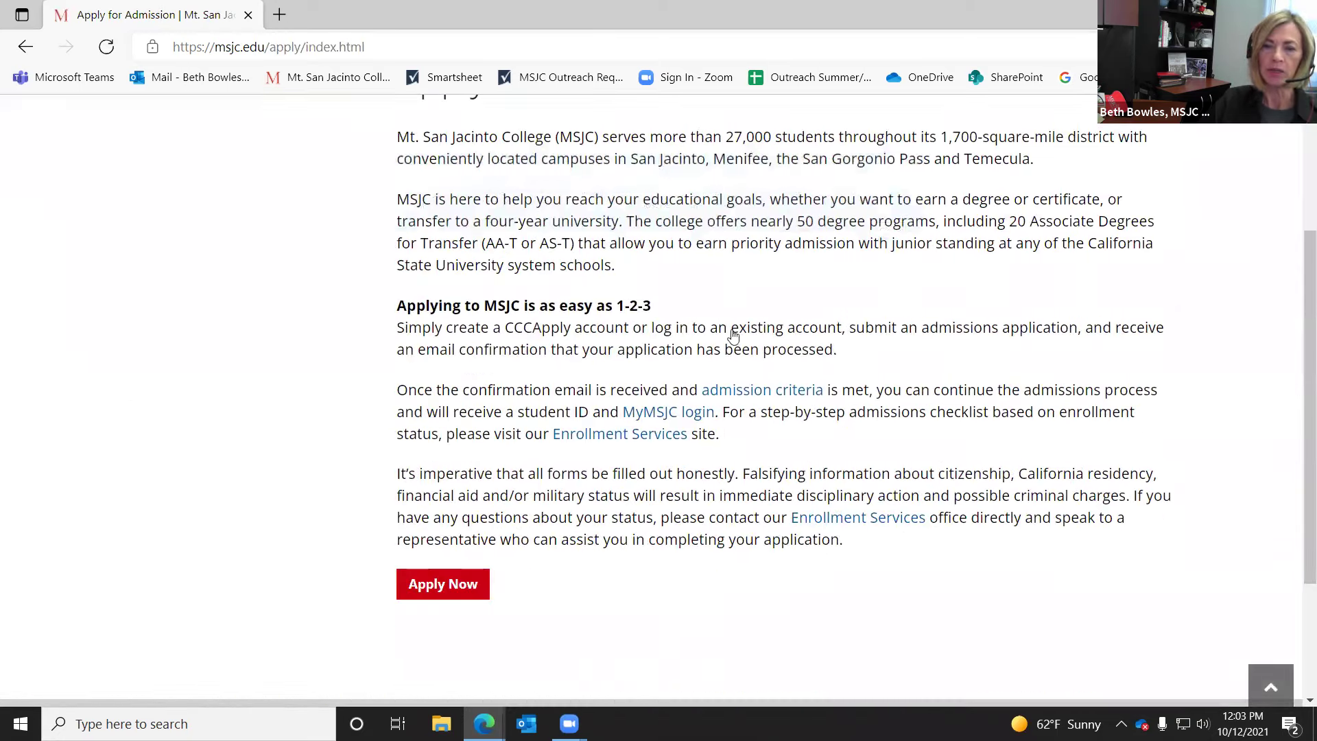
pyautogui.scroll(3, 548, 514)
pyautogui.scroll(-1, 645, 443)
pyautogui.scroll(-3, 645, 443)
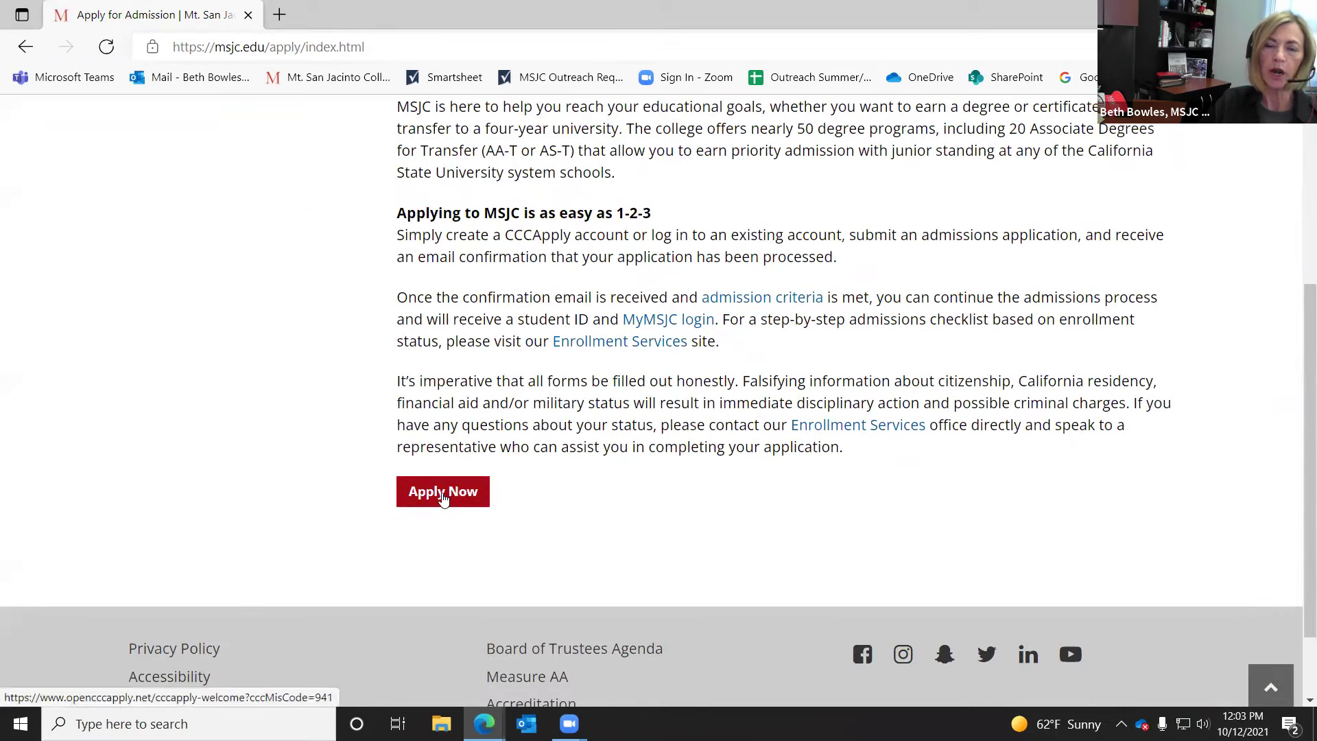
# Start the CCCApply application via Apply Now, then step back from the OpenCCC sign-in page
pyautogui.click(443, 494)
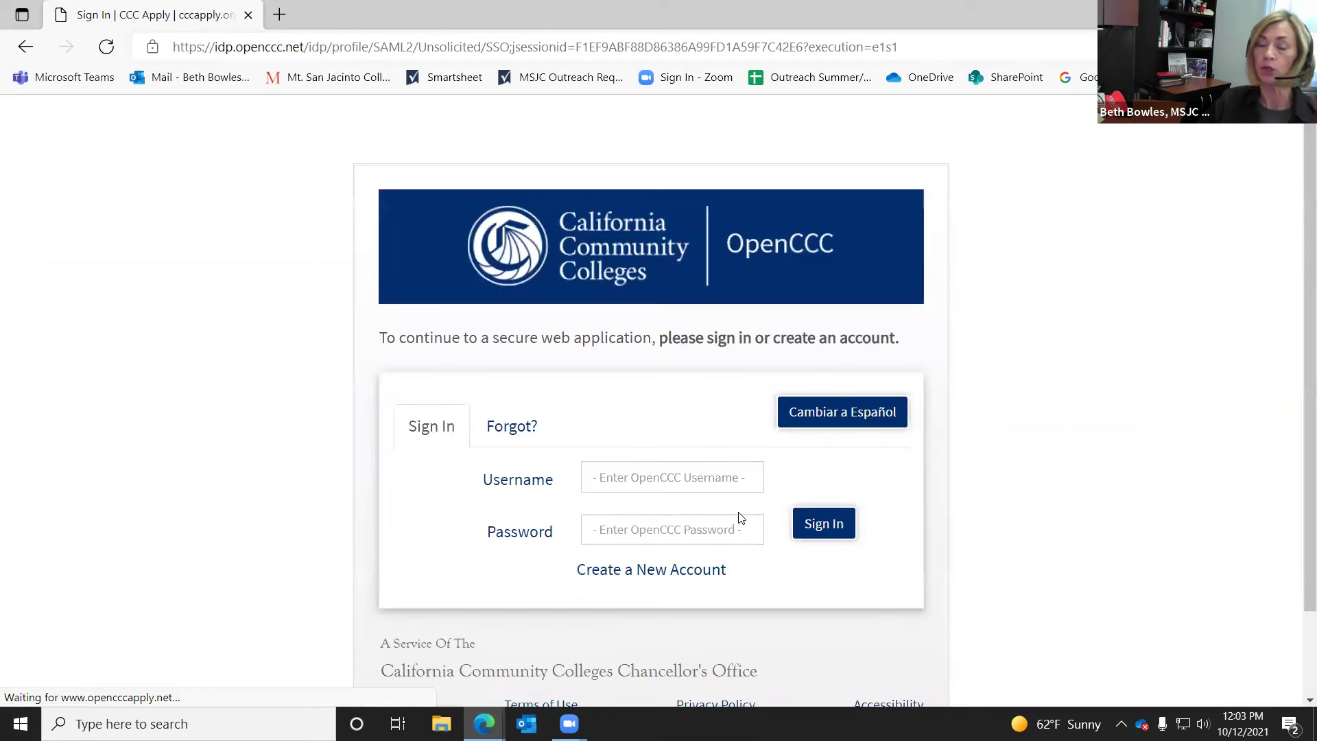
pyautogui.click(655, 529)
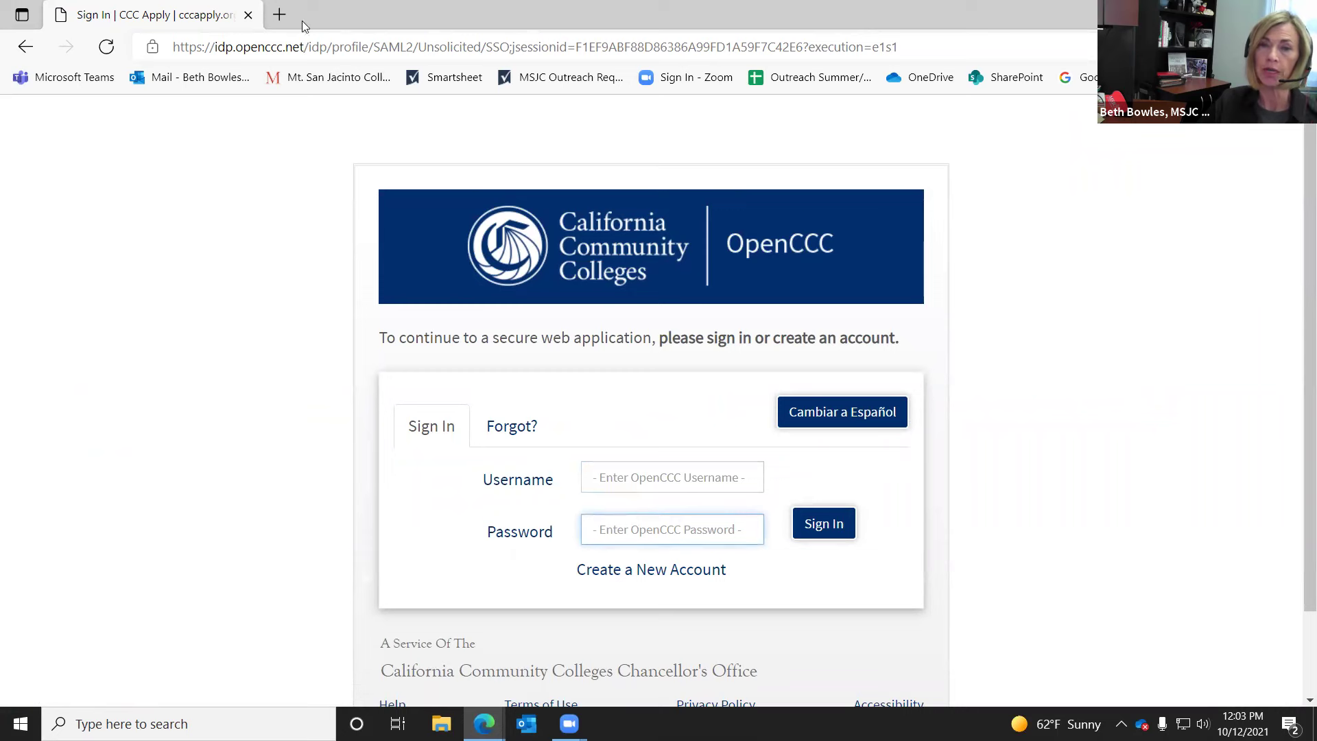
pyautogui.click(26, 47)
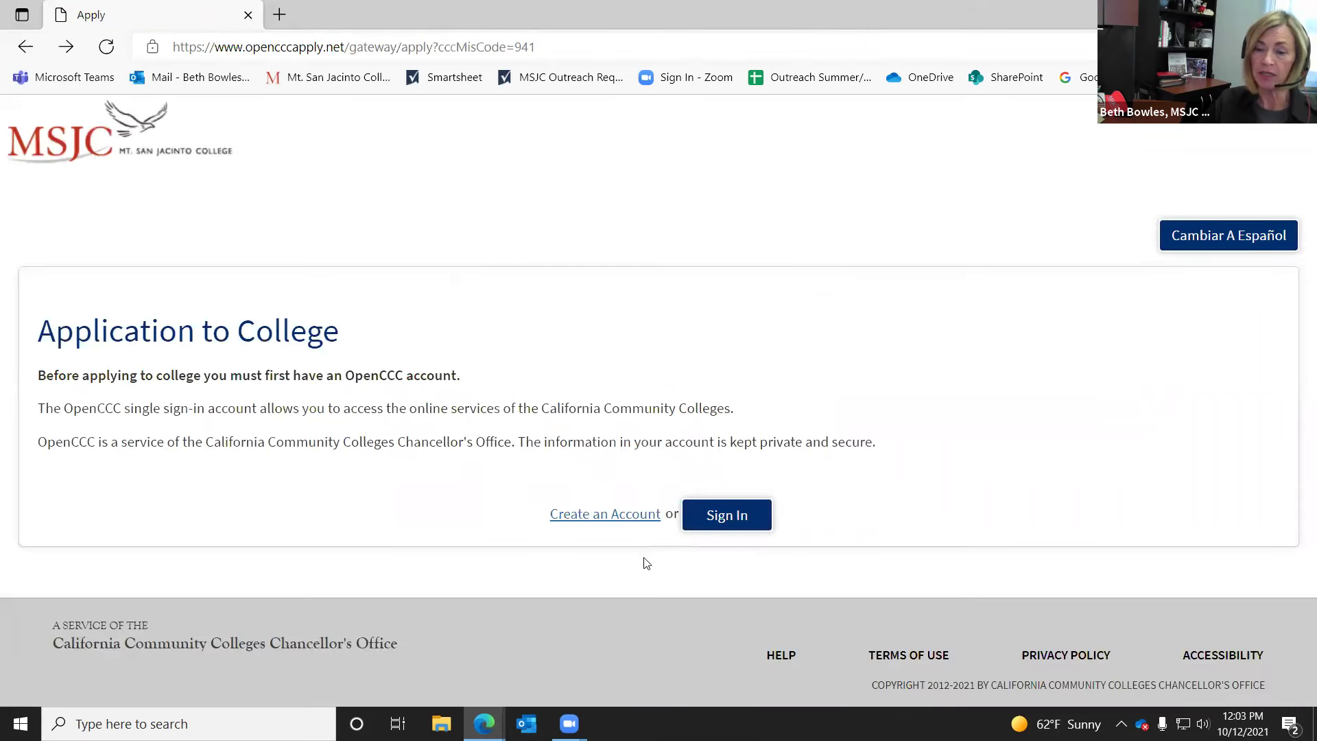
# Follow the Create an Account link to the Create Your OpenCCC Account page
pyautogui.click(620, 516)
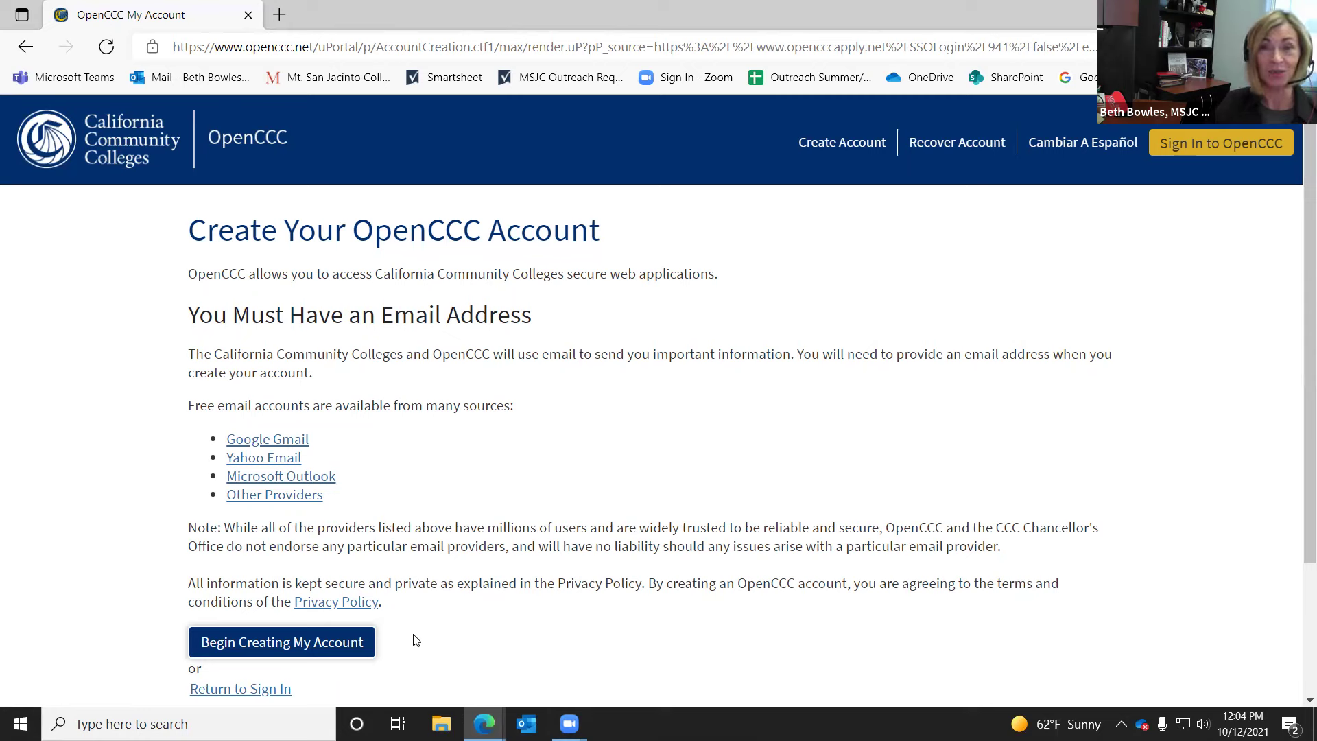
# Begin creating the OpenCCC account and scroll through the blank form
pyautogui.click(329, 646)
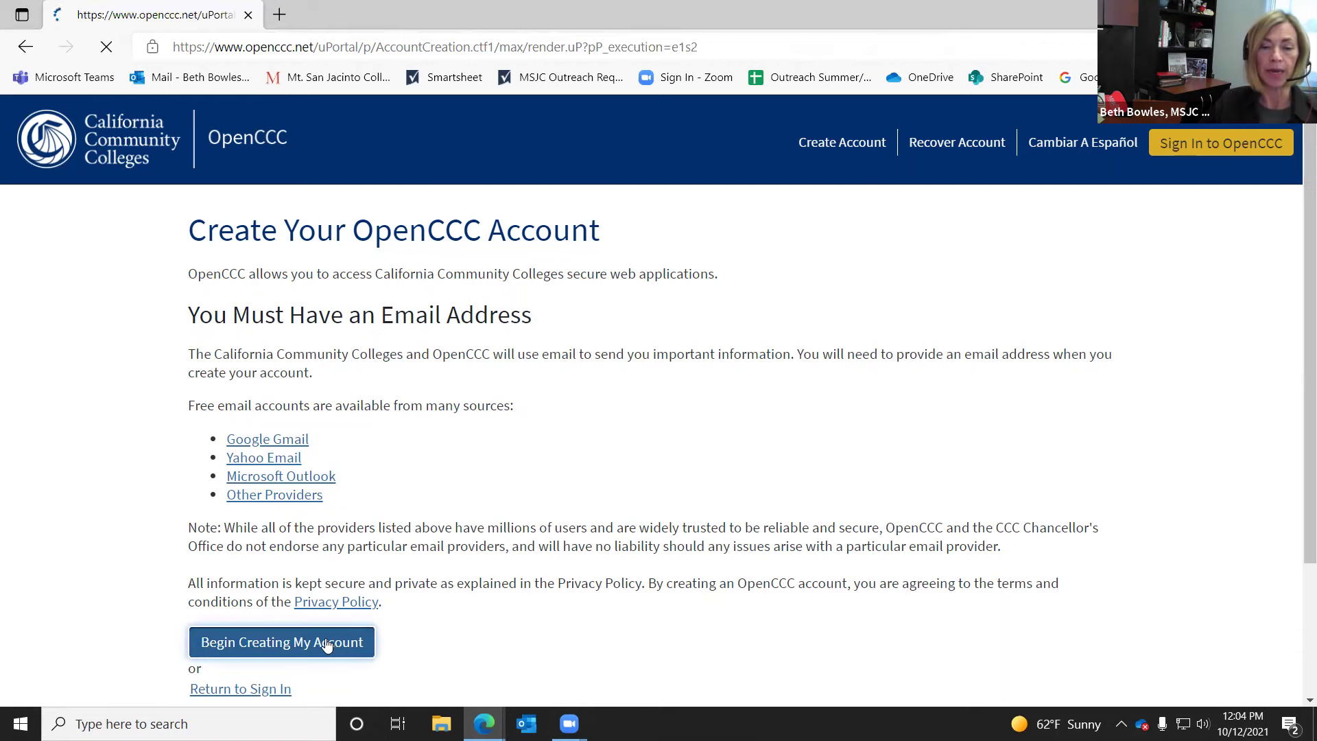
pyautogui.scroll(-3, 435, 371)
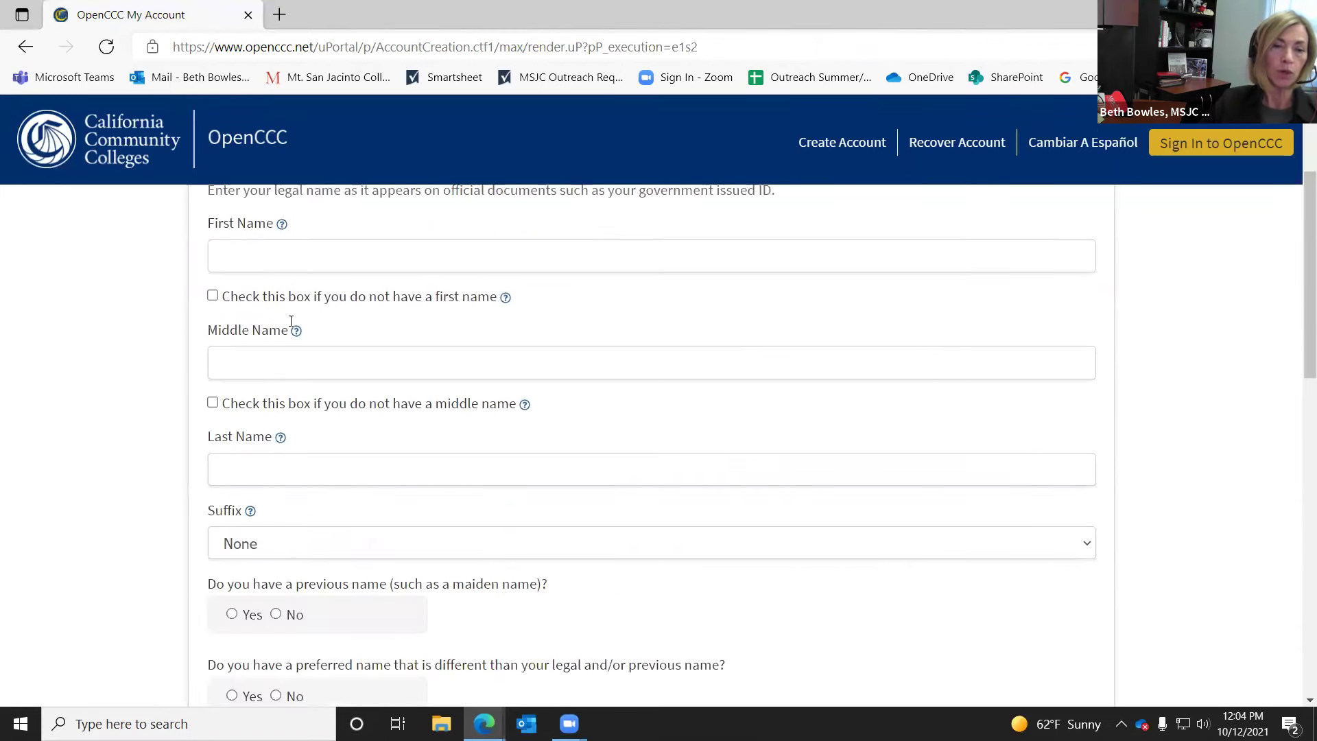
pyautogui.scroll(-7, 353, 370)
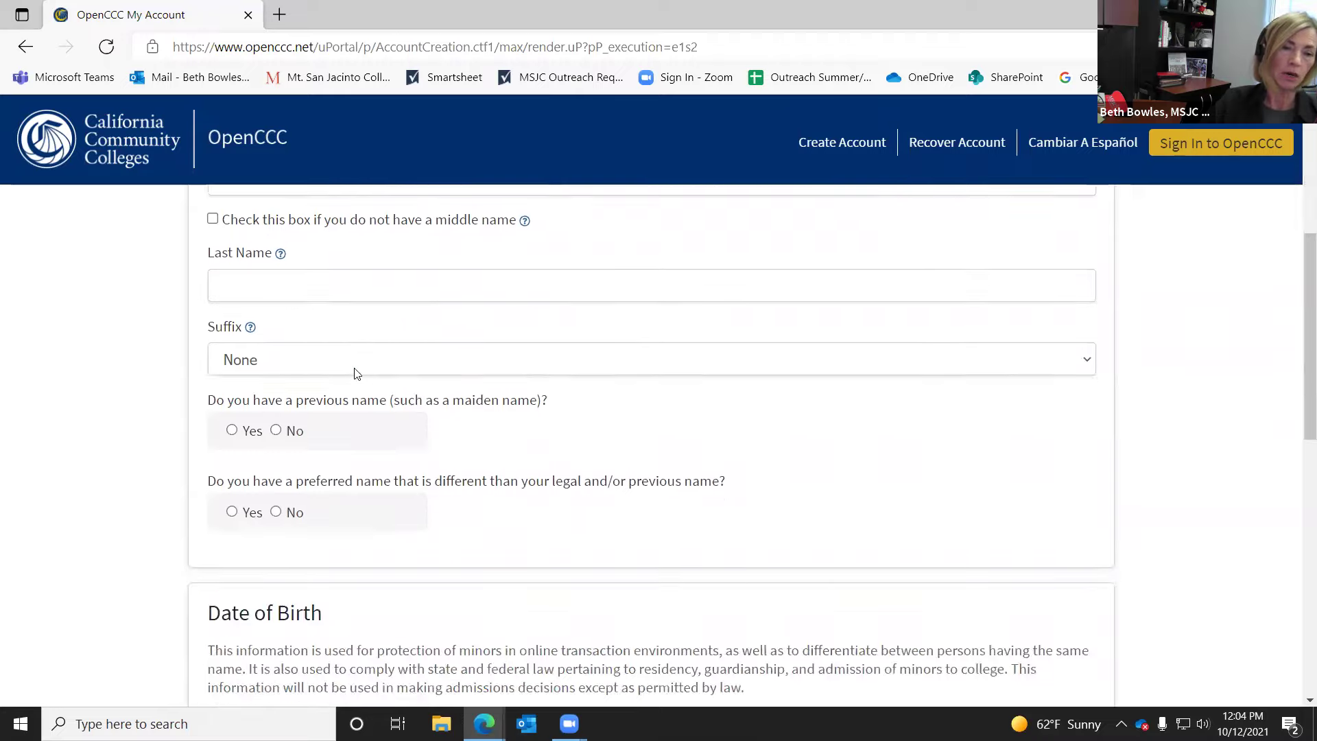
pyautogui.scroll(6, 382, 418)
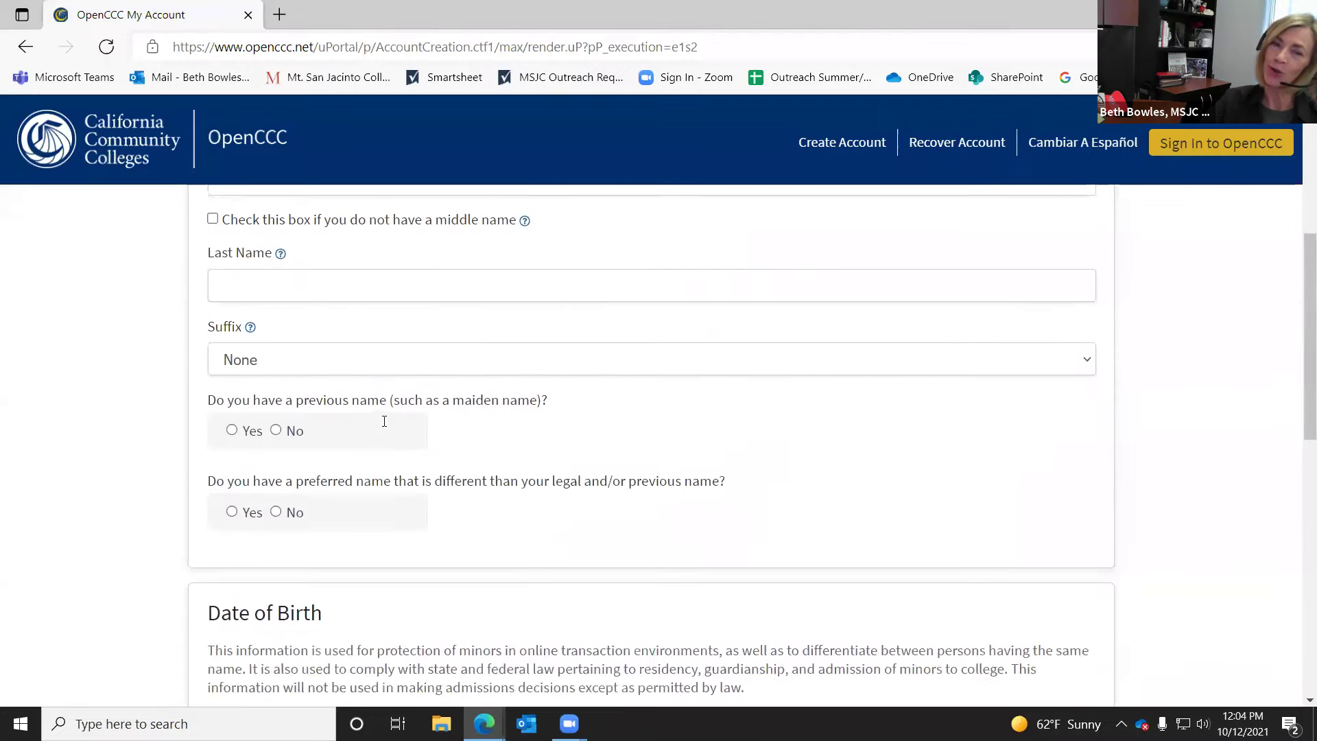
pyautogui.scroll(-1, 387, 425)
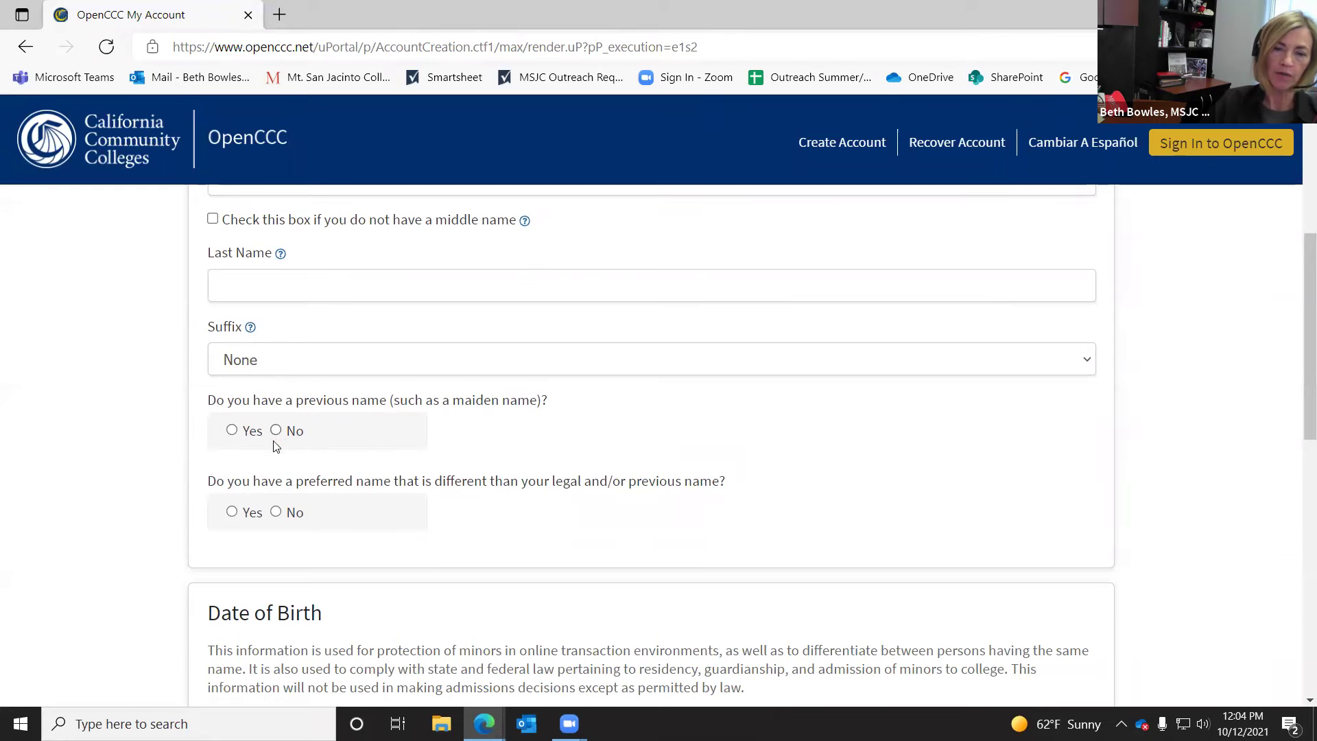
pyautogui.scroll(-1, 295, 433)
pyautogui.scroll(-10, 295, 434)
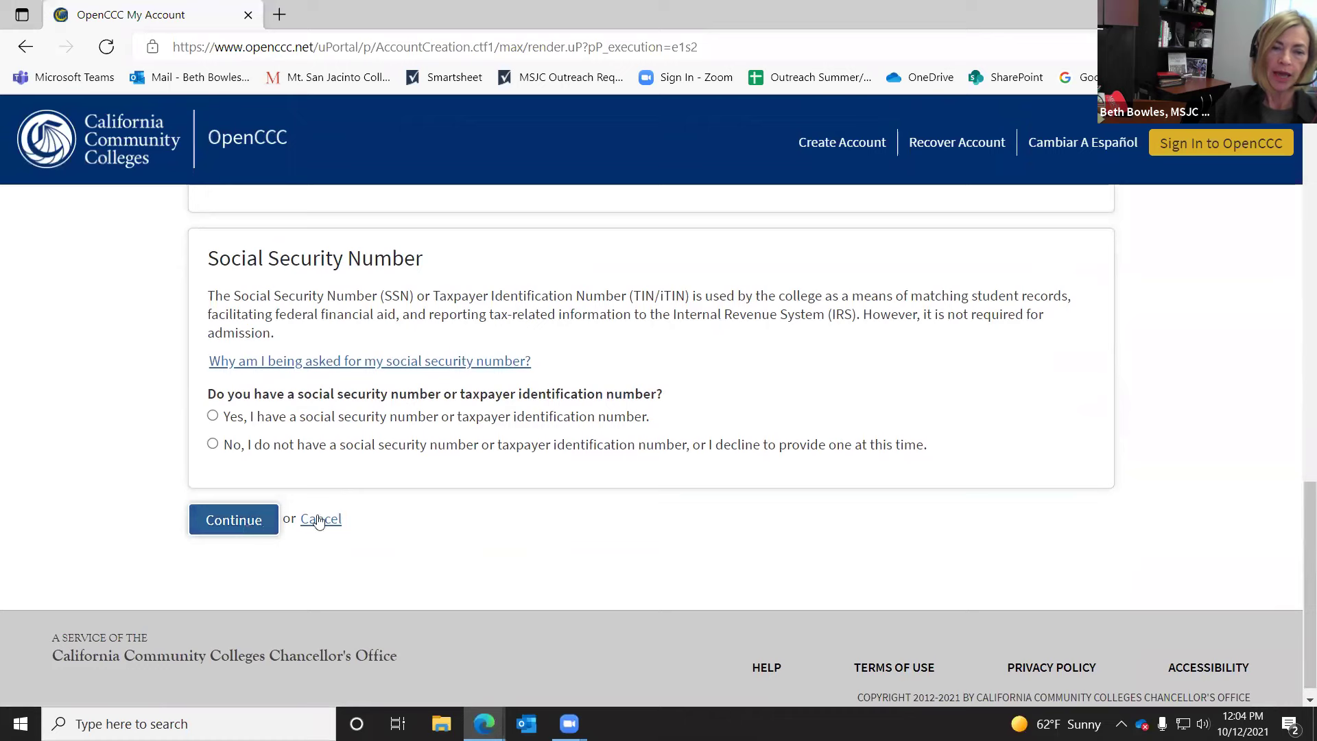
# Try Continue on the empty form, then review the legal name, date of birth and SSN sections
pyautogui.click(239, 524)
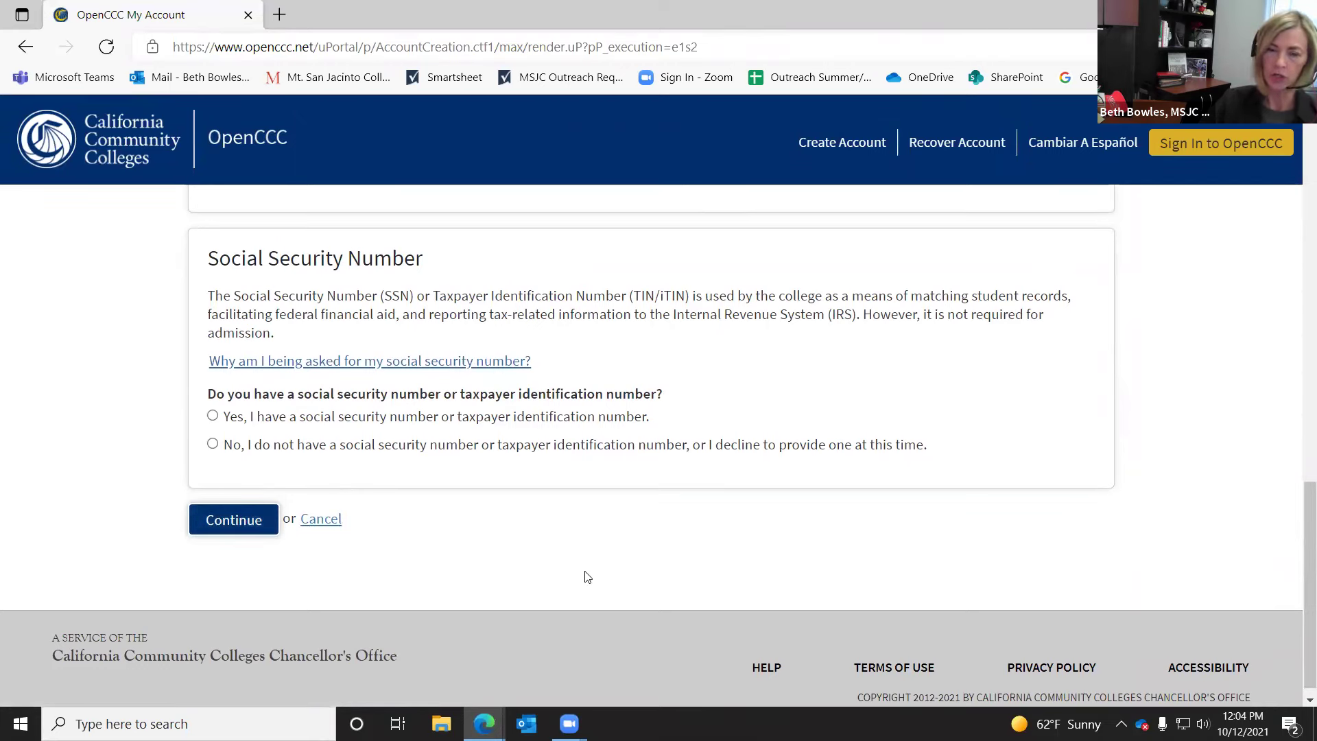
pyautogui.scroll(4, 587, 573)
pyautogui.scroll(9, 586, 572)
pyautogui.scroll(-5, 549, 573)
pyautogui.scroll(-7, 549, 573)
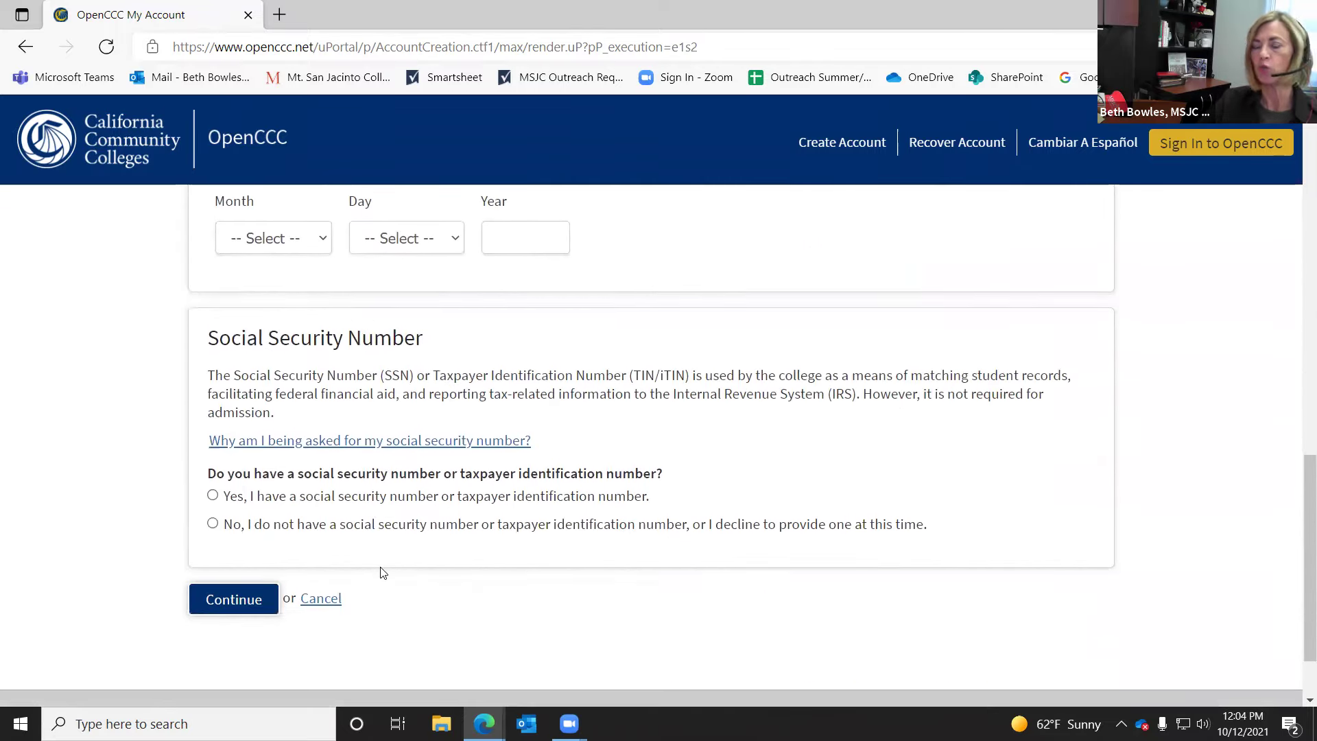
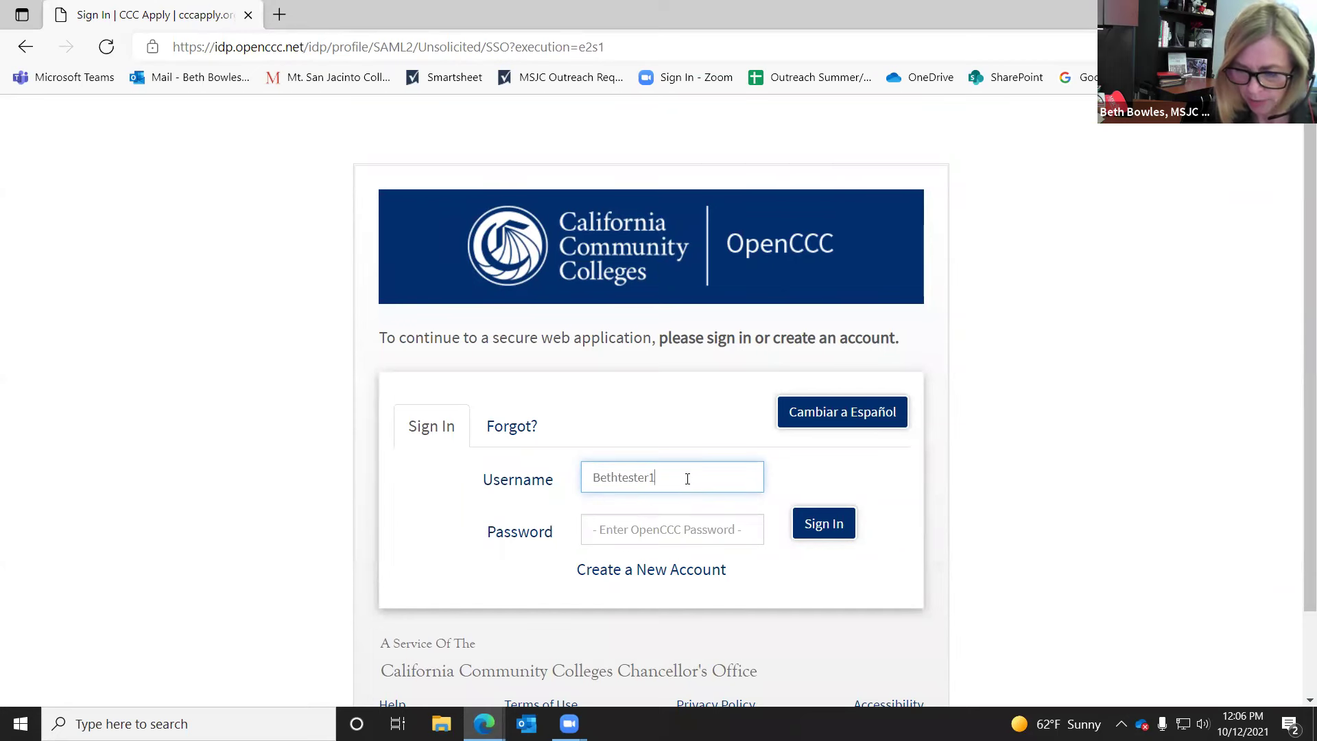
# Sign in to the OpenCCC account with the username and the corrected account password
pyautogui.click(668, 531)
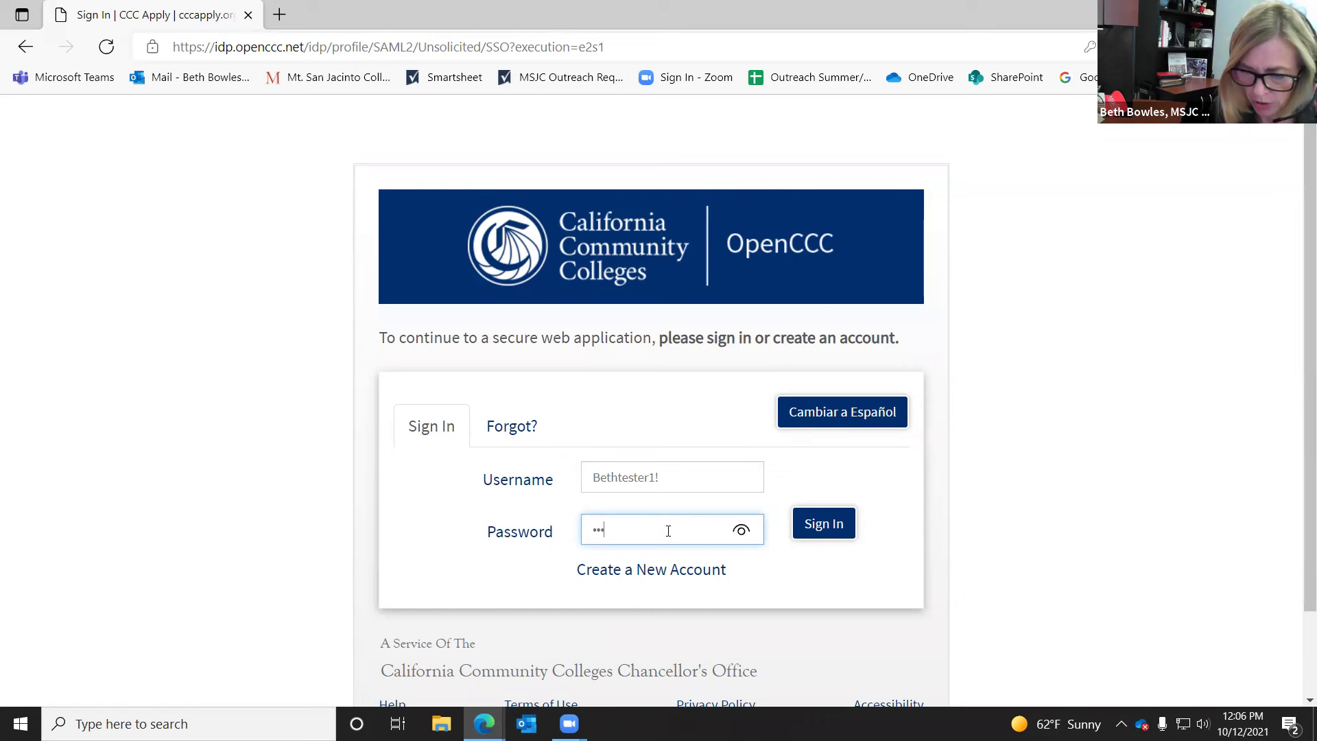
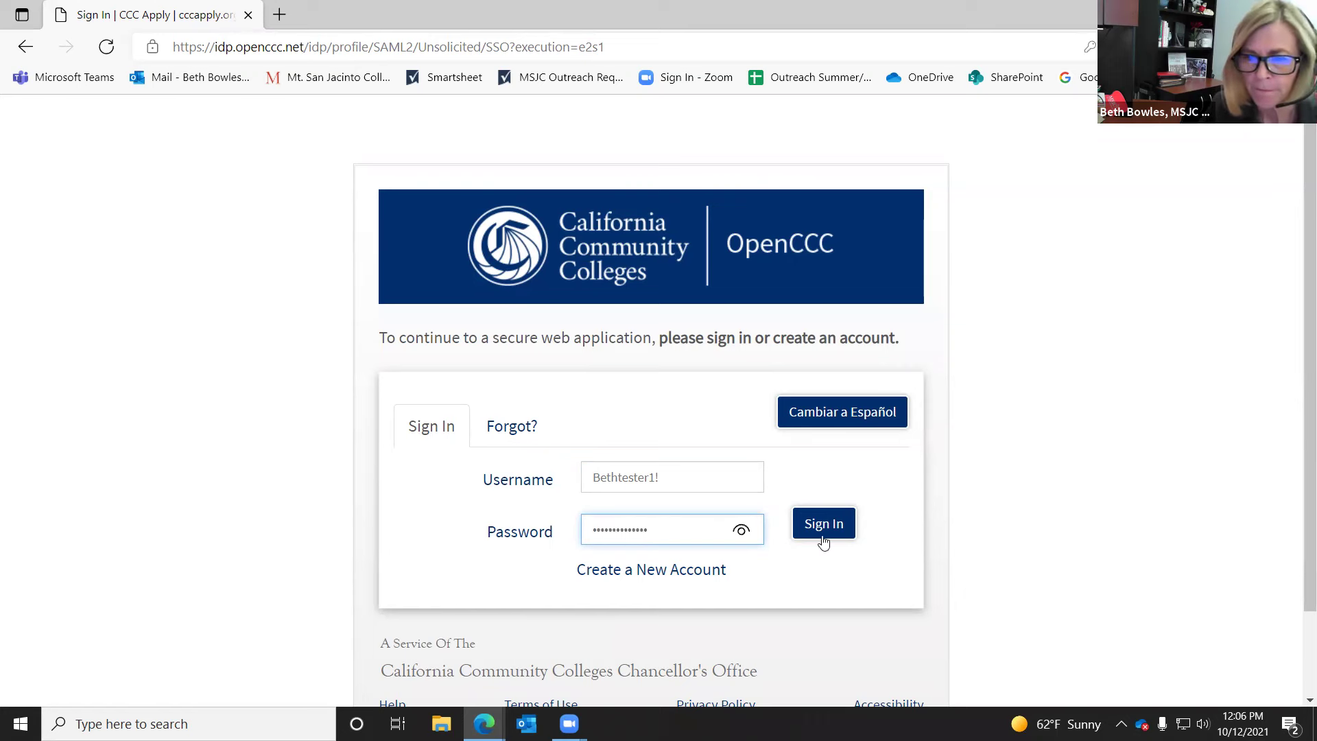
pyautogui.click(824, 528)
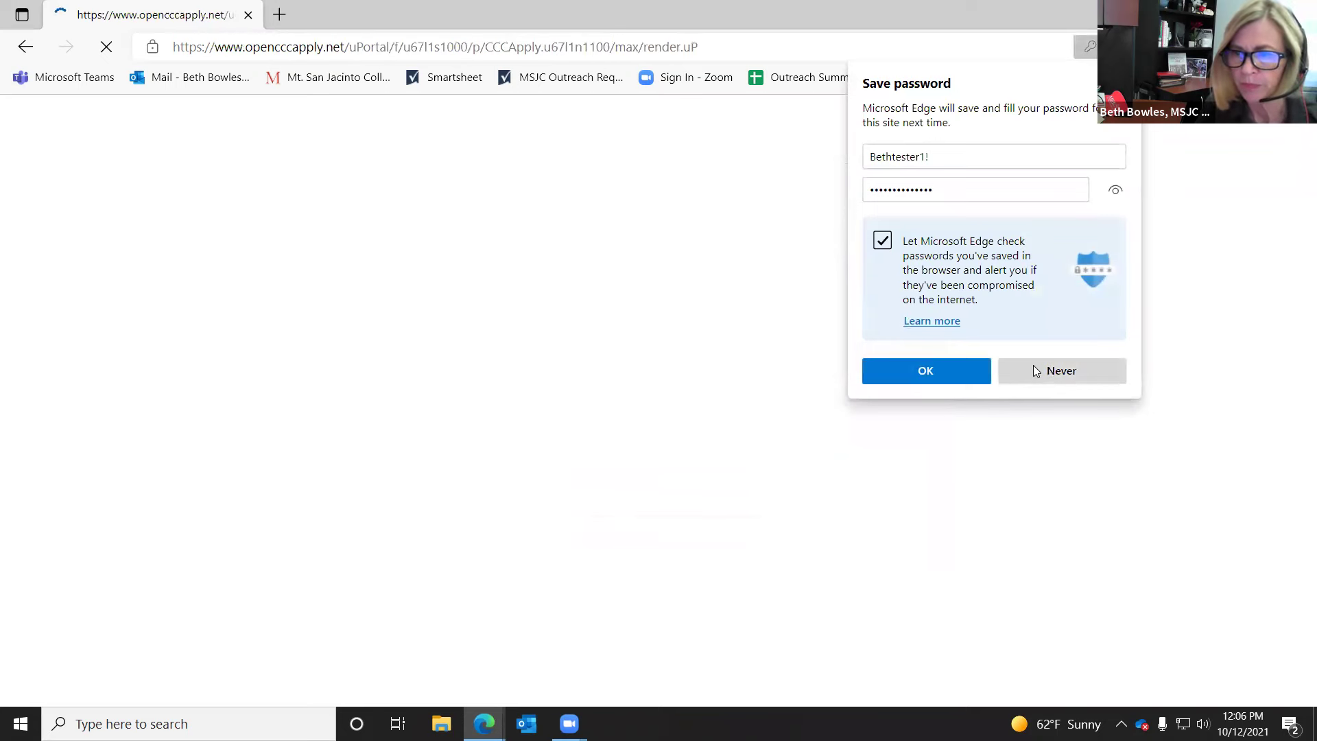
# Decline Edge's offer to save the password and dismiss the sign-out security reminder
pyautogui.click(1036, 371)
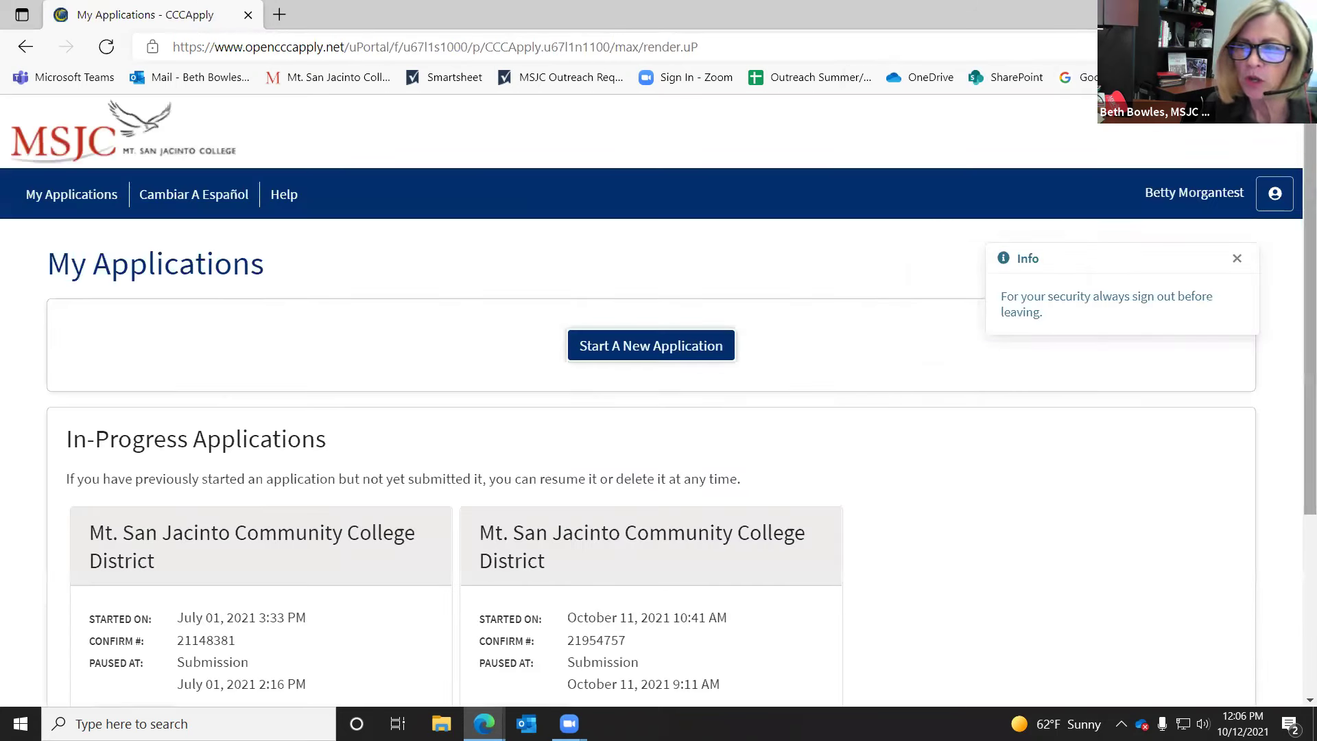
pyautogui.click(1237, 258)
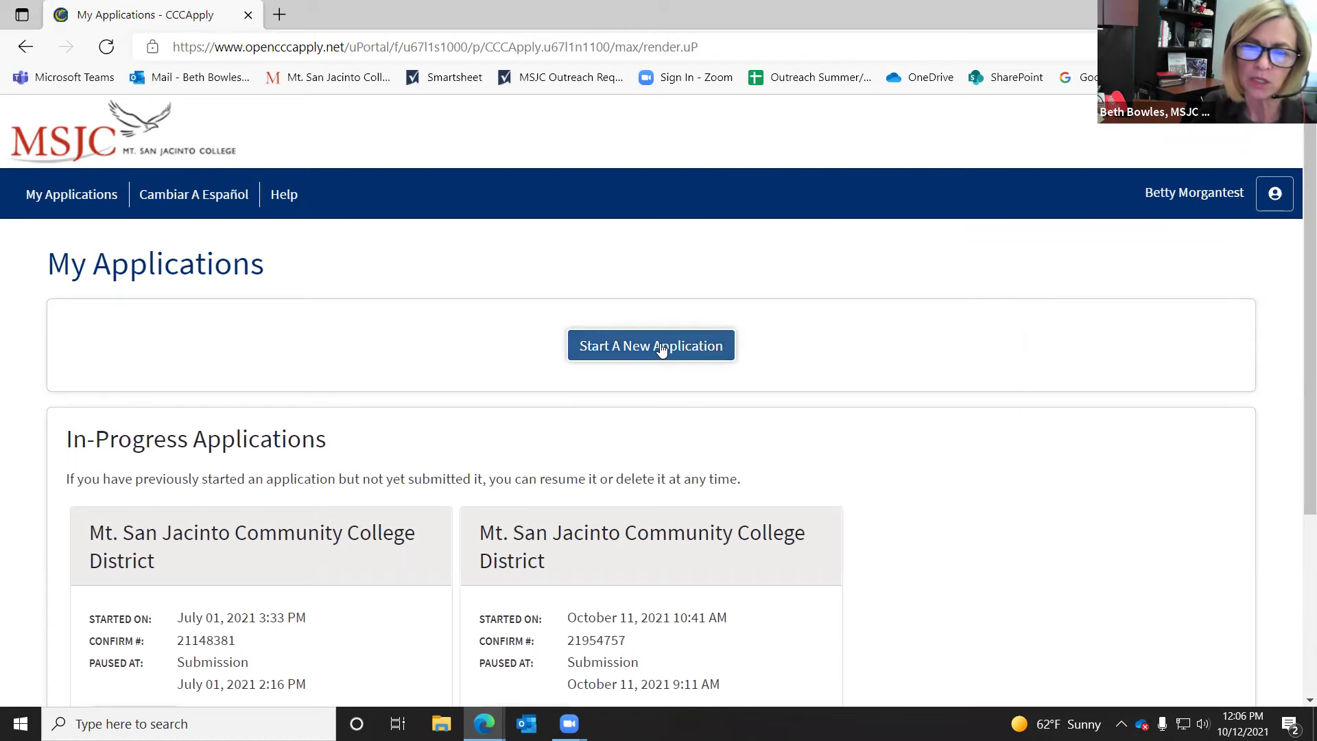
pyautogui.scroll(-1, 682, 360)
pyautogui.scroll(-1, 681, 360)
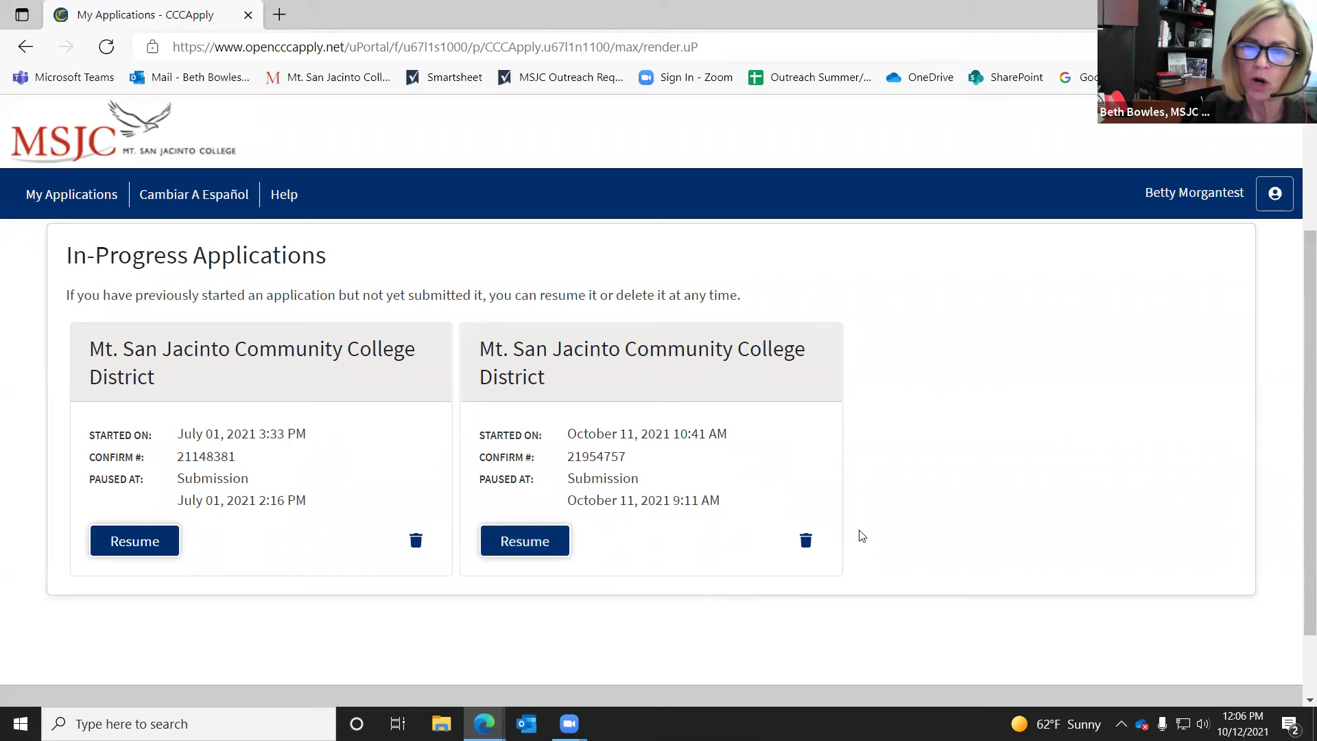
# Delete the October 11 and July 01 in-progress applications, then start a new application
pyautogui.click(806, 541)
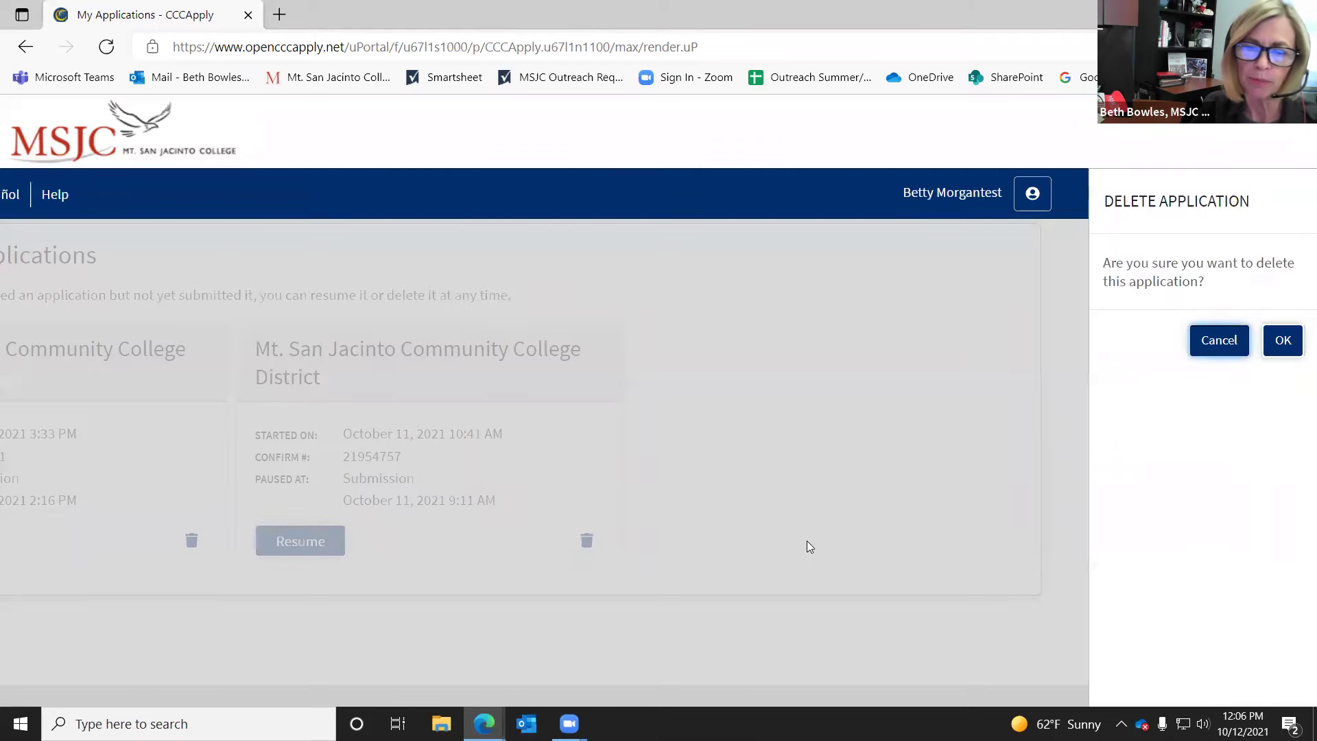
pyautogui.click(1282, 341)
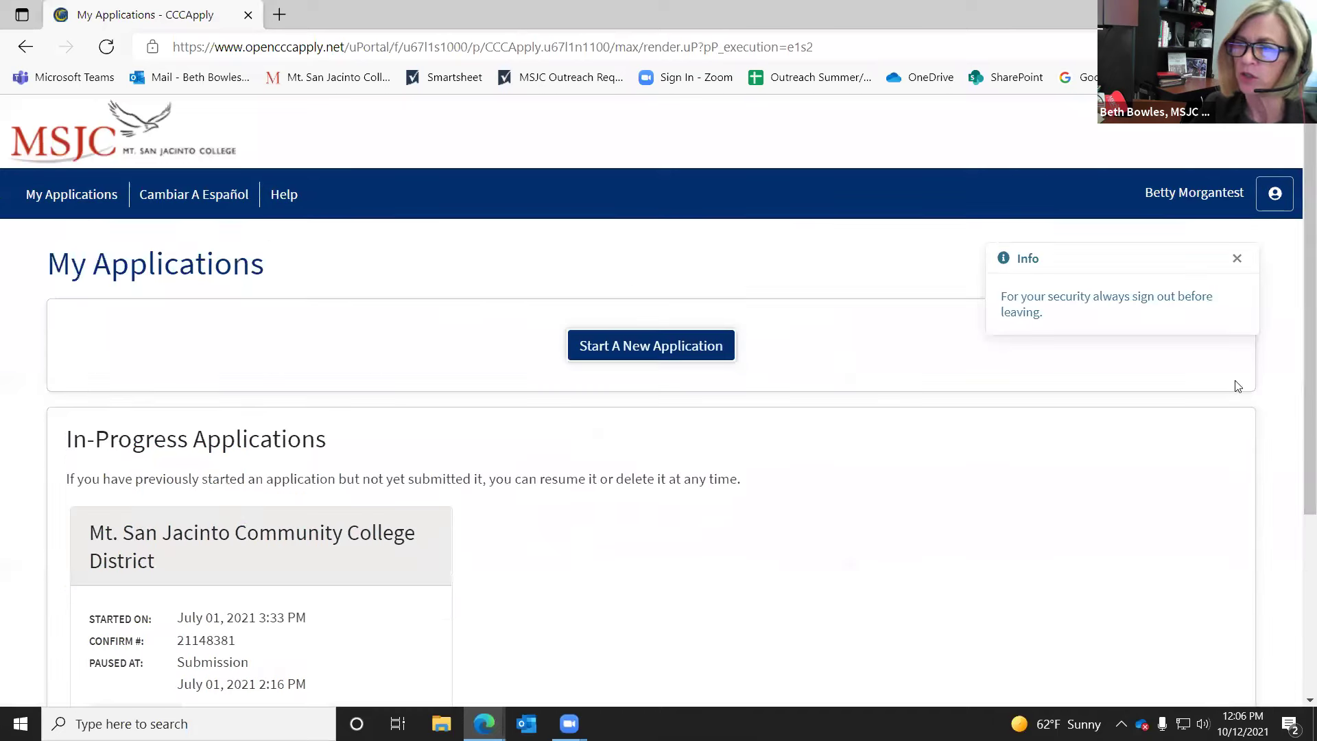
pyautogui.scroll(-4, 1017, 450)
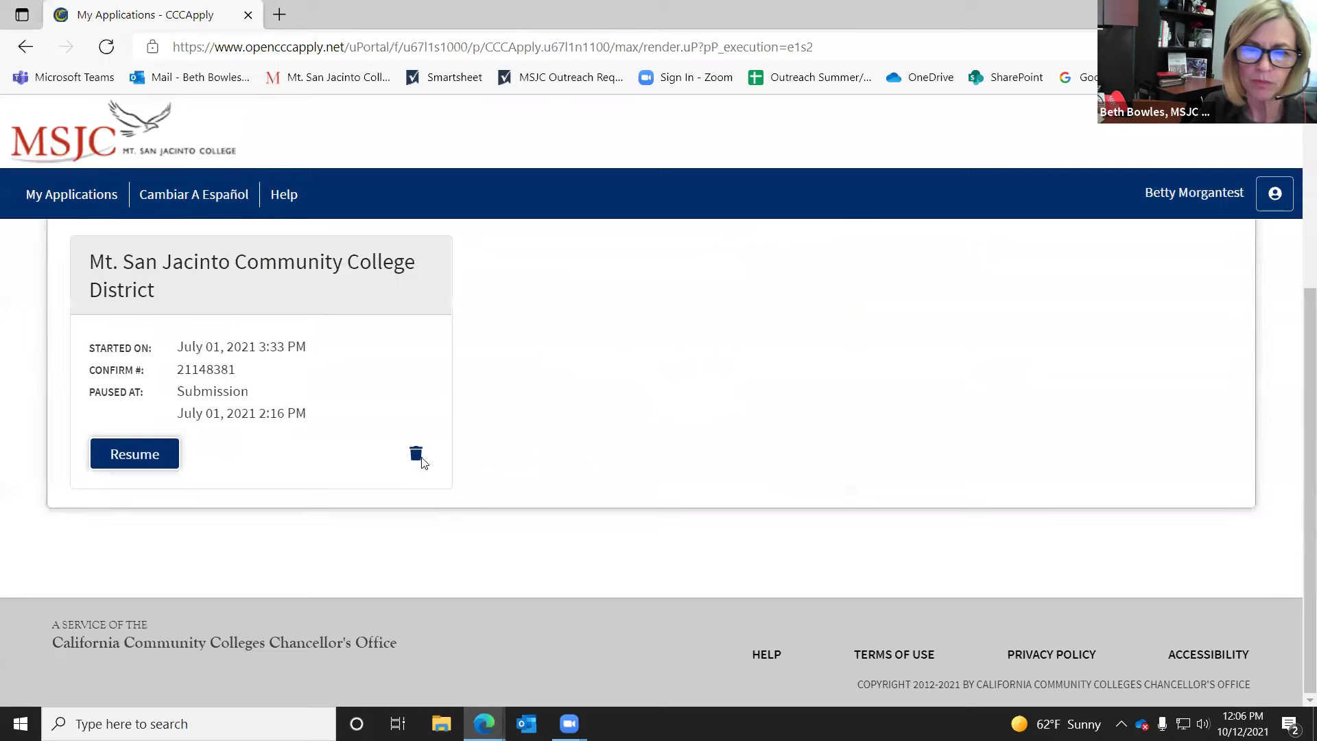
pyautogui.click(415, 452)
pyautogui.click(1286, 341)
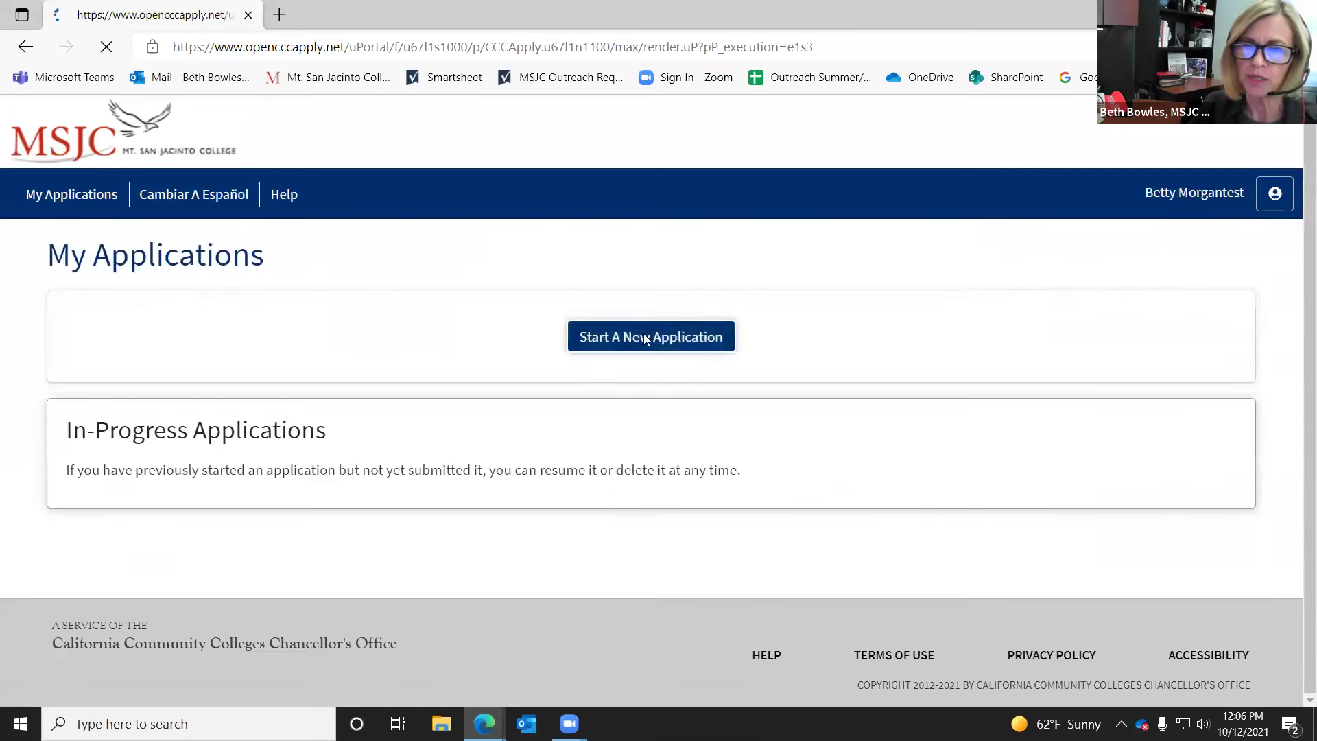
pyautogui.click(711, 352)
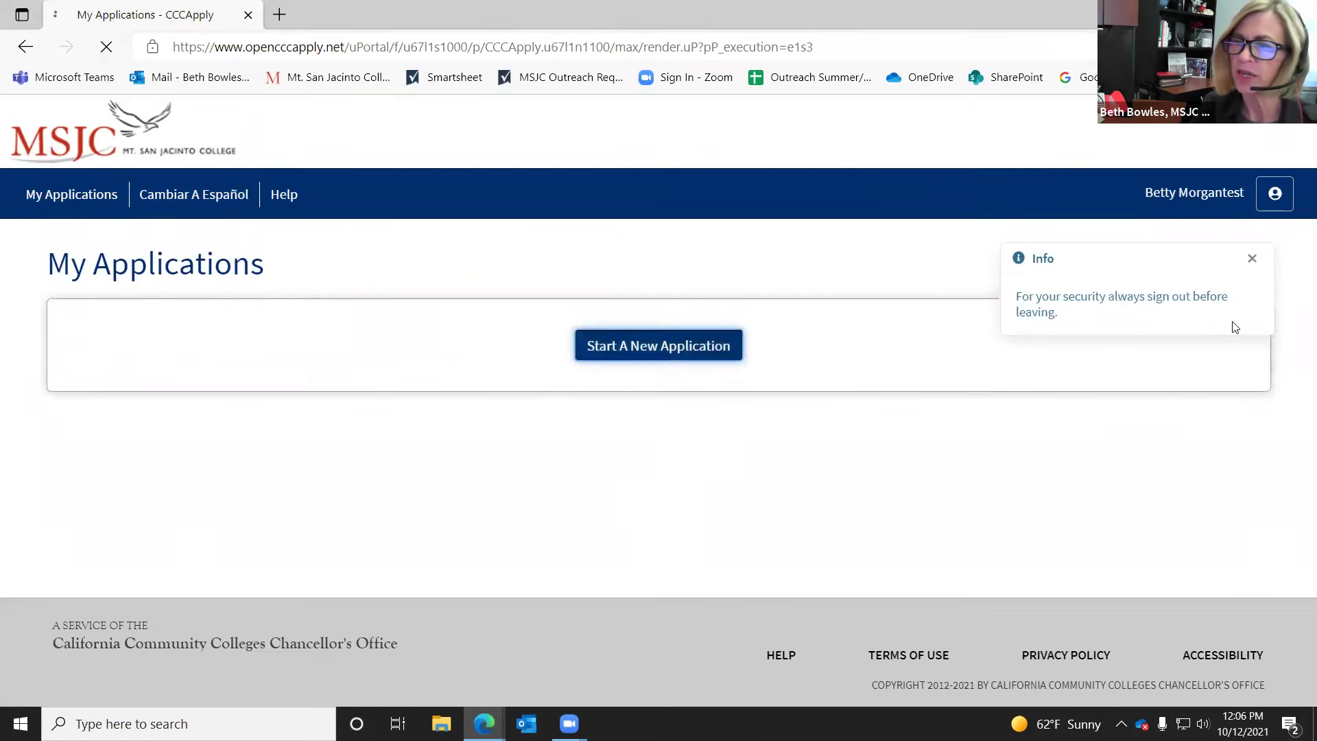
# Browse the Term Applying For choices and initially select Summer 2022
pyautogui.scroll(-1, 800, 436)
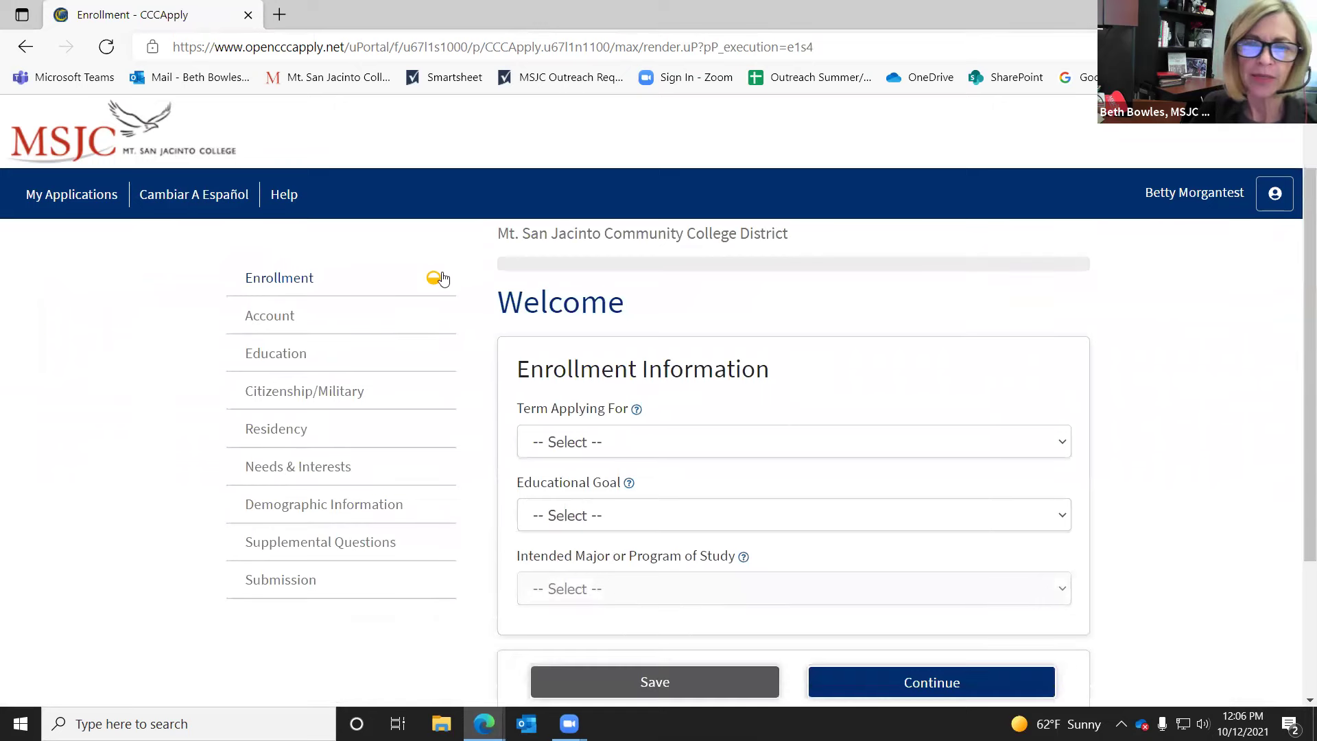
pyautogui.scroll(-1, 727, 319)
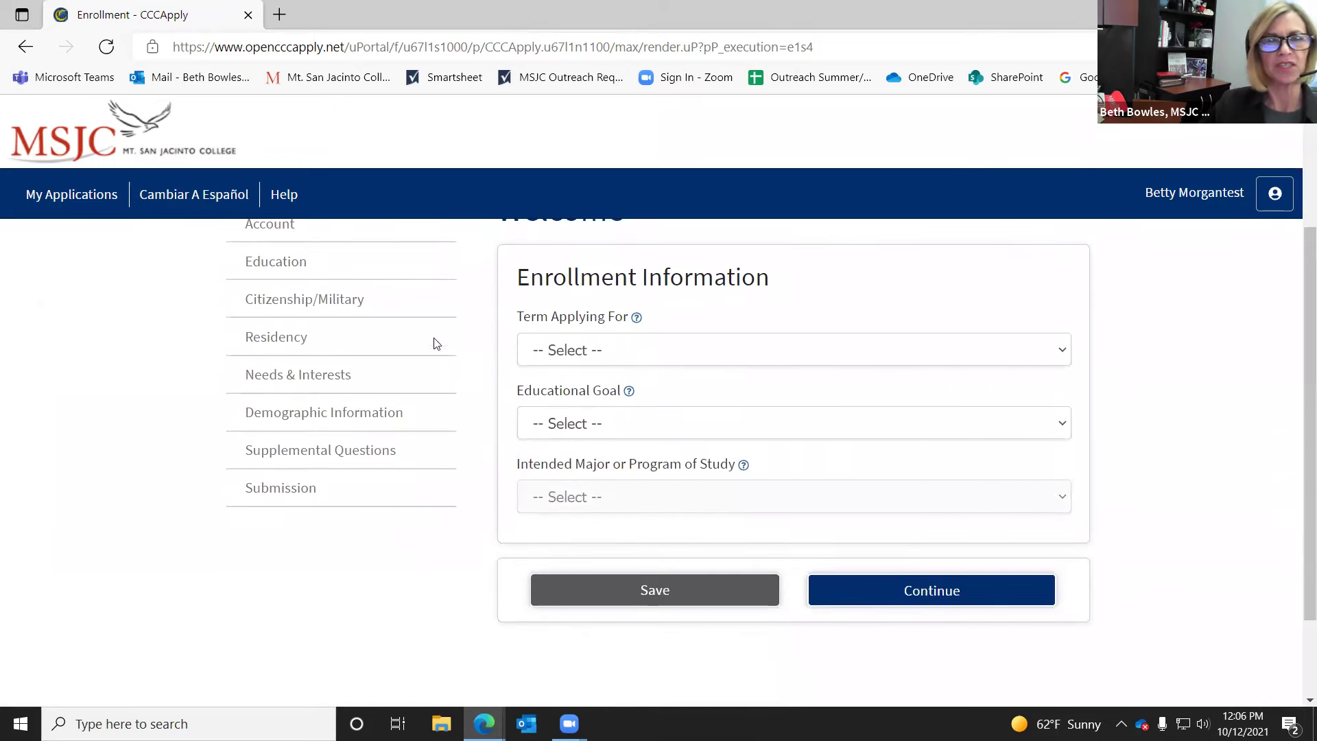
pyautogui.scroll(-2, 429, 455)
pyautogui.scroll(5, 359, 403)
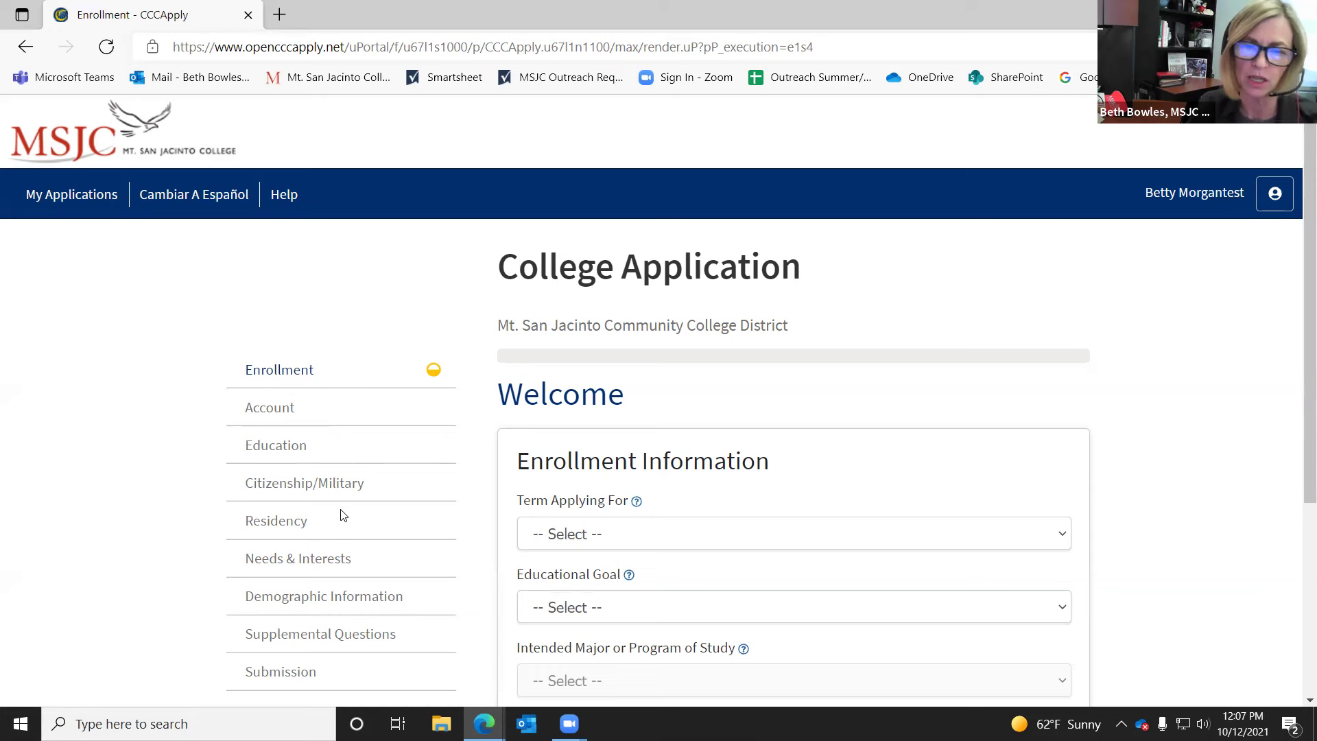
pyautogui.scroll(-1, 343, 516)
pyautogui.click(674, 439)
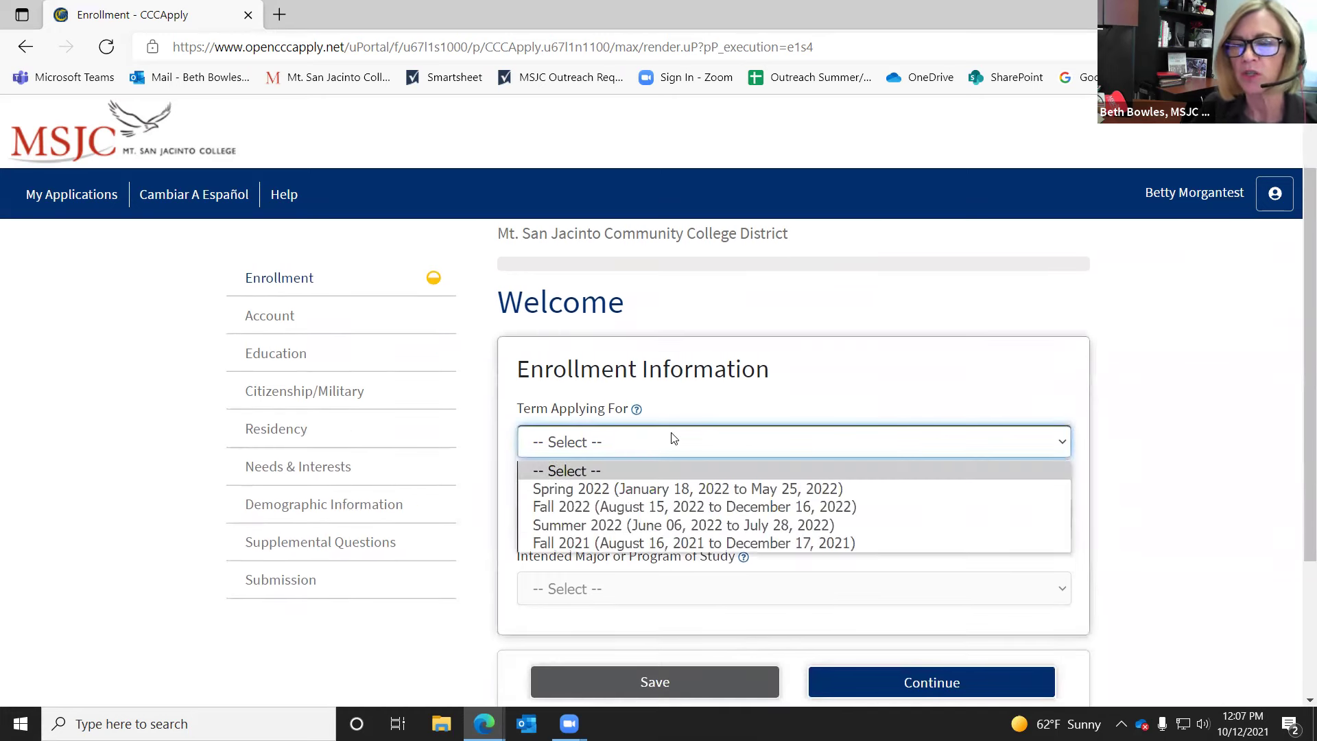
pyautogui.scroll(-1, 1299, 284)
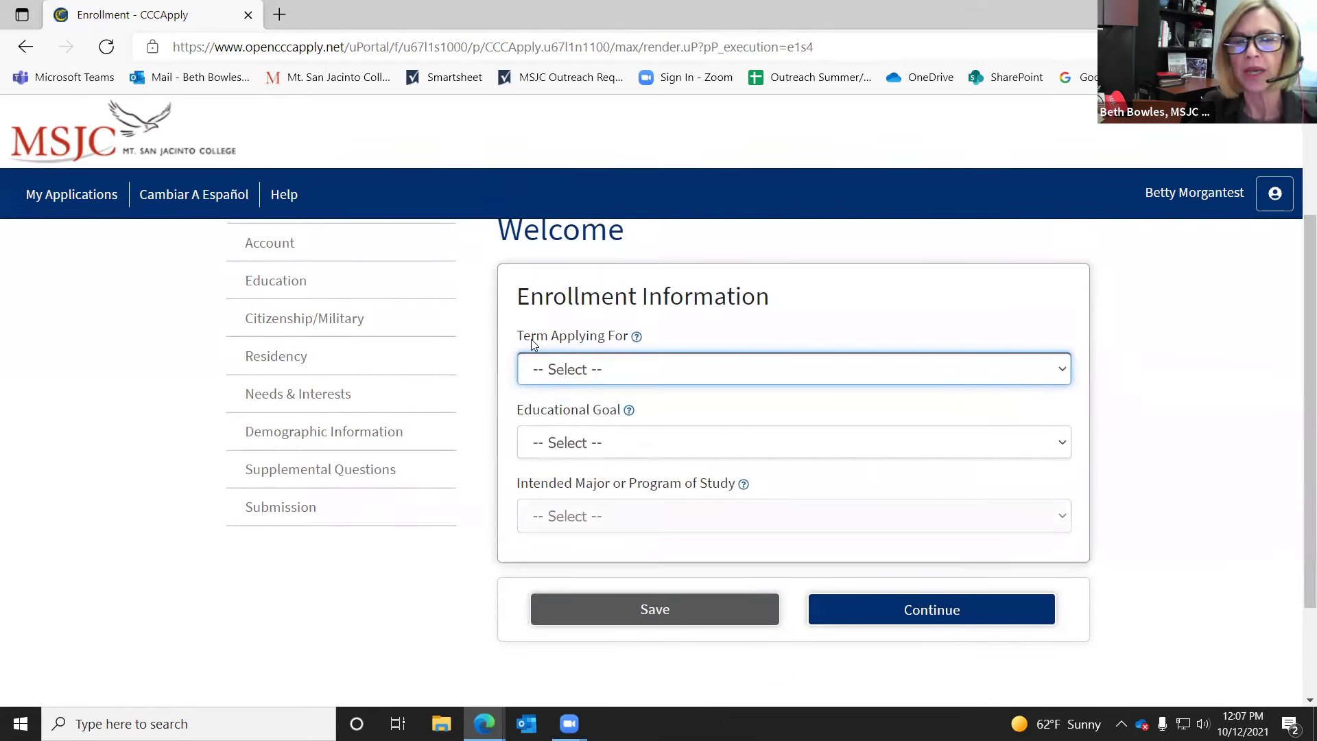
pyautogui.click(615, 375)
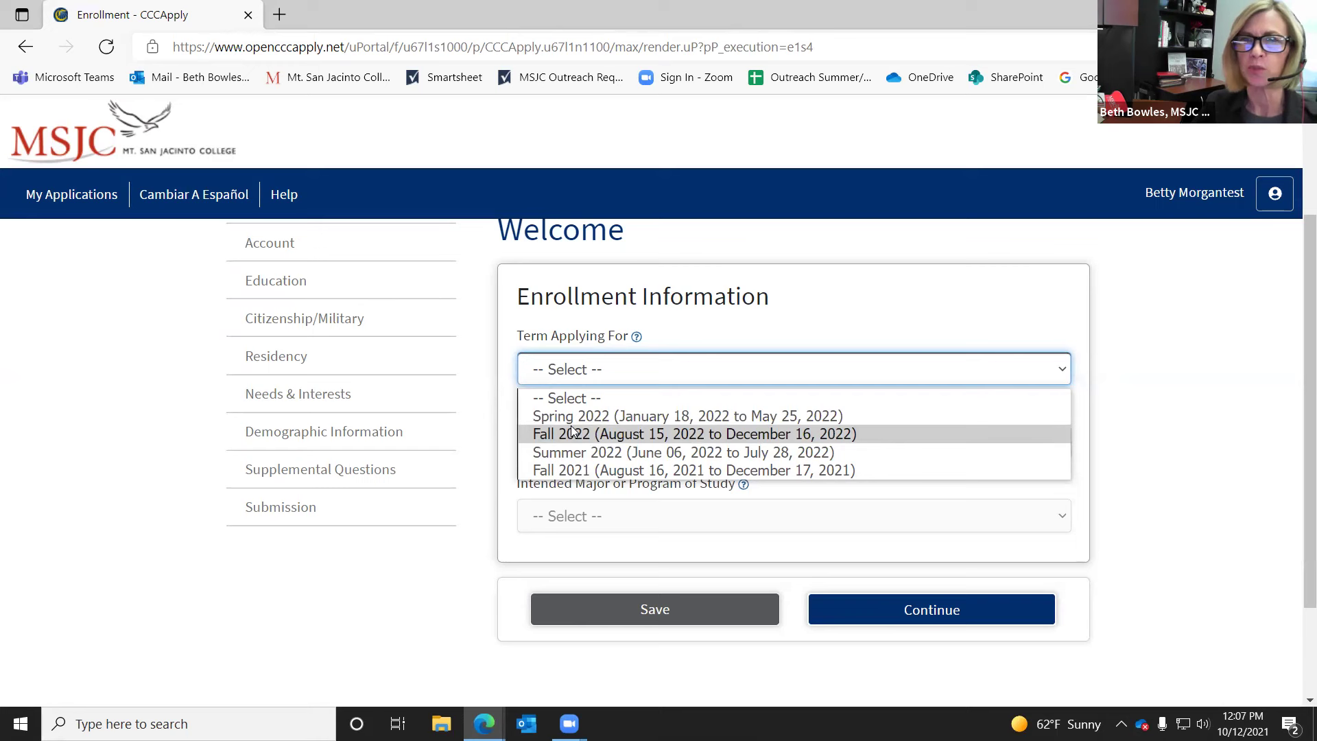
pyautogui.click(618, 452)
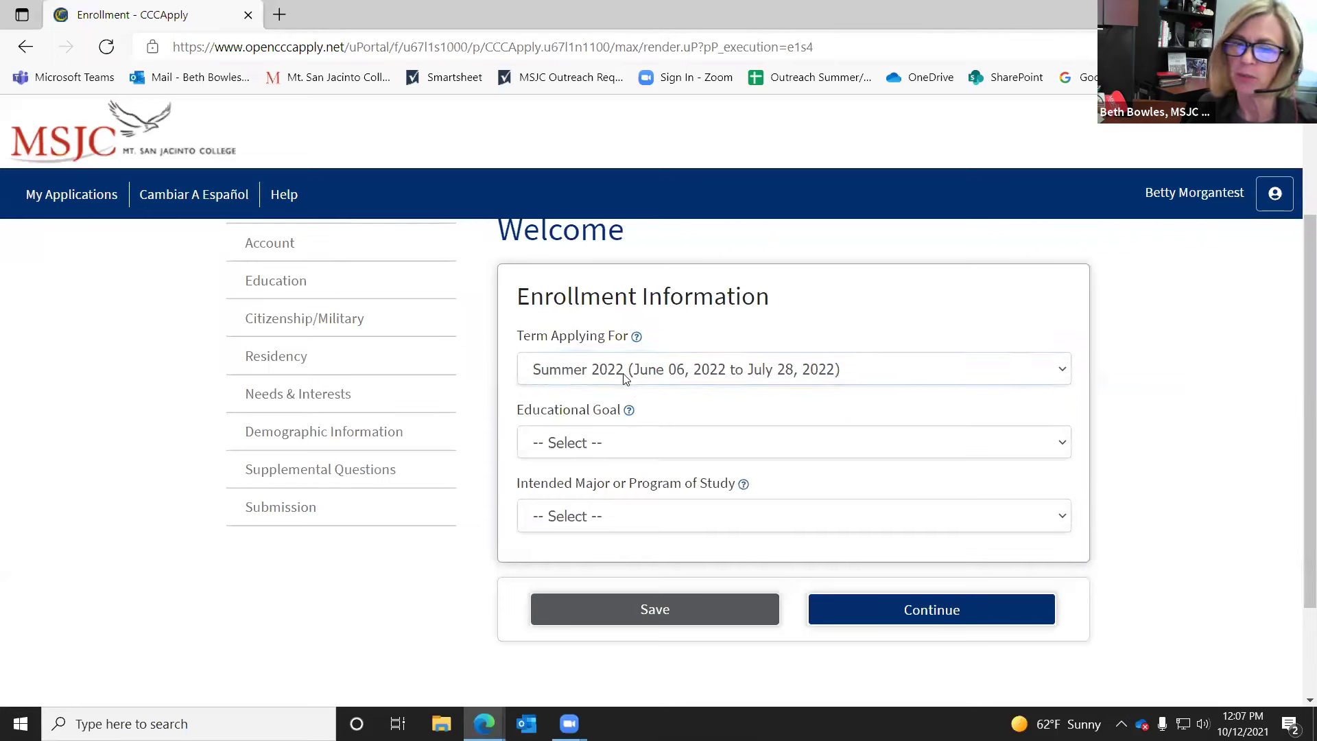
# Switch between Spring 2022 and Fall 2022, settling the term on Fall 2022 (August 15–December 16)
pyautogui.click(626, 376)
pyautogui.click(599, 429)
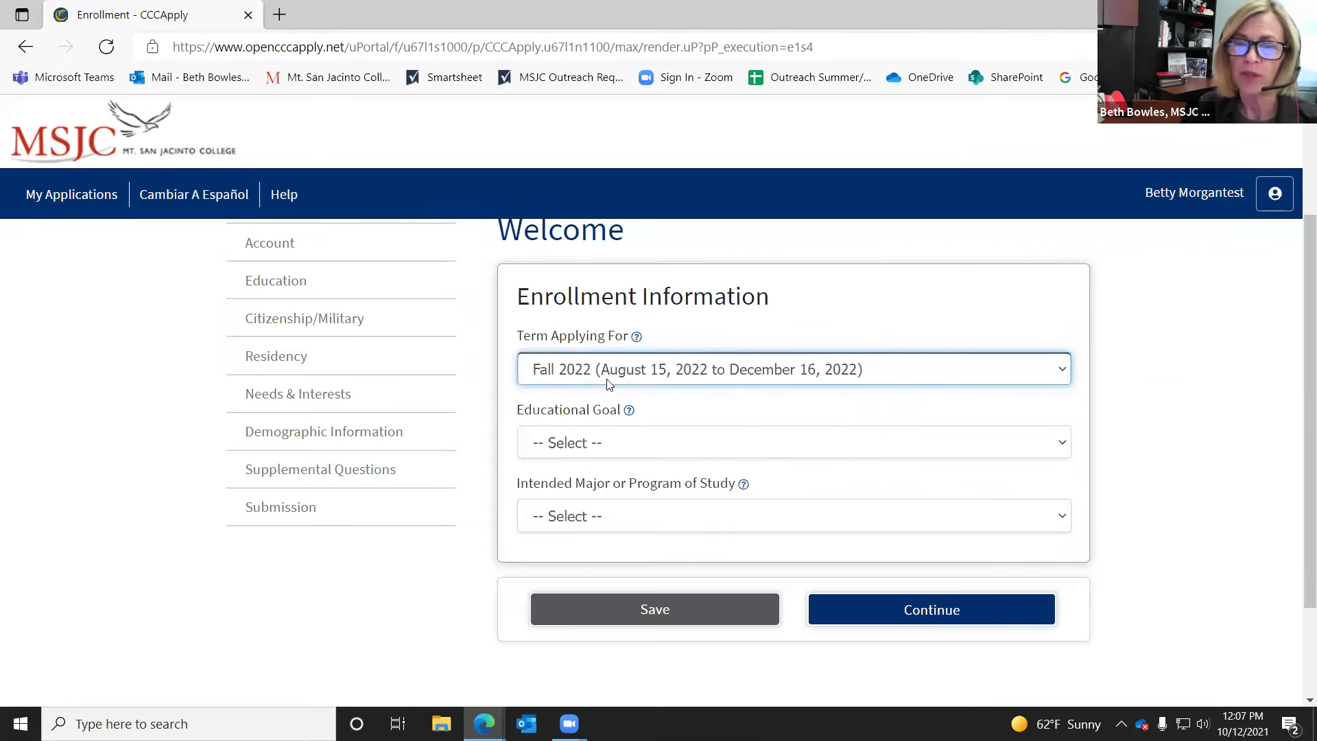
pyautogui.click(600, 371)
pyautogui.click(580, 416)
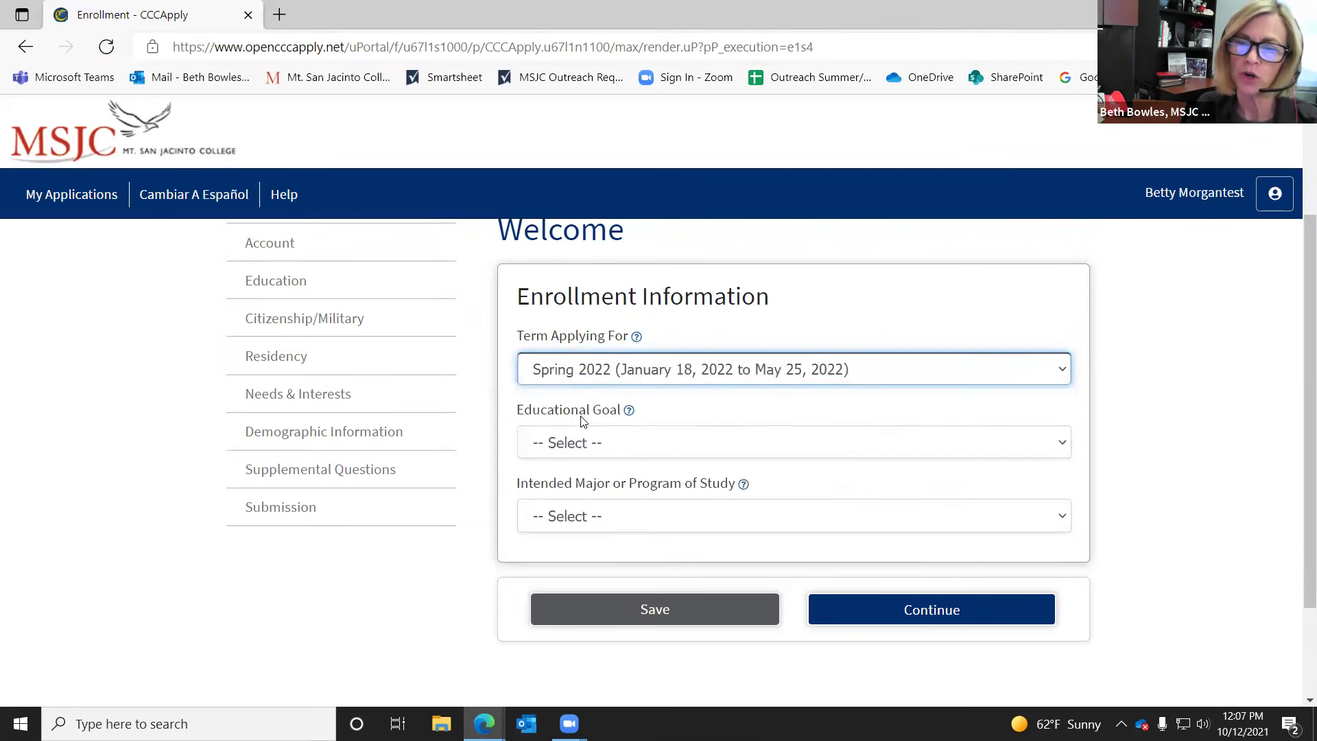
pyautogui.click(599, 378)
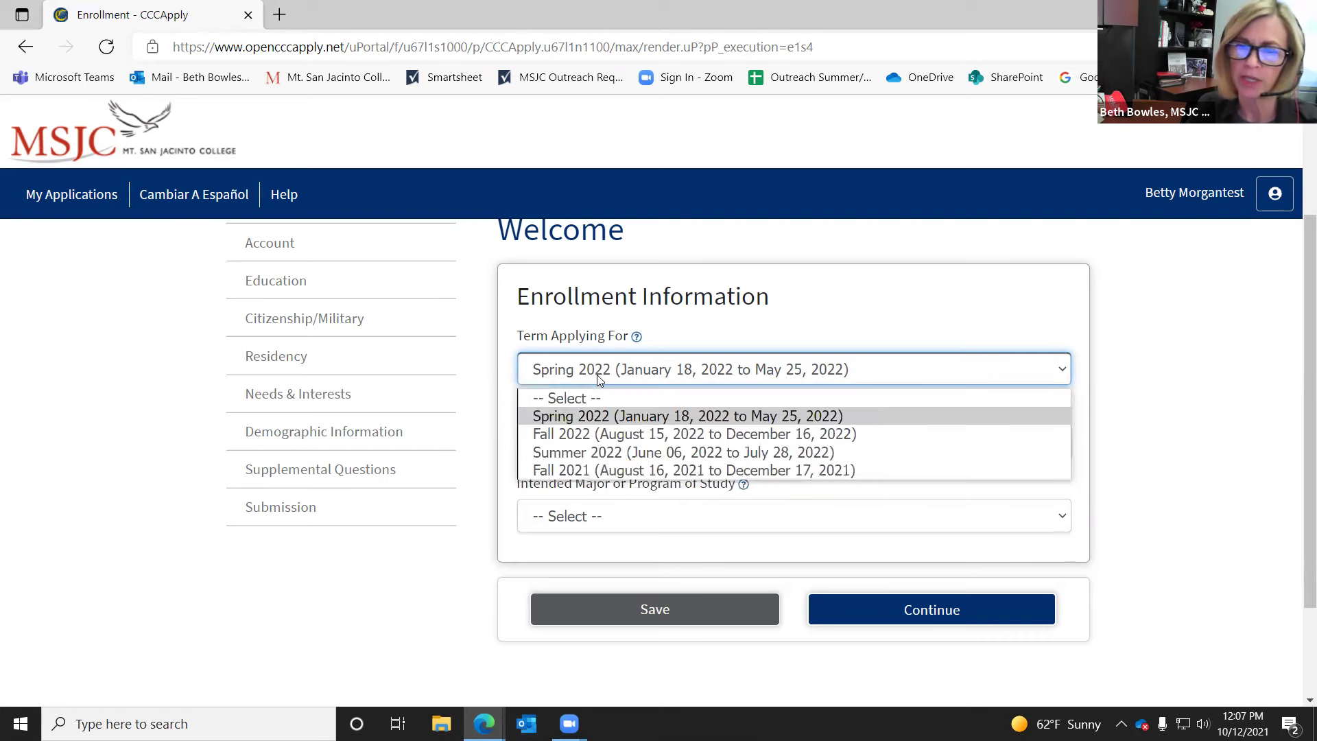
pyautogui.click(615, 436)
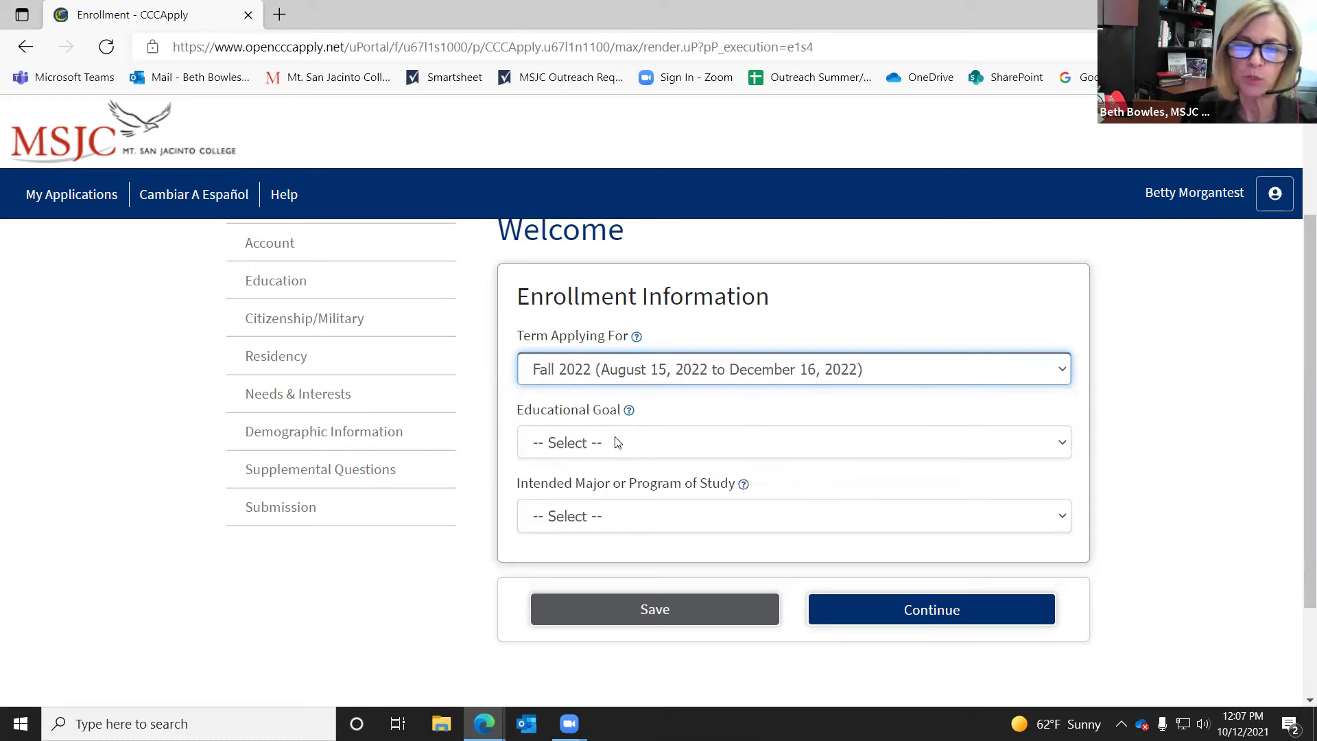
pyautogui.click(665, 448)
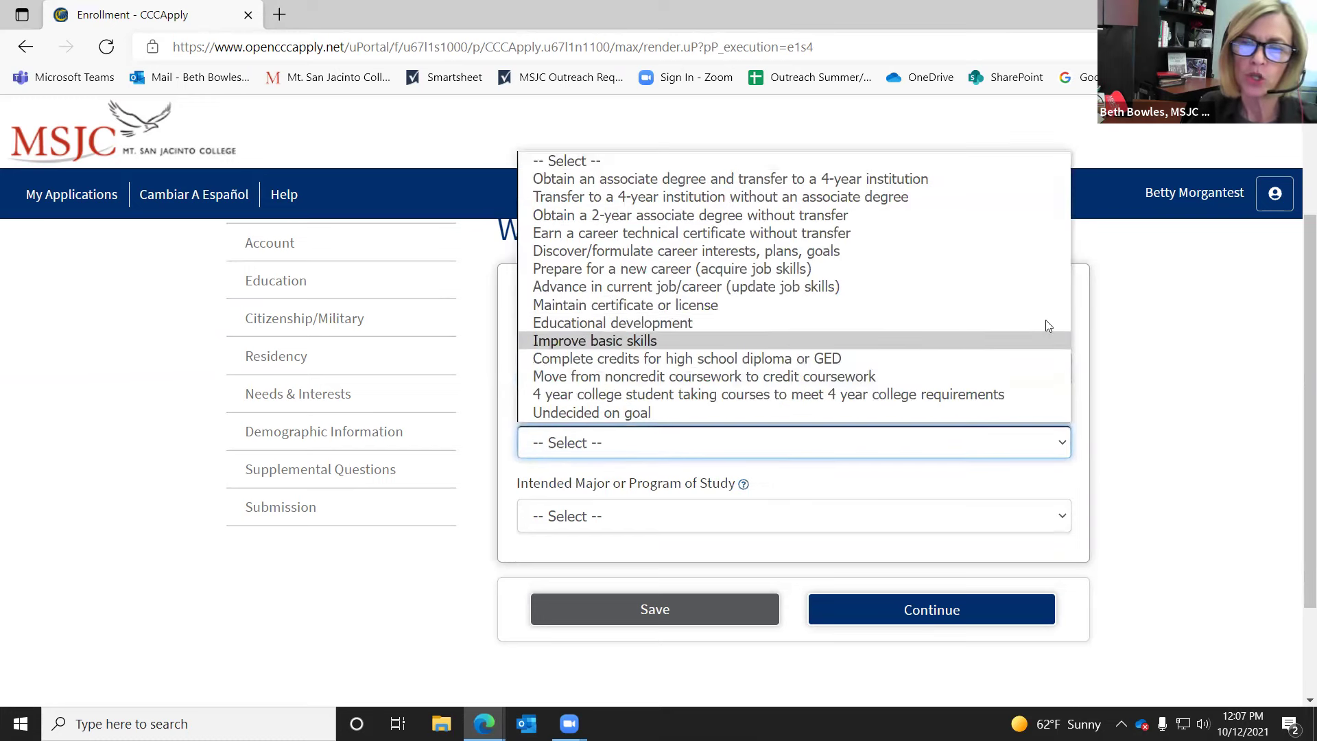
pyautogui.click(1115, 323)
pyautogui.click(718, 369)
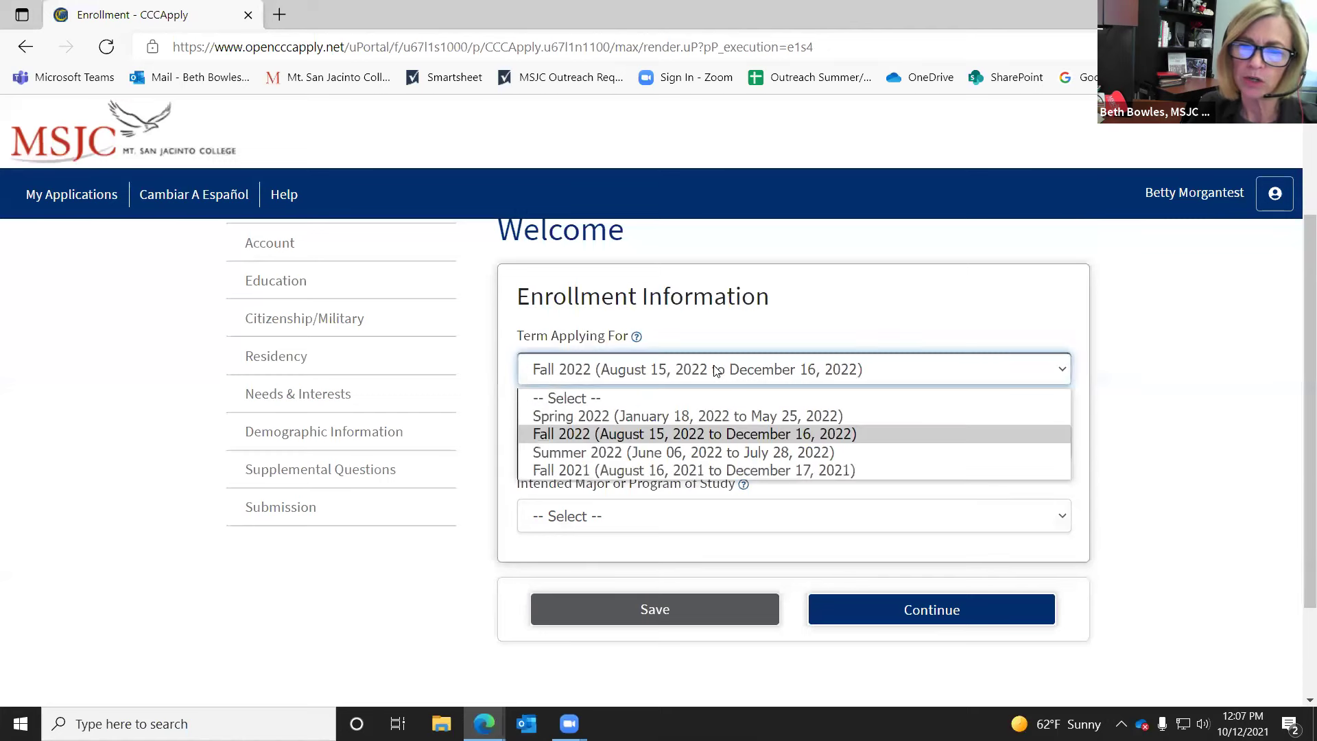
pyautogui.click(588, 417)
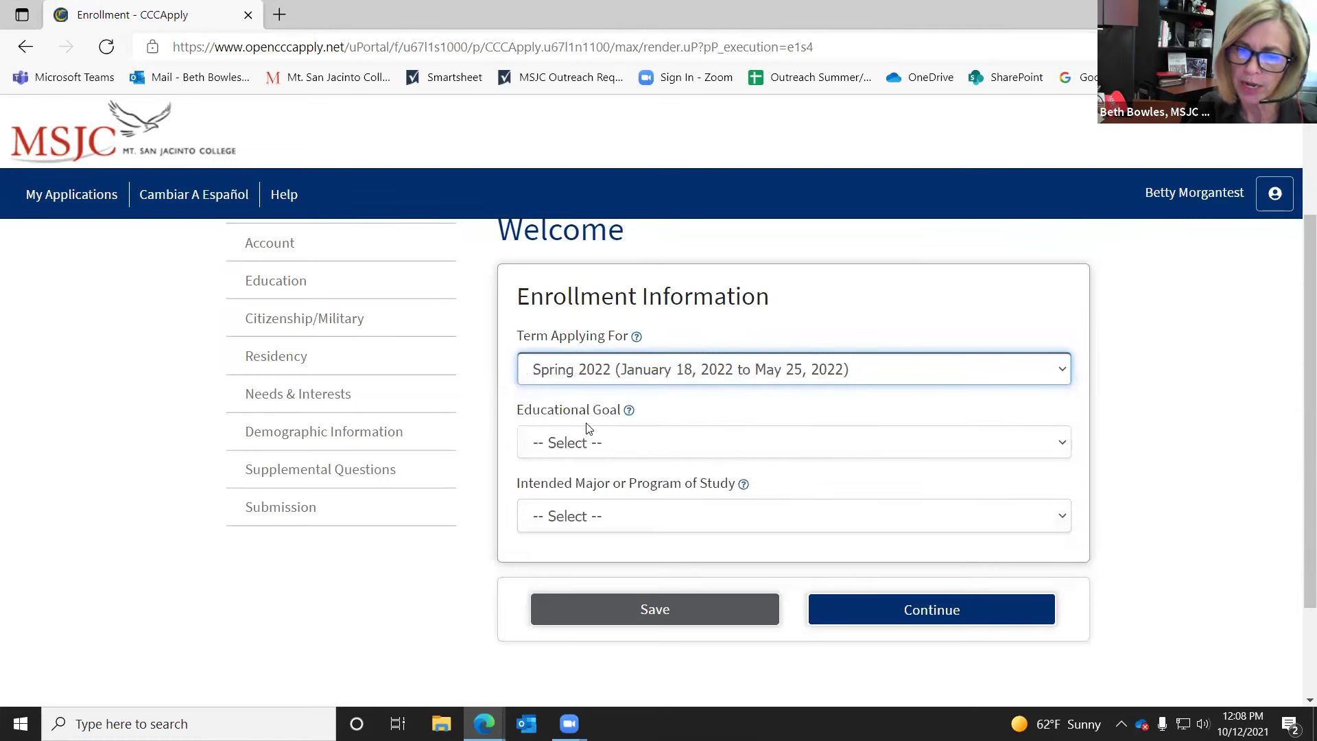
pyautogui.click(658, 368)
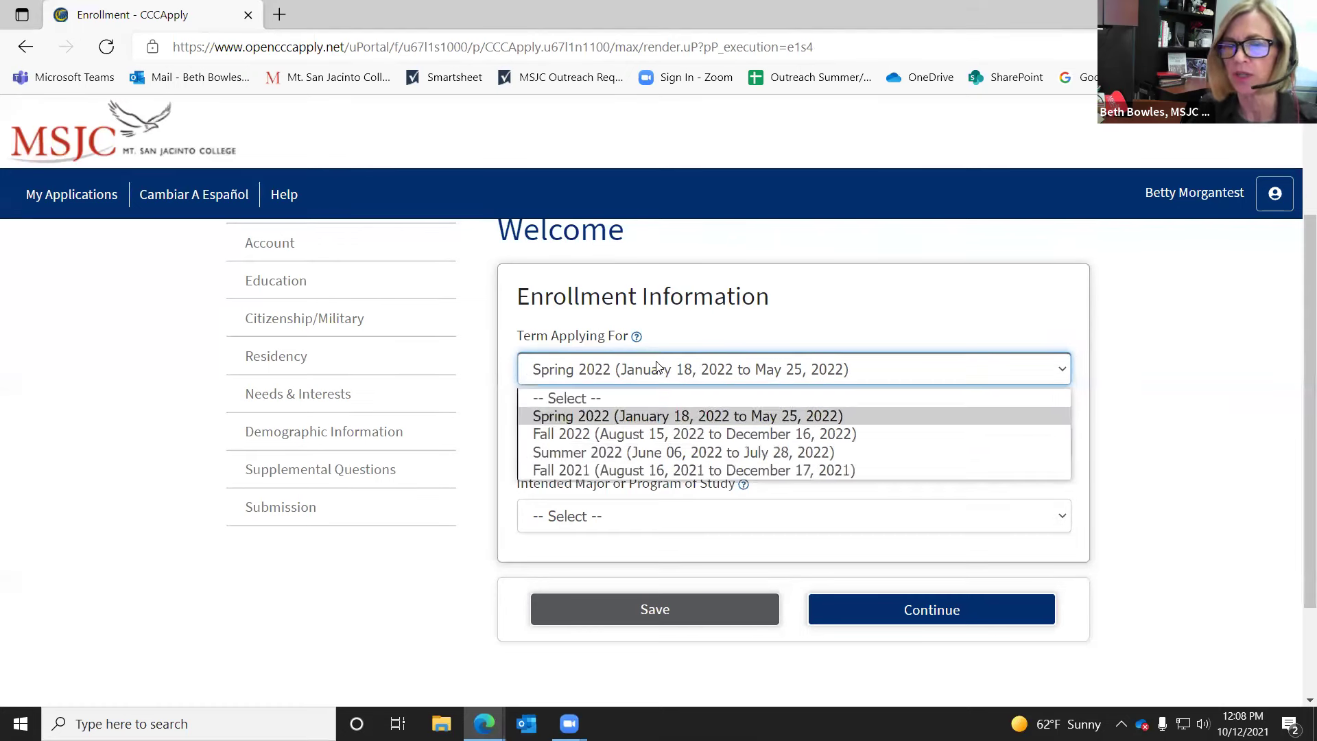
pyautogui.click(647, 435)
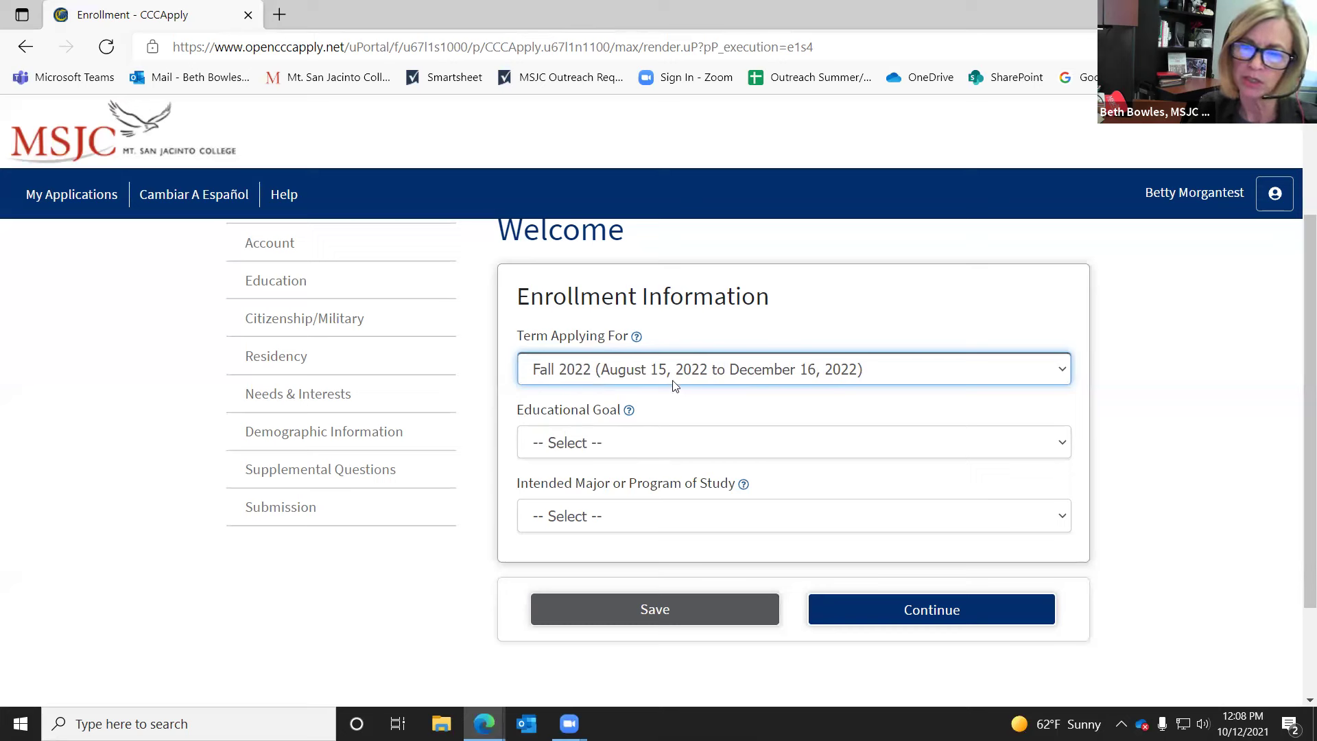
# Choose 'Obtain an associate degree and transfer to a 4-year institution' as the Educational Goal
pyautogui.click(668, 445)
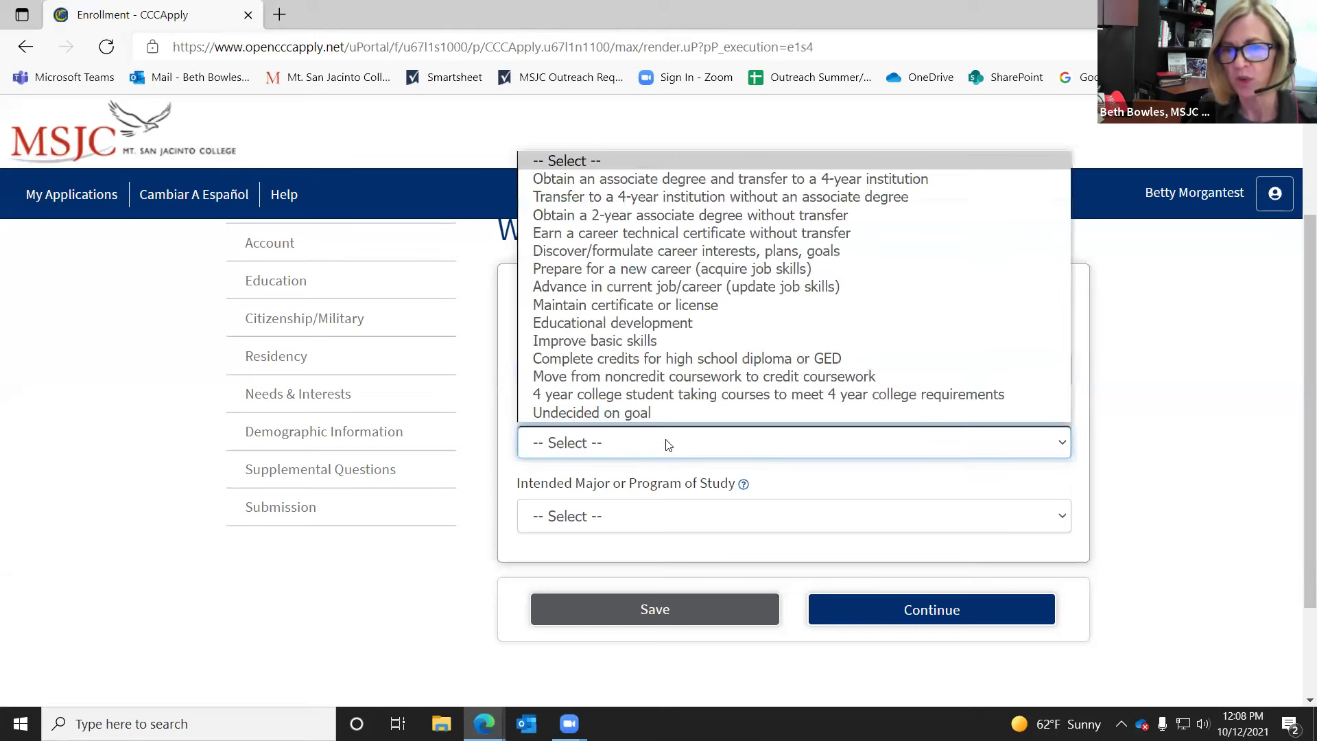
pyautogui.click(685, 182)
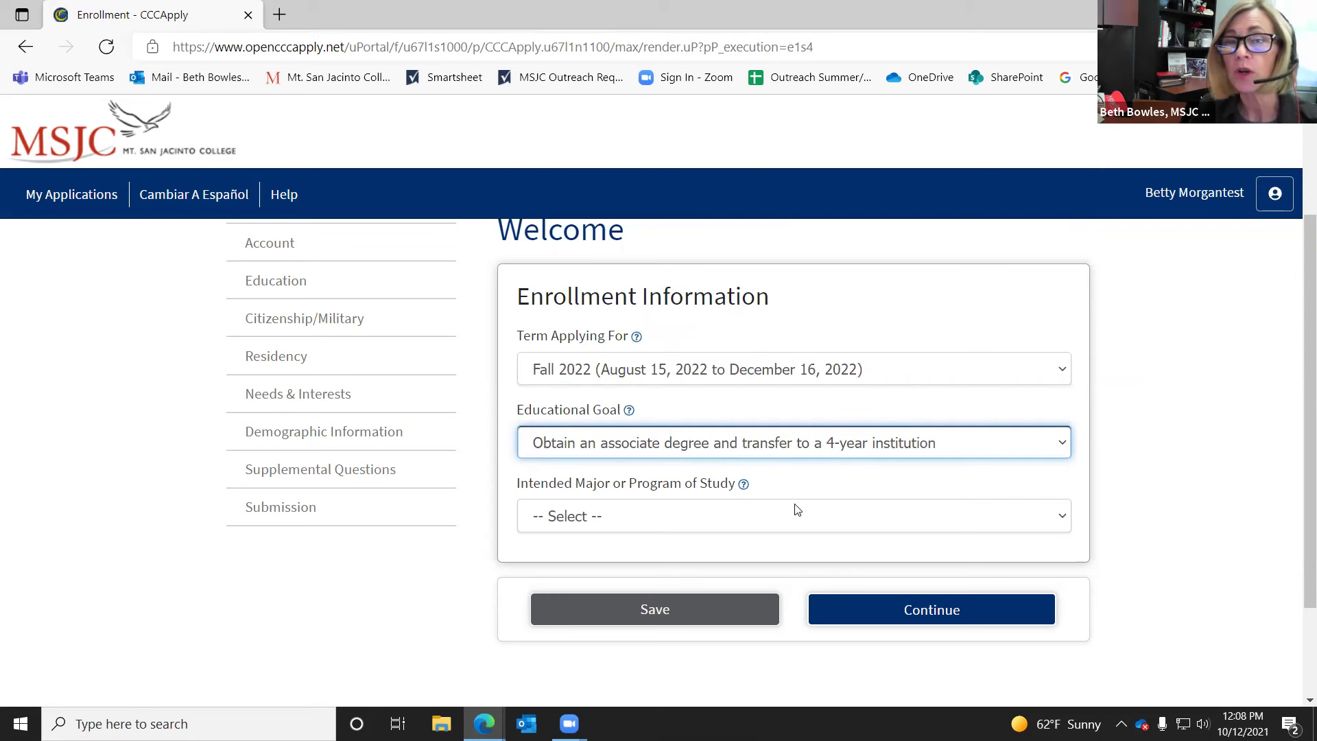
pyautogui.click(722, 444)
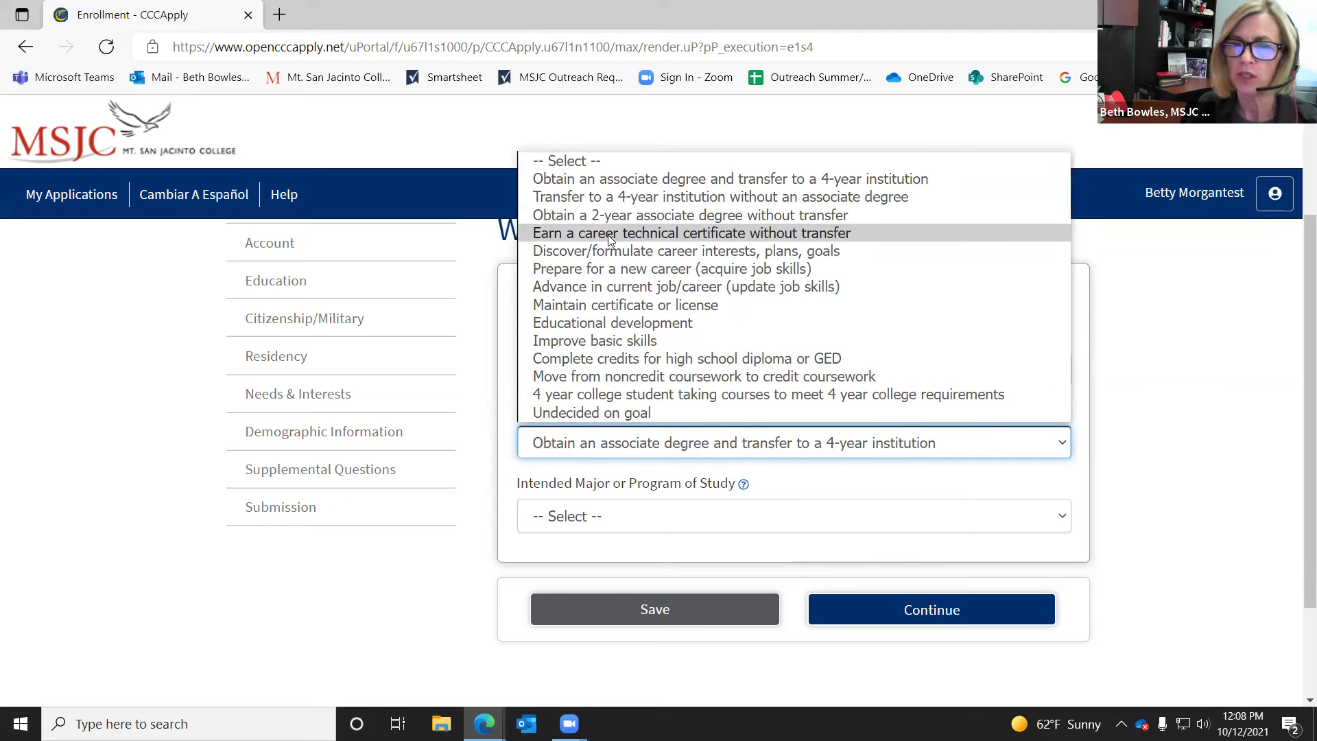
pyautogui.click(741, 180)
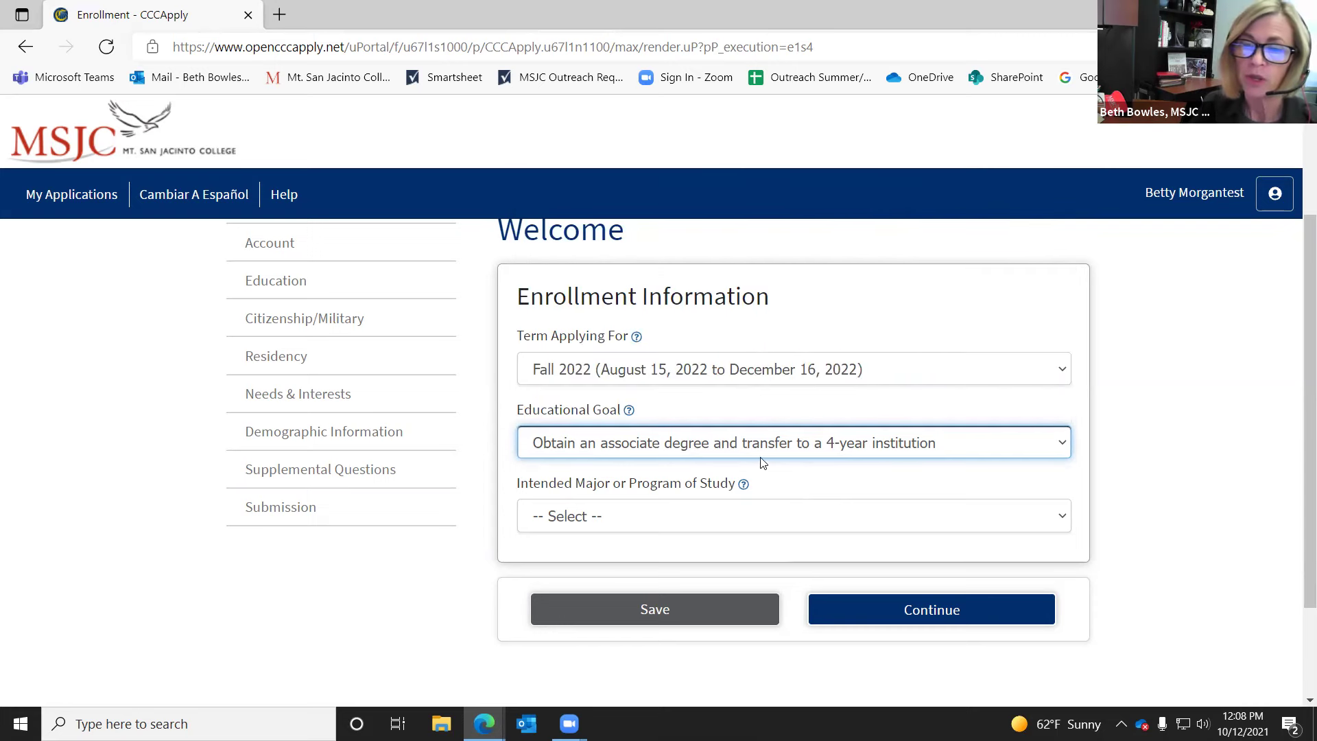
pyautogui.click(695, 446)
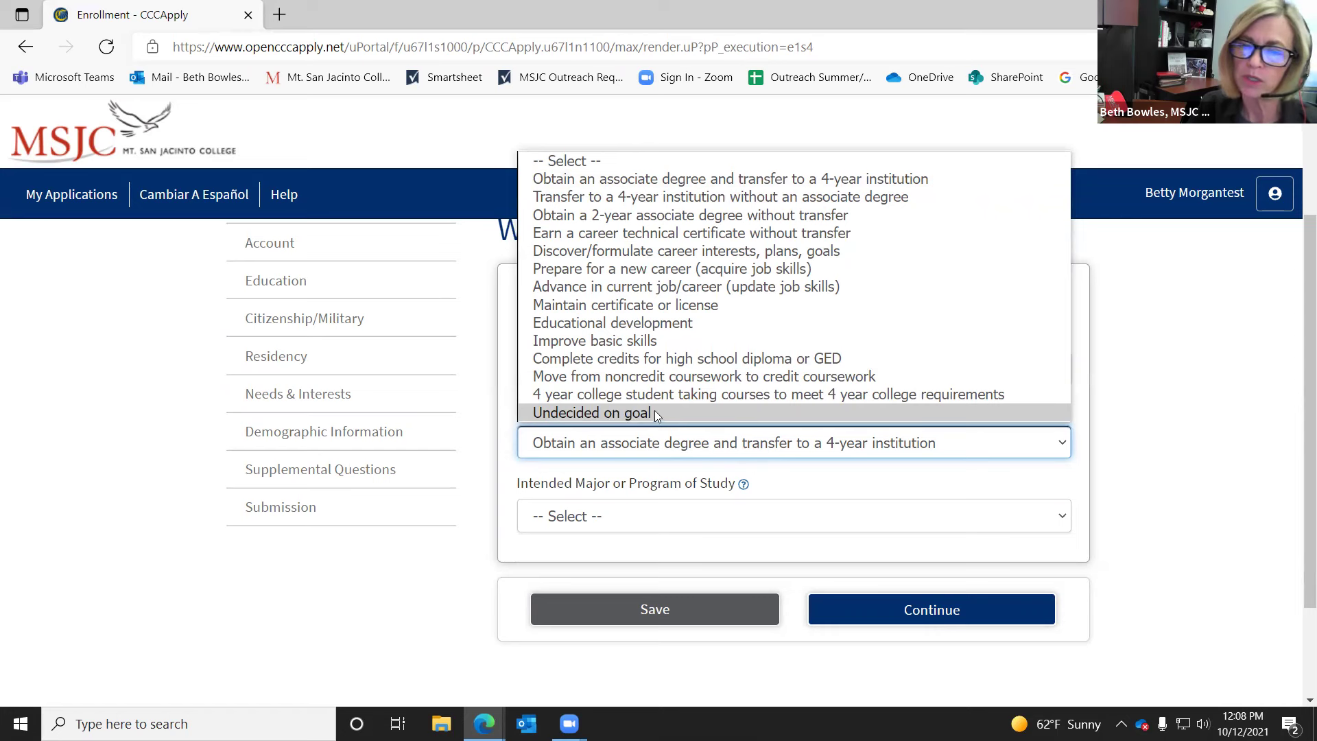
pyautogui.click(669, 446)
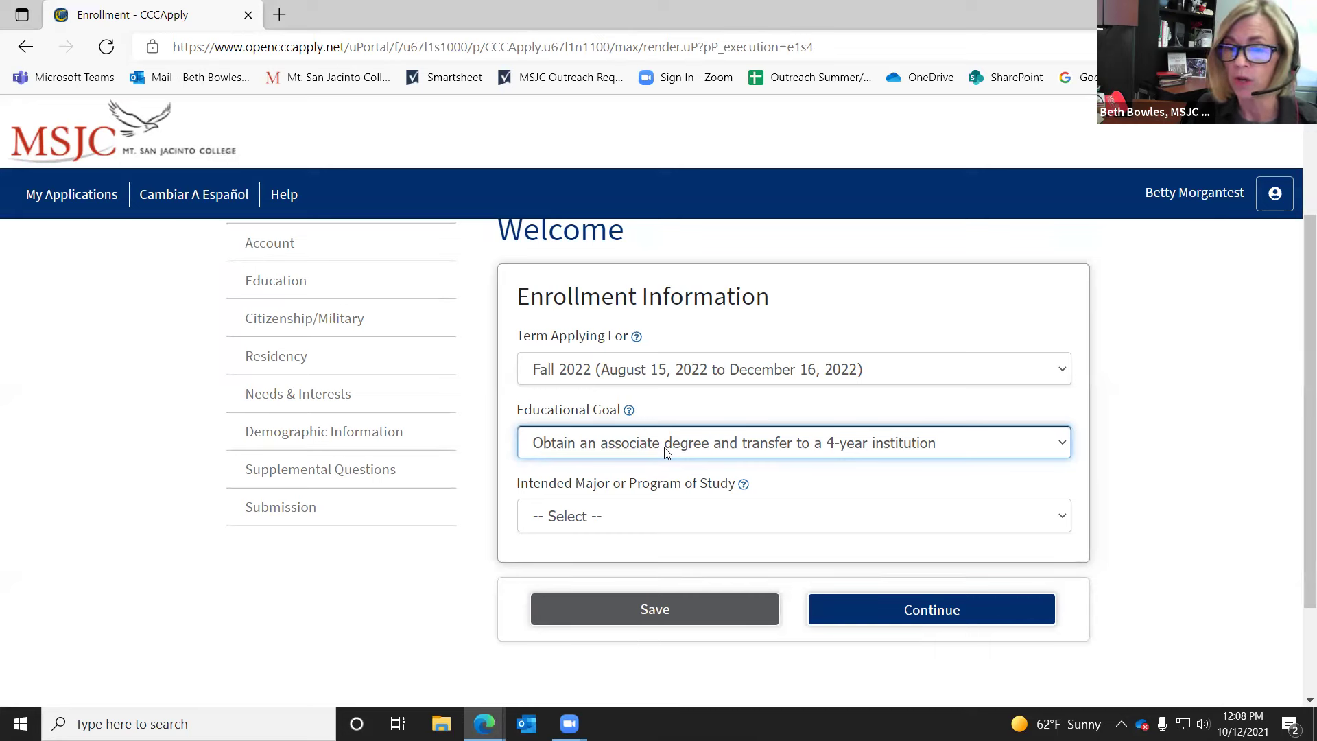
# Browse the intended majors and first select Undecided (Not eligible for Financial Aid)
pyautogui.click(686, 526)
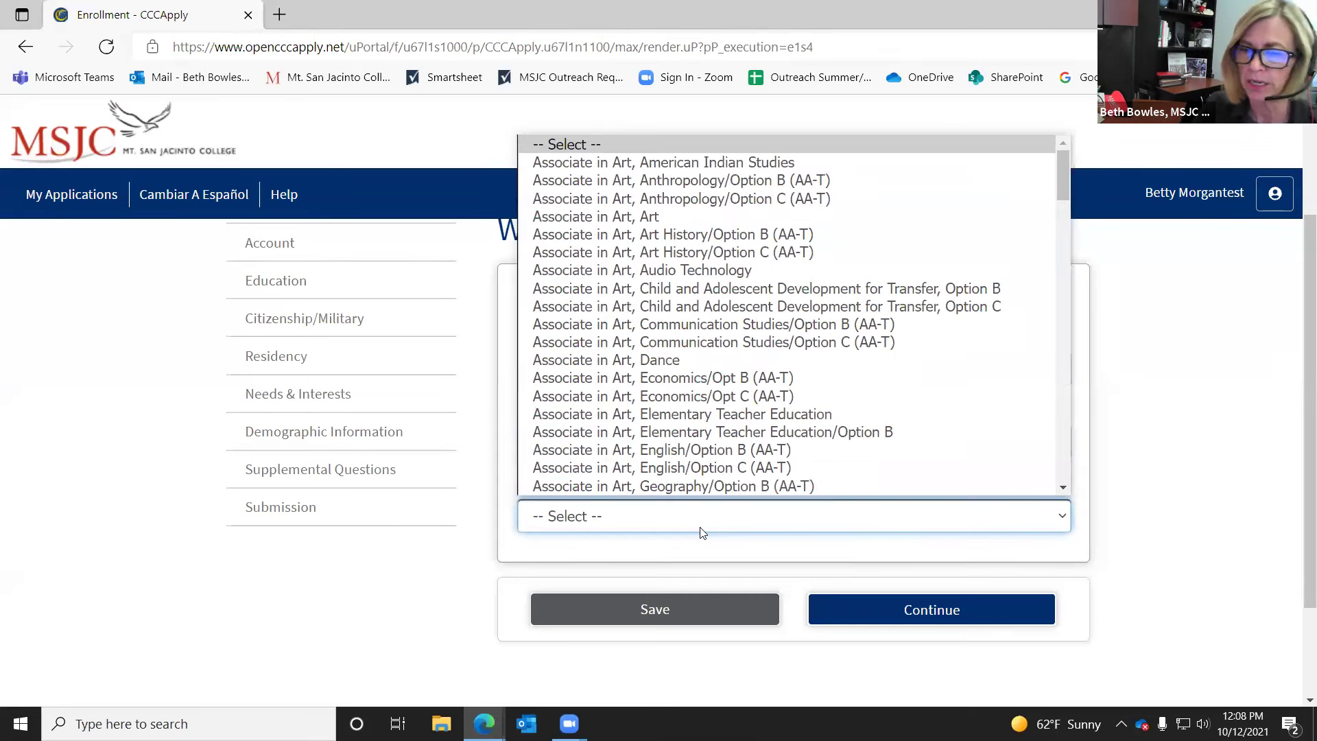
pyautogui.scroll(-4, 758, 391)
pyautogui.scroll(-14, 757, 391)
pyautogui.scroll(-10, 643, 412)
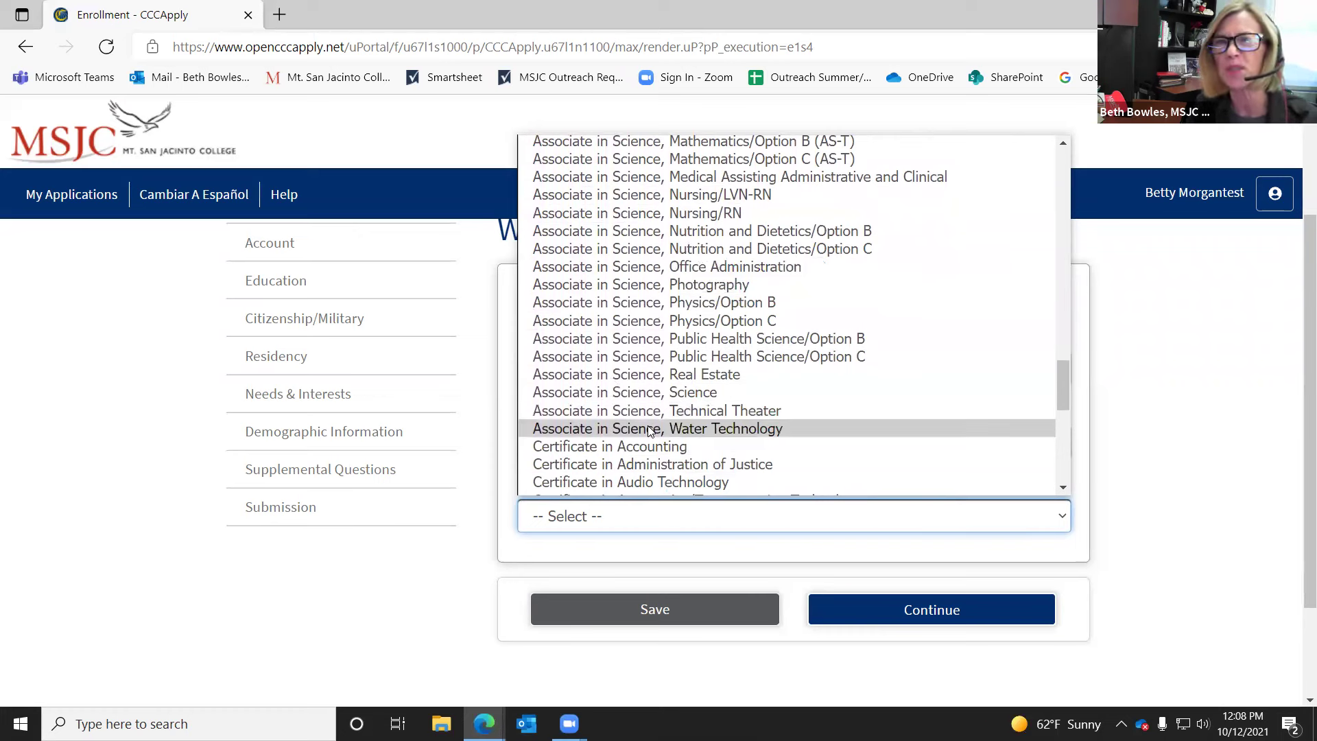
pyautogui.scroll(-3, 648, 411)
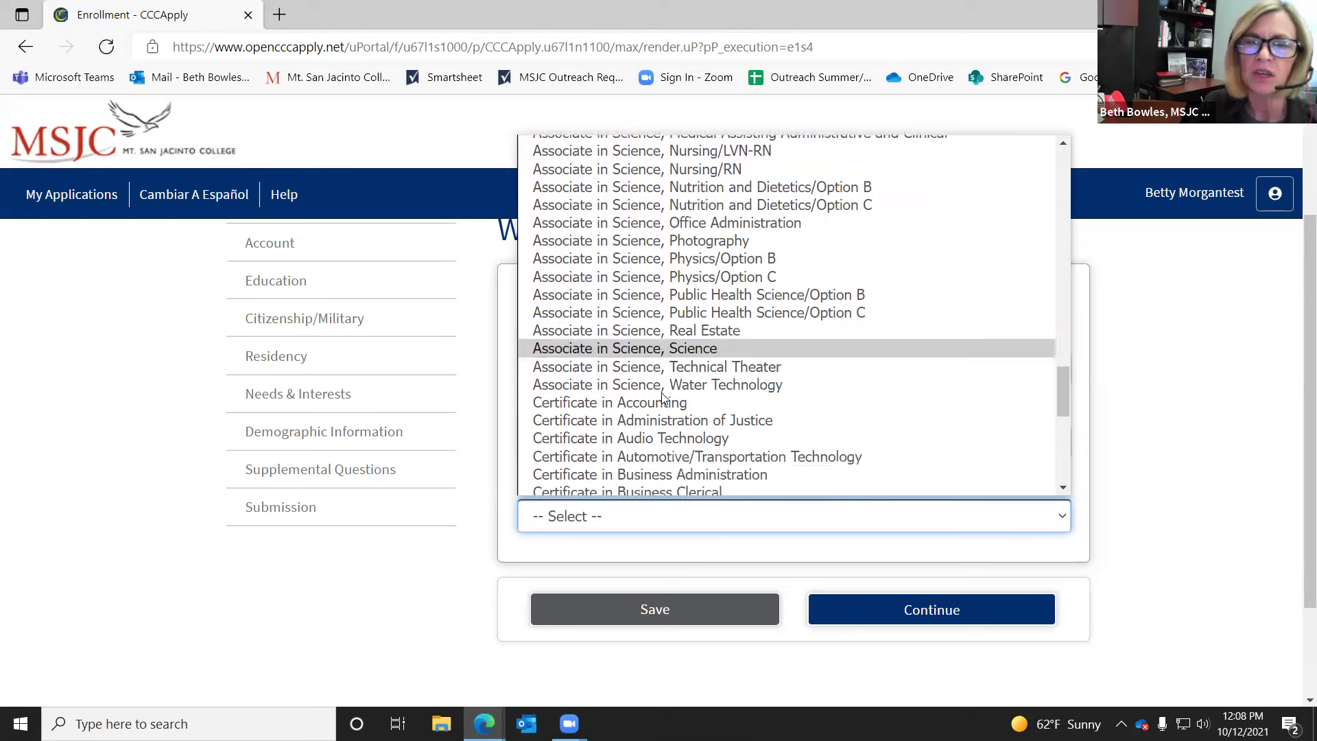
pyautogui.scroll(-6, 648, 411)
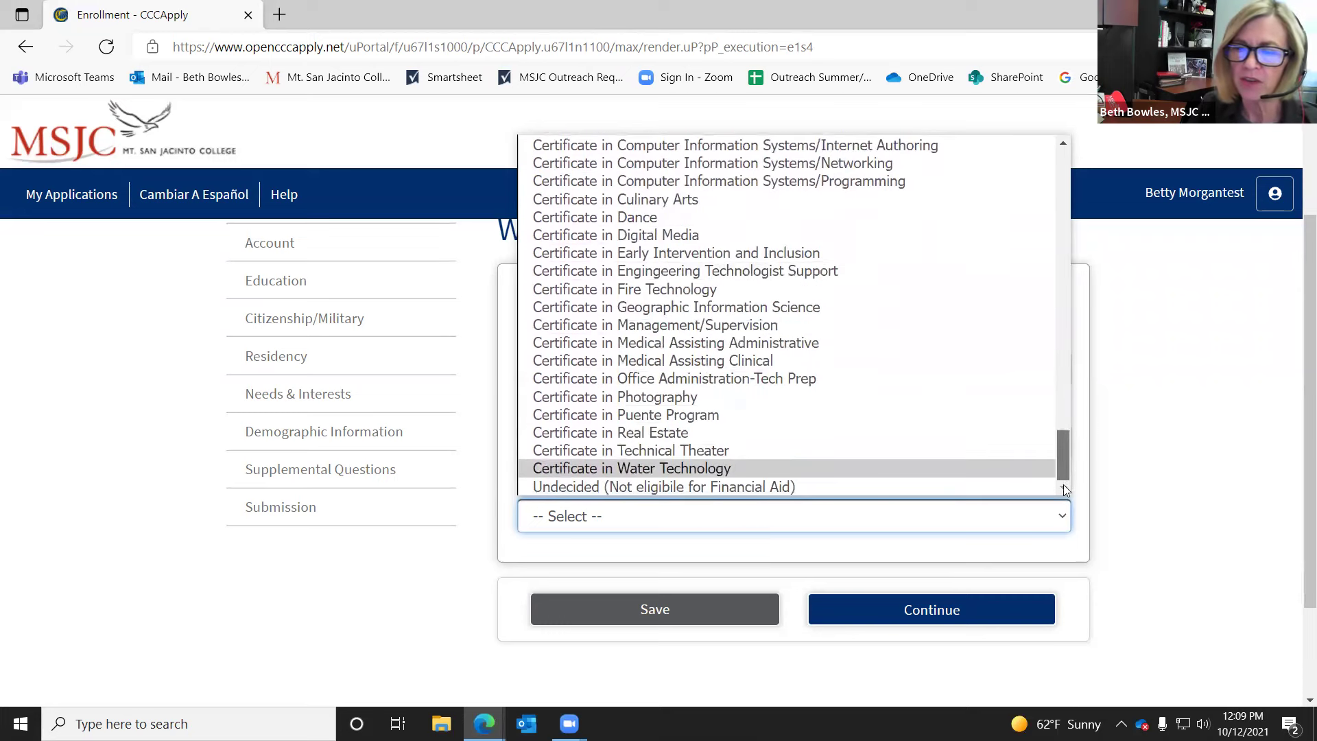
pyautogui.click(665, 487)
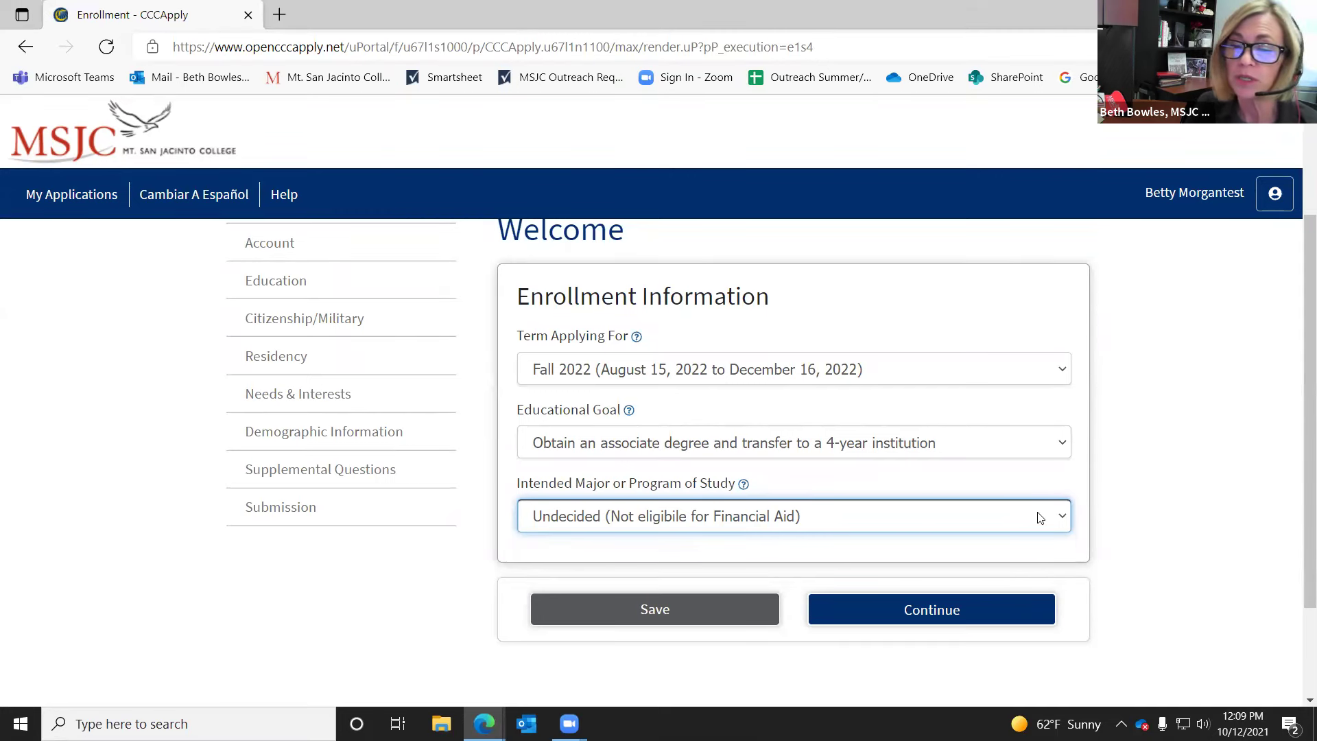
# Search the major list again and choose Liberal Arts/Social & Behav. Sci./Option B
pyautogui.click(1062, 520)
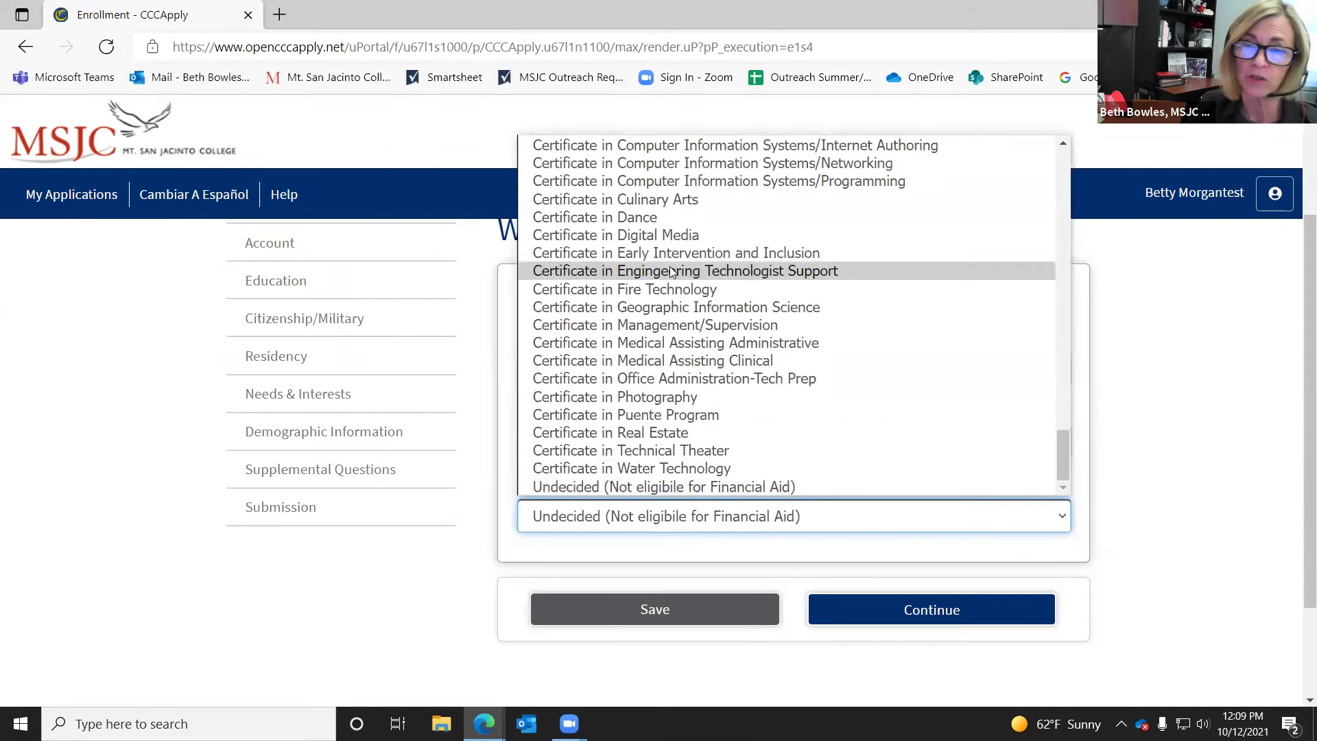
pyautogui.scroll(12, 677, 384)
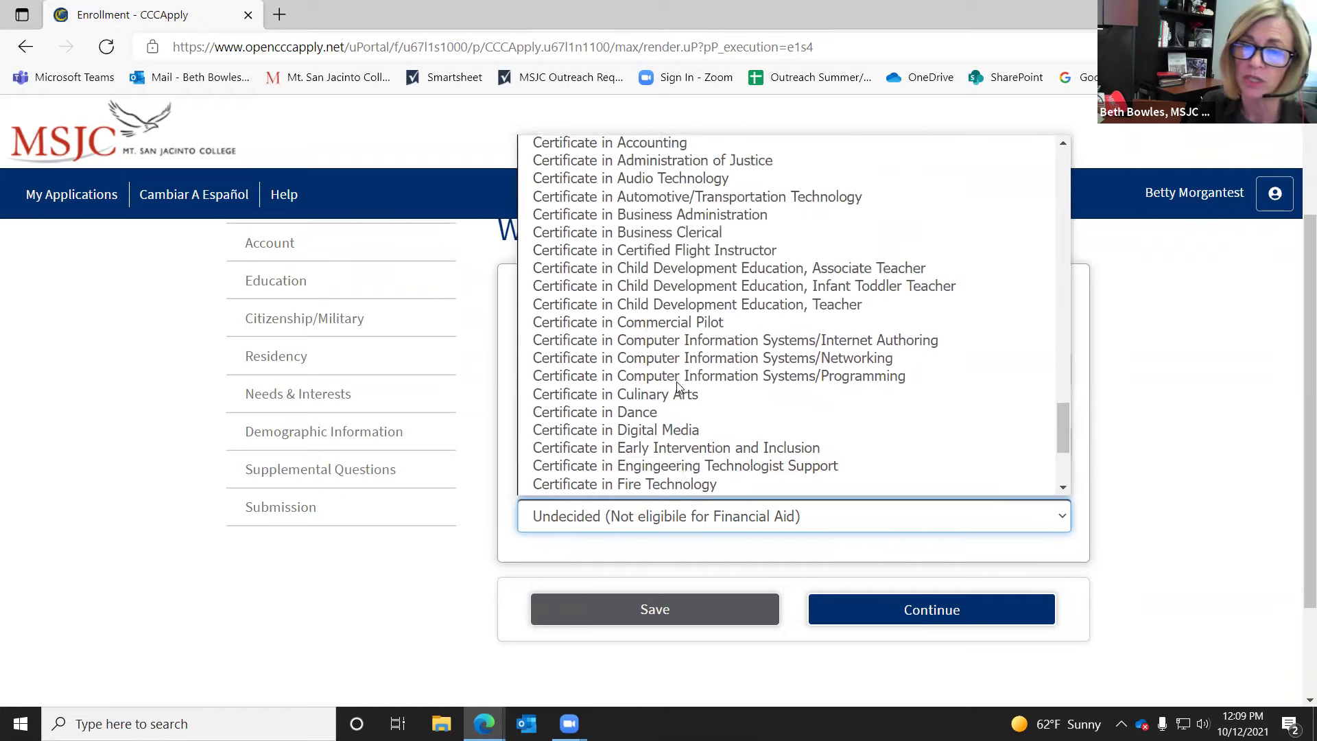
pyautogui.scroll(15, 677, 387)
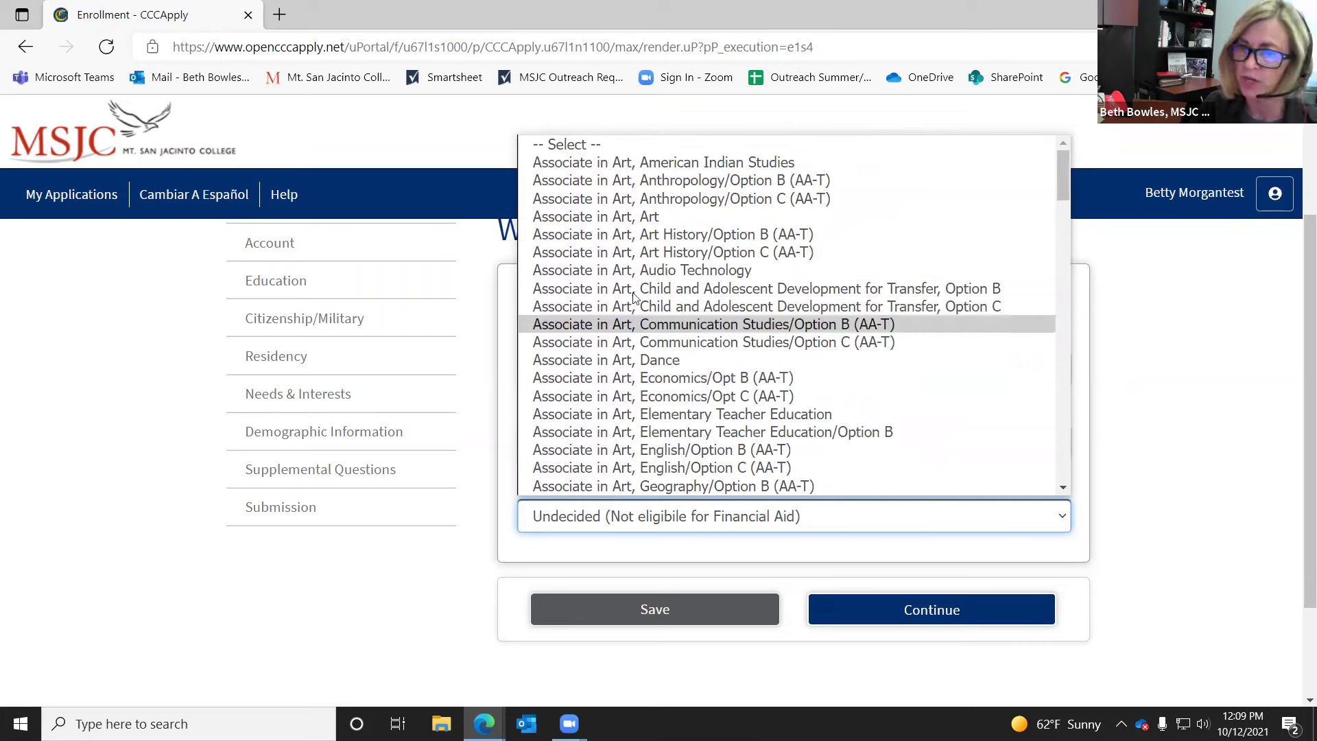
pyautogui.scroll(-9, 726, 378)
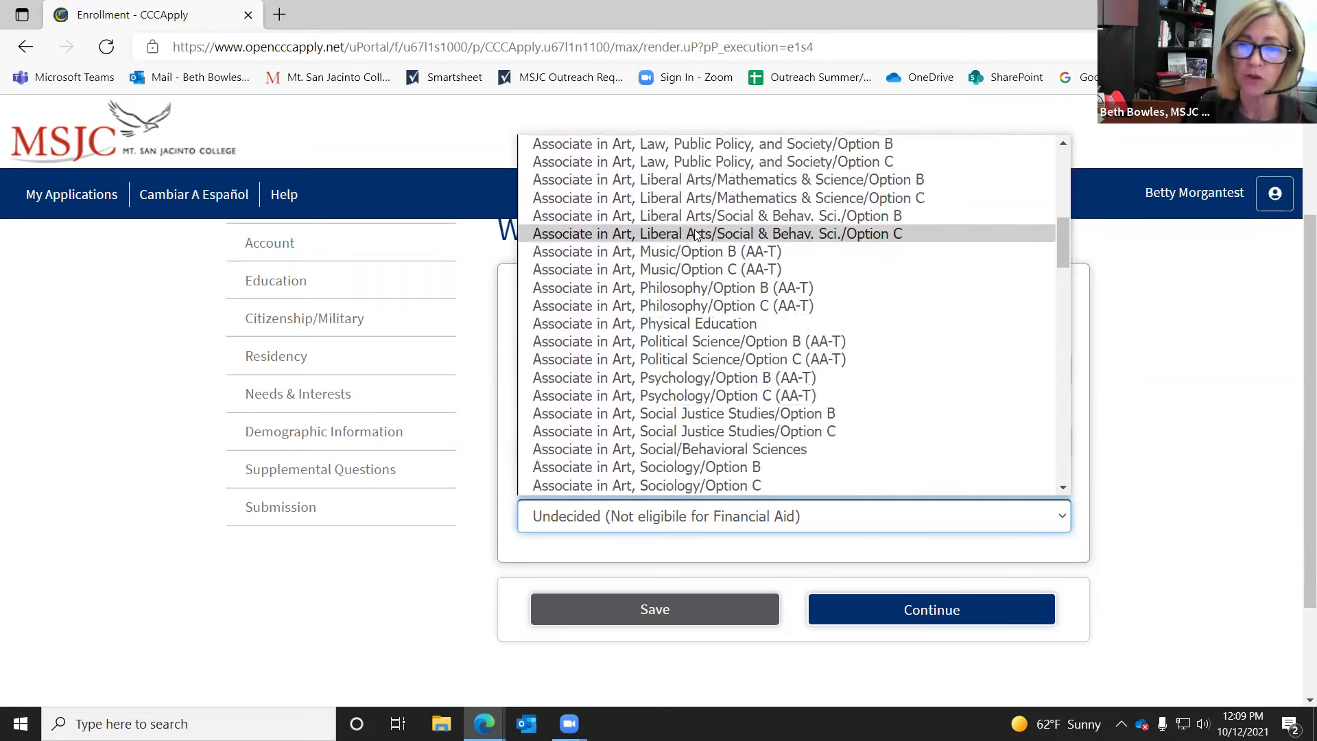
pyautogui.scroll(-4, 713, 395)
pyautogui.scroll(-3, 708, 398)
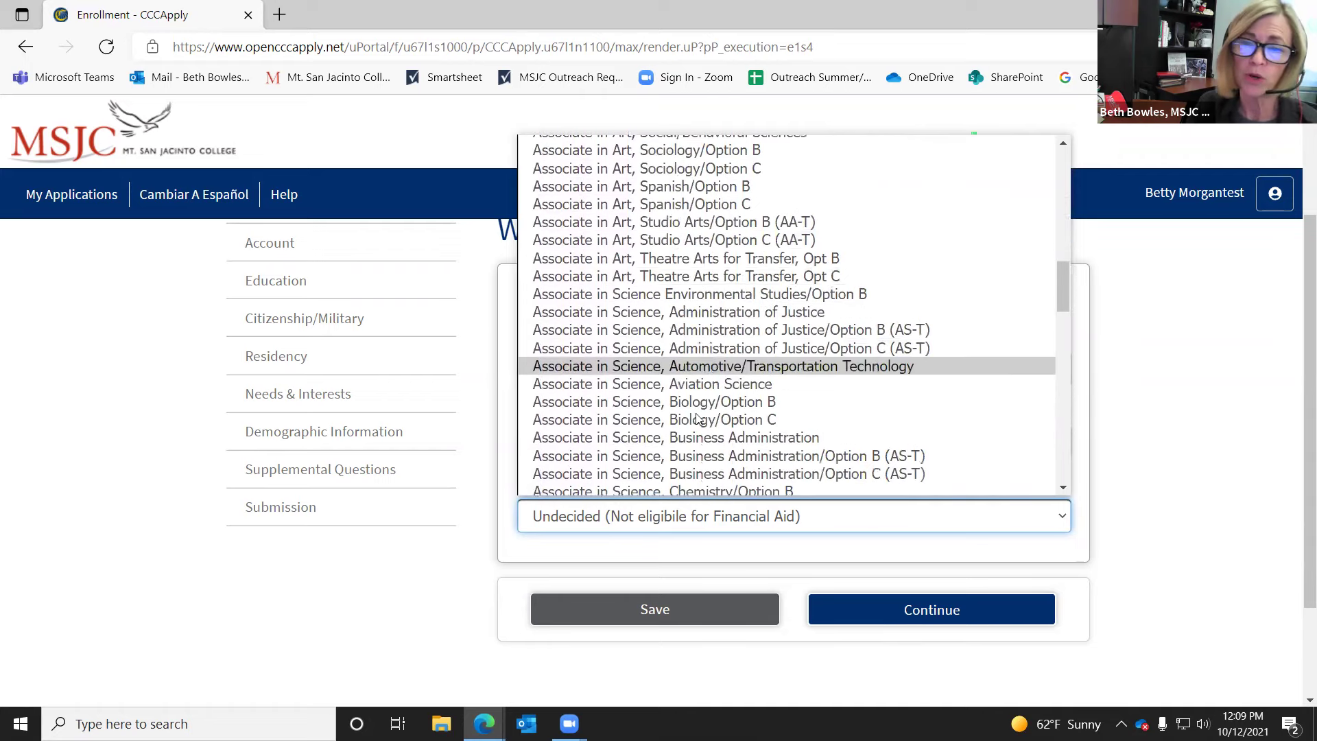
pyautogui.scroll(-4, 712, 412)
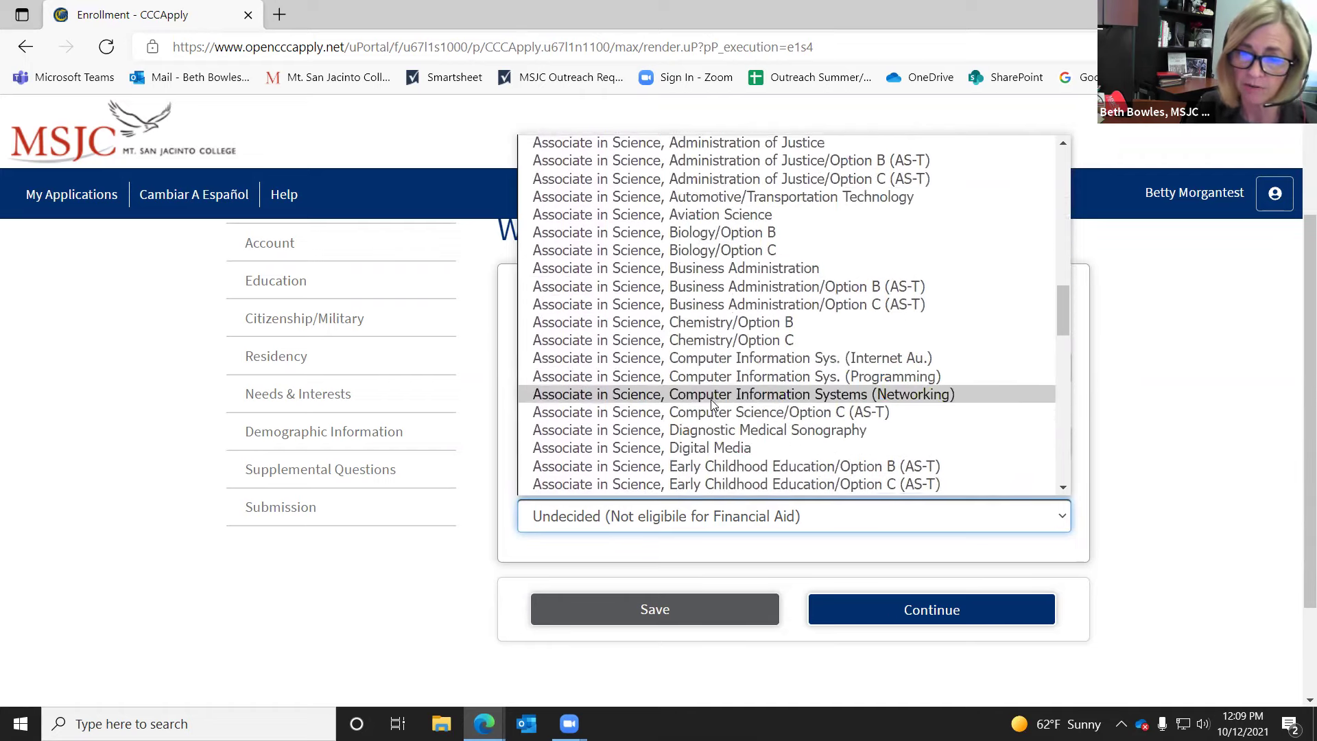
pyautogui.scroll(3, 720, 388)
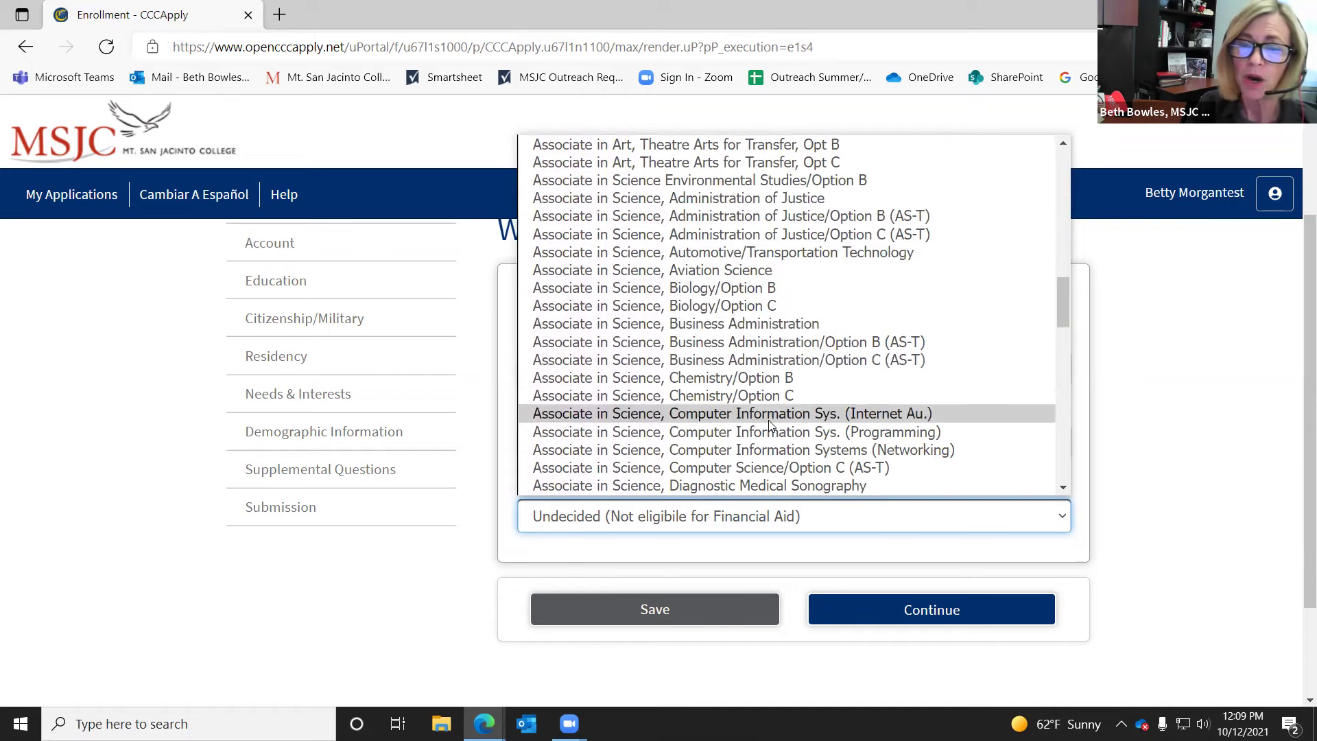
pyautogui.scroll(-5, 774, 424)
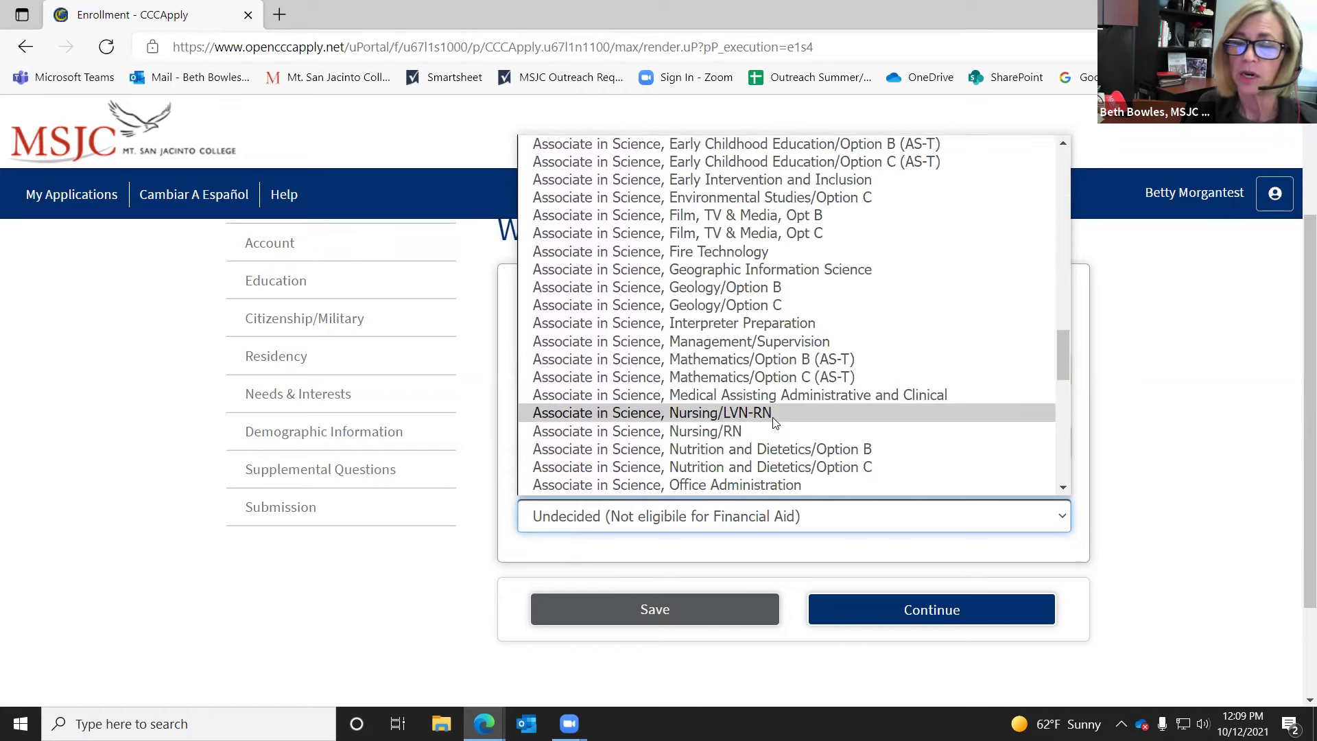
pyautogui.scroll(-2, 774, 421)
pyautogui.scroll(11, 773, 418)
pyautogui.scroll(5, 739, 362)
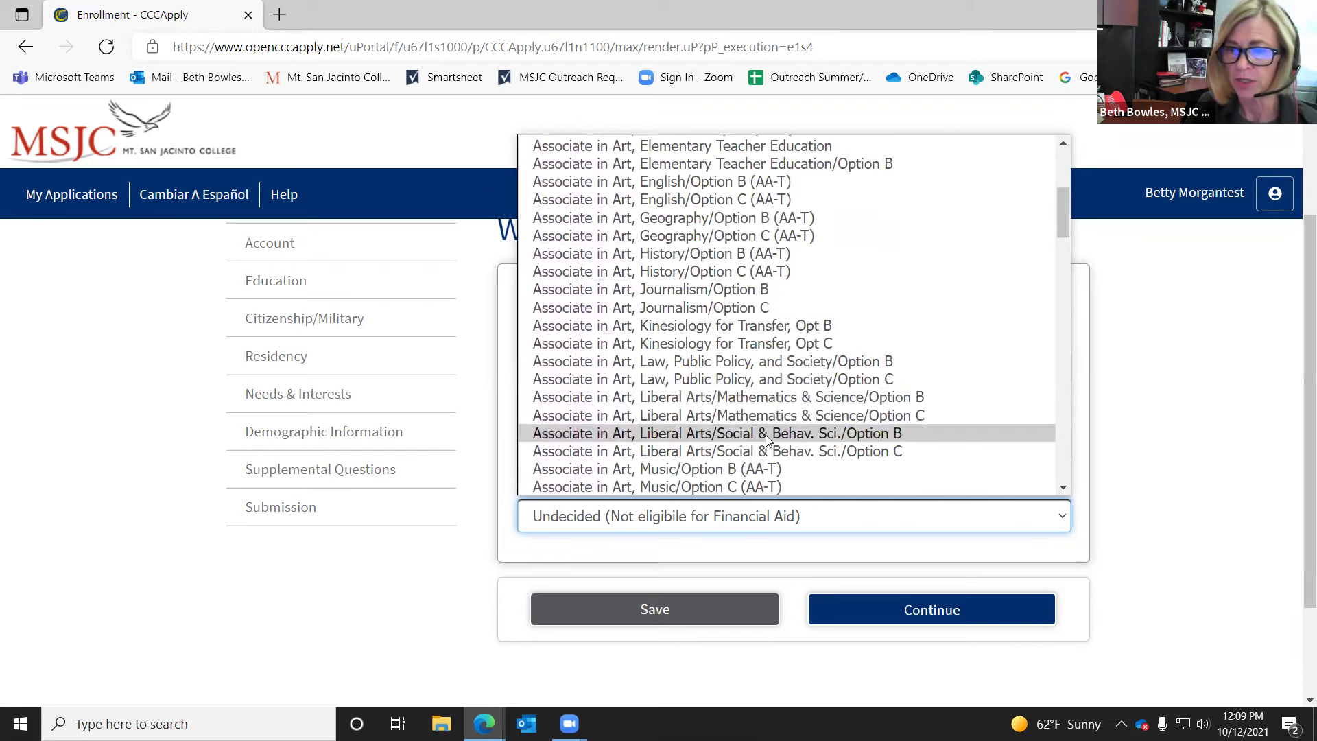
pyautogui.click(767, 440)
# Change the major to Liberal Arts/Social & Behav. Sci./Option C and save the enrollment step
pyautogui.click(933, 521)
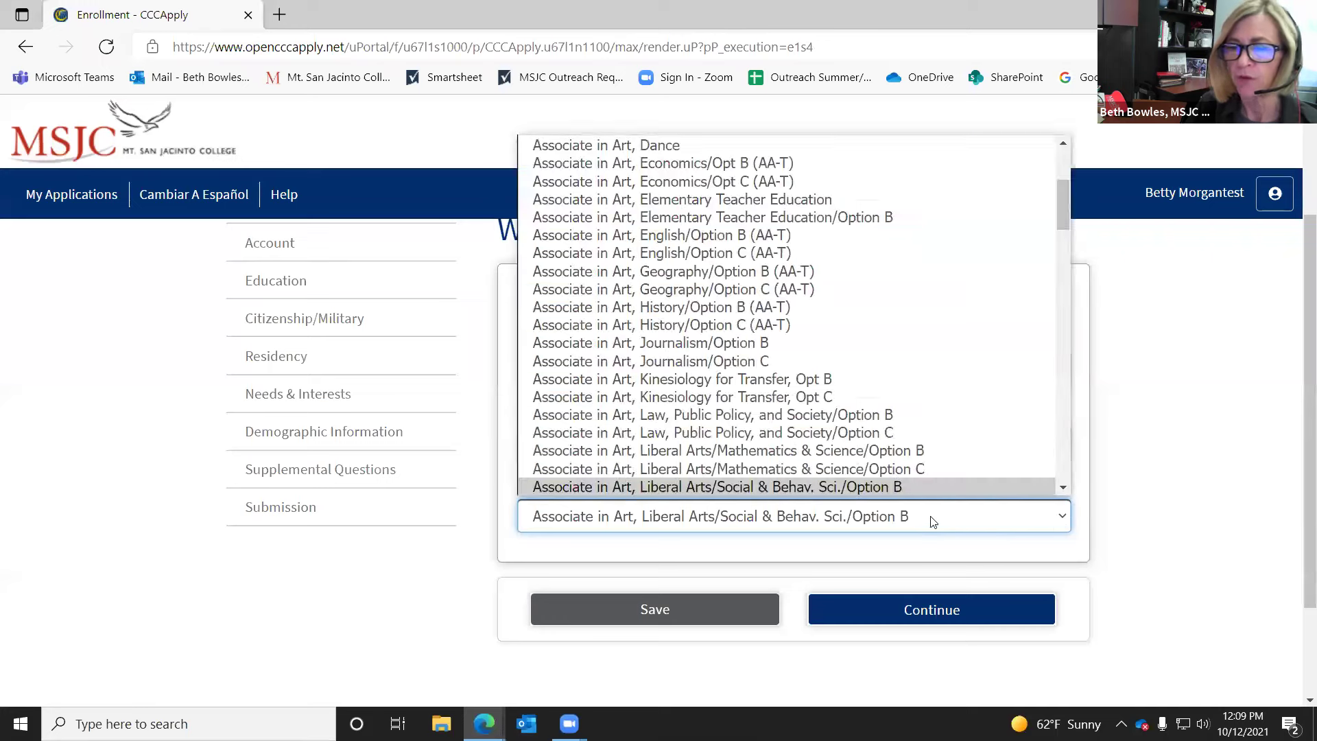
pyautogui.scroll(-1, 1065, 487)
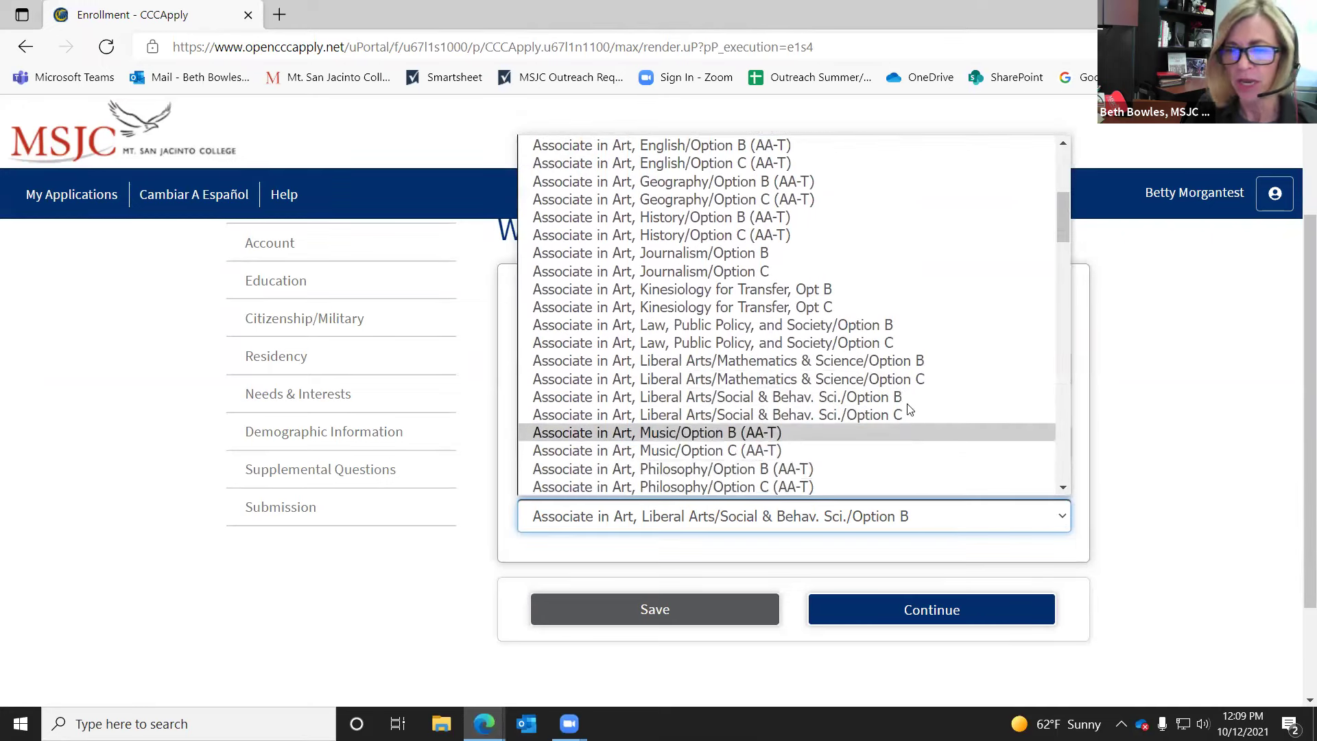
pyautogui.click(910, 413)
pyautogui.click(884, 613)
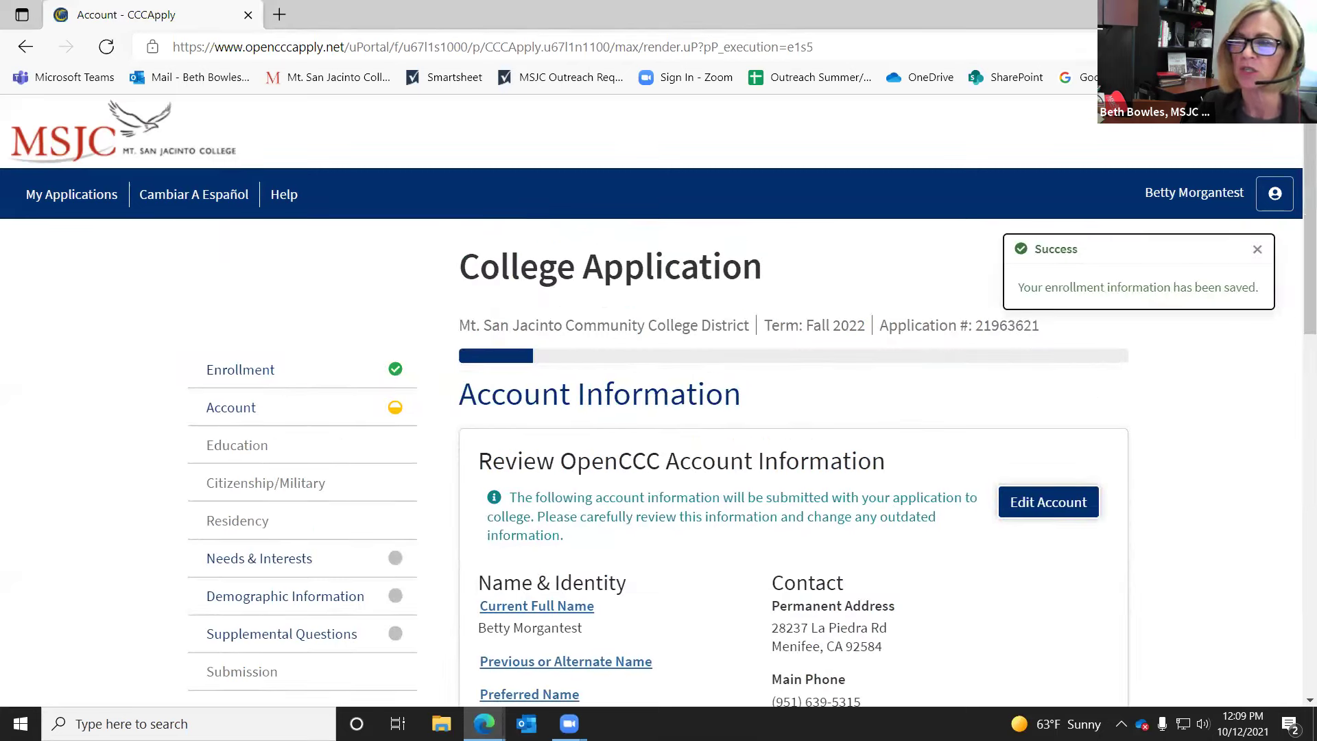
pyautogui.scroll(-3, 1245, 485)
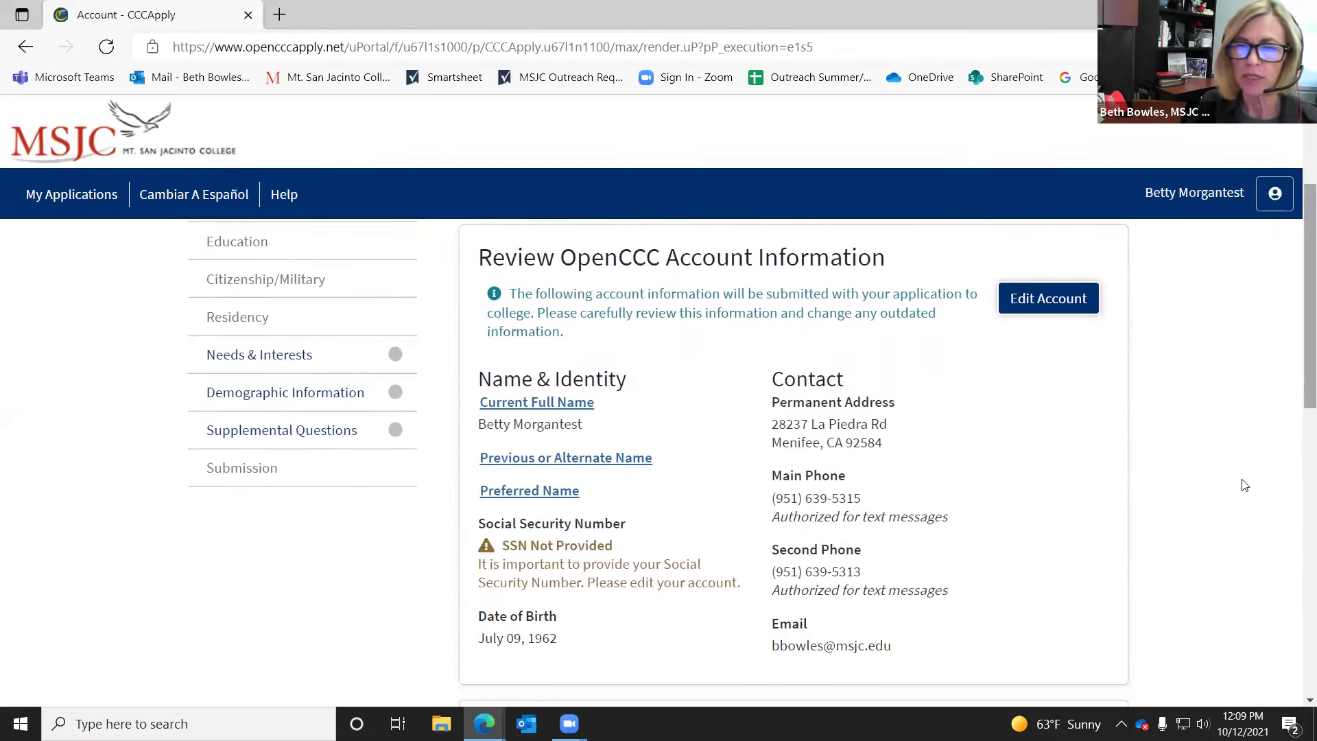
pyautogui.scroll(-10, 1074, 583)
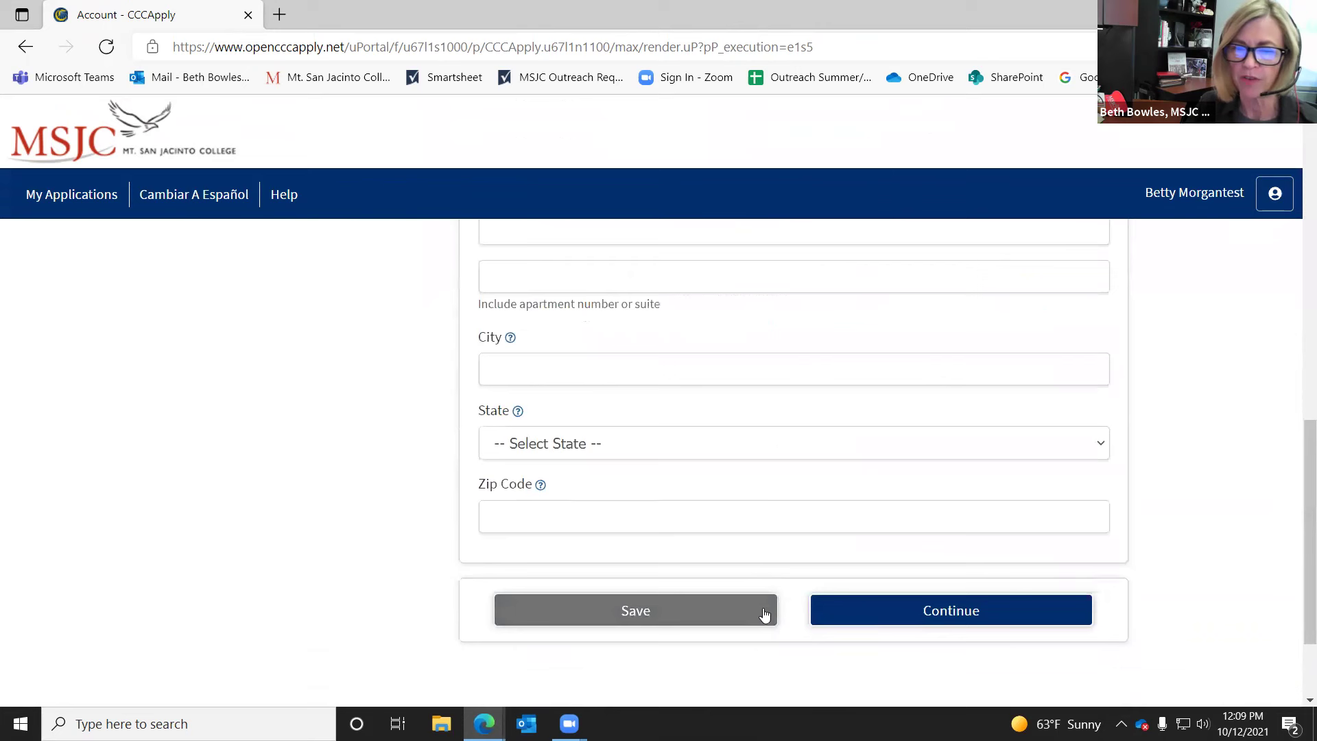
pyautogui.scroll(-2, 765, 614)
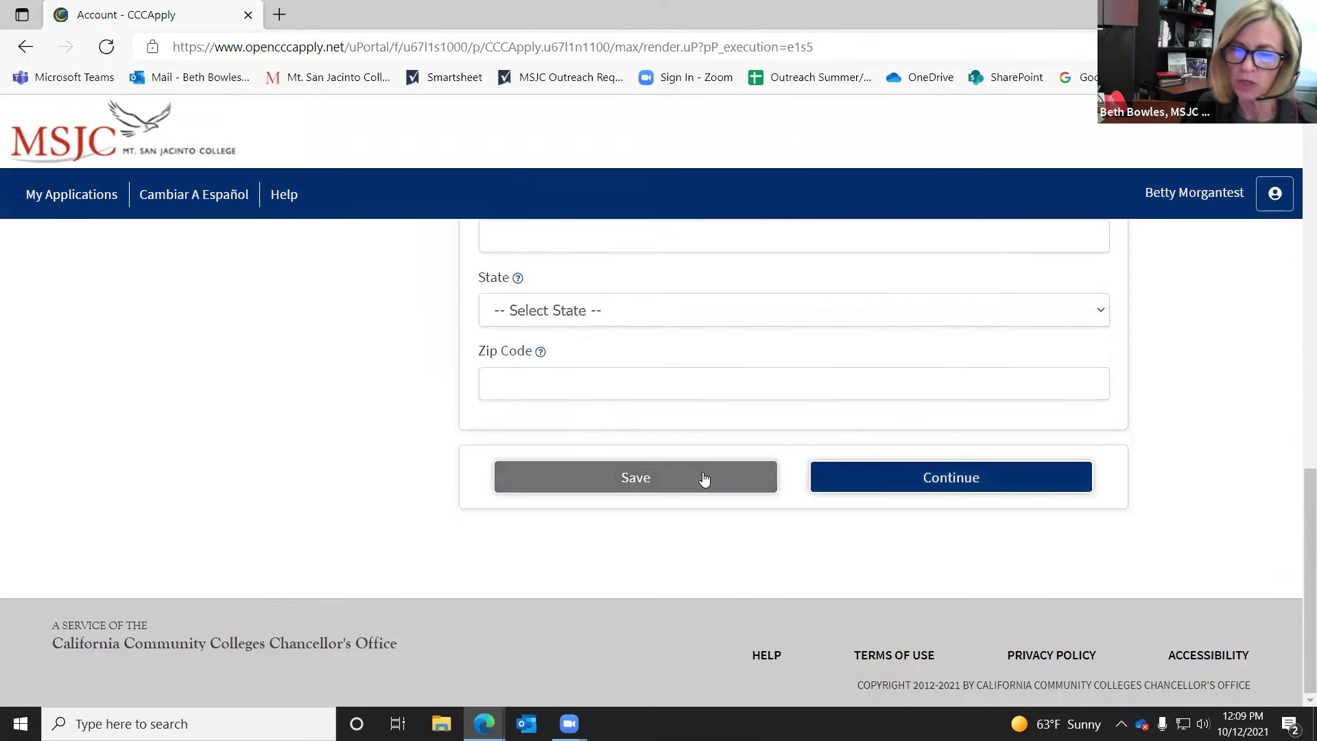
pyautogui.click(762, 485)
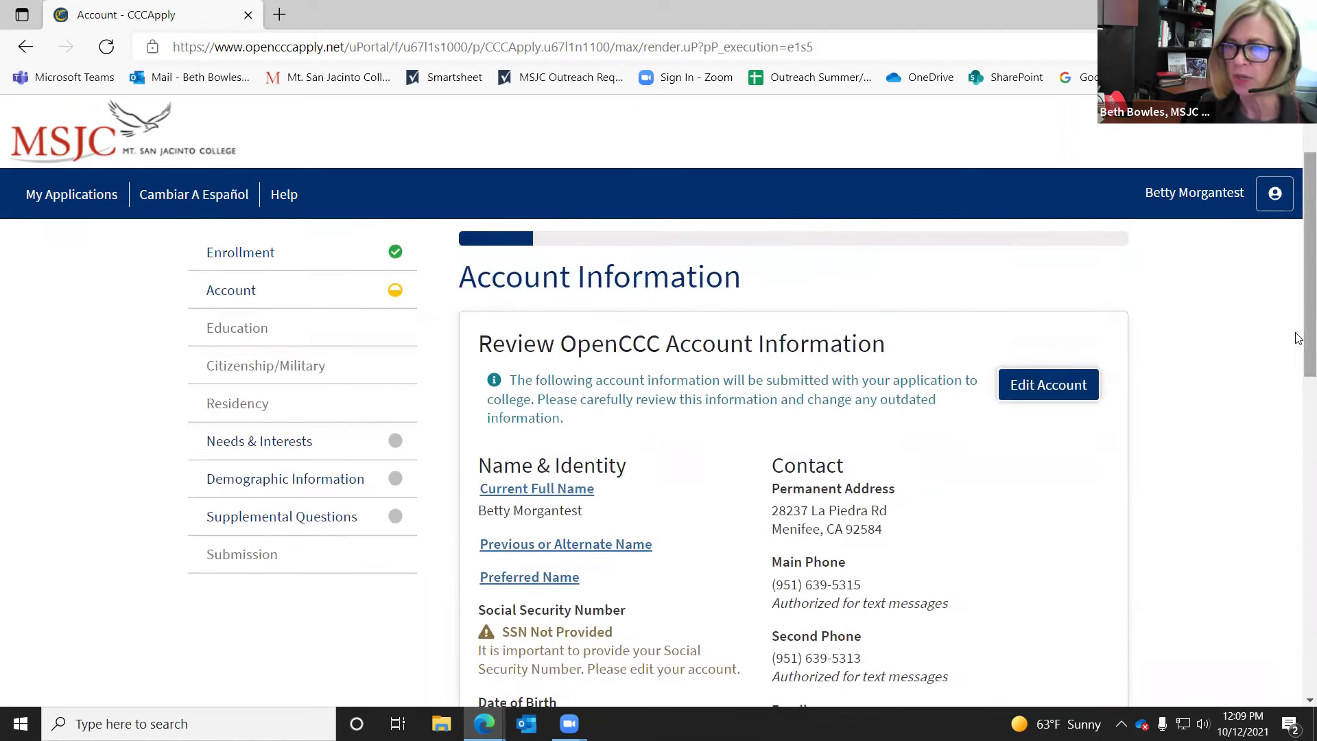
pyautogui.scroll(-3, 1294, 397)
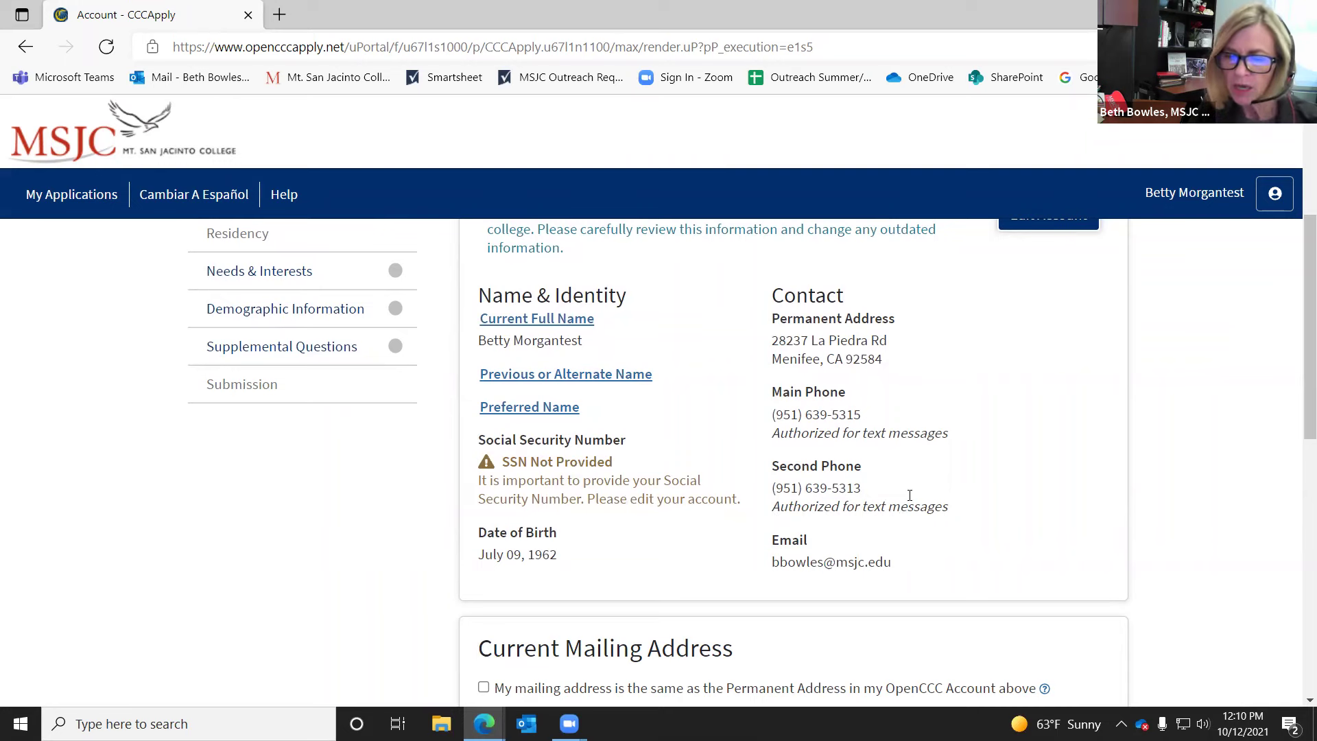
pyautogui.scroll(1, 1080, 347)
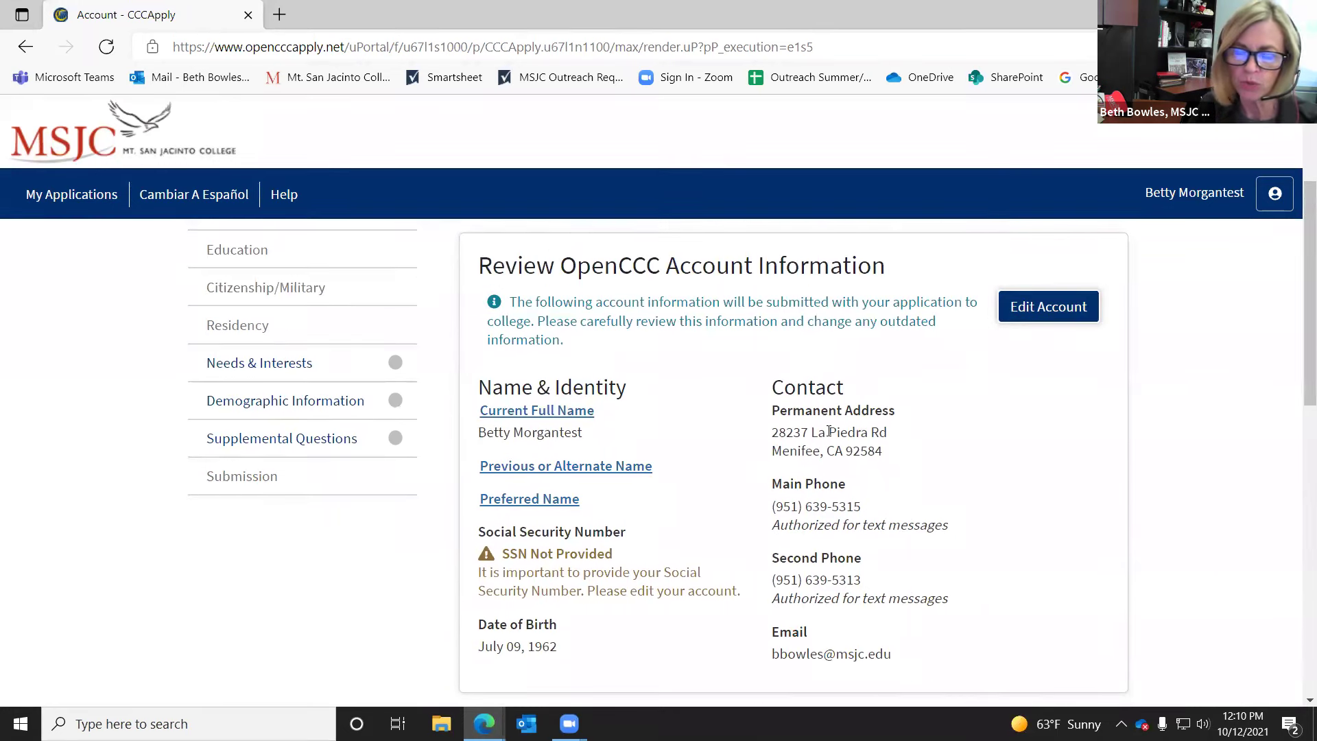
pyautogui.scroll(-2, 827, 480)
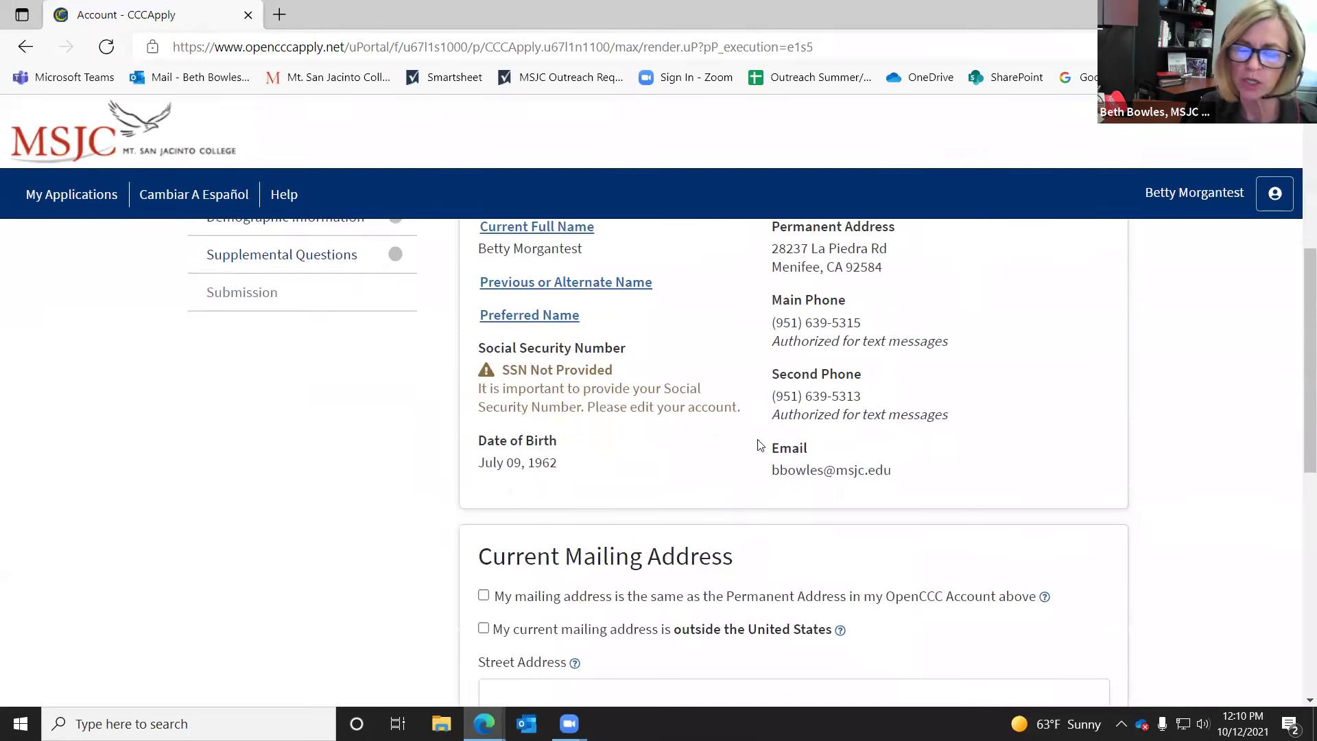
pyautogui.scroll(-2, 842, 447)
pyautogui.scroll(2, 841, 447)
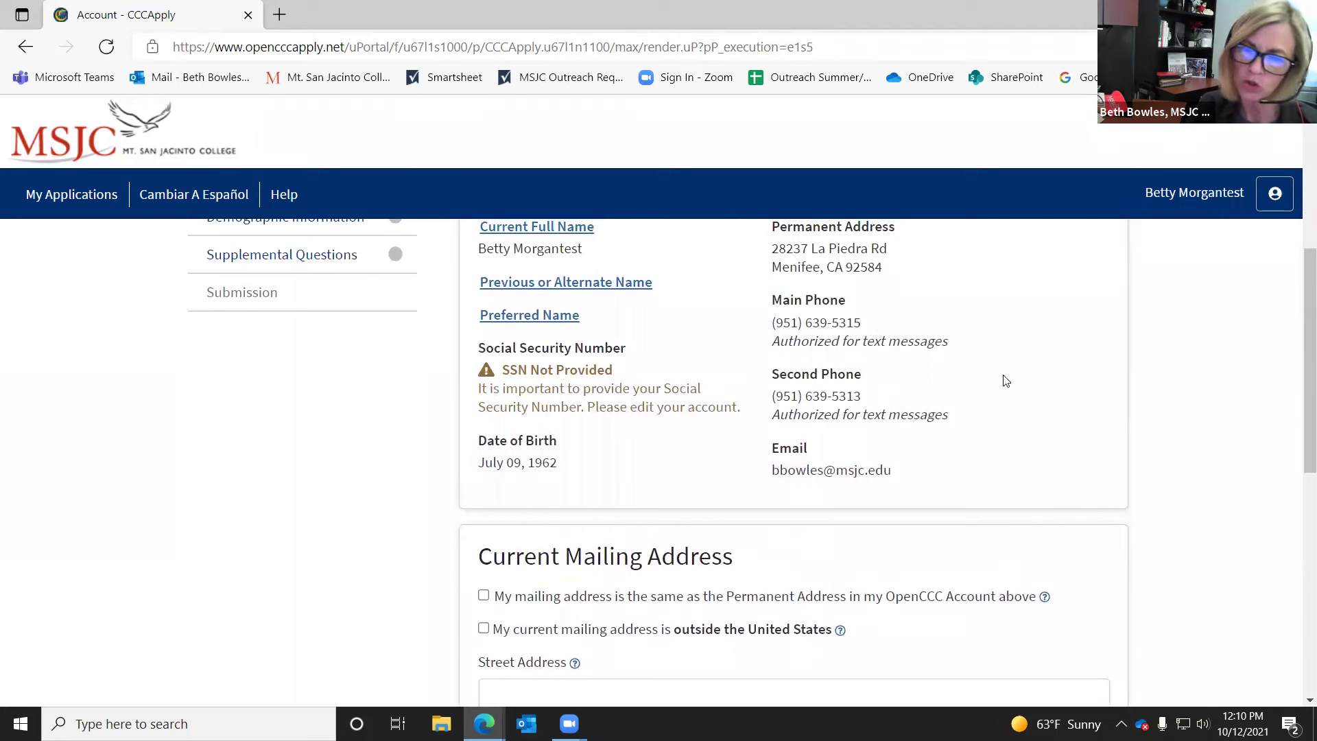
pyautogui.scroll(4, 1085, 362)
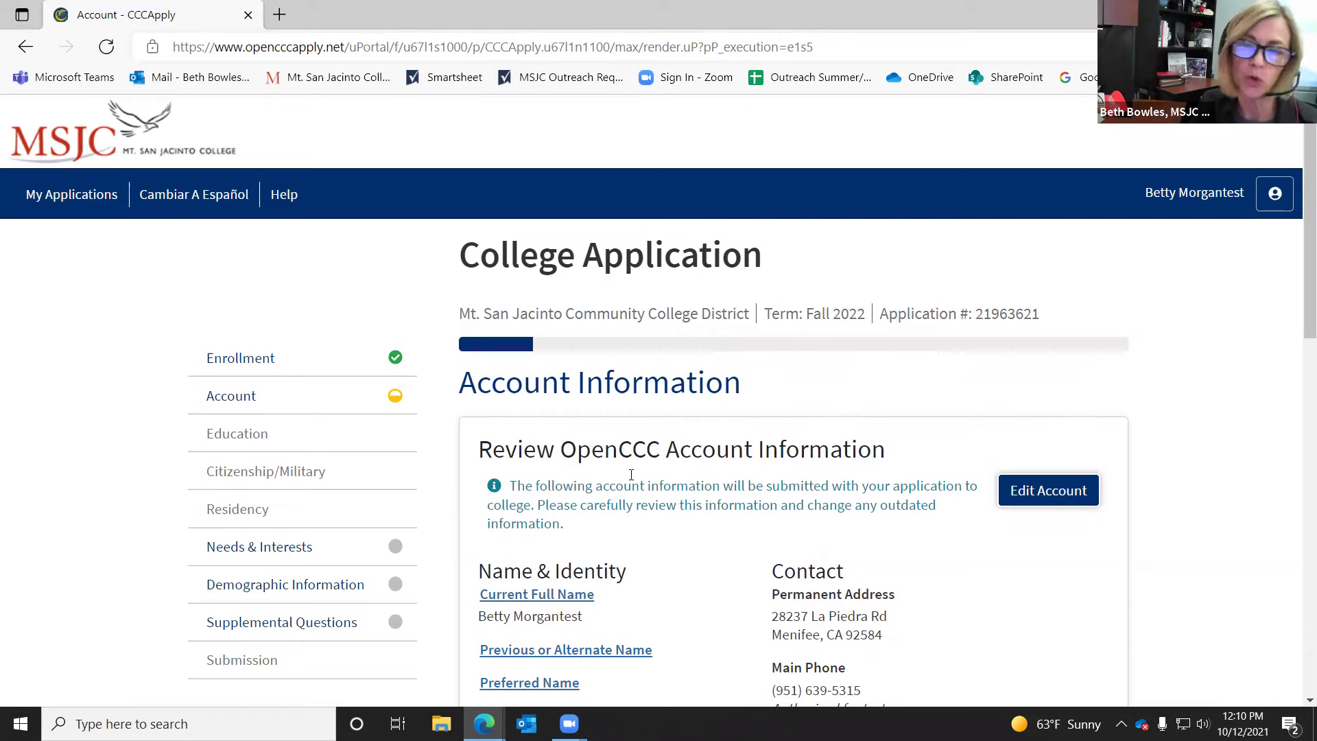
pyautogui.scroll(-10, 631, 475)
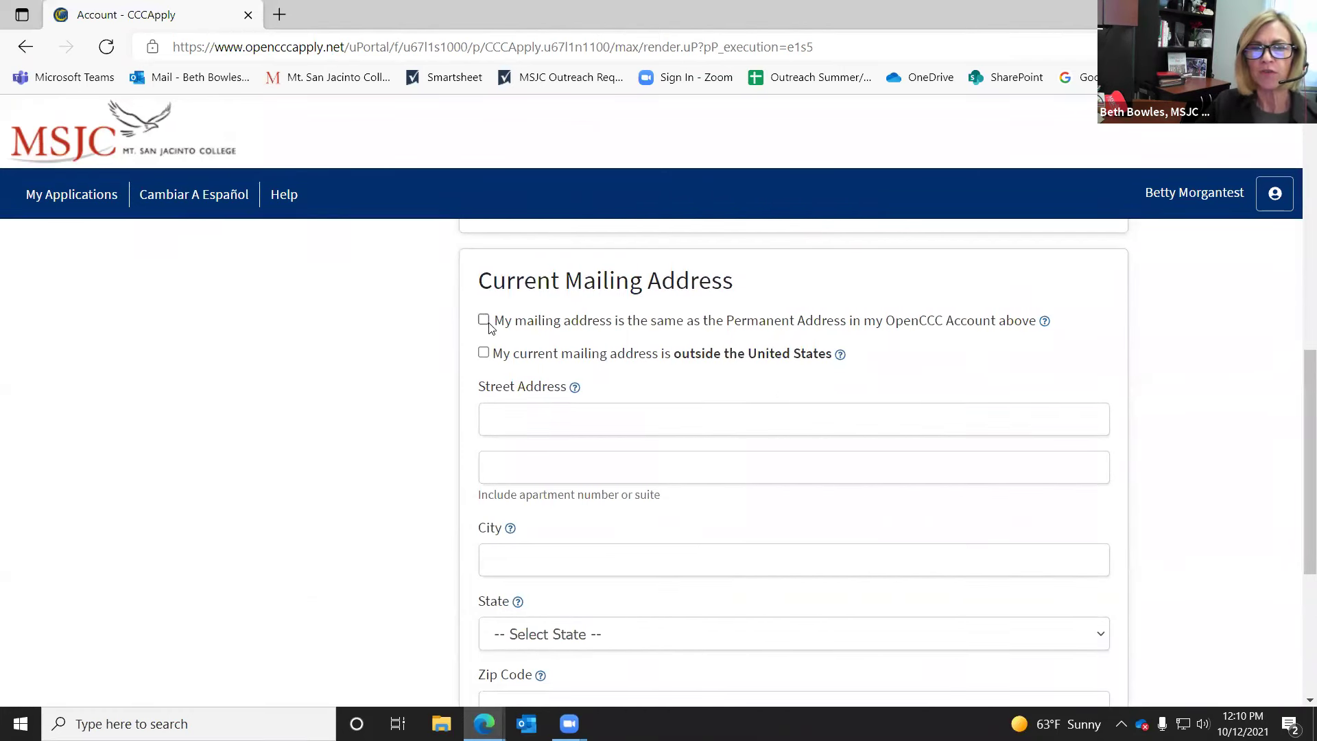
# Mark the mailing address as the same as the permanent address and save account information
pyautogui.scroll(-4, 734, 328)
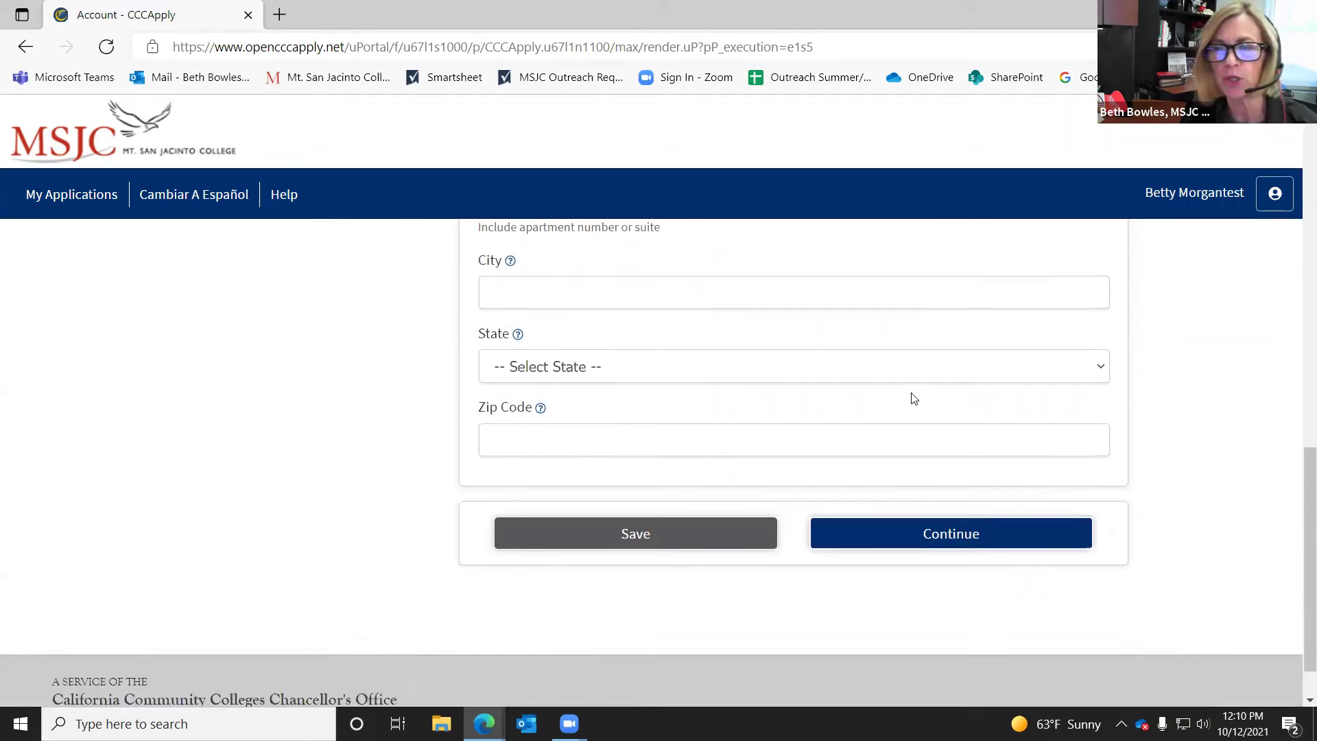
pyautogui.scroll(9, 912, 397)
pyautogui.scroll(-5, 686, 357)
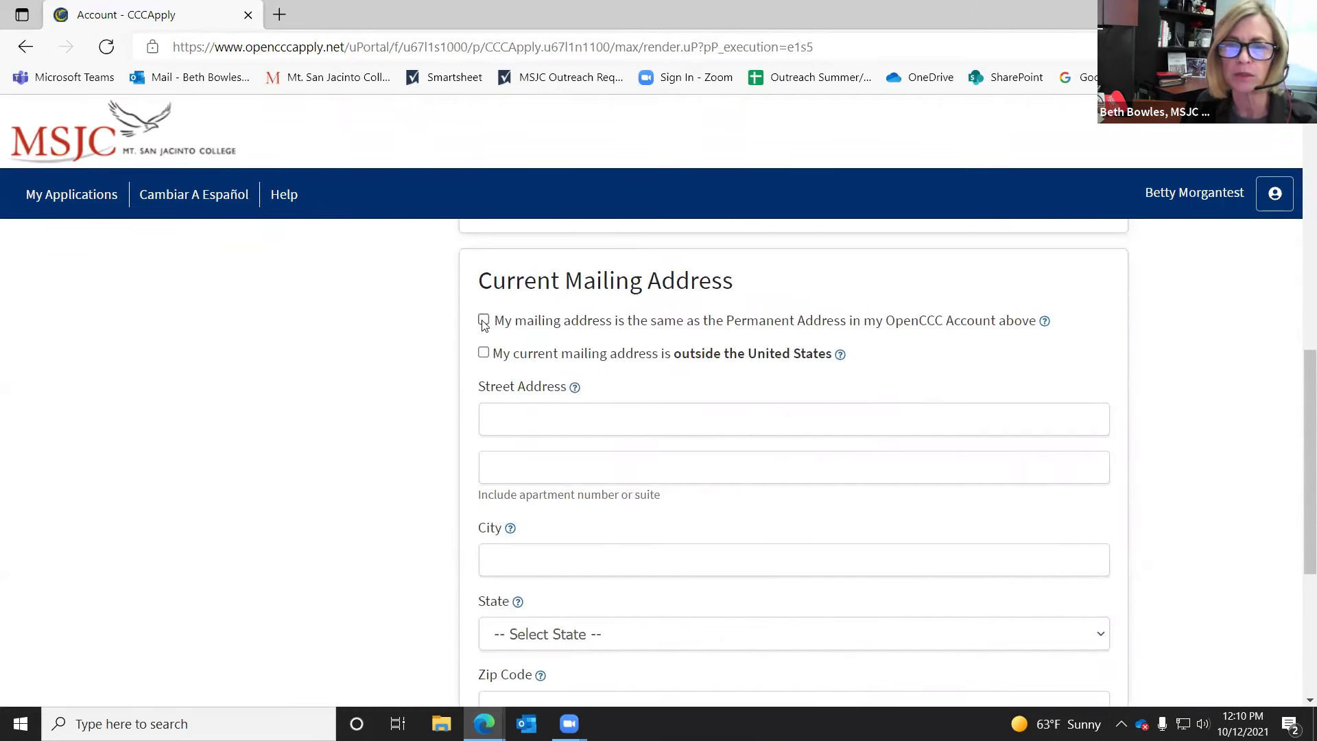
pyautogui.click(483, 321)
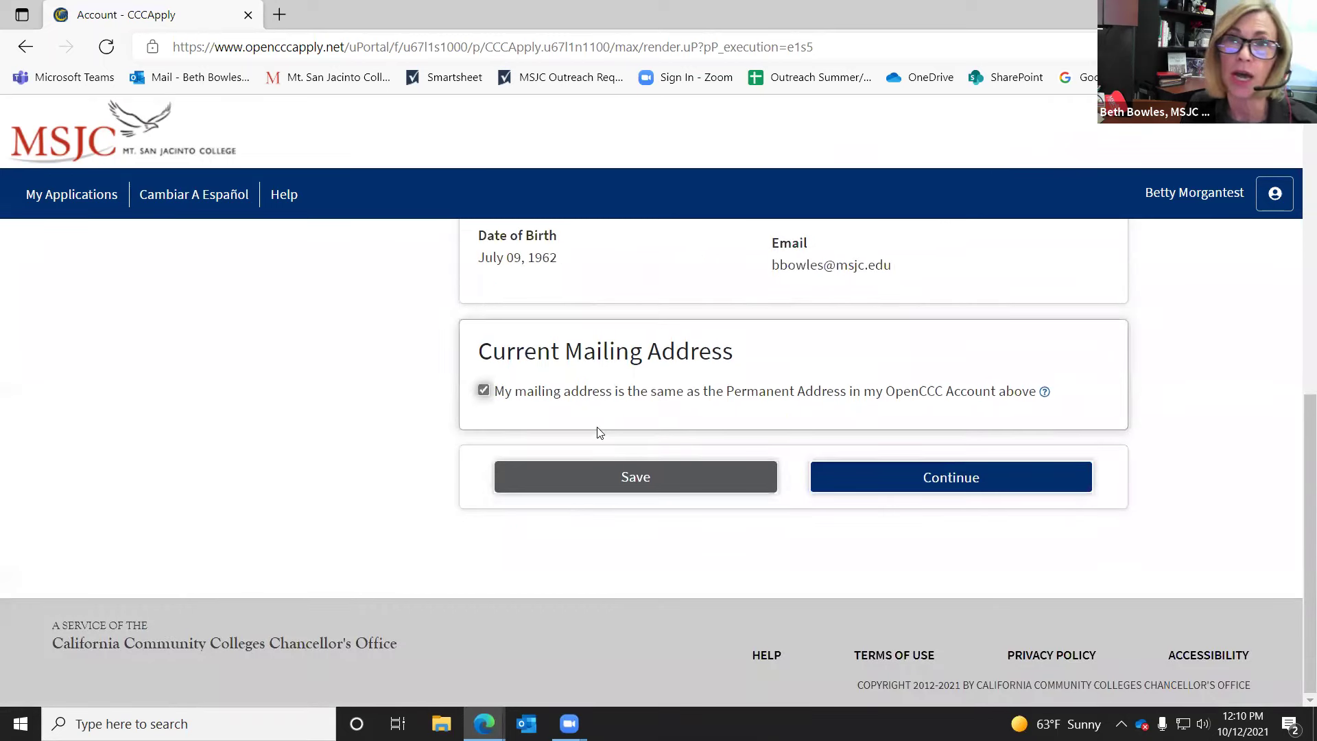
pyautogui.click(927, 479)
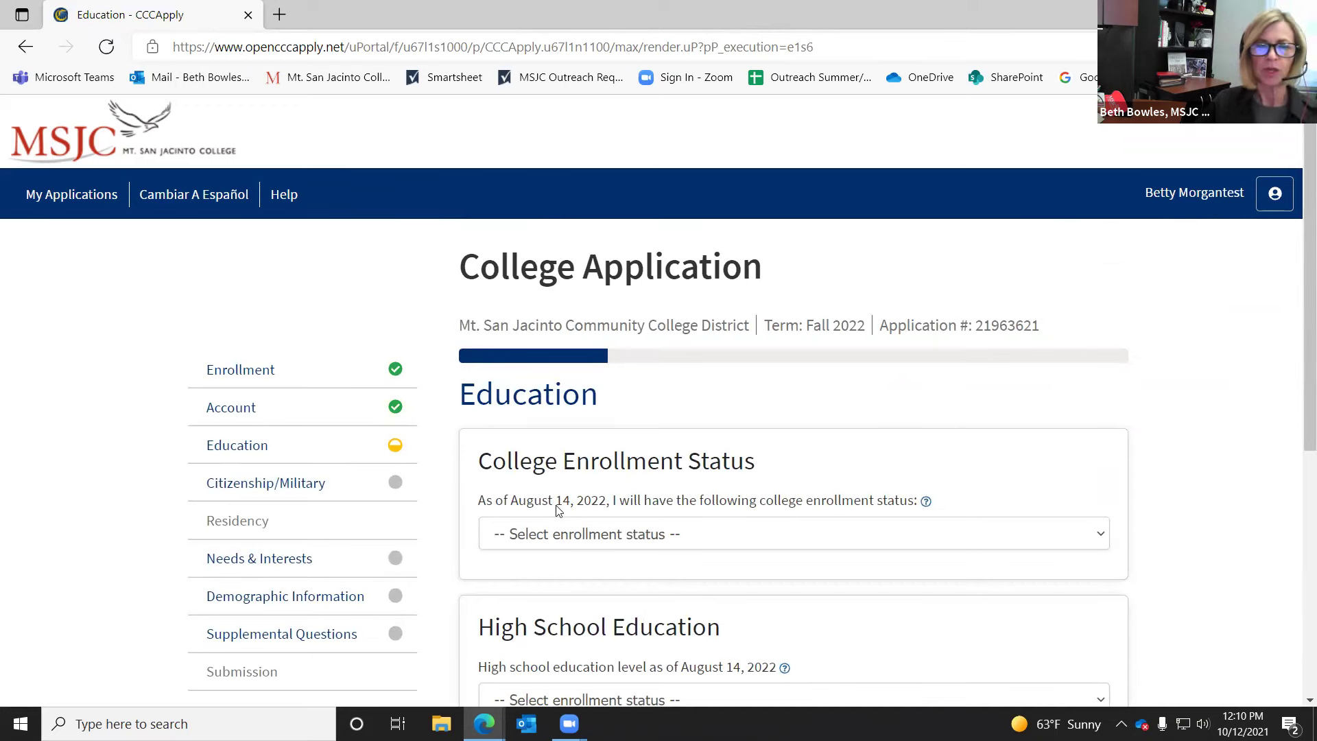
# Set College Enrollment Status to 'First-time student in college (after leaving high school)'
pyautogui.scroll(-1, 630, 513)
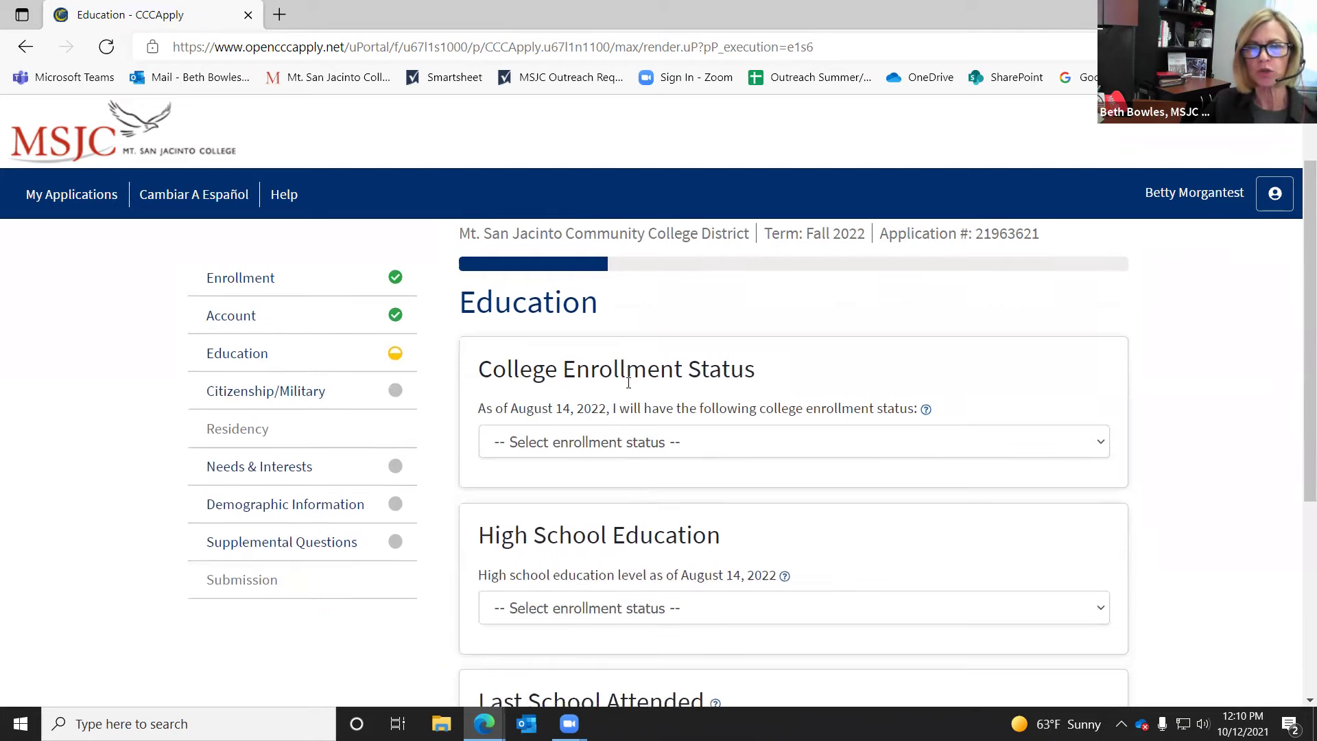
pyautogui.click(620, 450)
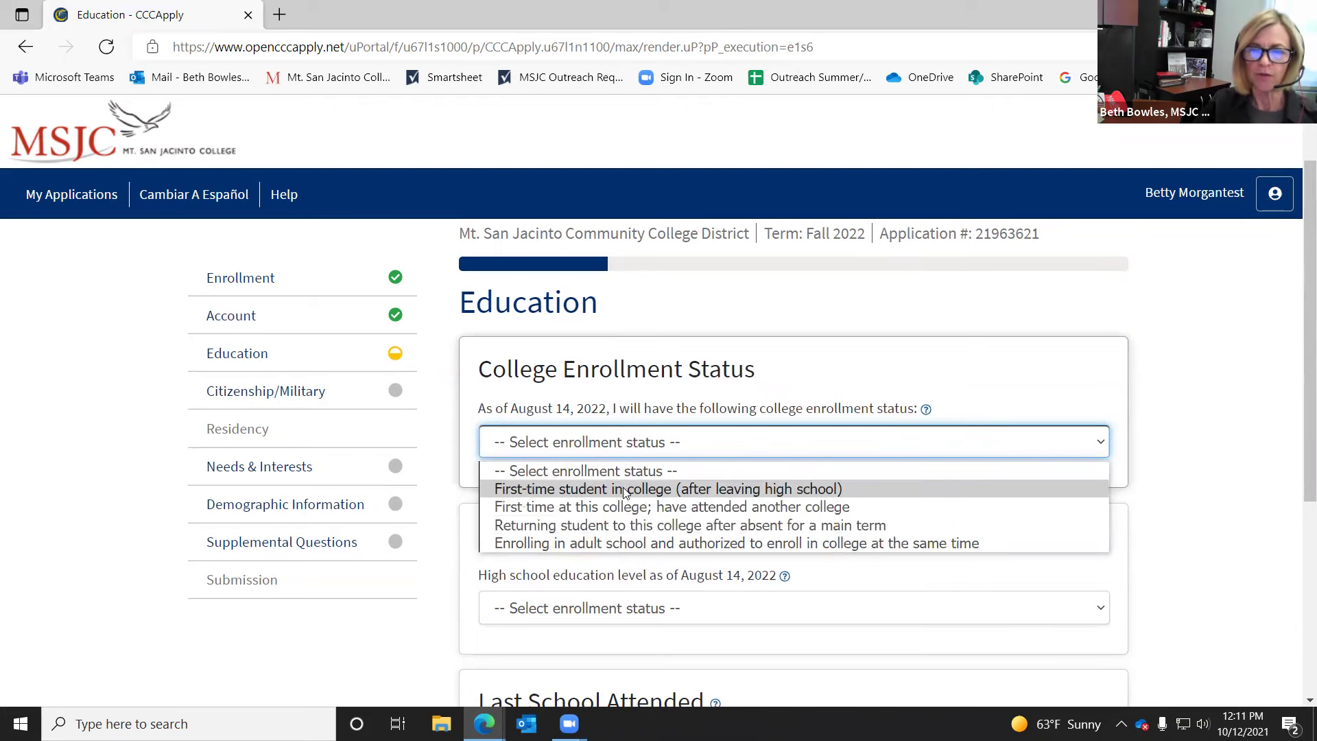
pyautogui.click(660, 491)
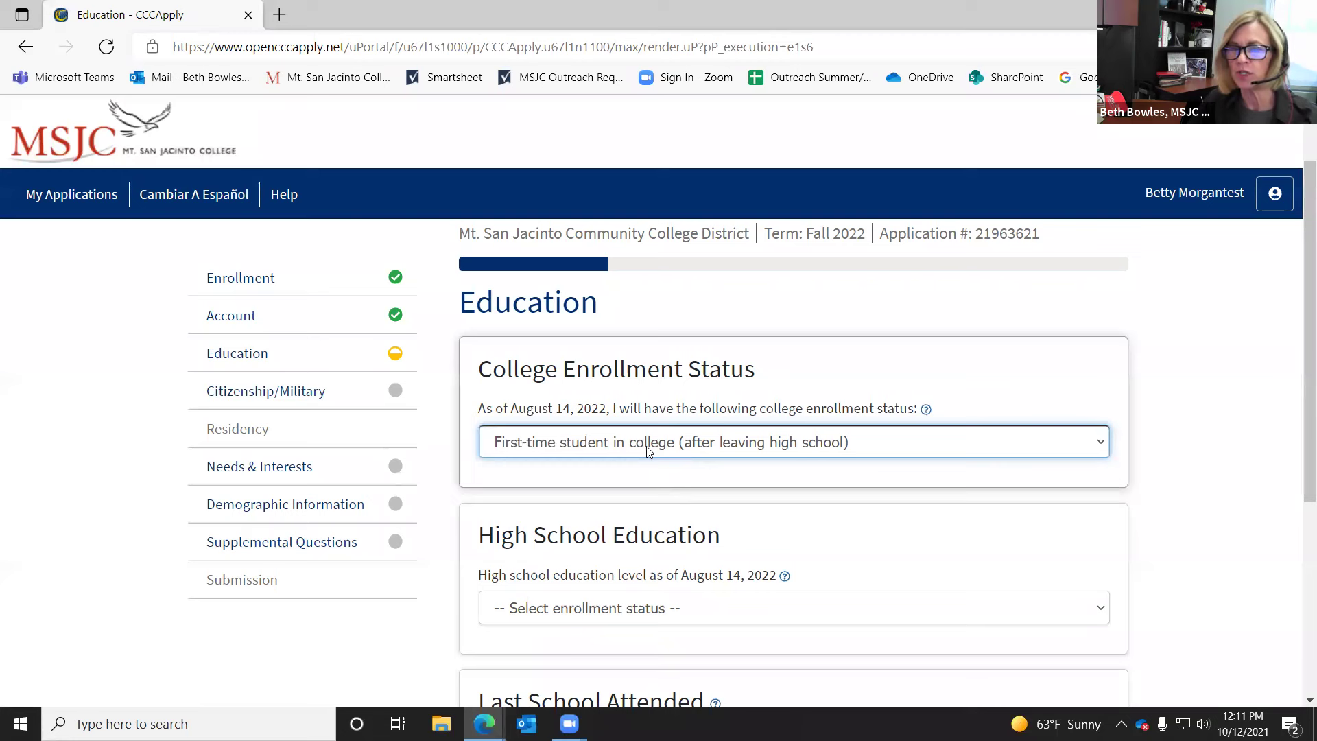
pyautogui.click(648, 447)
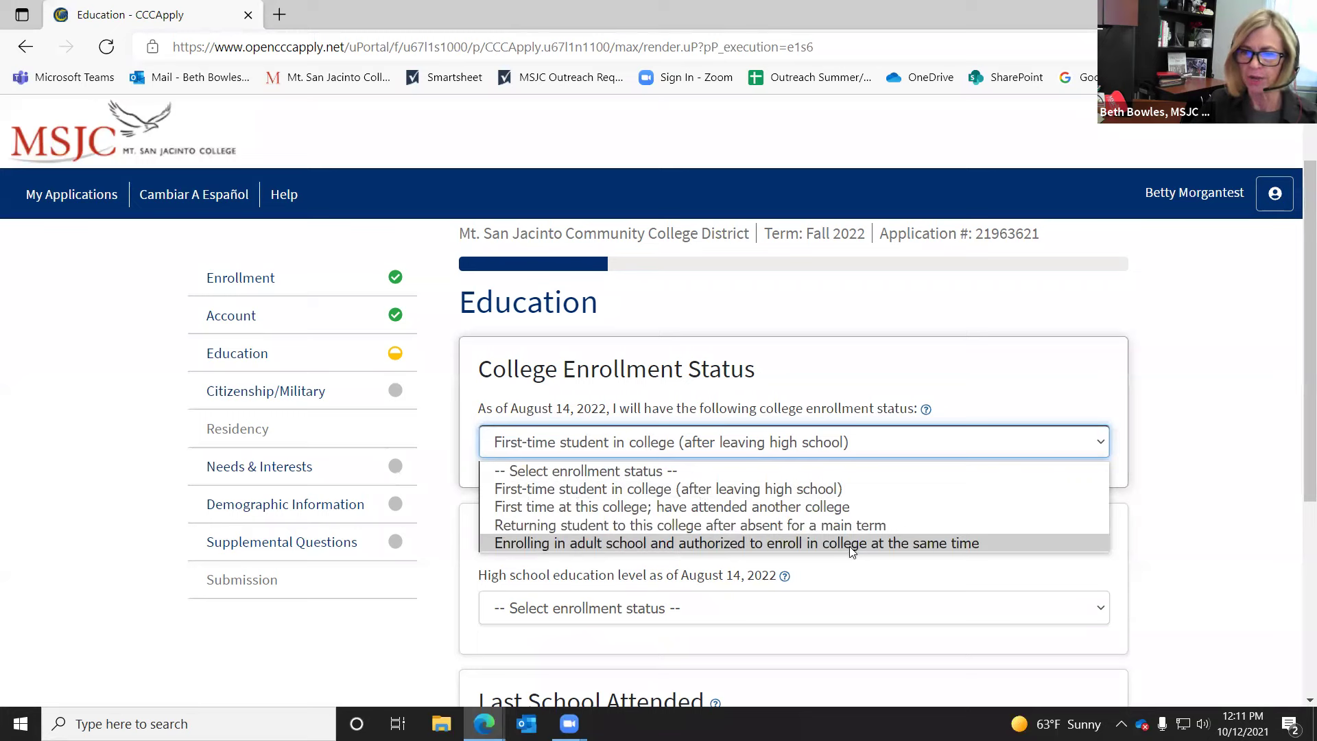
pyautogui.click(840, 447)
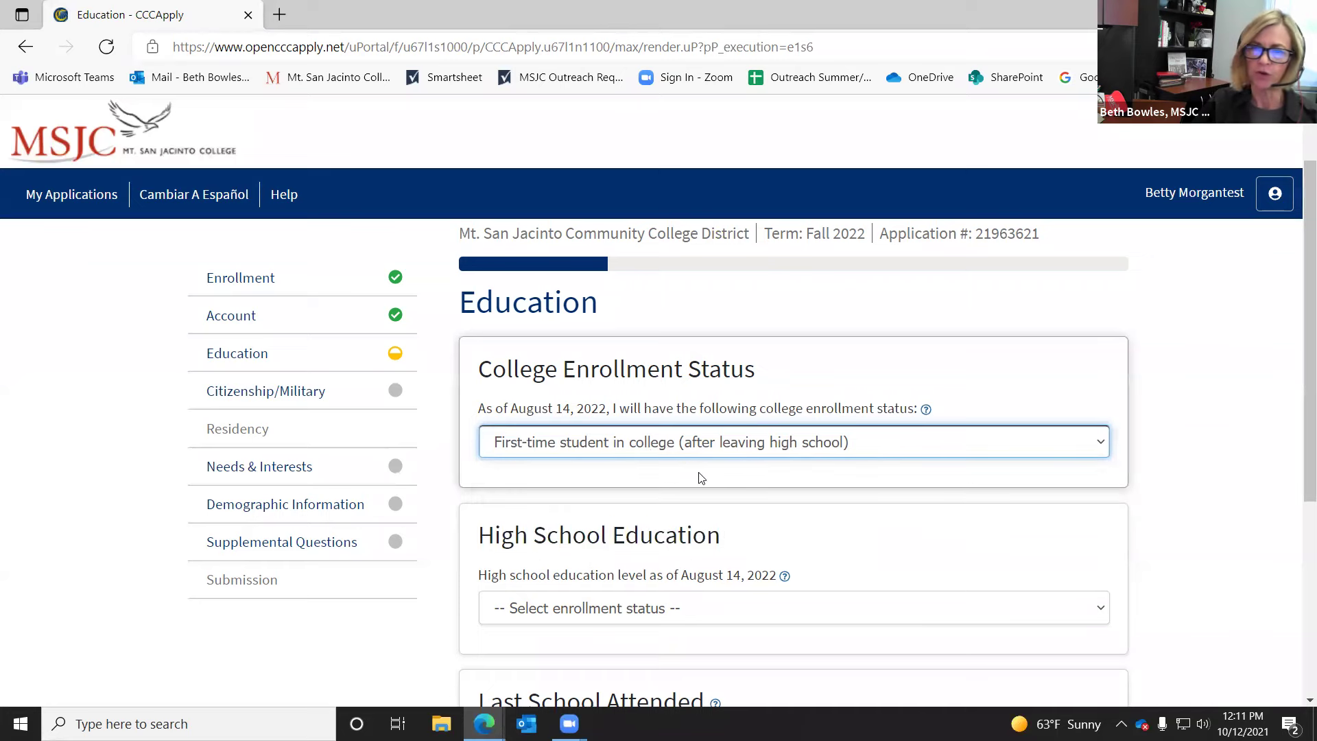
pyautogui.scroll(-3, 701, 478)
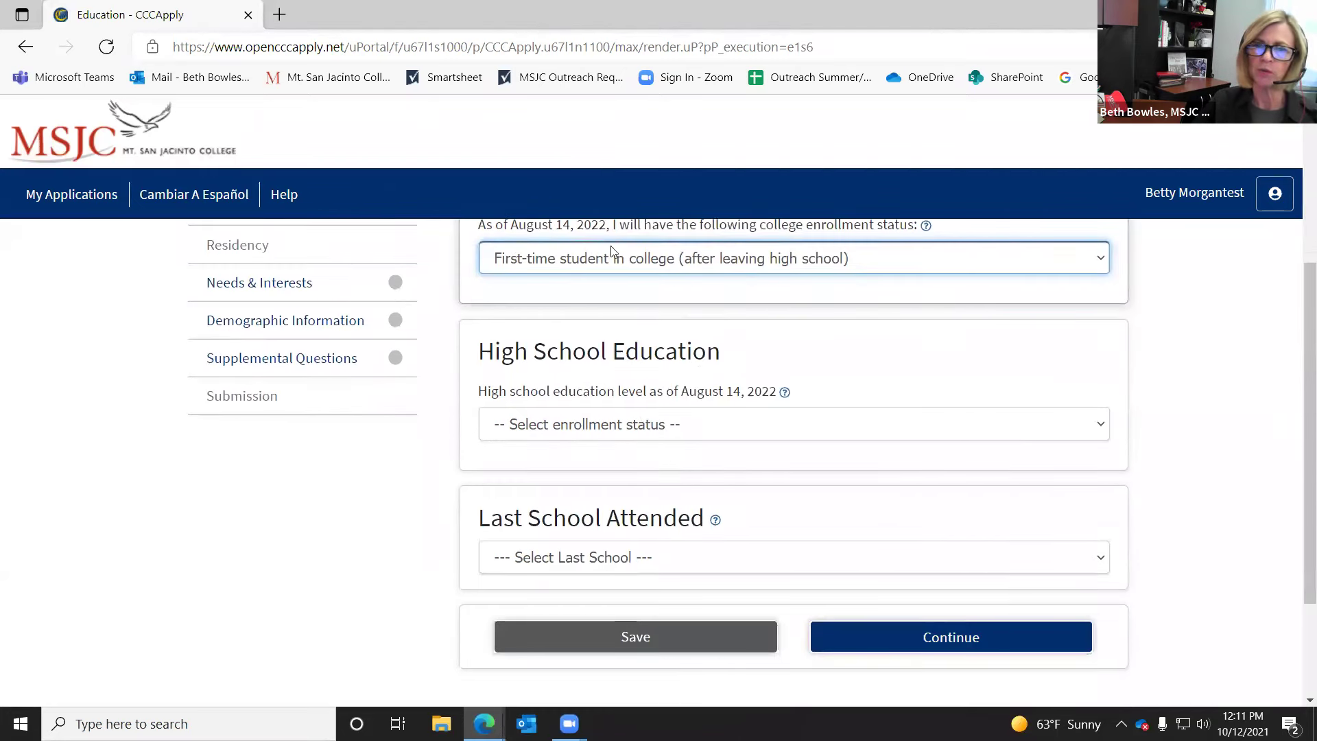
# Select 'Received high school diploma from U.S. school' with completion date June 5, 2022
pyautogui.click(648, 428)
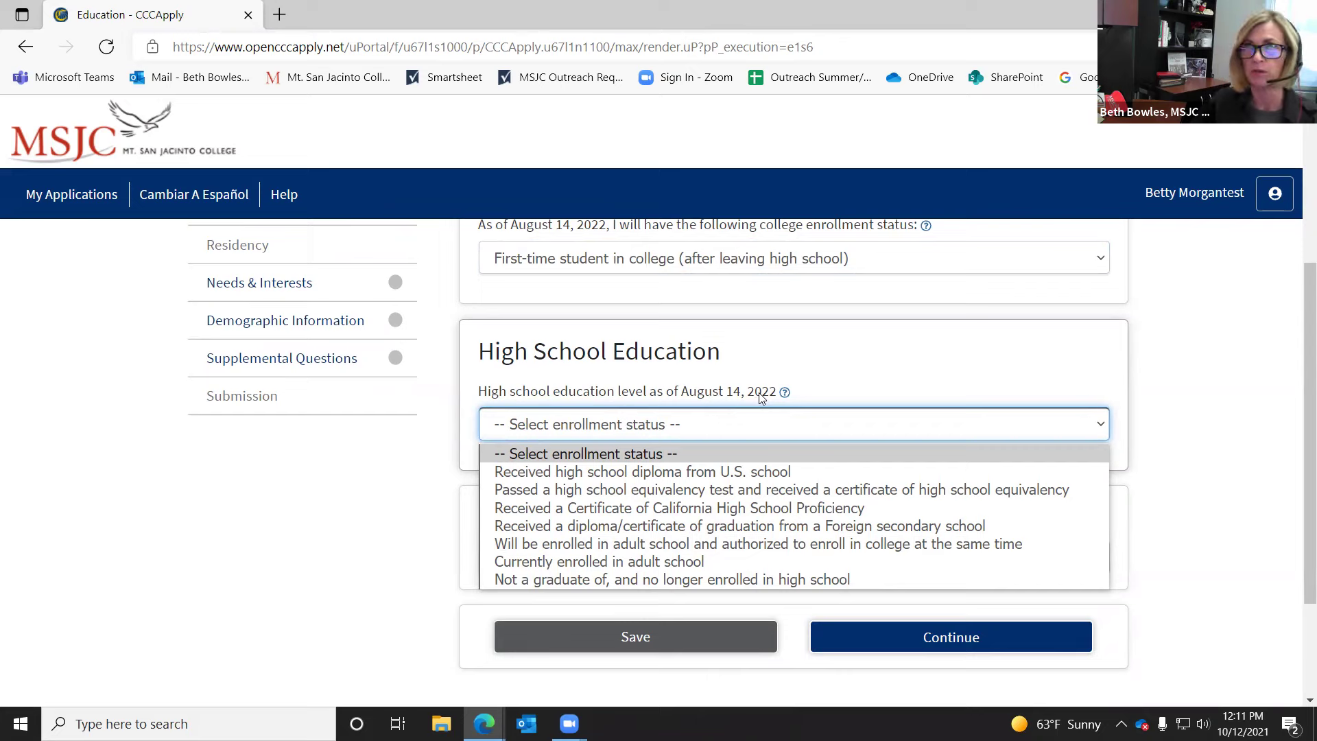
pyautogui.click(688, 470)
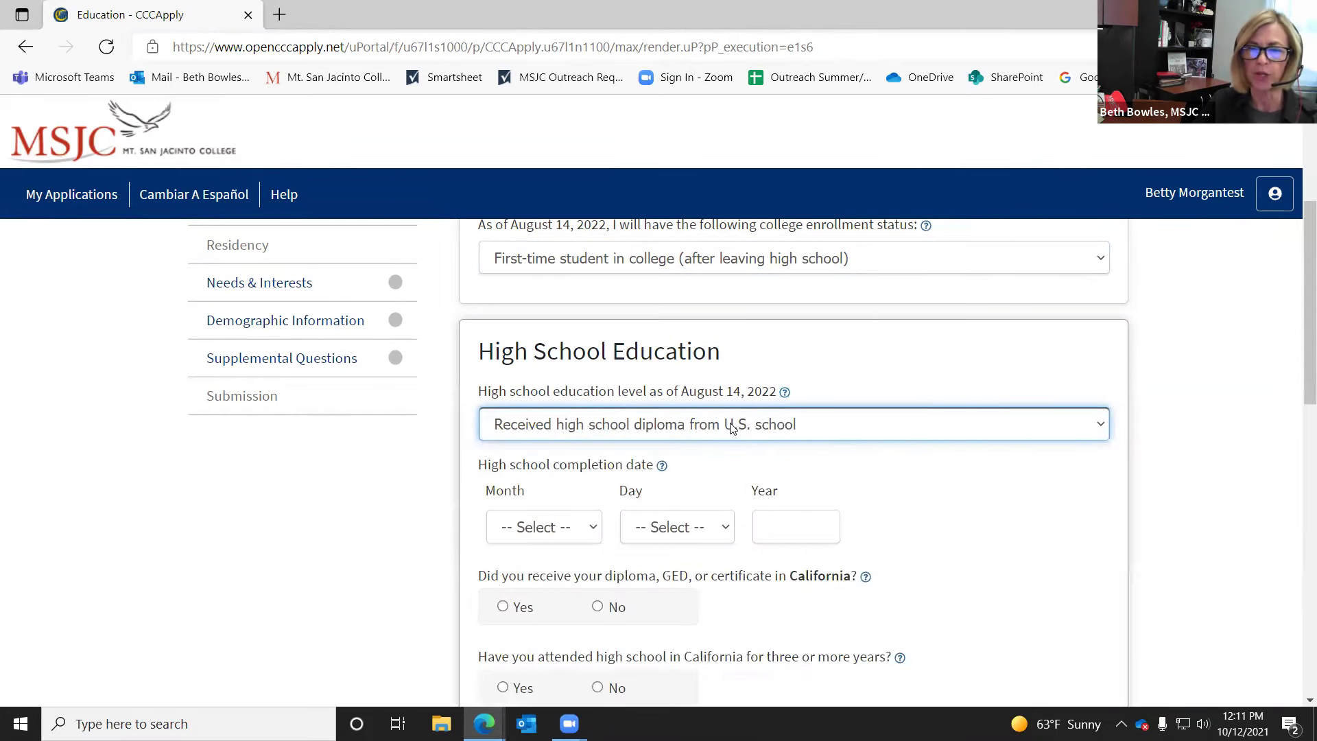
pyautogui.click(562, 531)
pyautogui.click(546, 381)
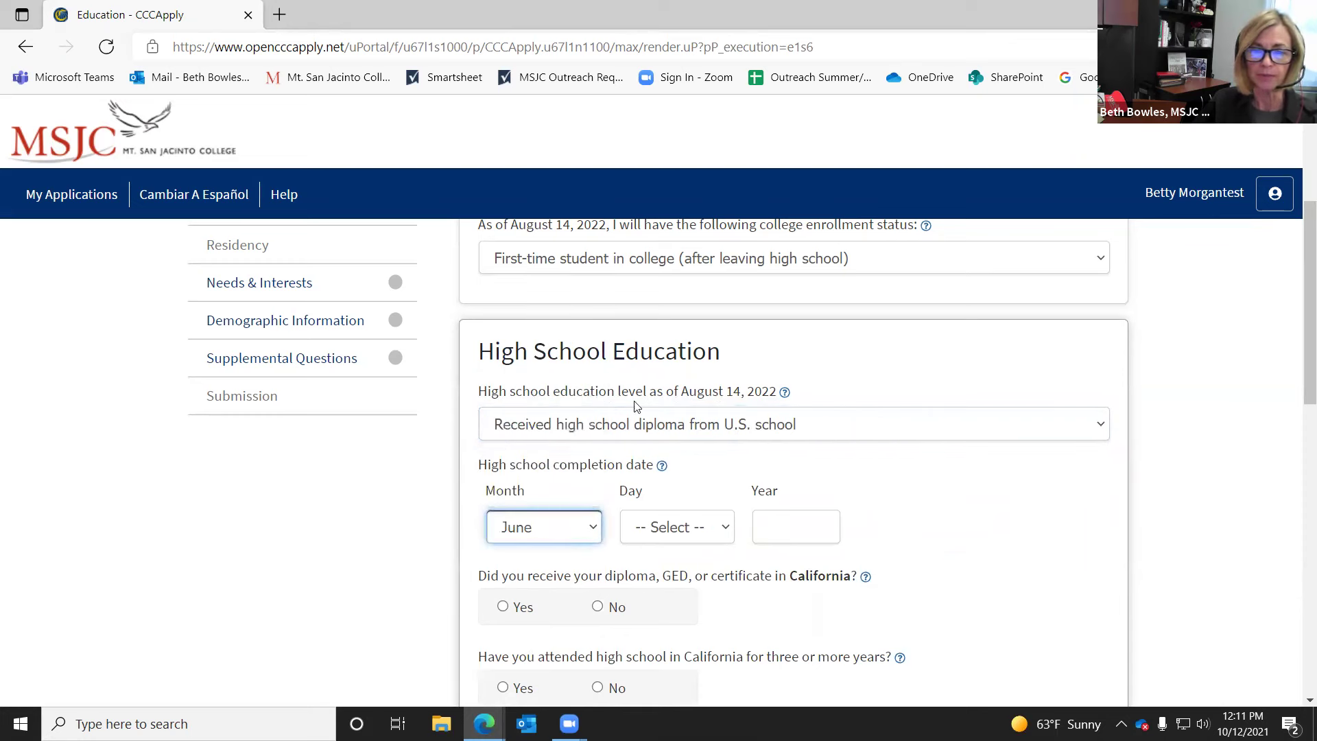
pyautogui.click(699, 534)
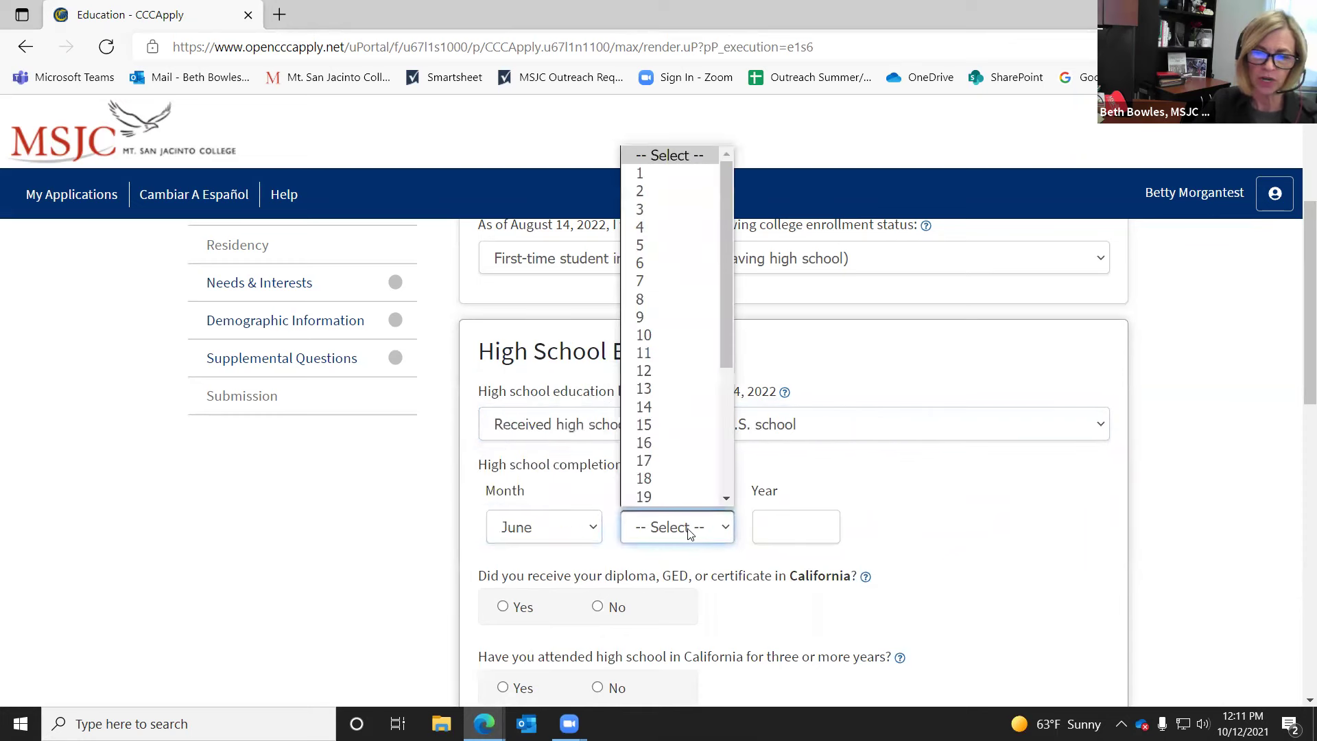
pyautogui.click(659, 247)
pyautogui.click(811, 528)
pyautogui.write('2022')
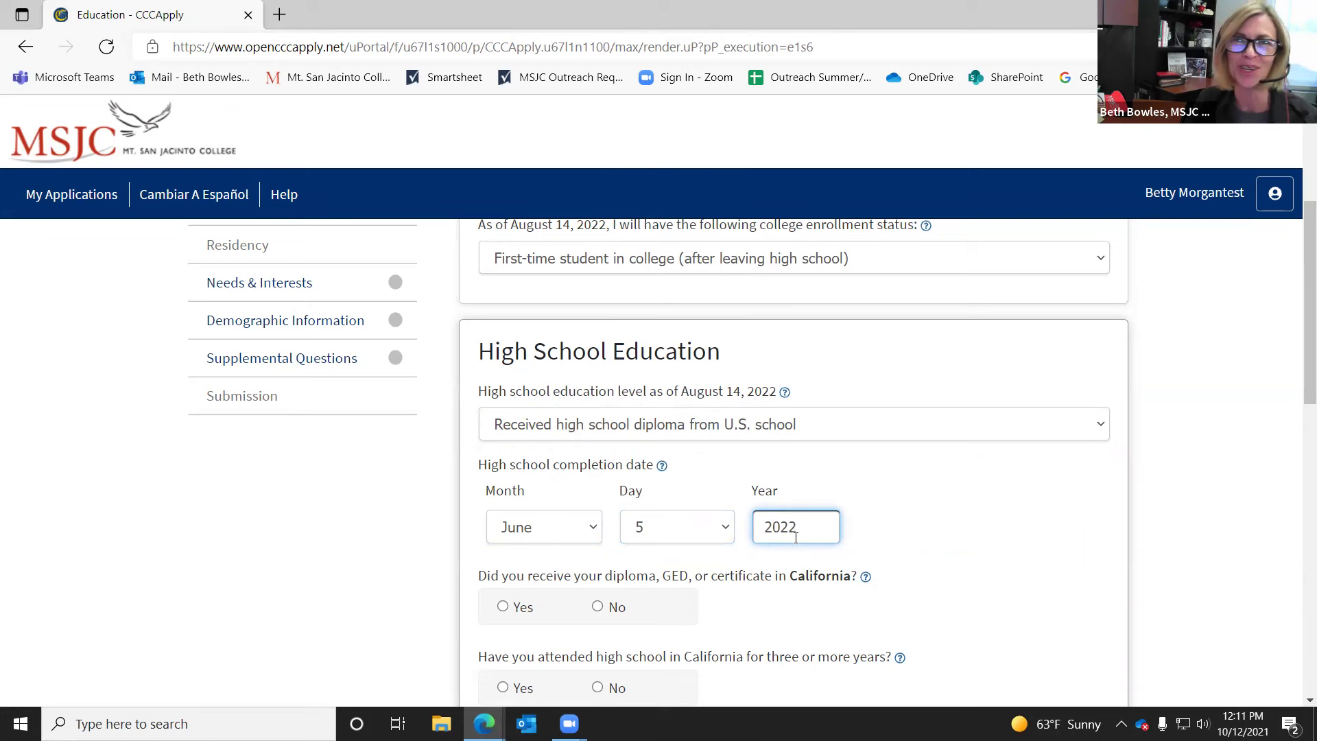
# Recheck the completion month and day fields, keeping June 5, 2022
pyautogui.scroll(-1, 759, 591)
pyautogui.scroll(-1, 759, 590)
pyautogui.click(552, 351)
pyautogui.click(686, 351)
pyautogui.click(694, 347)
pyautogui.click(803, 345)
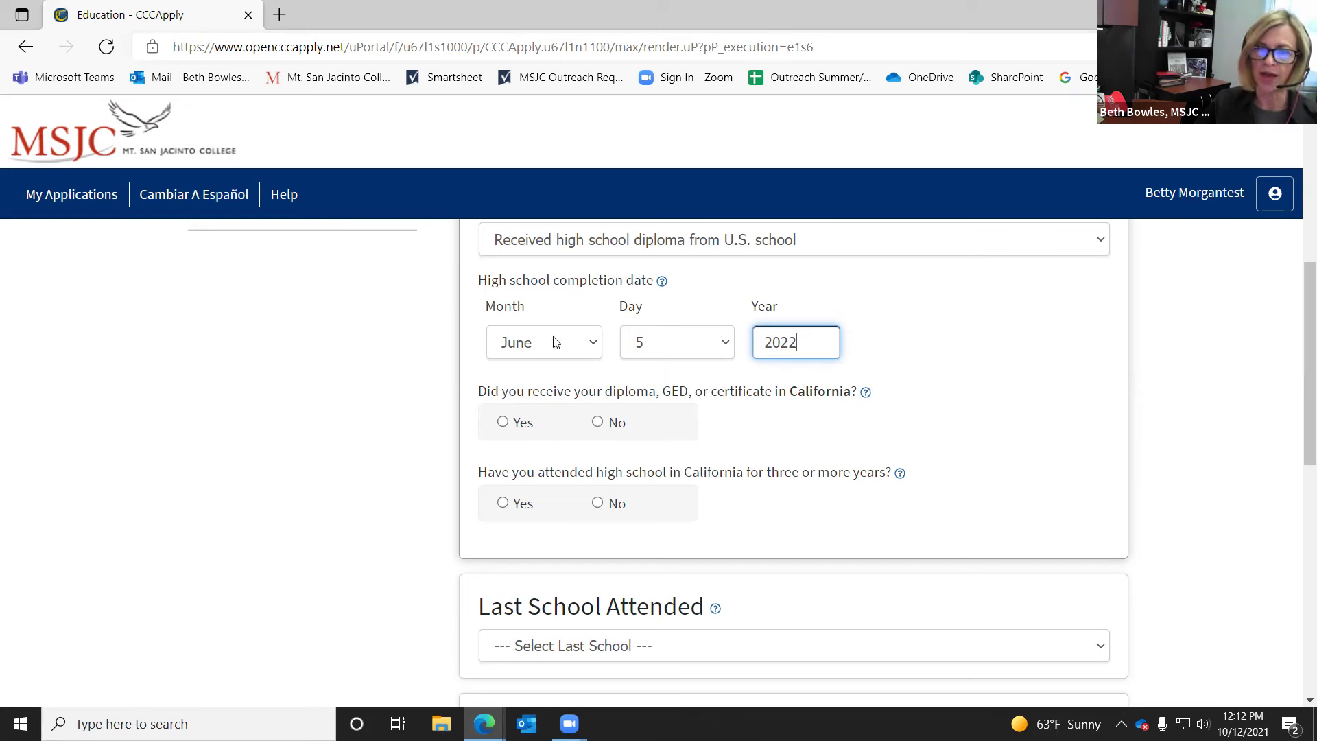
# Answer Yes to receiving the diploma in California and to three years in California
pyautogui.click(504, 423)
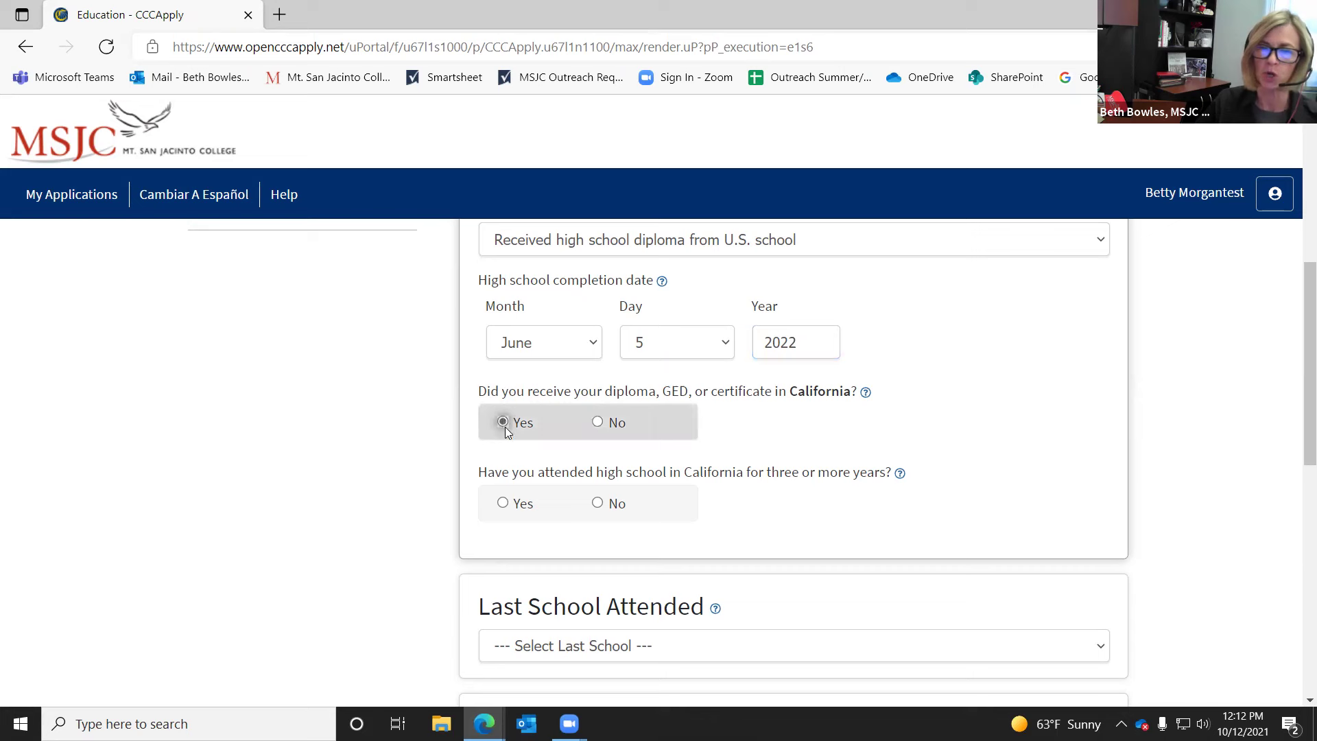
pyautogui.click(503, 505)
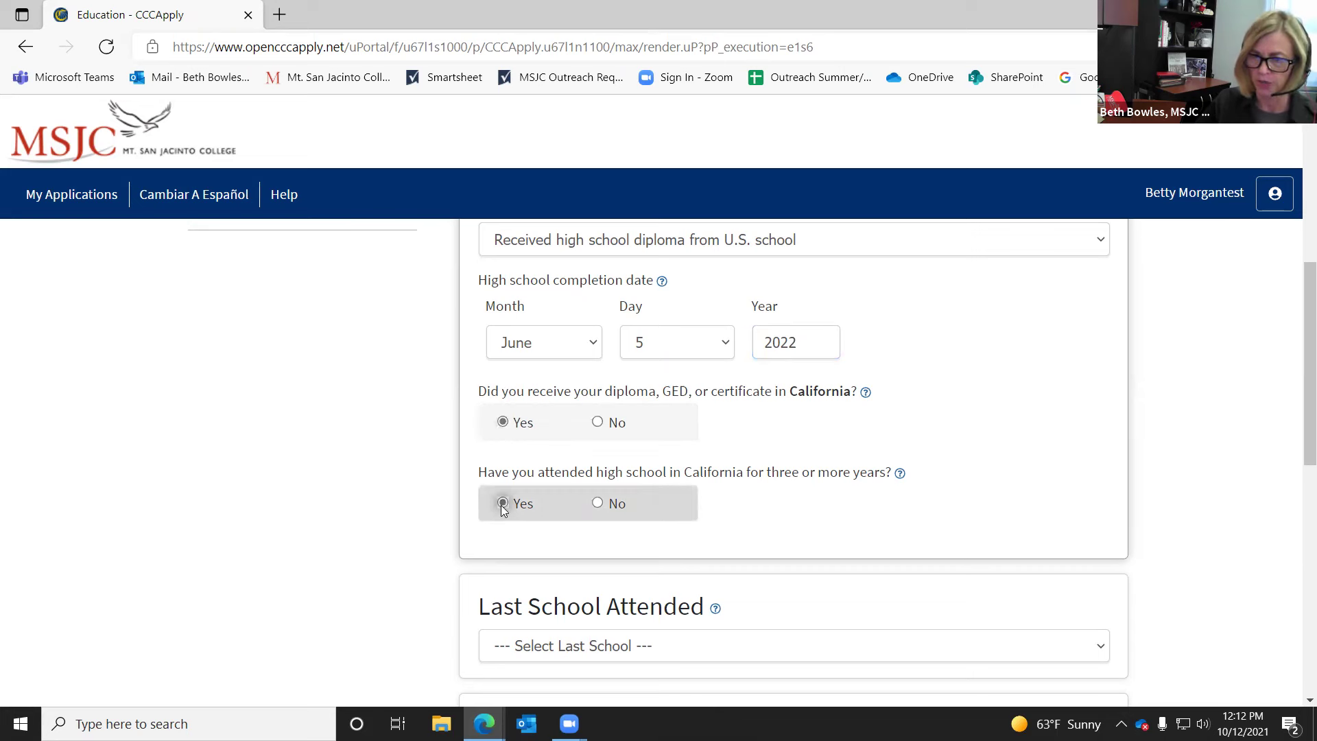
pyautogui.moveTo(1300, 379); pyautogui.dragTo(1301, 446)
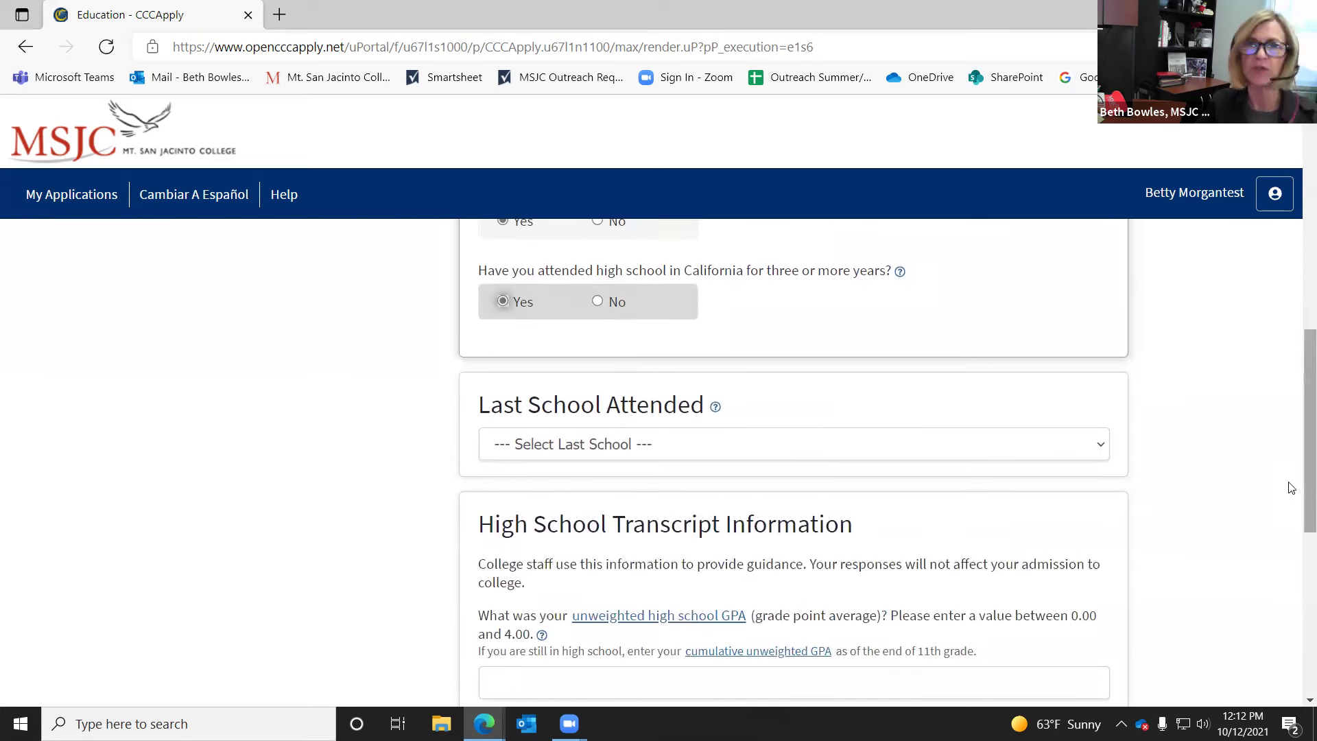
# Set the last school attended to a California high school, searching 'Perris' and picking Perris High
pyautogui.click(639, 443)
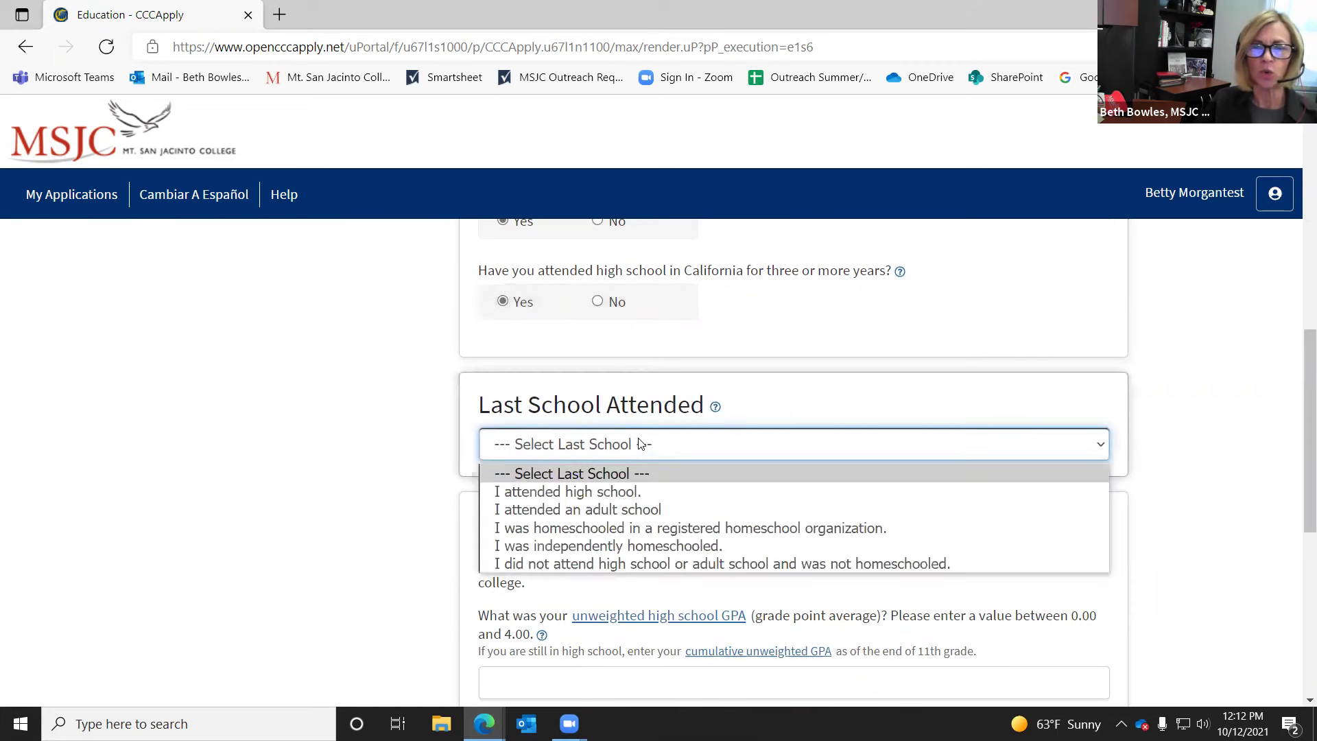
pyautogui.click(634, 491)
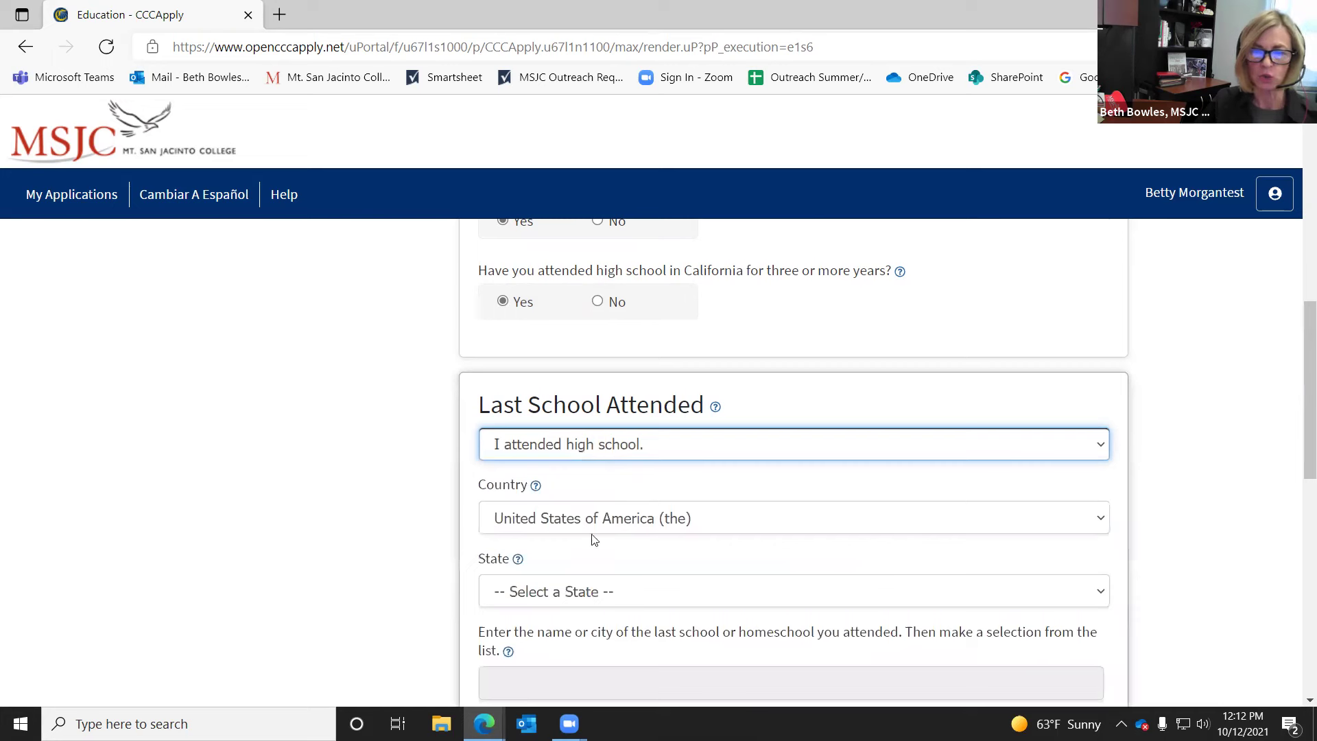
pyautogui.click(634, 592)
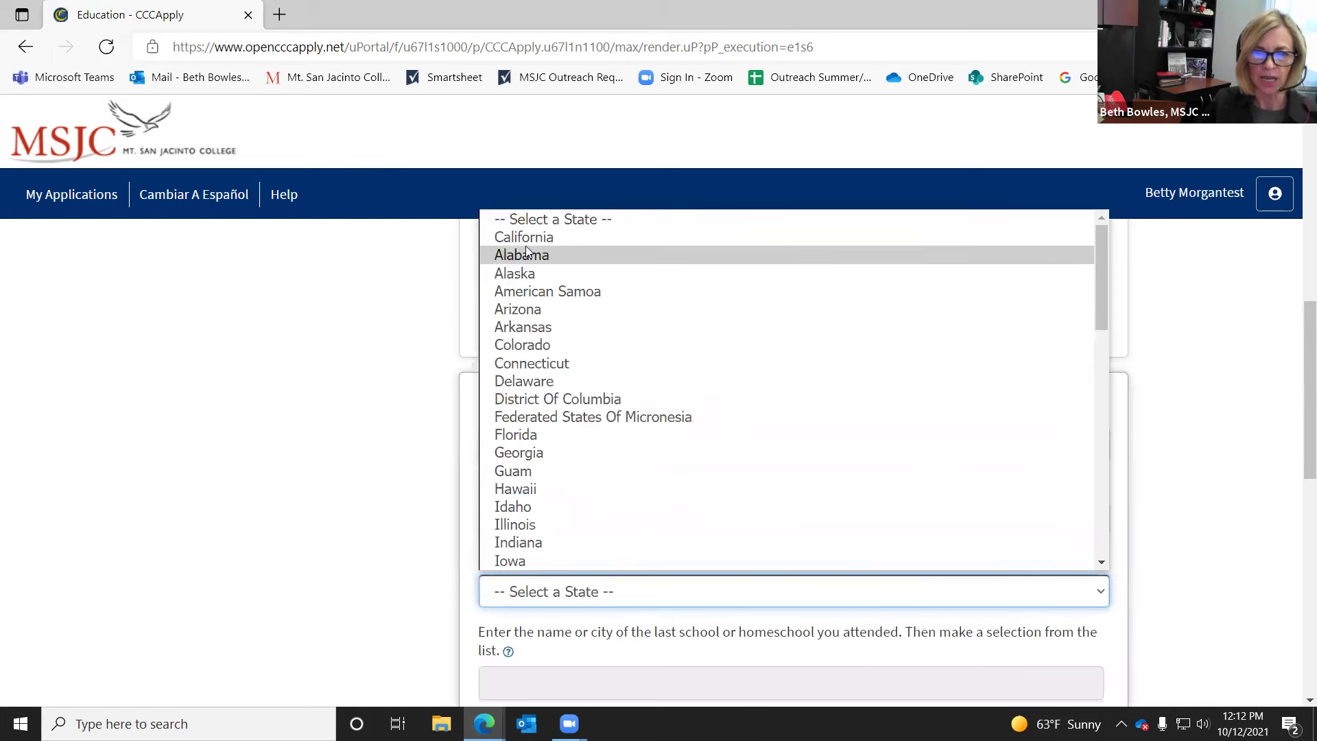
pyautogui.click(528, 239)
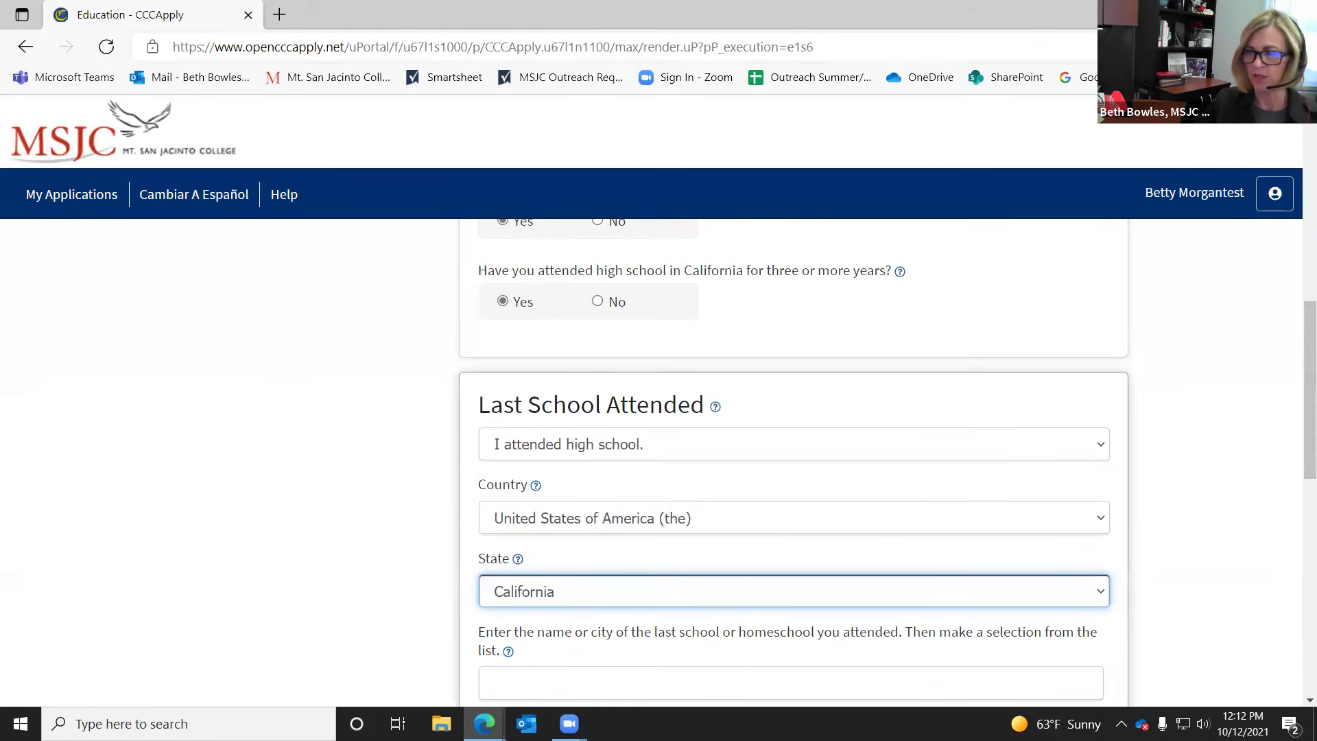
pyautogui.scroll(-3, 960, 487)
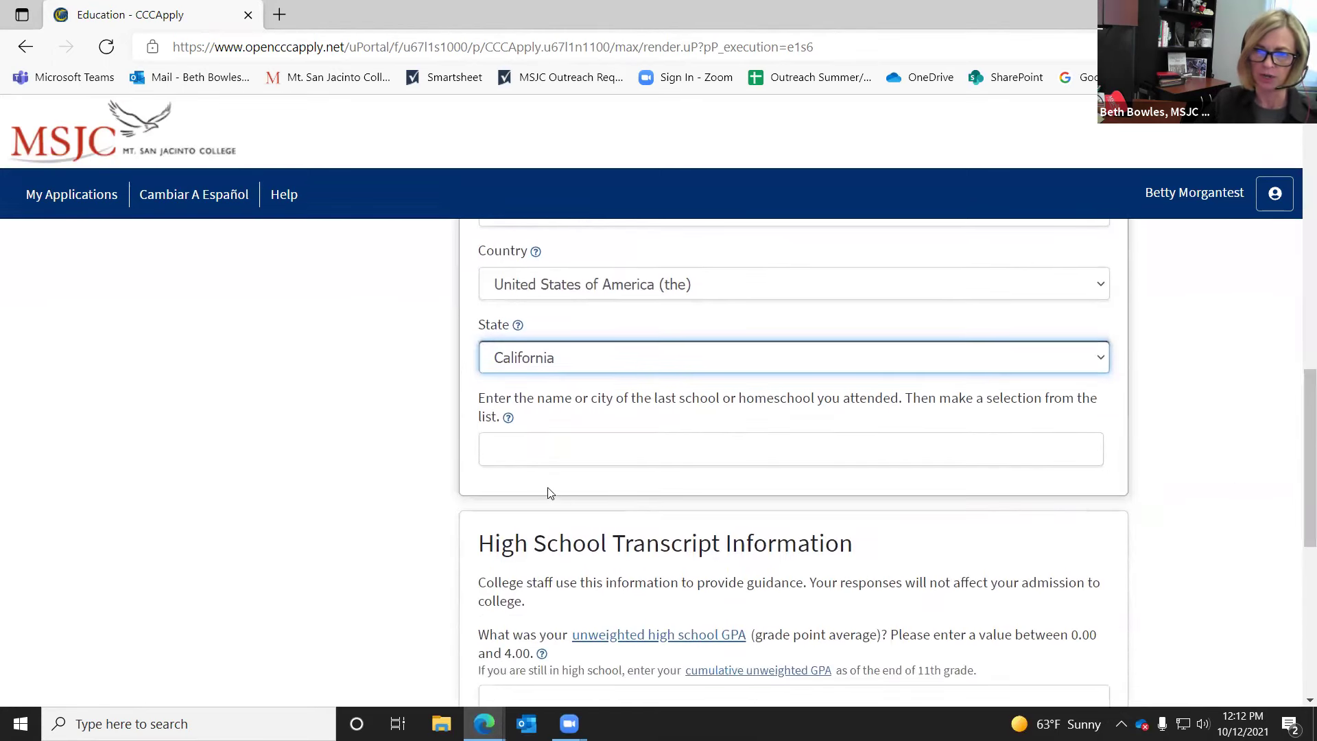
pyautogui.click(564, 449)
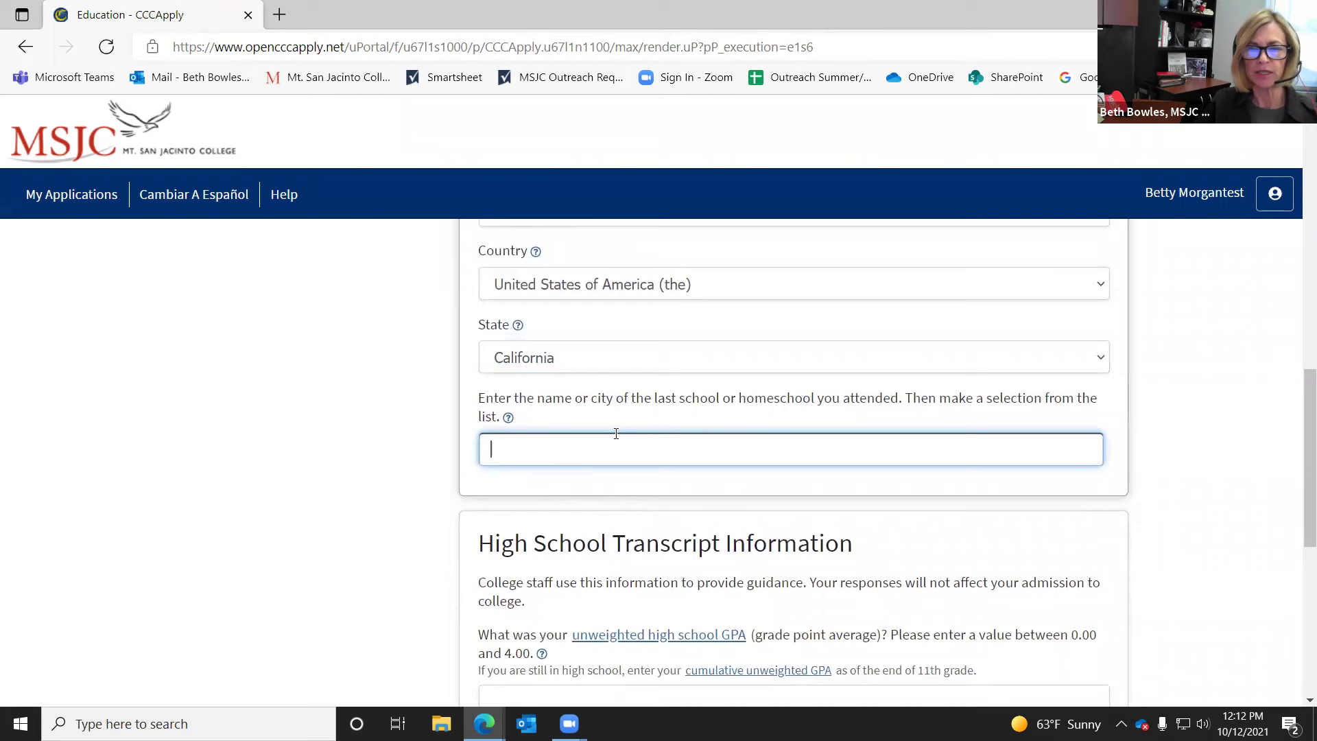
pyautogui.write('Perris')
pyautogui.scroll(-2, 749, 448)
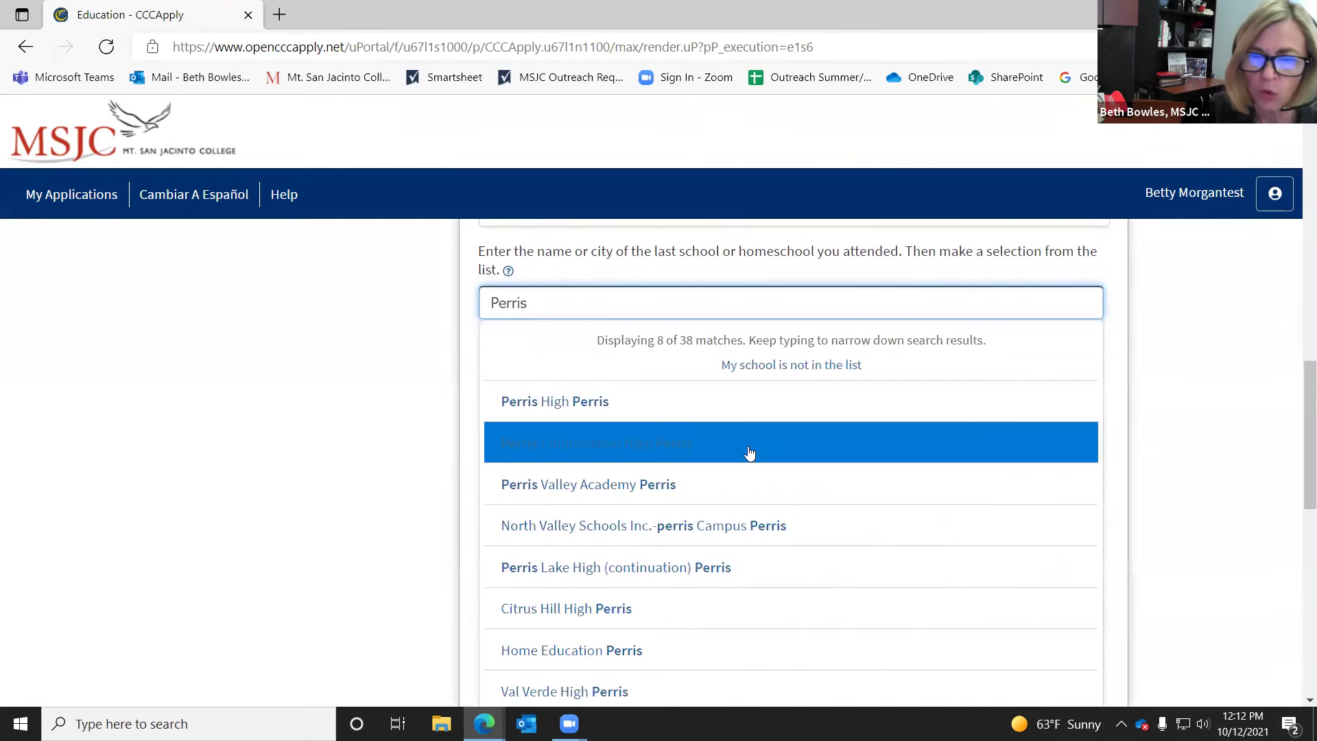
pyautogui.click(577, 406)
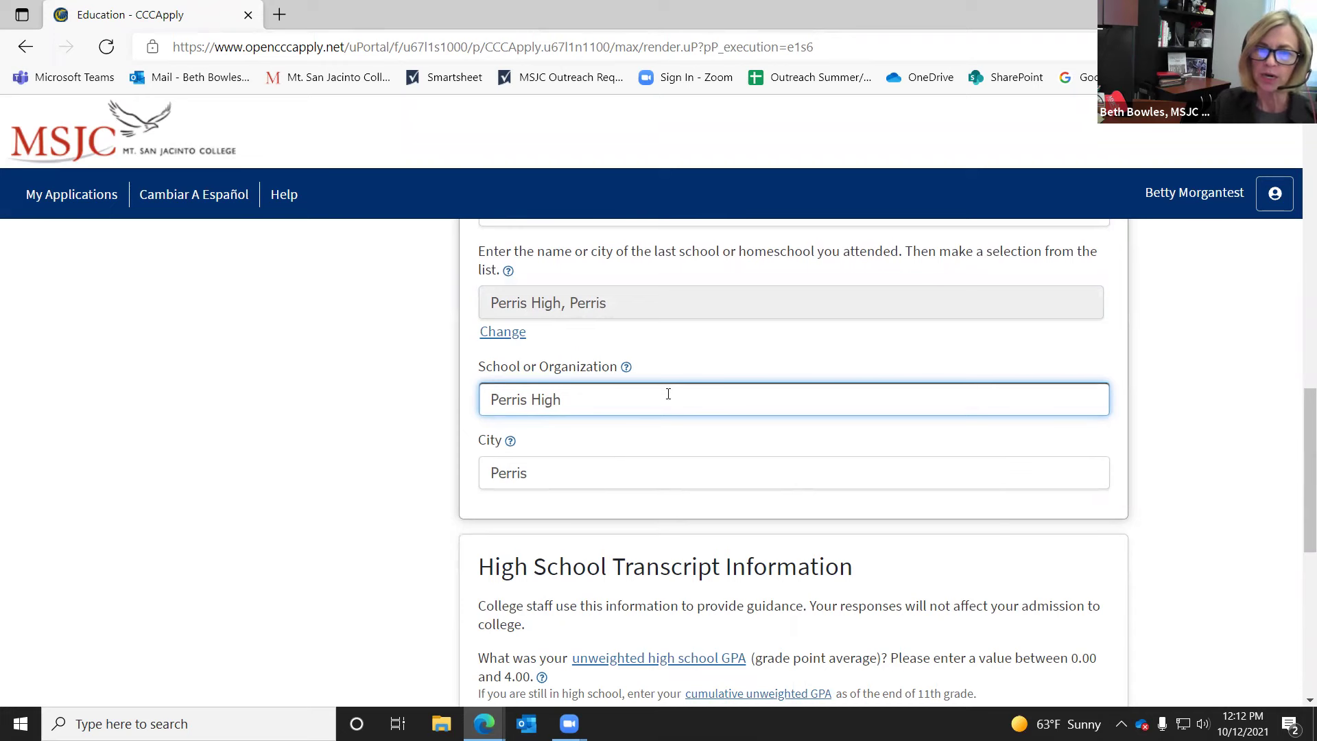
pyautogui.scroll(-3, 668, 394)
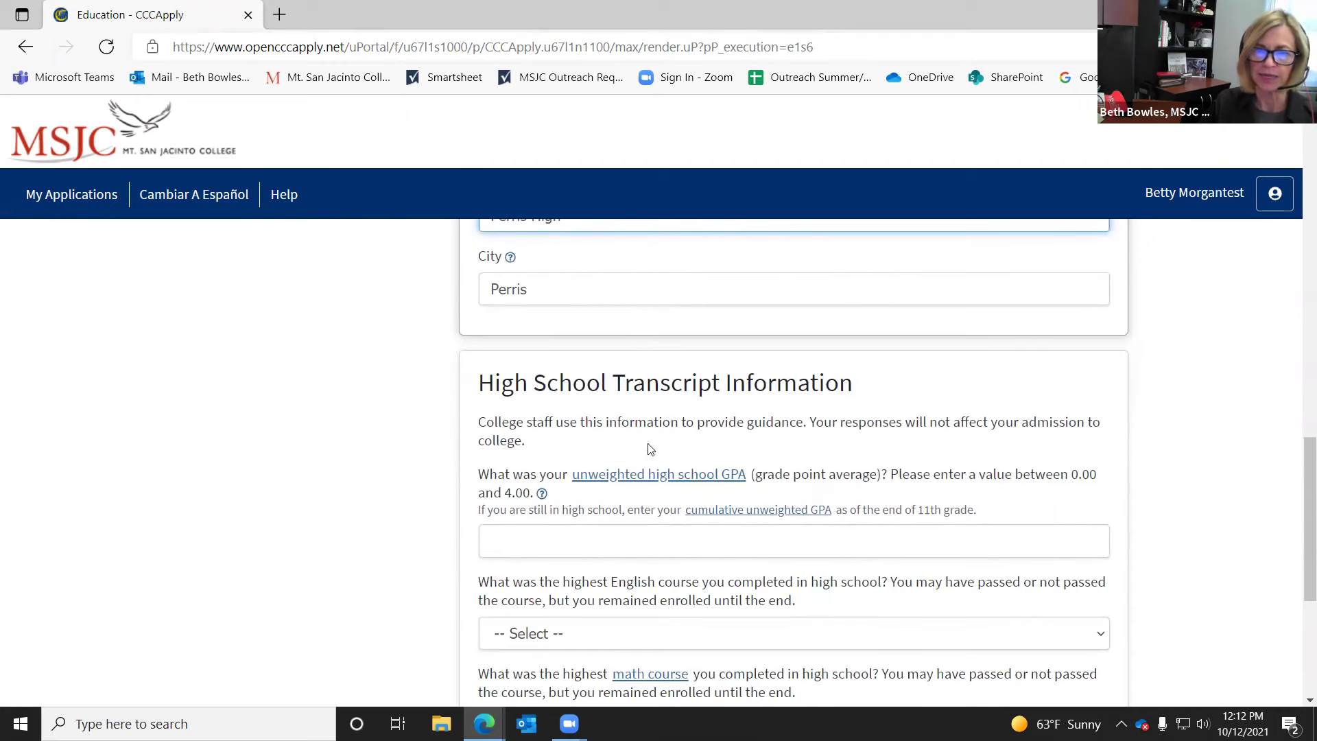
# Enter 3.5 as the unweighted high school GPA
pyautogui.scroll(1, 556, 408)
pyautogui.scroll(2, 569, 421)
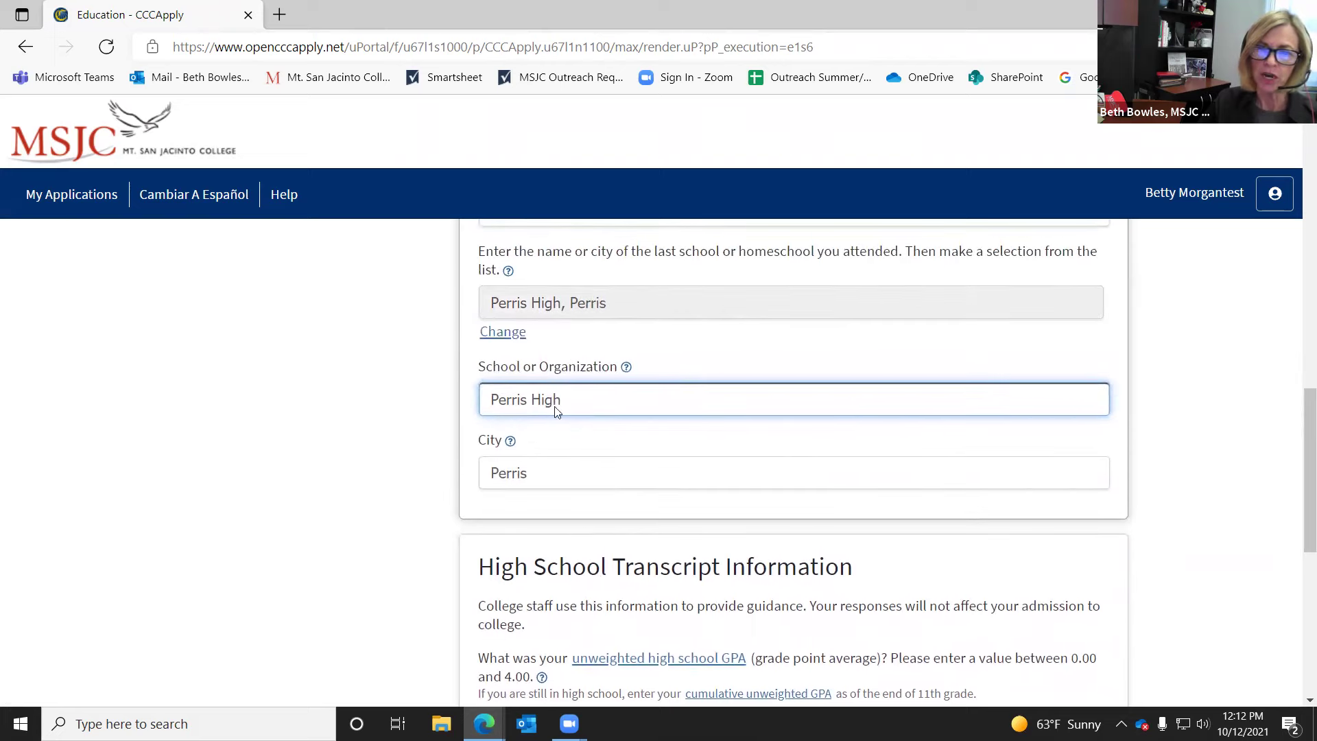
pyautogui.scroll(-6, 591, 369)
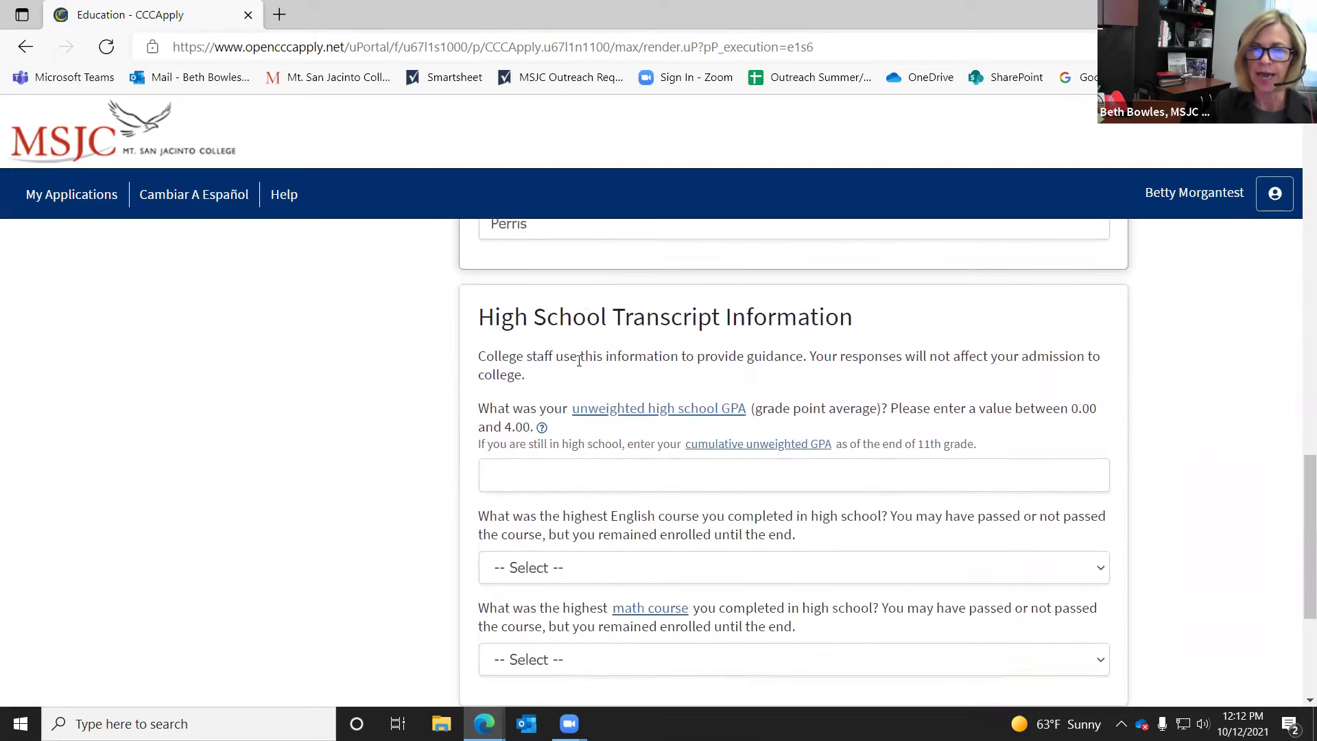
pyautogui.scroll(2, 581, 391)
pyautogui.scroll(-3, 603, 382)
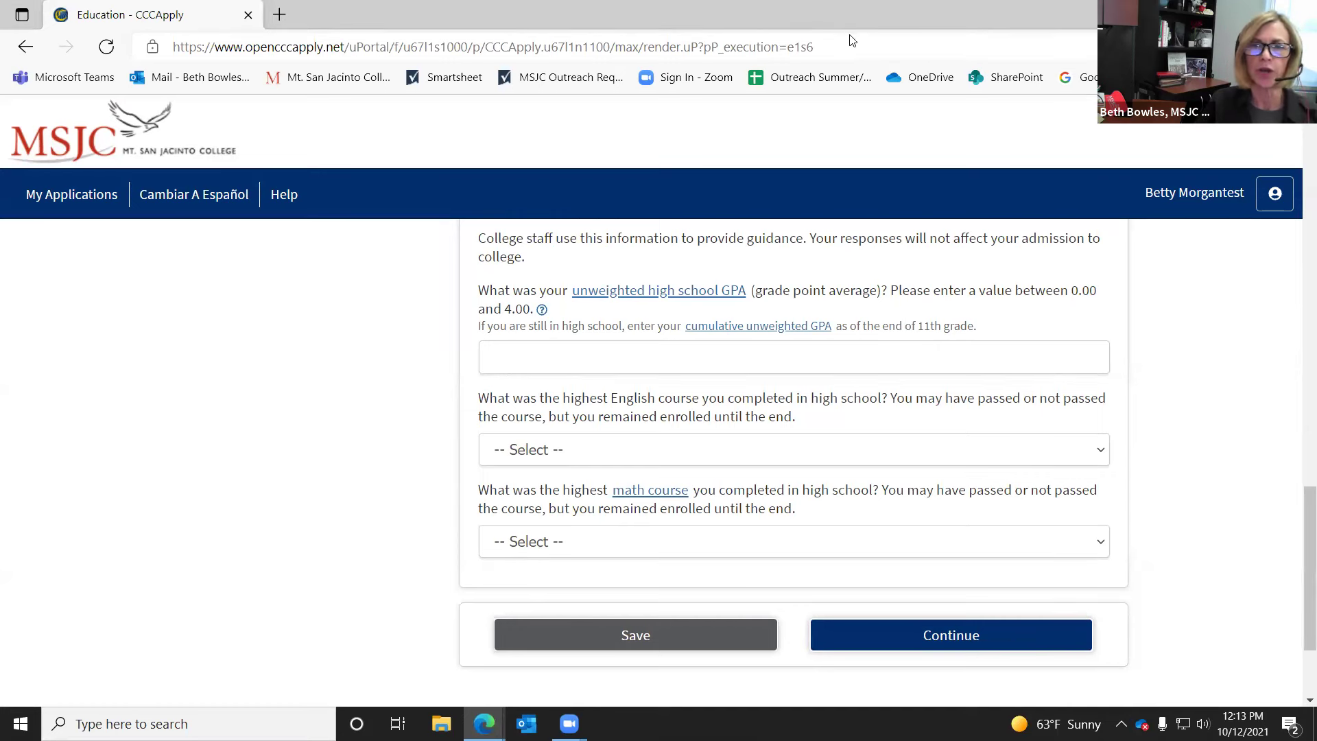
pyautogui.click(630, 347)
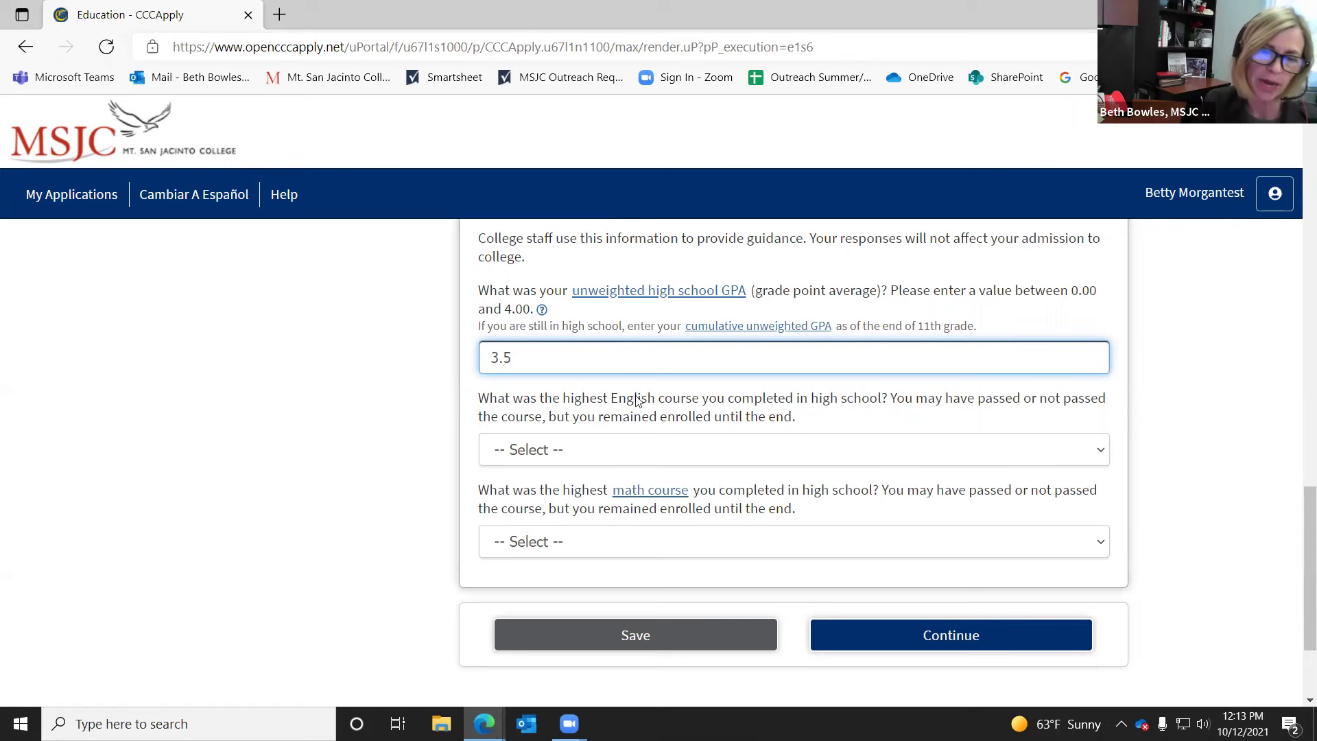
# Record 12th grade English Composition or Literature as the highest English course, grade B+
pyautogui.click(668, 456)
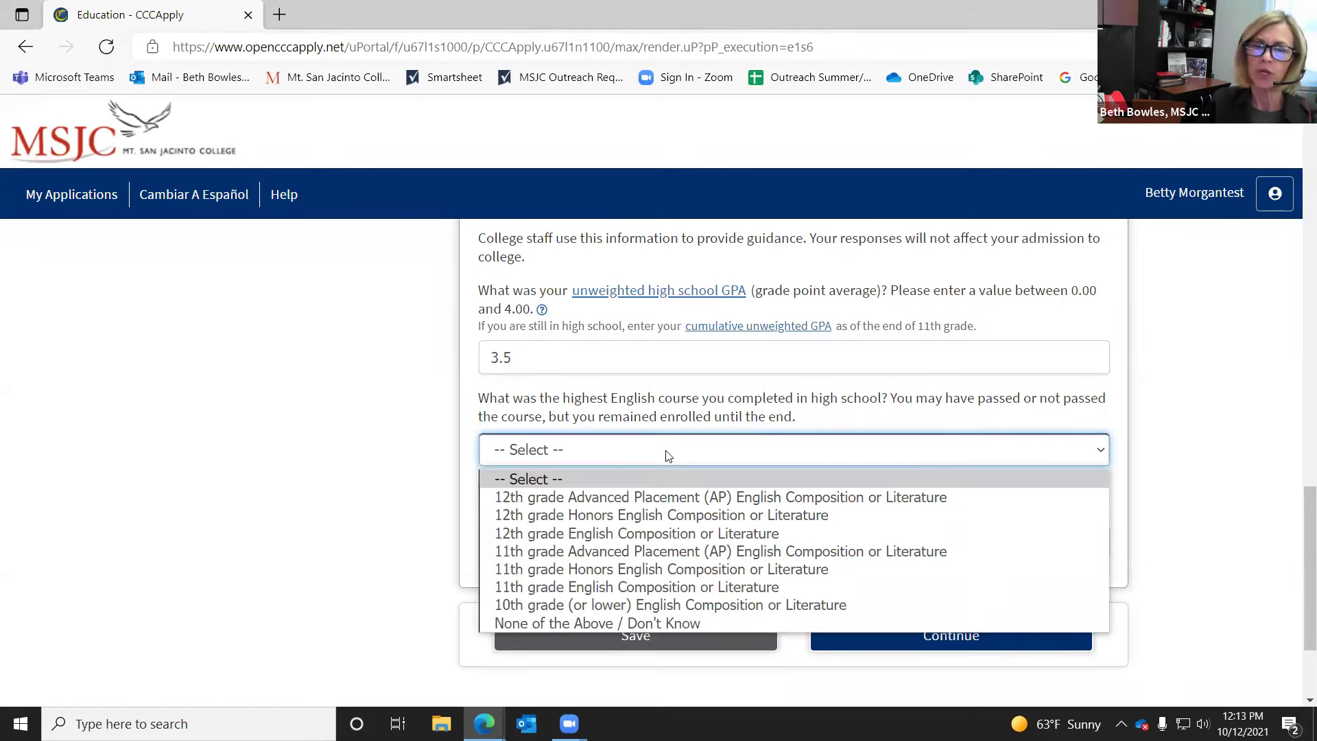
pyautogui.click(716, 537)
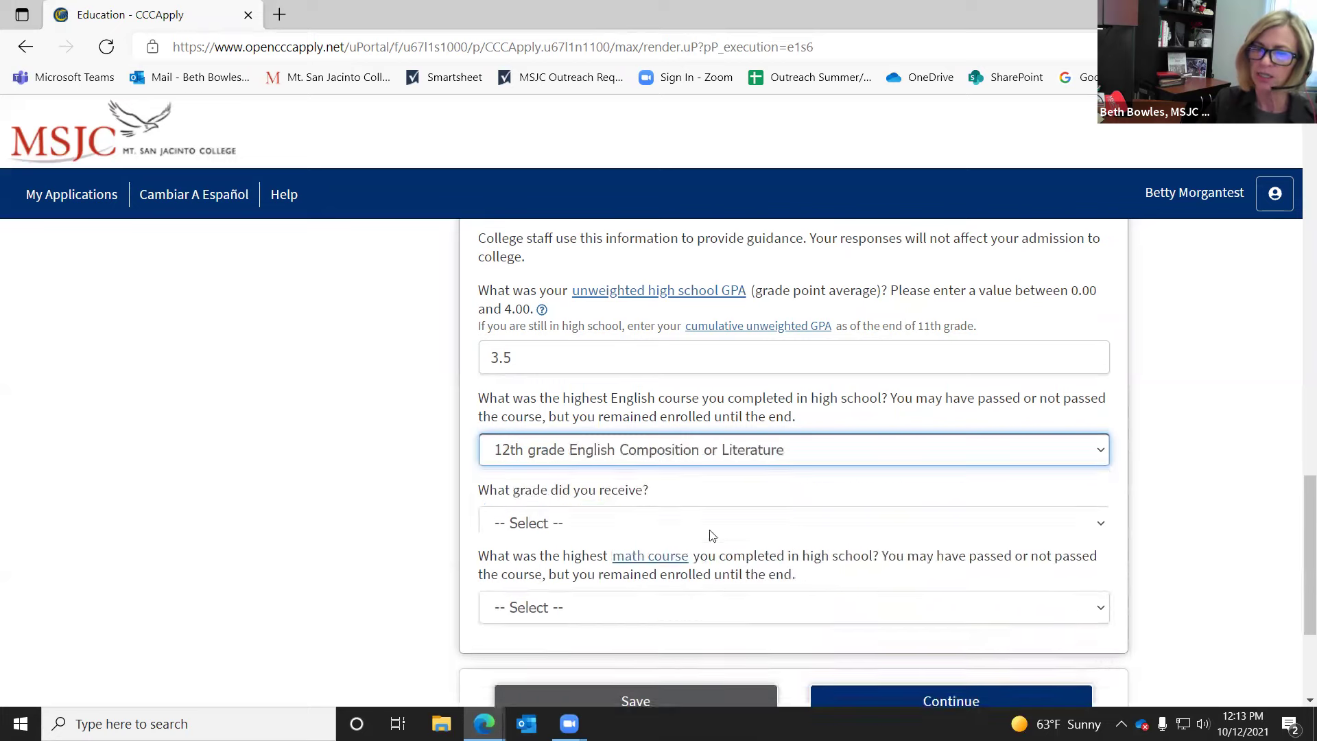
pyautogui.click(635, 522)
pyautogui.click(583, 295)
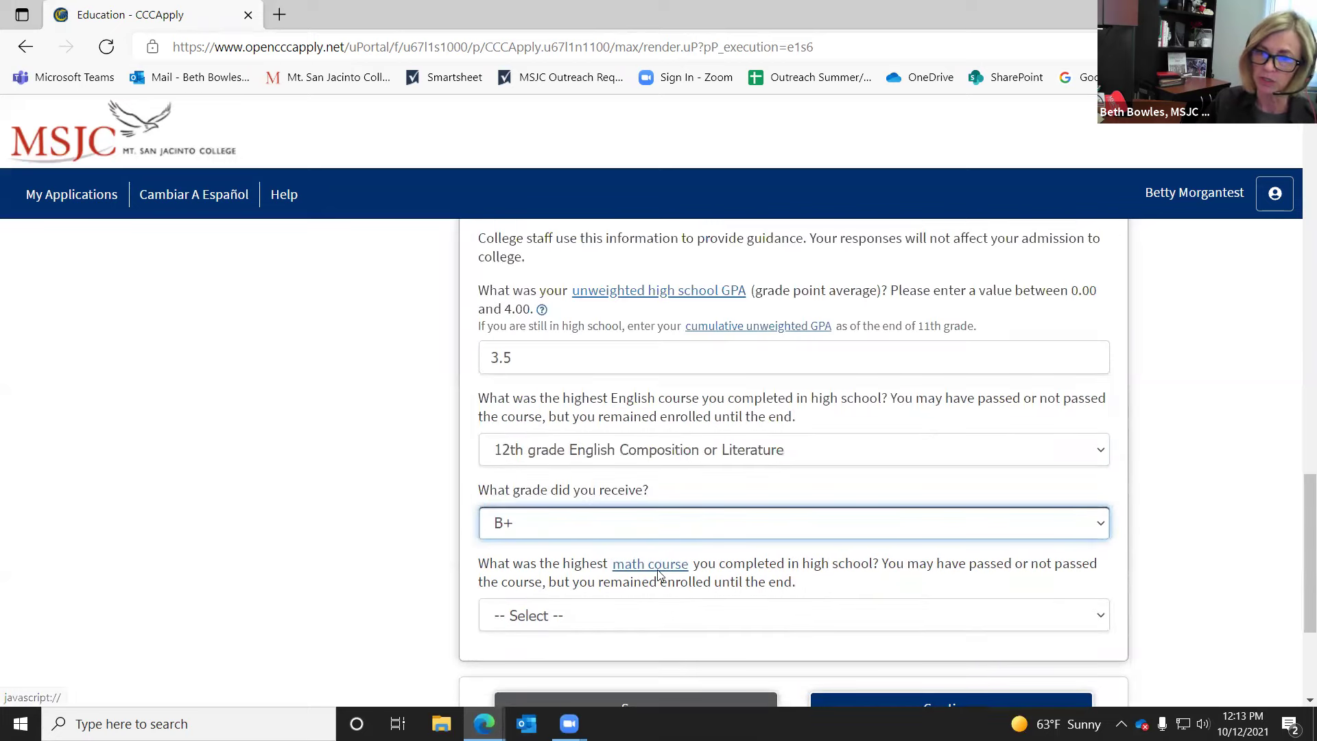
pyautogui.scroll(-3, 636, 535)
# Record Pre-algebra as the highest math course with grade B and save the Education step
pyautogui.click(598, 436)
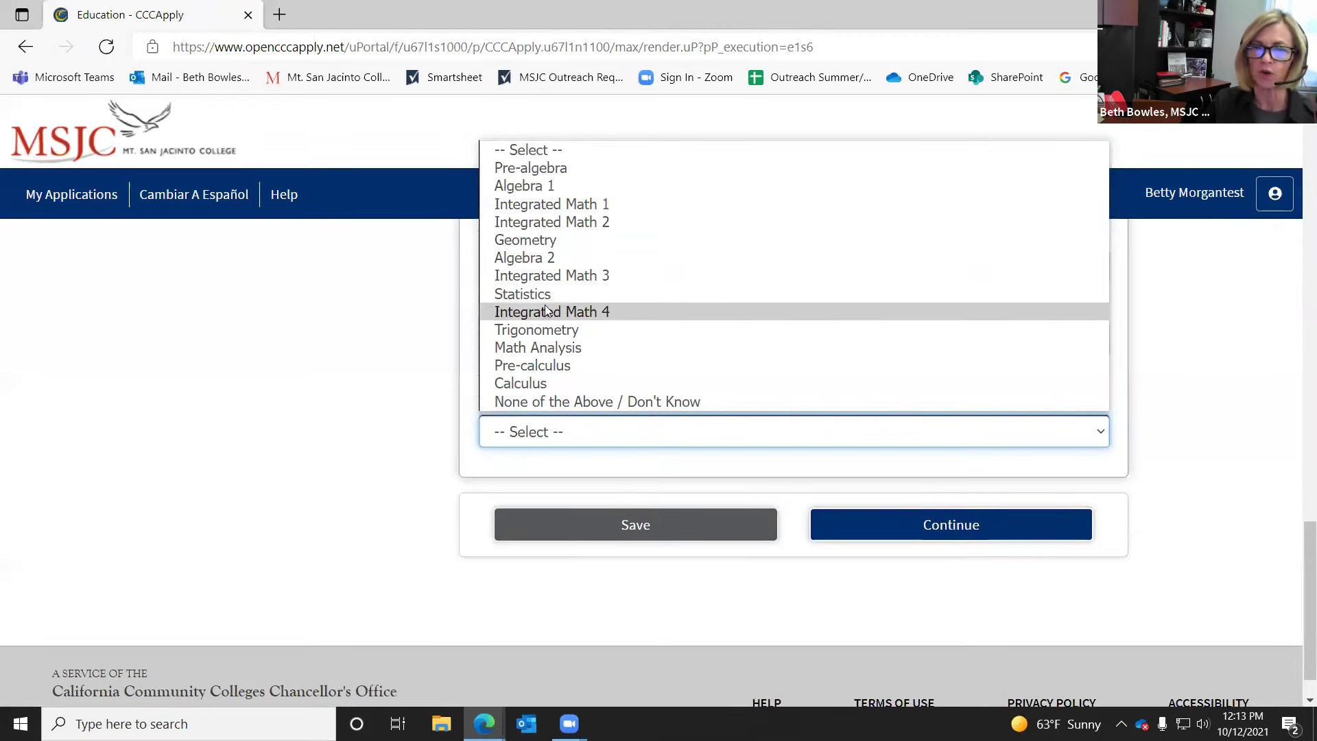
pyautogui.click(539, 169)
pyautogui.click(597, 503)
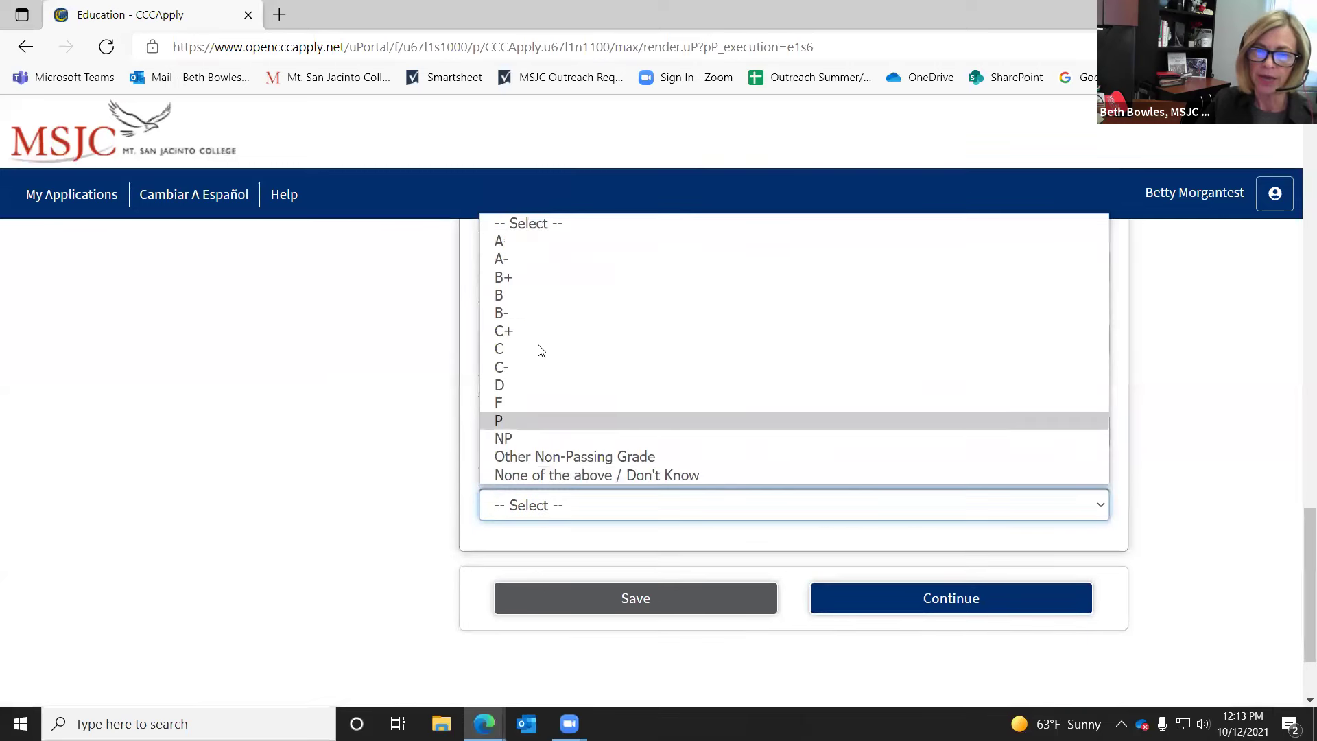
pyautogui.click(521, 291)
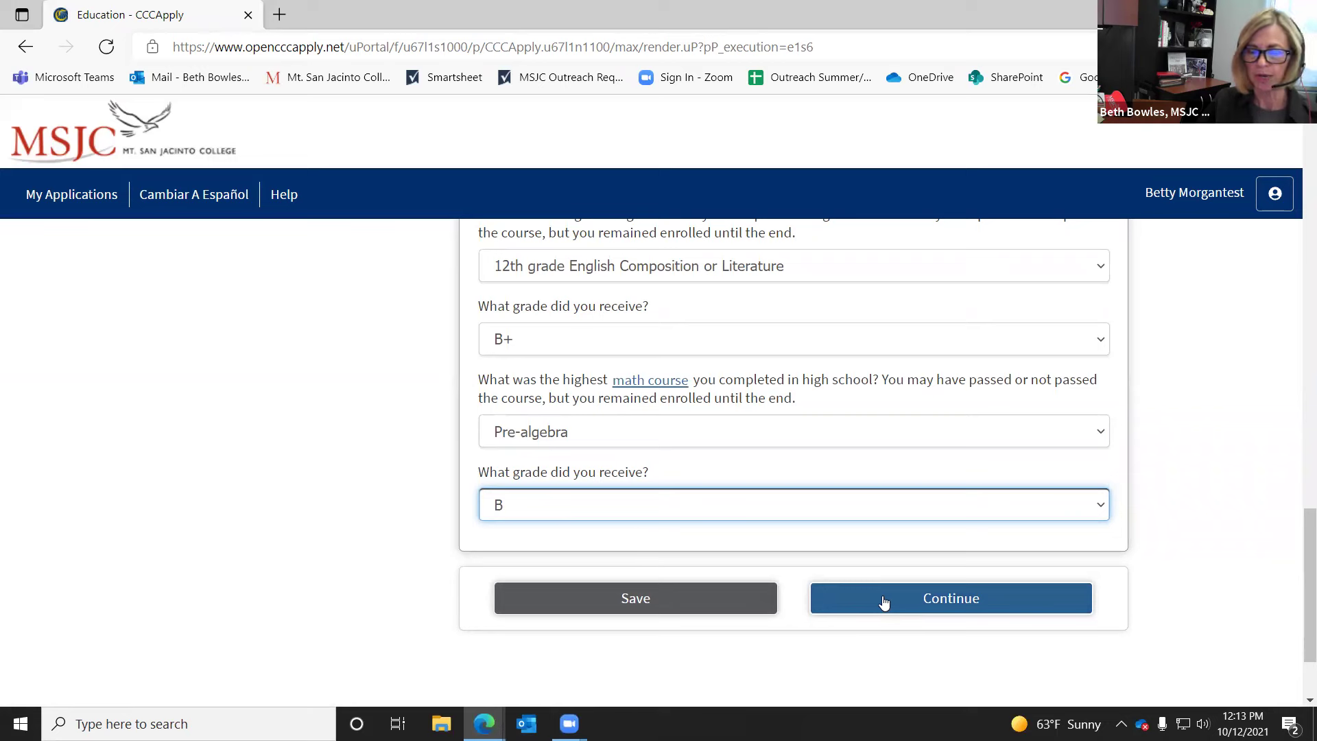
pyautogui.scroll(3, 782, 471)
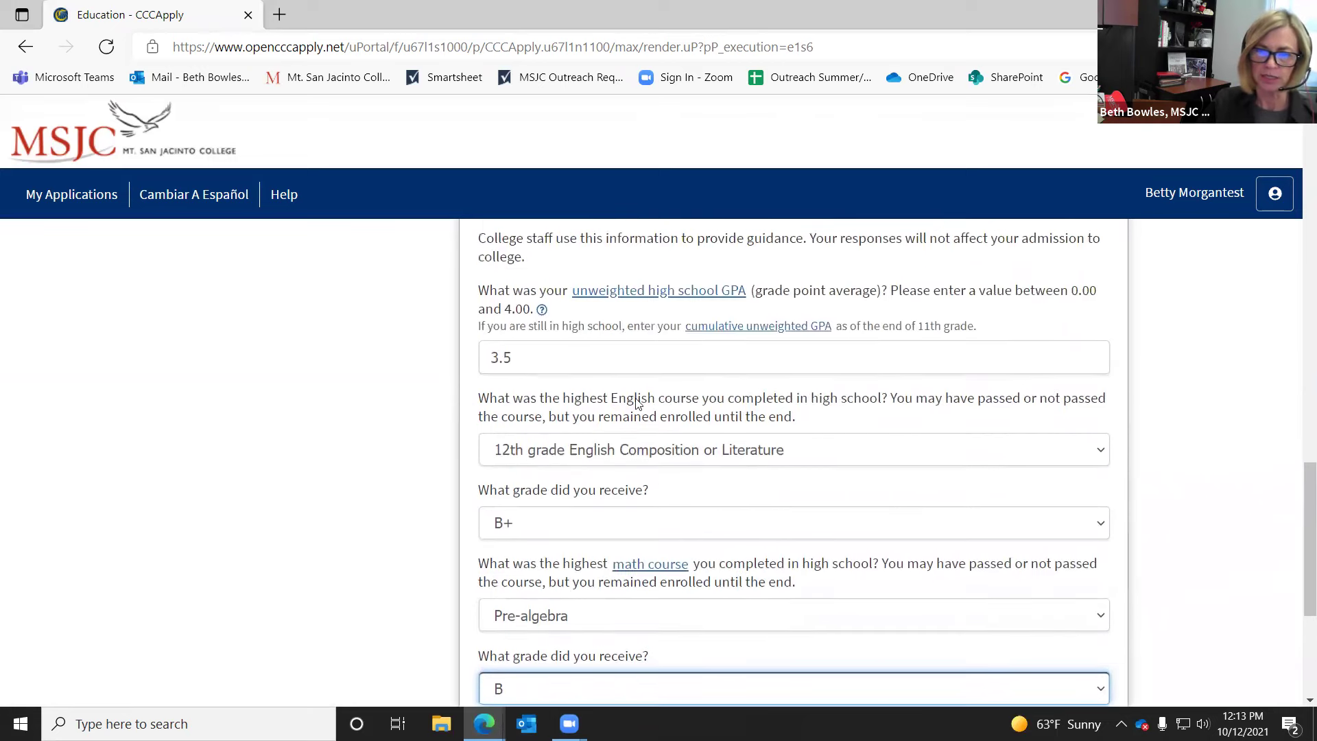
pyautogui.scroll(-3, 690, 573)
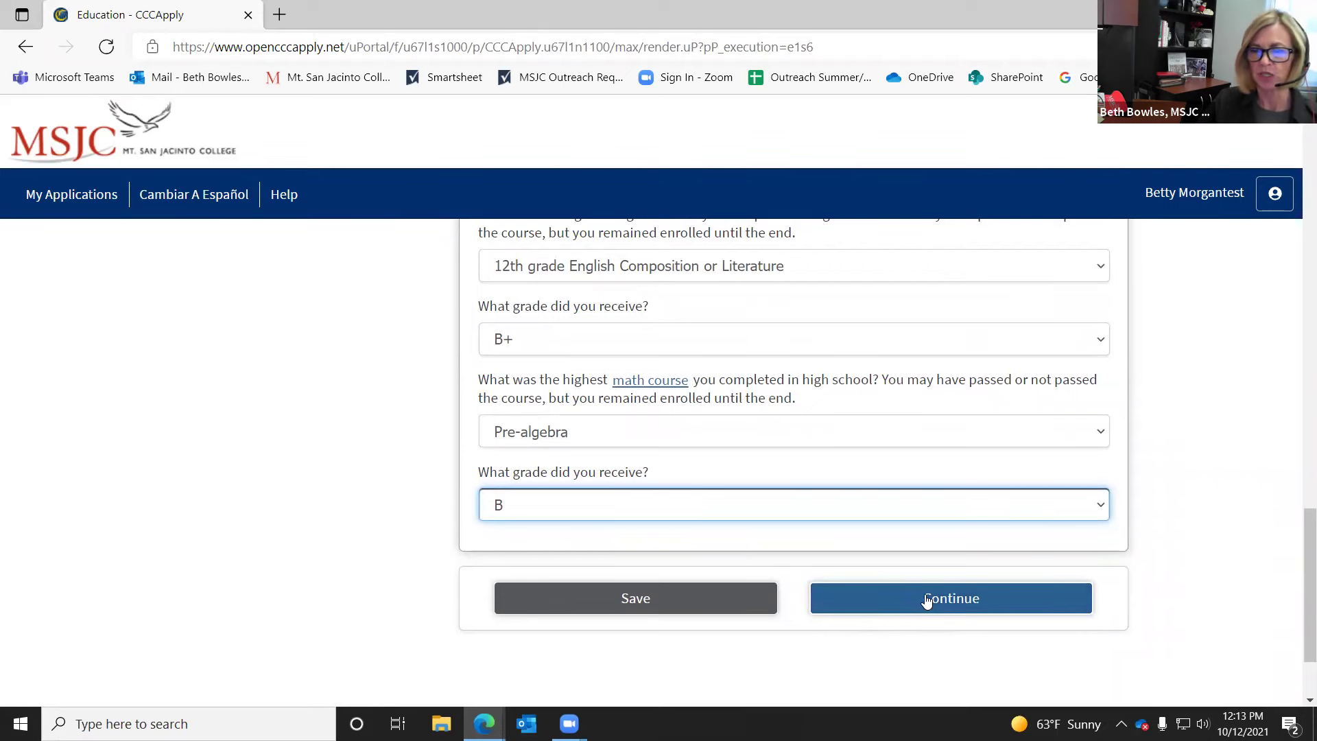
pyautogui.click(926, 601)
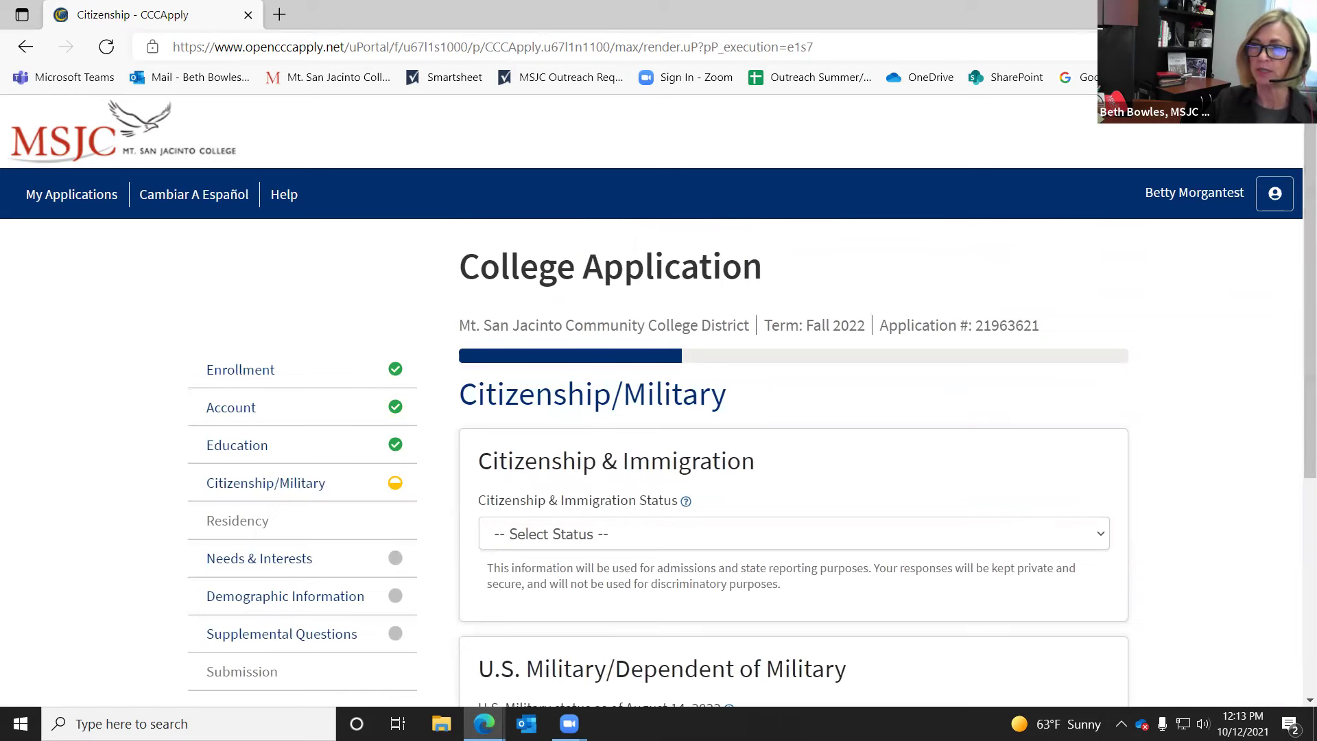
# Try Permanent Resident as citizenship status to reveal the Alien Registration Number field
pyautogui.scroll(-2, 820, 356)
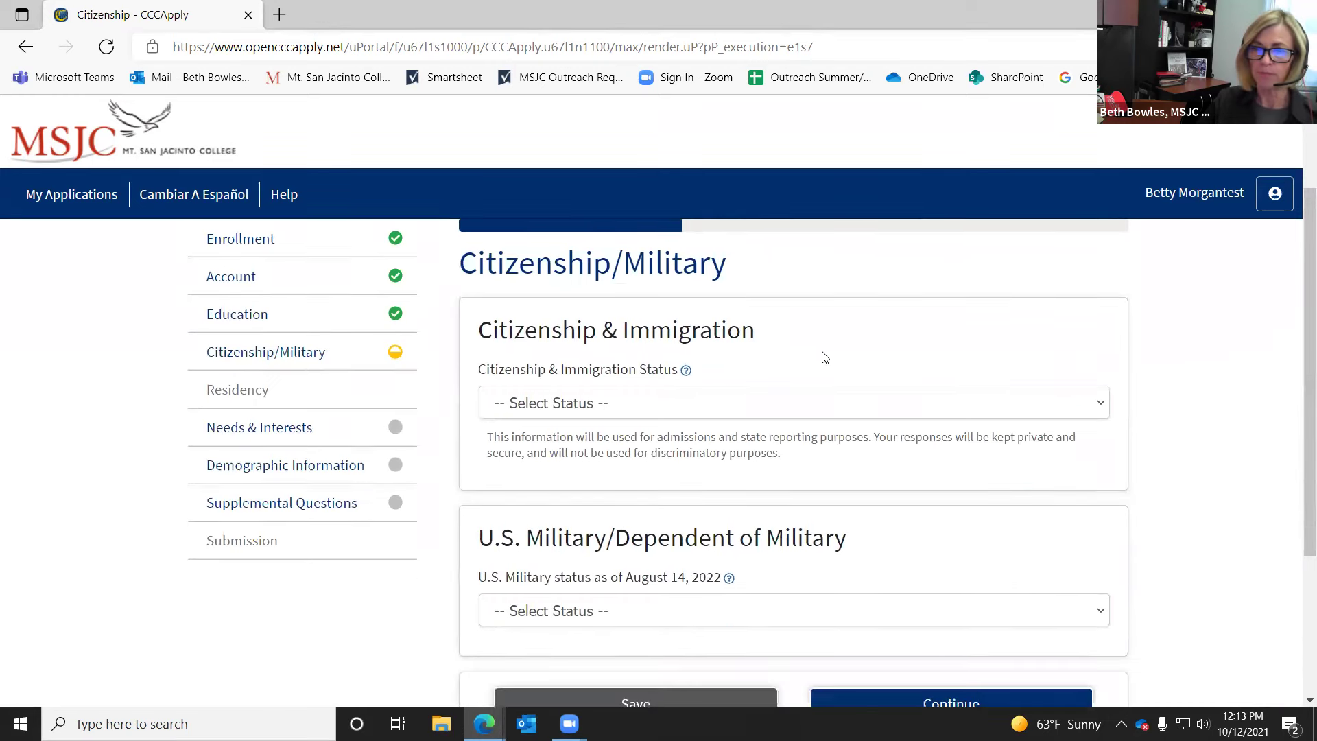
pyautogui.click(789, 405)
pyautogui.click(584, 449)
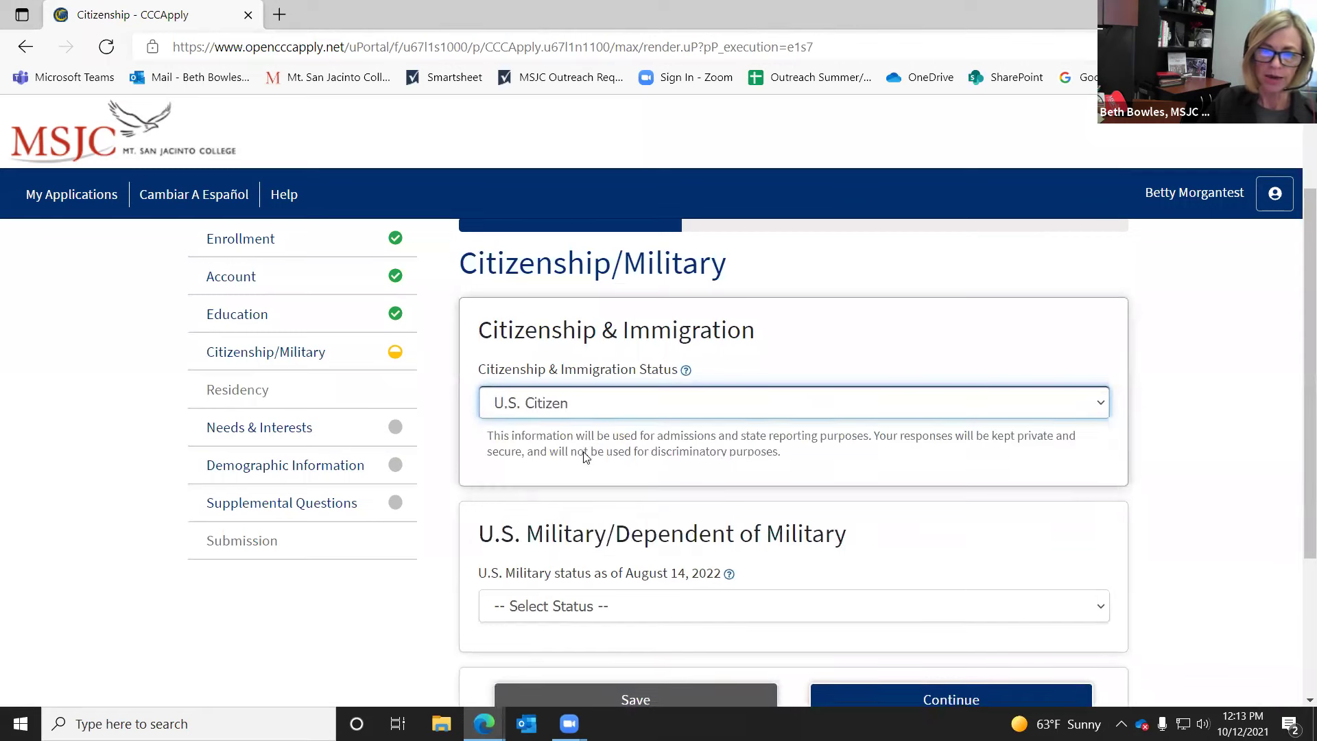
pyautogui.click(625, 403)
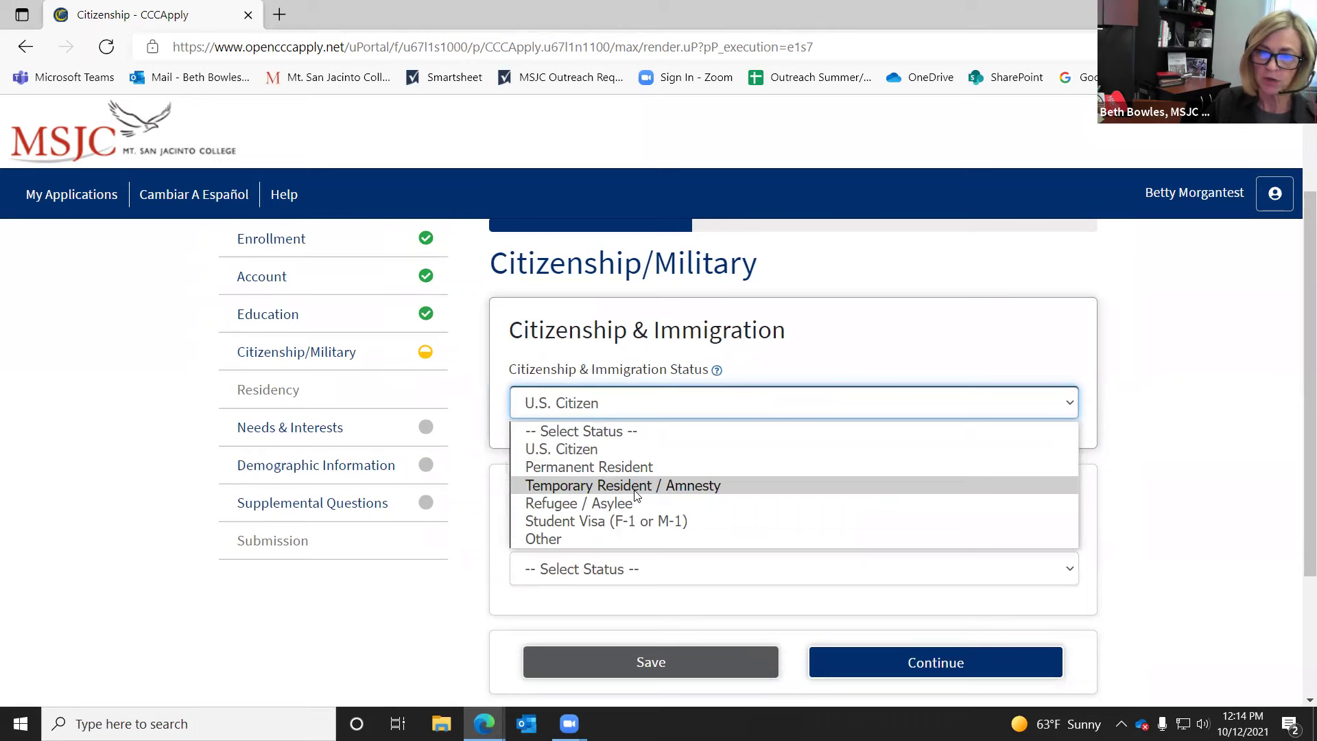
pyautogui.click(625, 467)
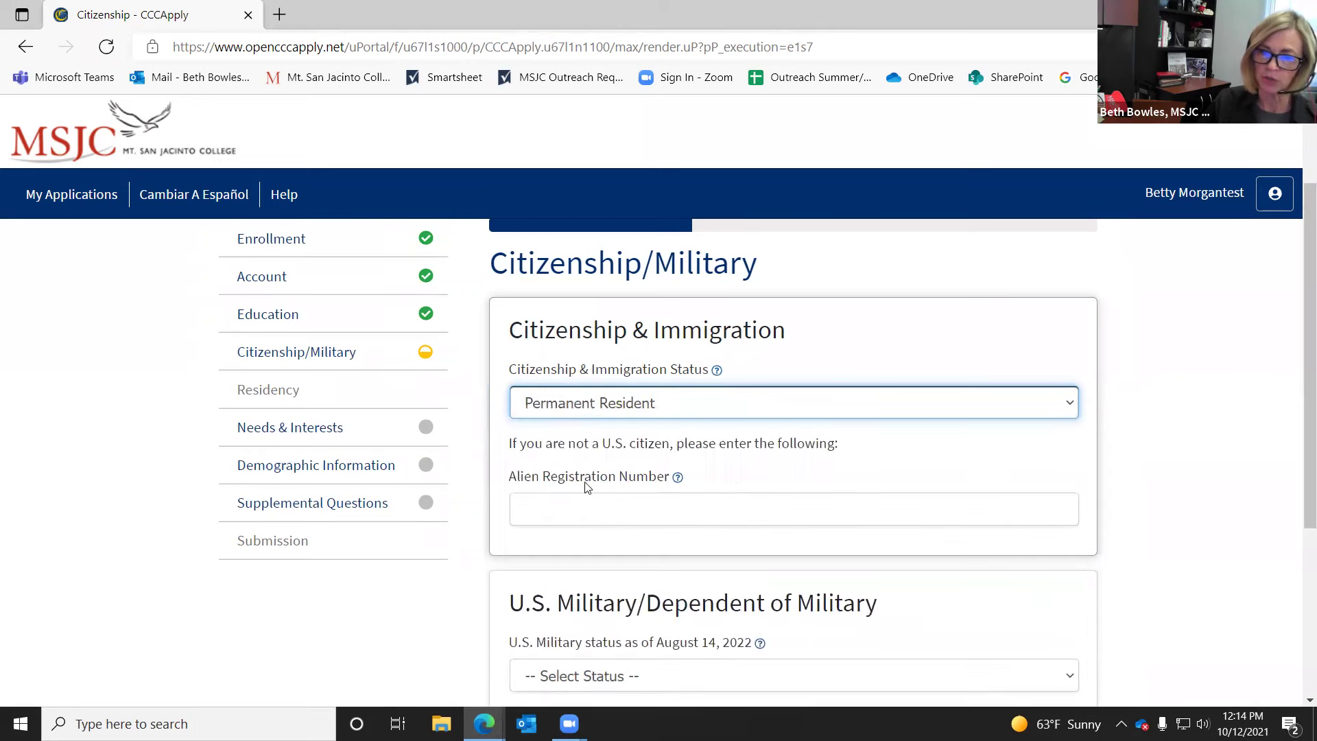
pyautogui.click(573, 508)
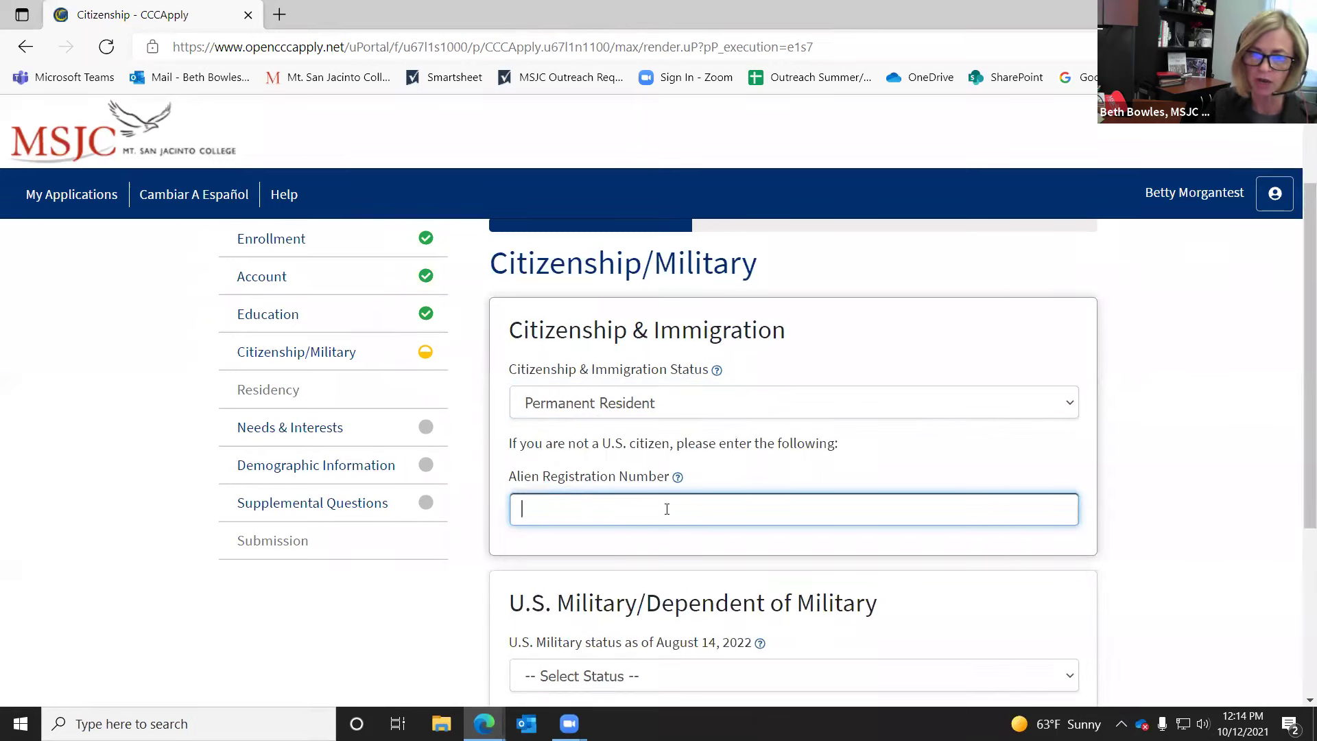
# Return citizenship status to U.S. Citizen and bring up the military status choices
pyautogui.click(714, 406)
pyautogui.click(664, 450)
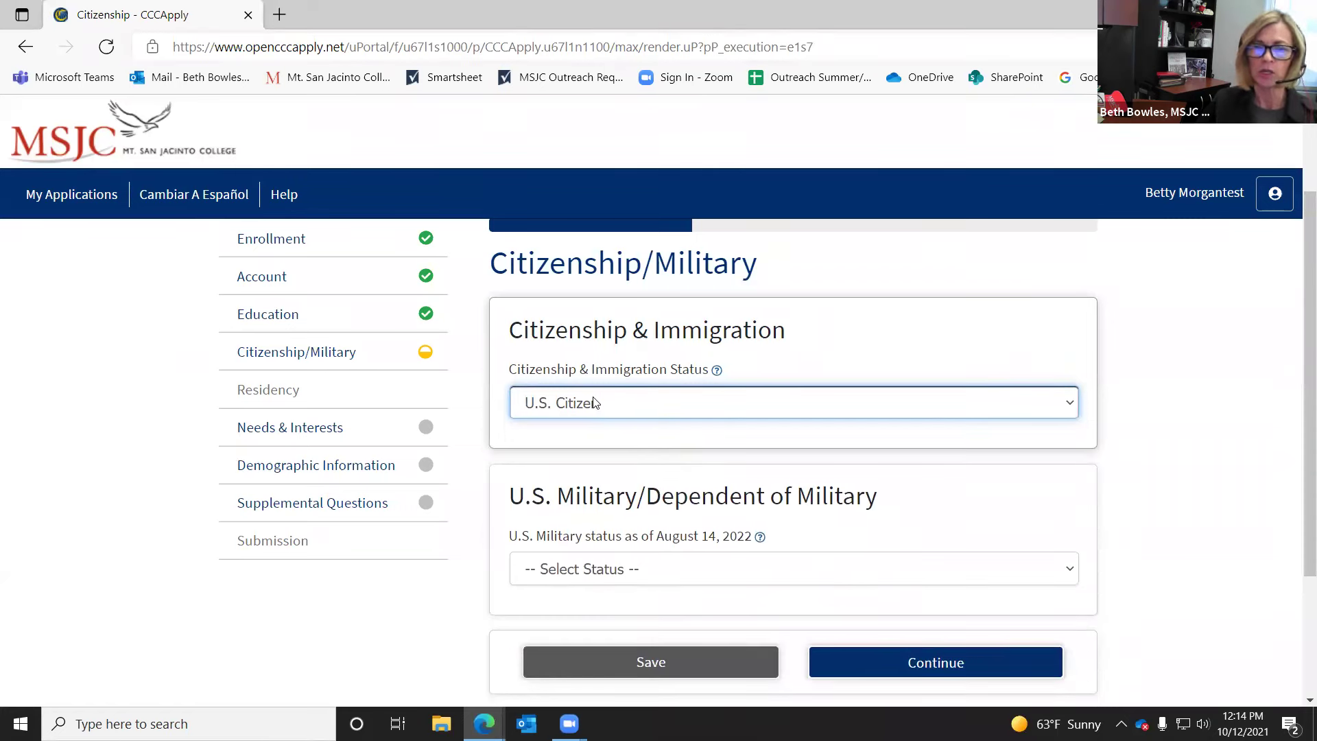
pyautogui.scroll(-3, 1299, 360)
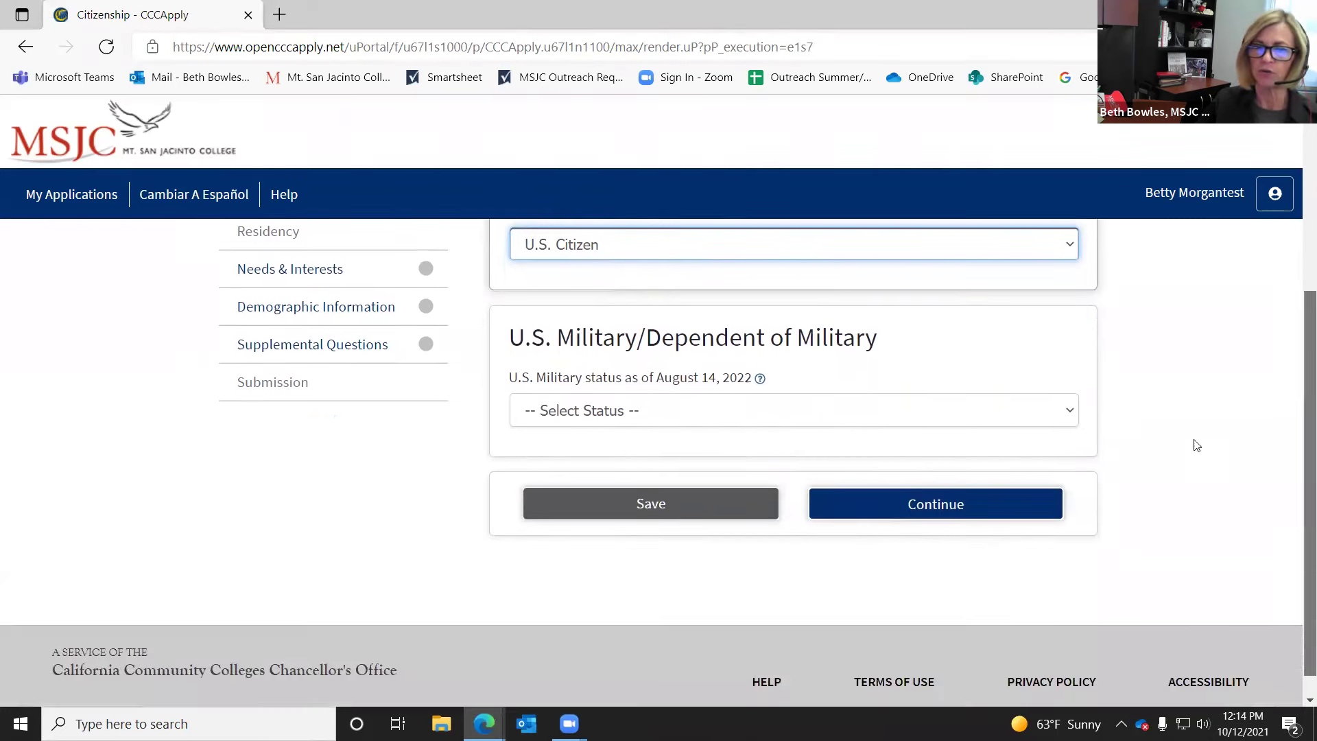
pyautogui.click(653, 413)
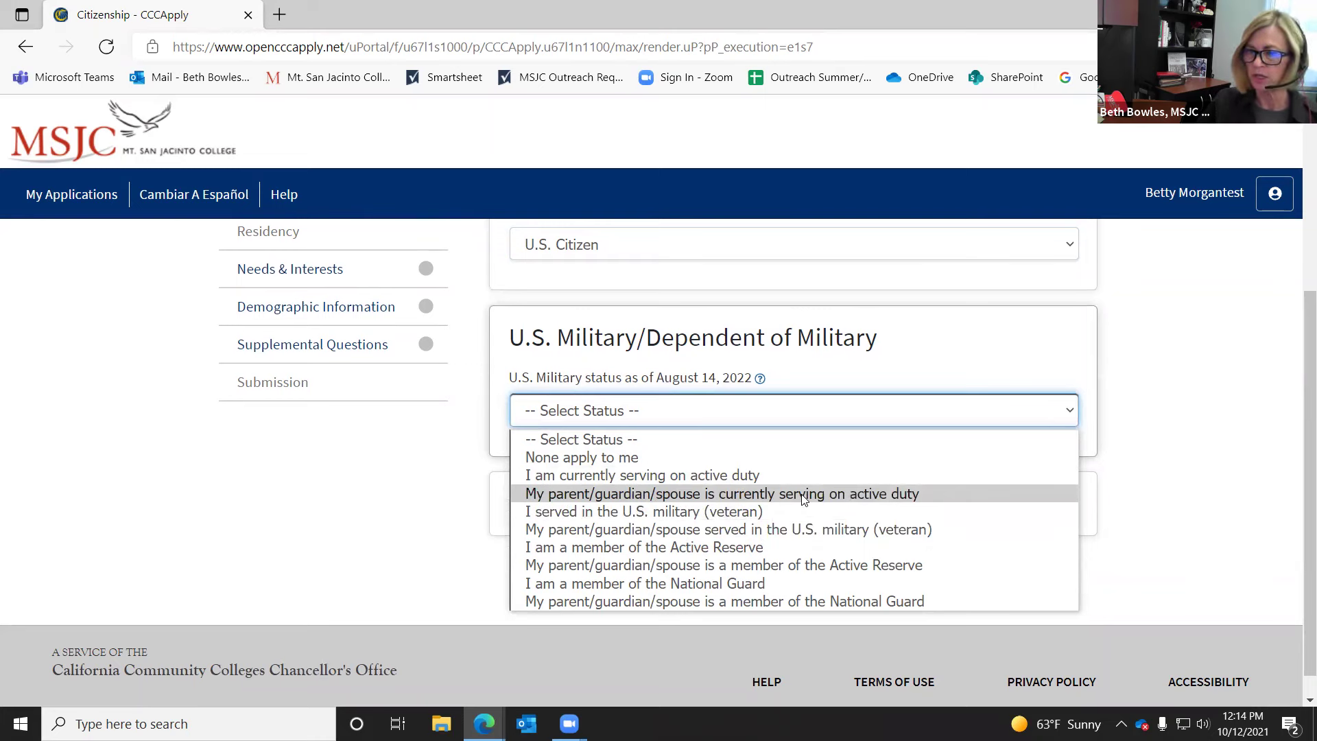
# Preview the parent/guardian/spouse active-duty option, then set military status to None apply to me and continue
pyautogui.click(826, 495)
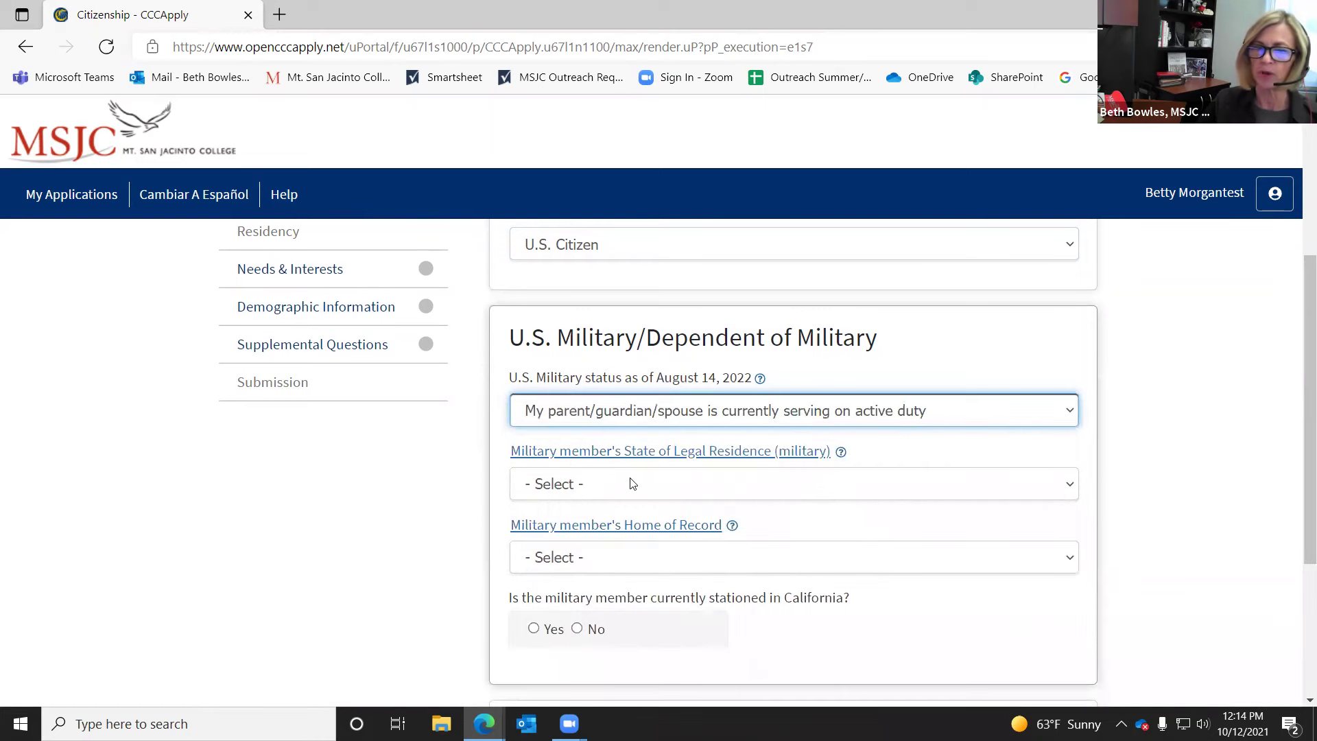
pyautogui.click(632, 486)
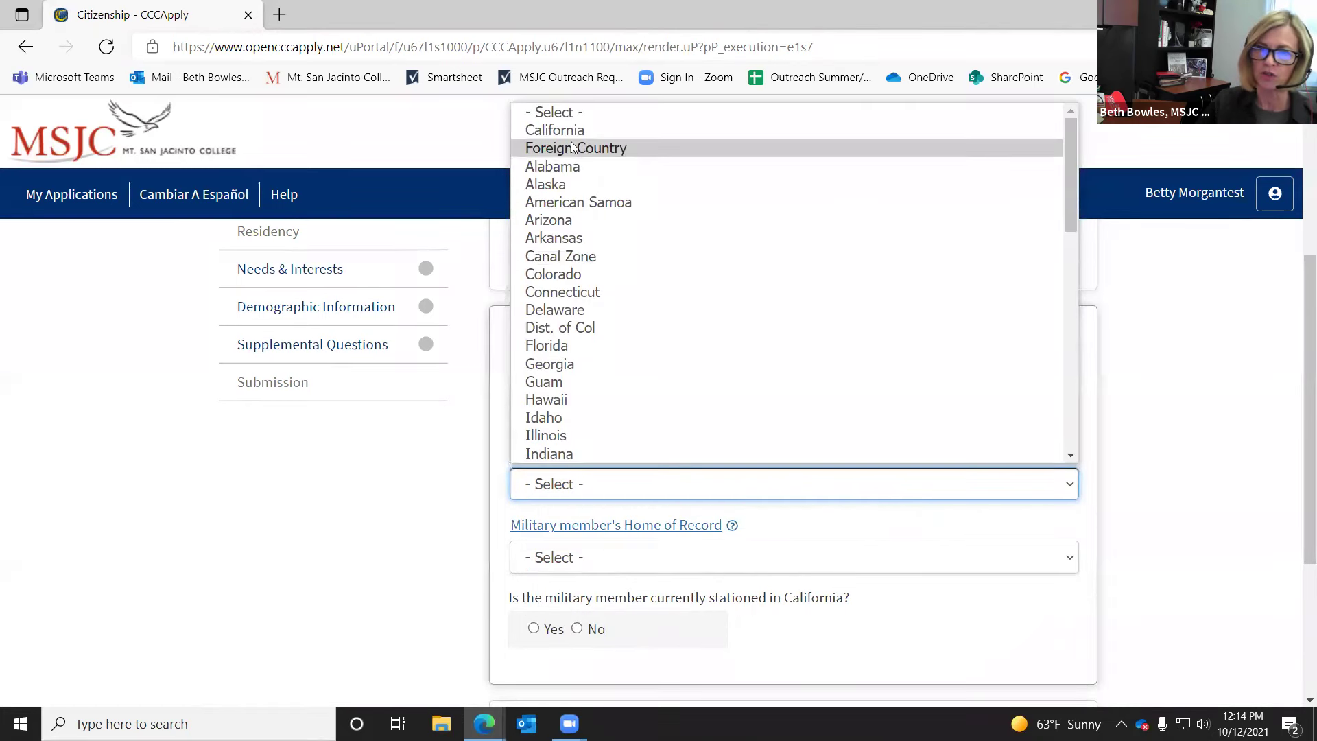
pyautogui.click(402, 511)
pyautogui.click(1066, 413)
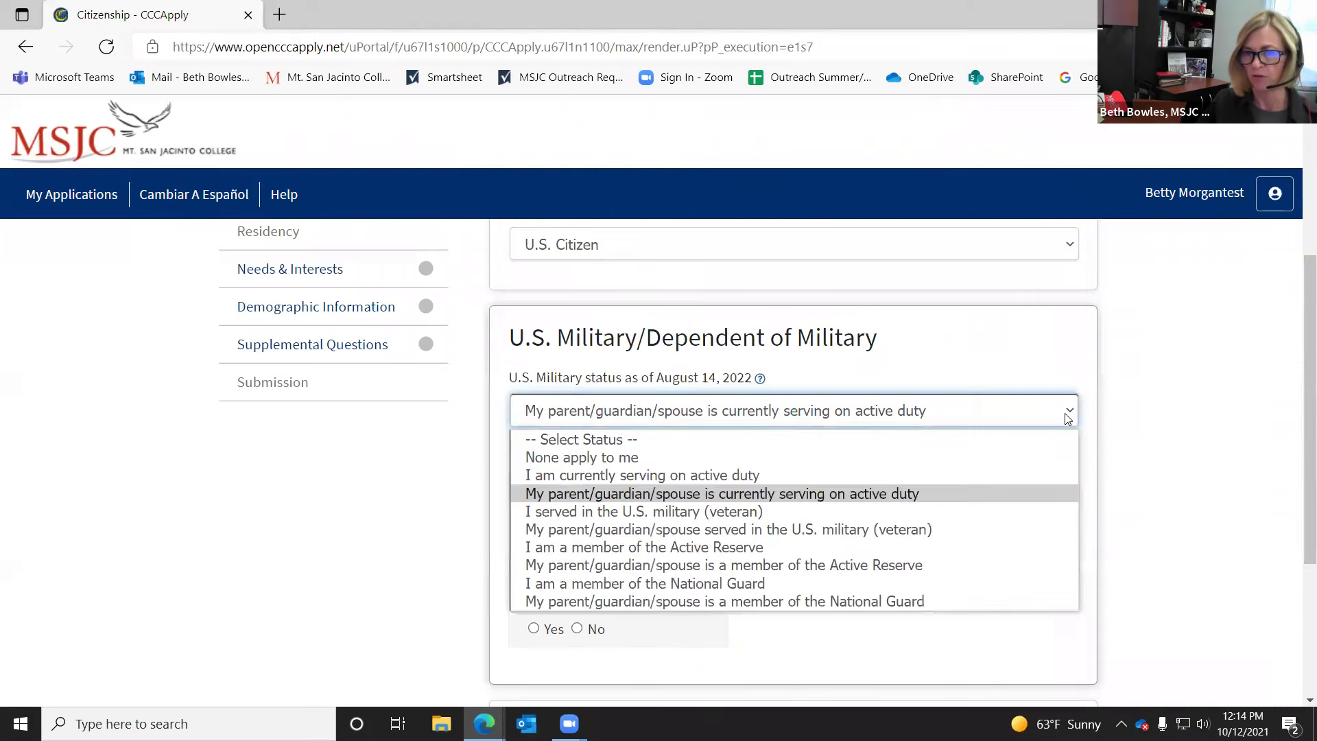
pyautogui.click(621, 457)
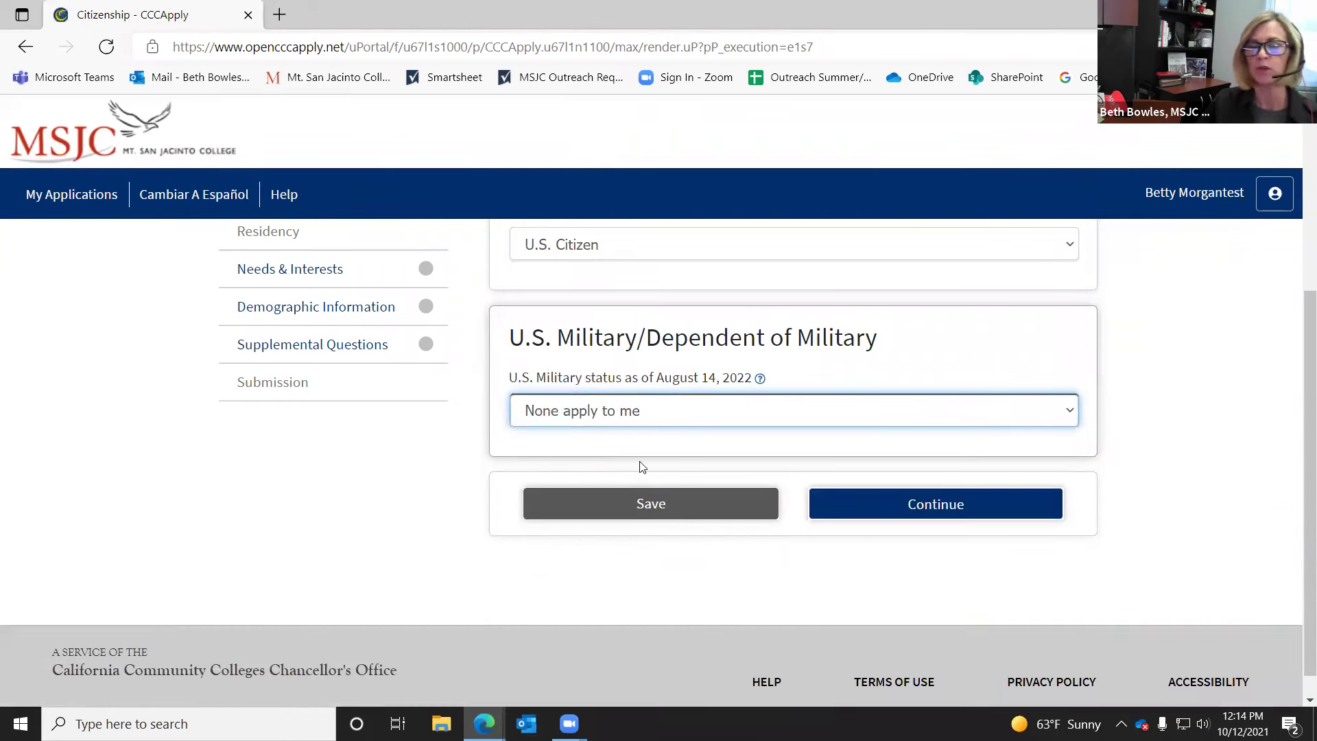
pyautogui.click(910, 504)
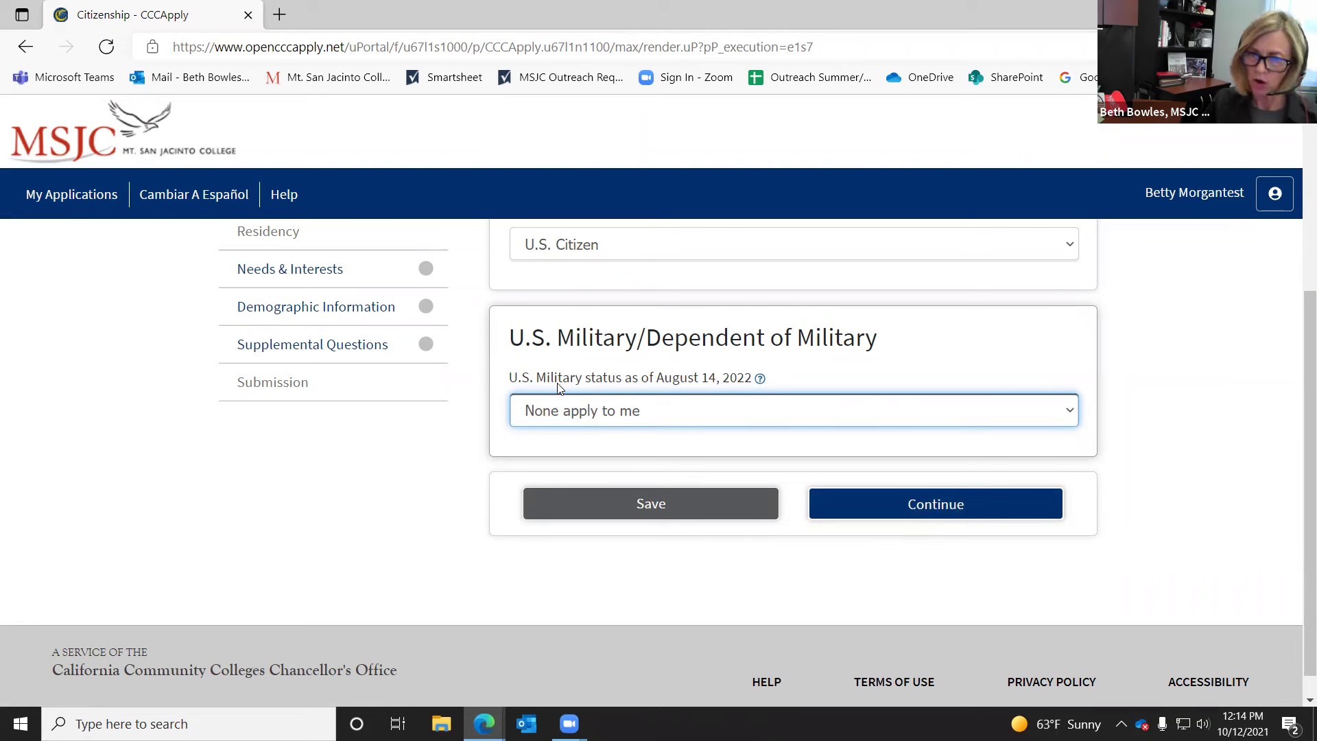
pyautogui.click(922, 506)
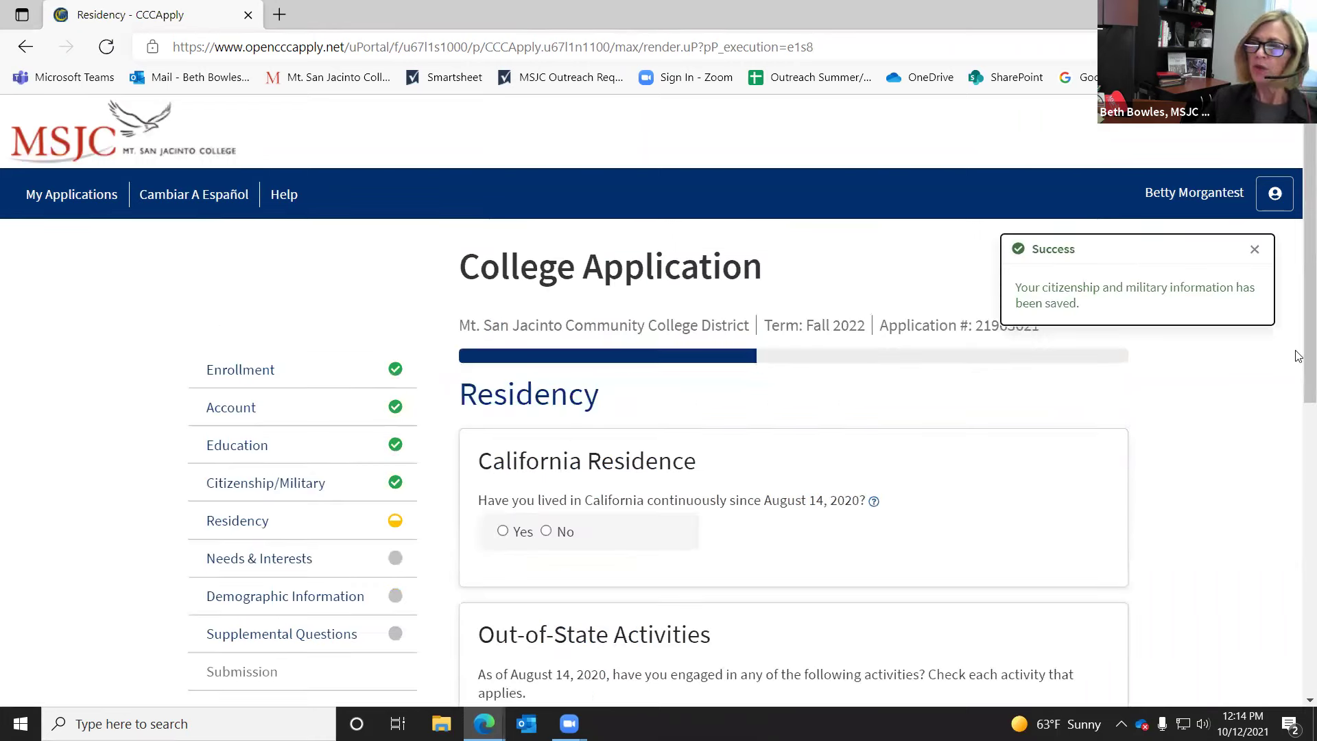
# Answer Yes to continuous California residence since August 14, 2020
pyautogui.scroll(-2, 1298, 357)
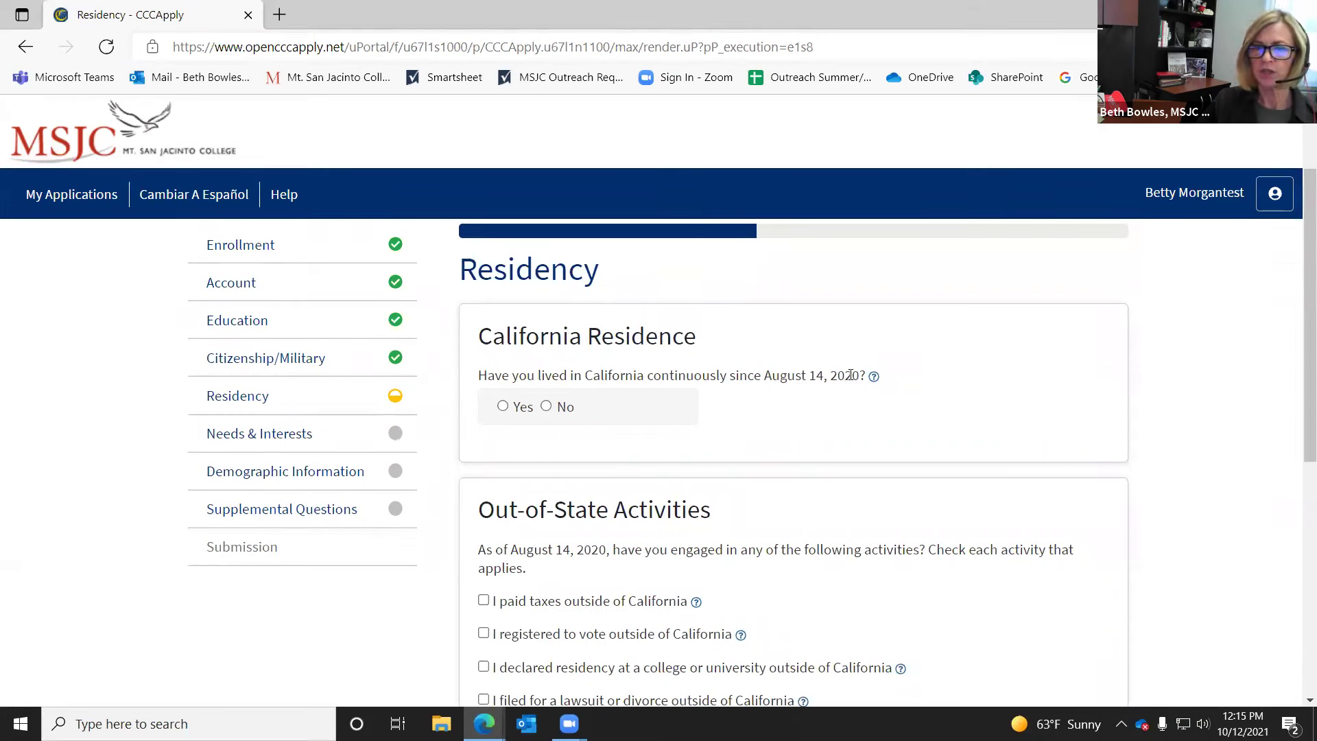
pyautogui.moveTo(860, 375); pyautogui.dragTo(764, 375)
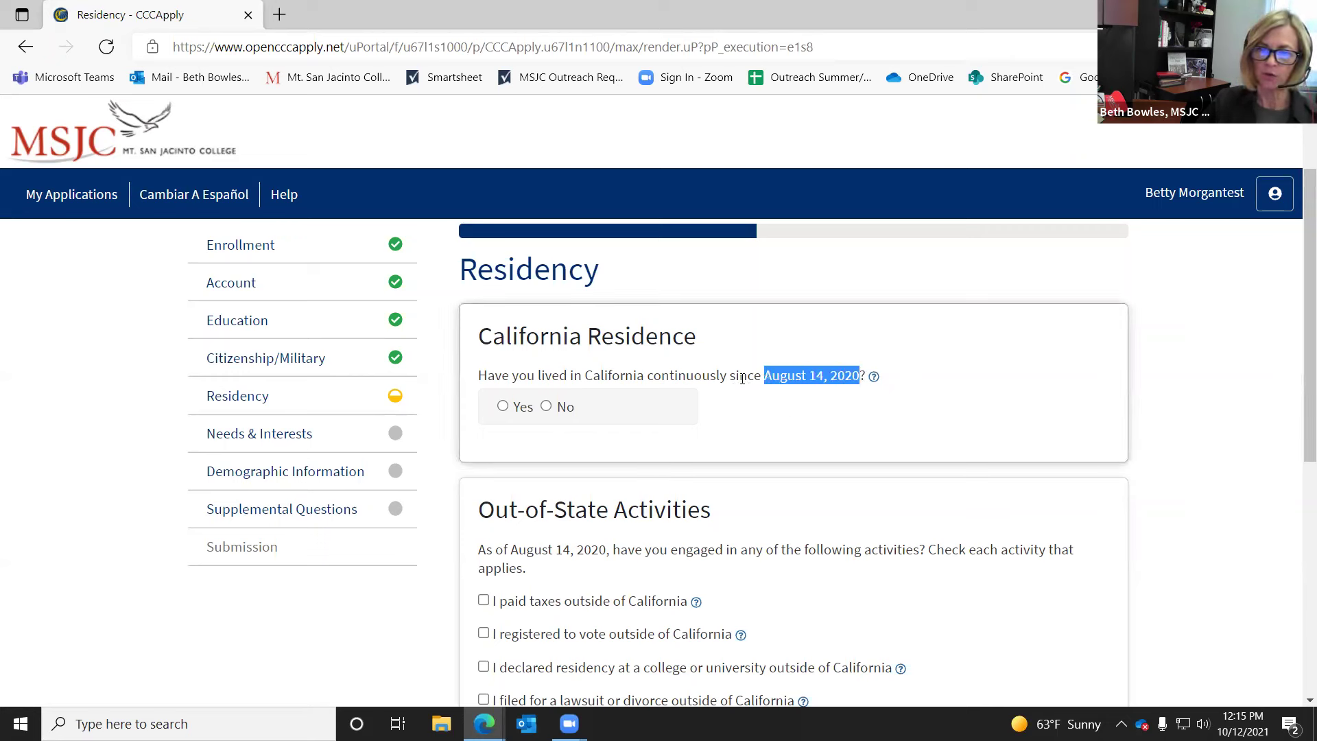
pyautogui.click(705, 371)
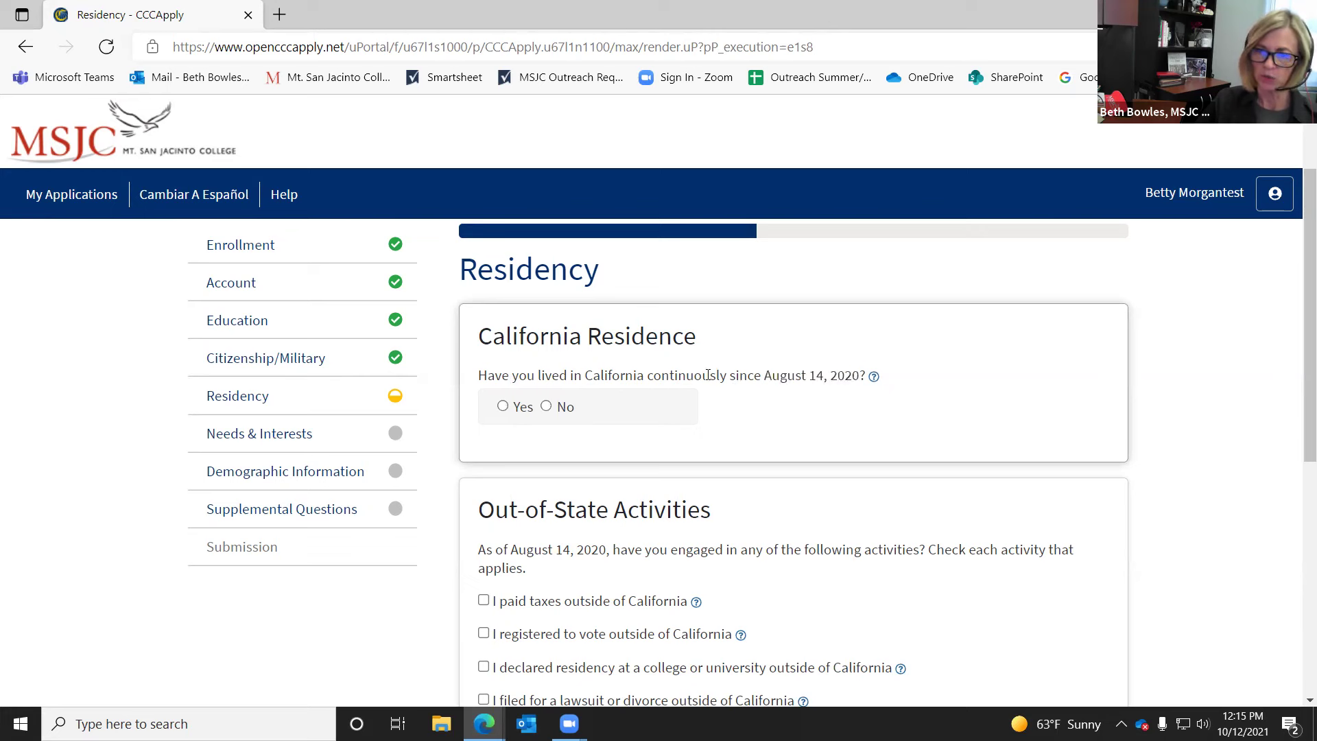
pyautogui.click(503, 406)
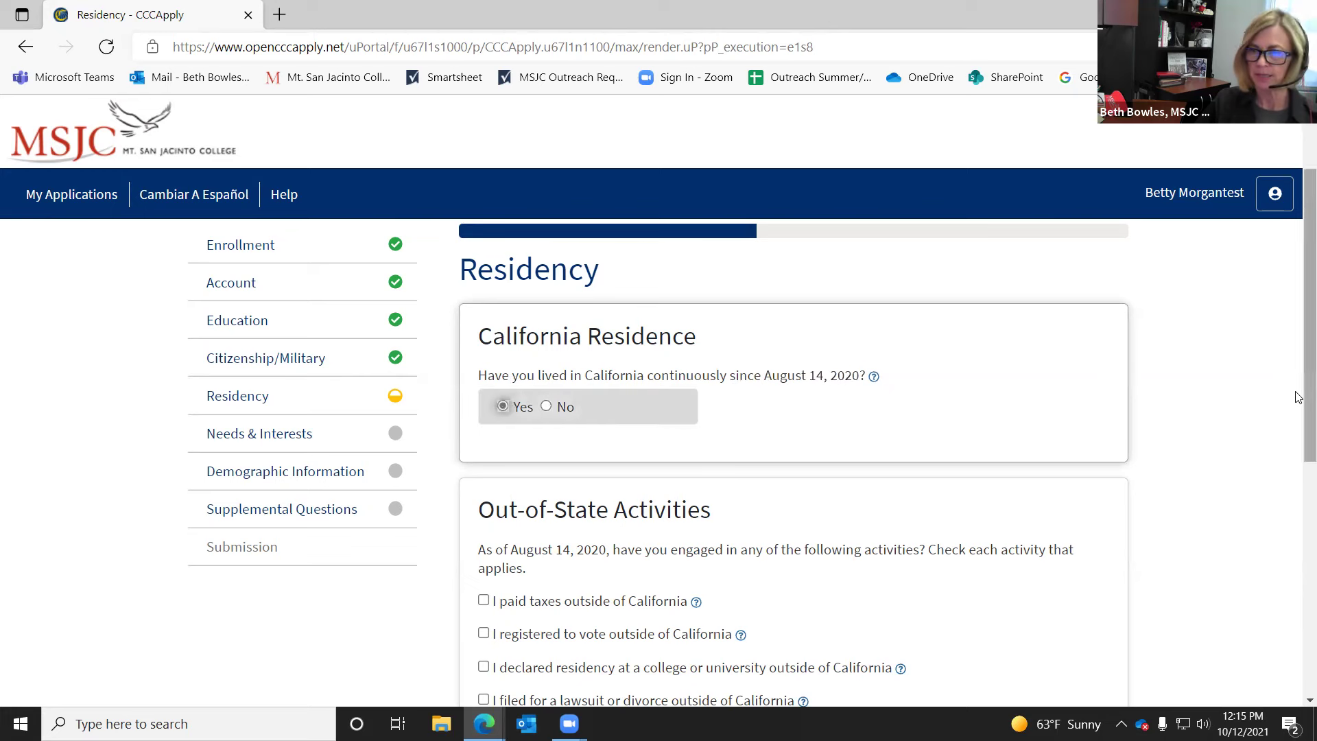
pyautogui.scroll(-2, 1299, 404)
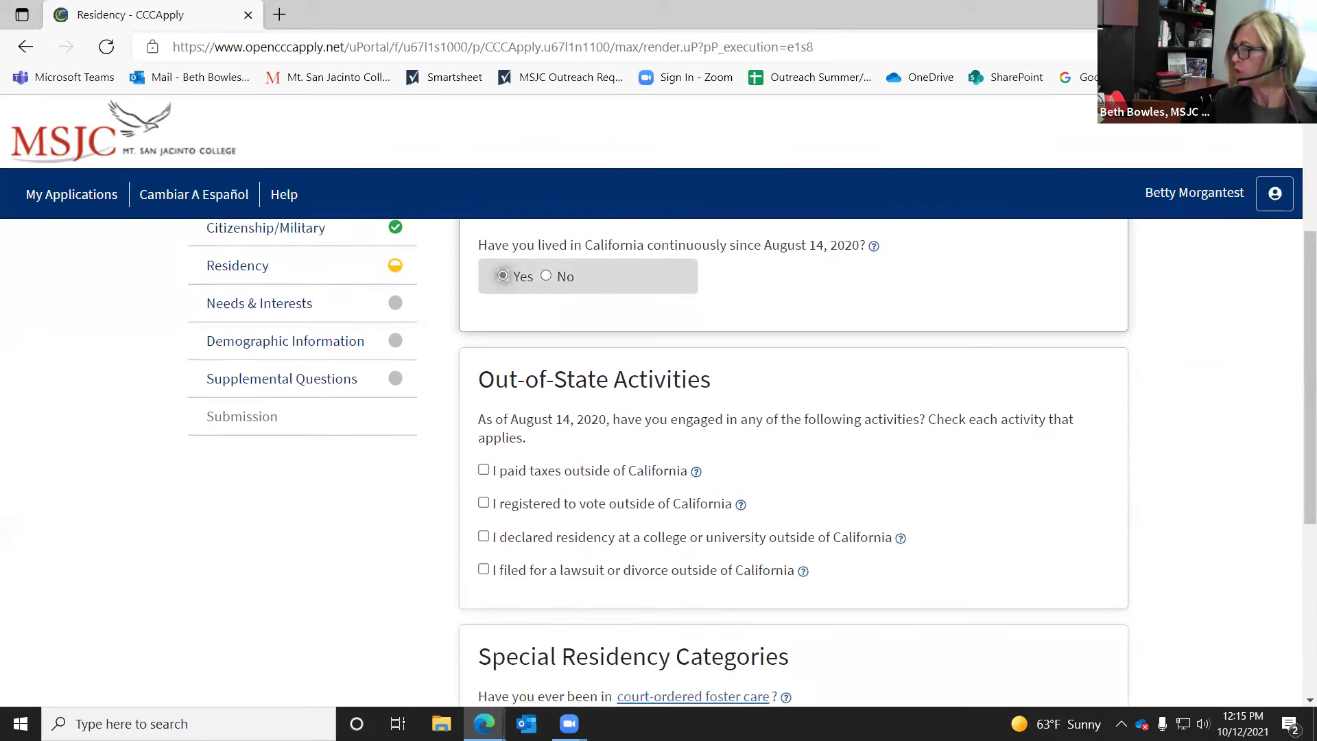
pyautogui.scroll(-4, 635, 465)
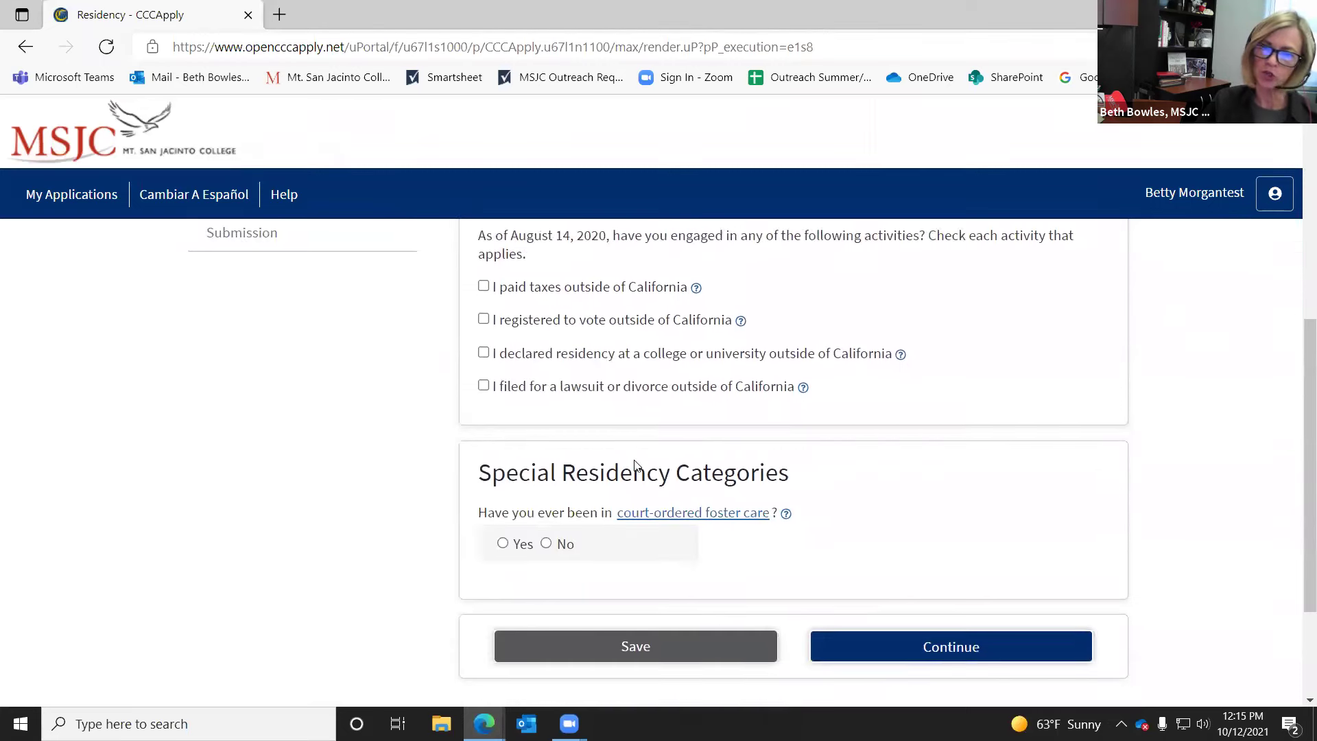
pyautogui.scroll(4, 635, 465)
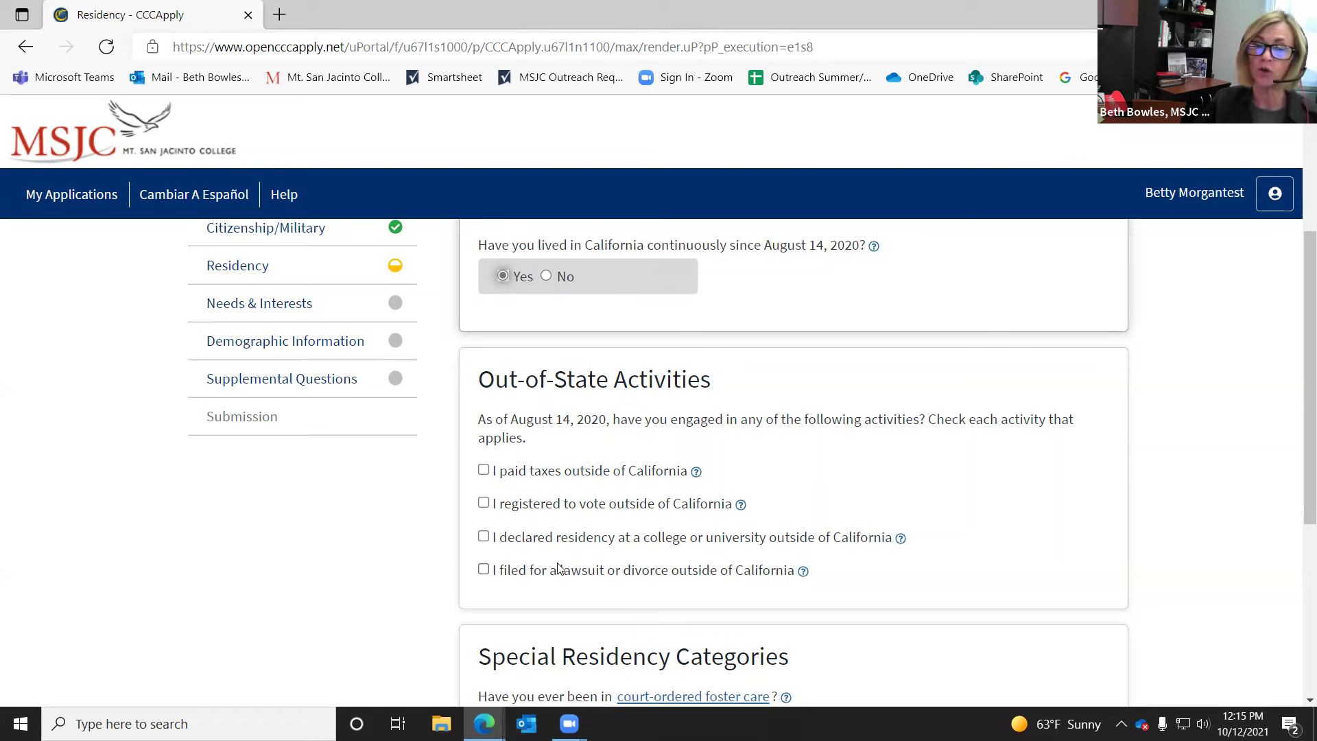
# Answer No to the foster care question and save the Residency page
pyautogui.scroll(-1, 1298, 383)
pyautogui.scroll(-5, 1298, 384)
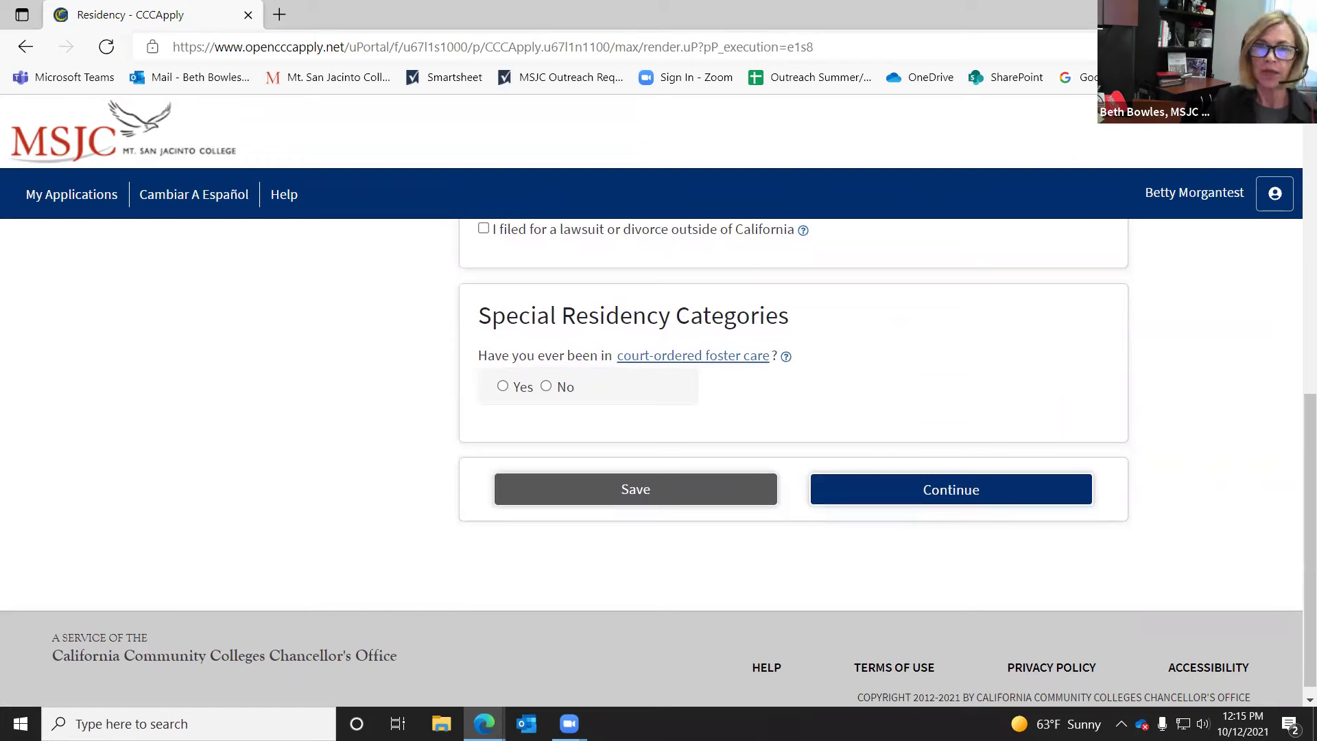
pyautogui.scroll(1, 638, 396)
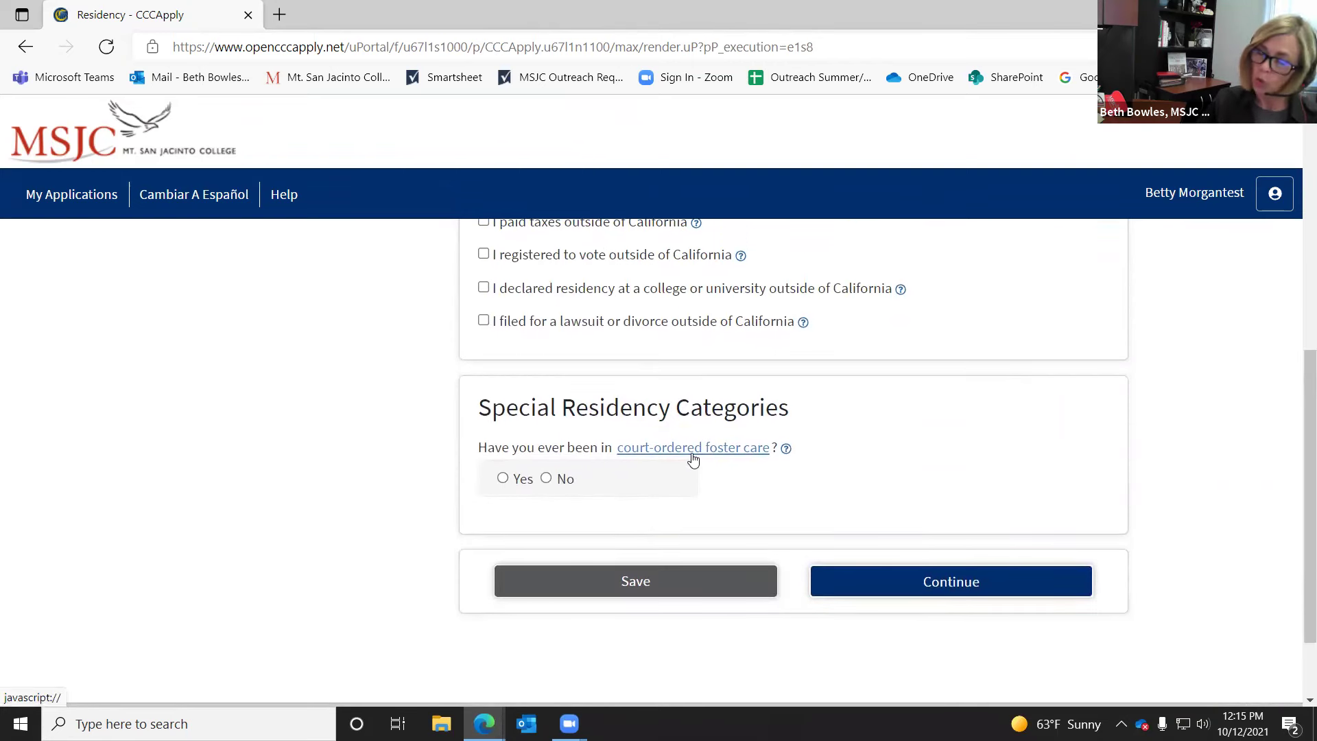
pyautogui.click(503, 479)
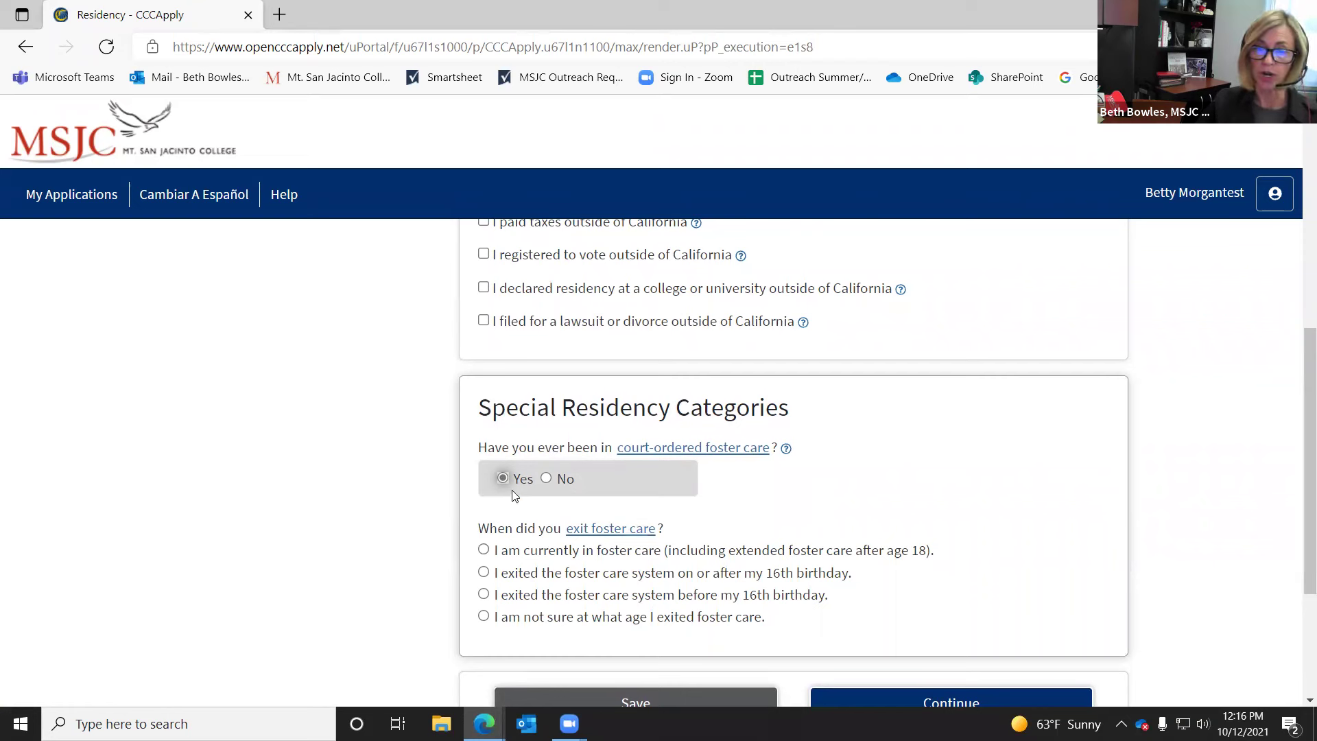
pyautogui.click(547, 478)
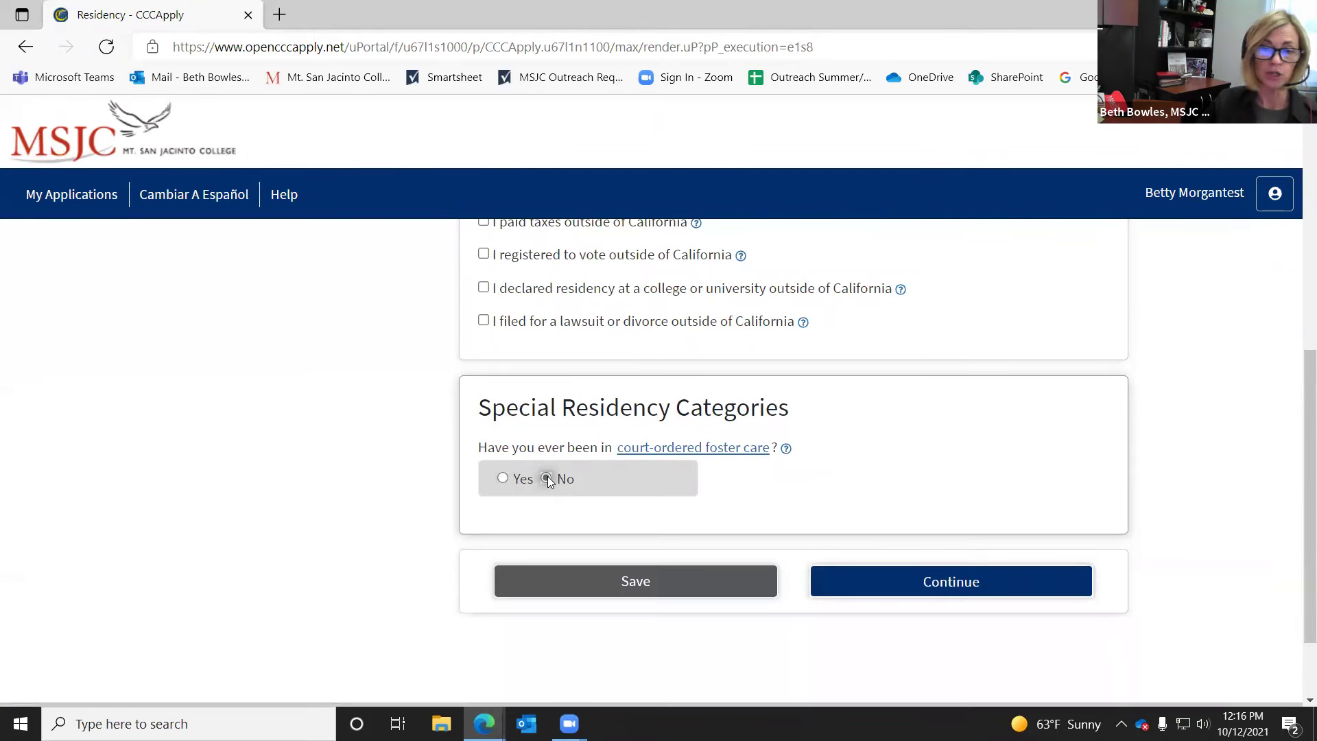
pyautogui.click(903, 582)
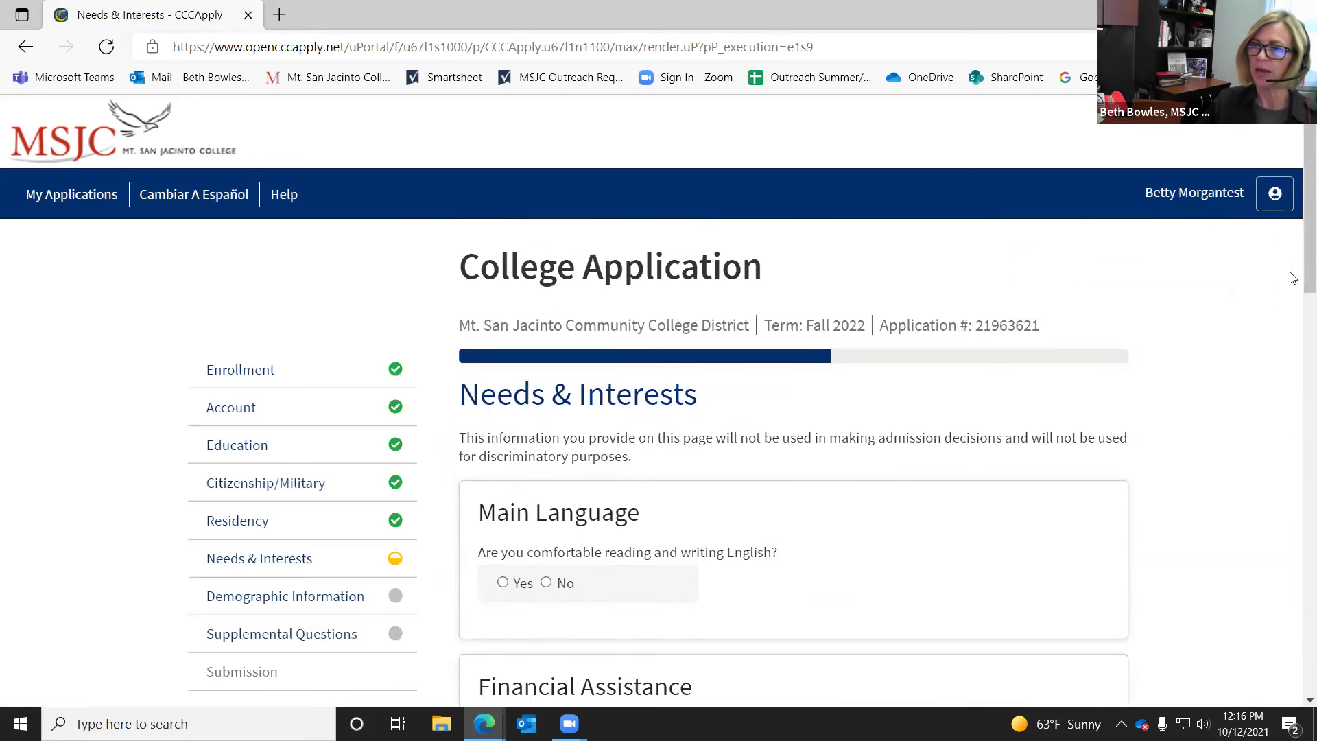
# Answer Yes to reading/writing English, Yes to money-for-college info, and No to TANF/CalWORKs/SSI
pyautogui.scroll(-1, 751, 436)
pyautogui.scroll(-2, 447, 388)
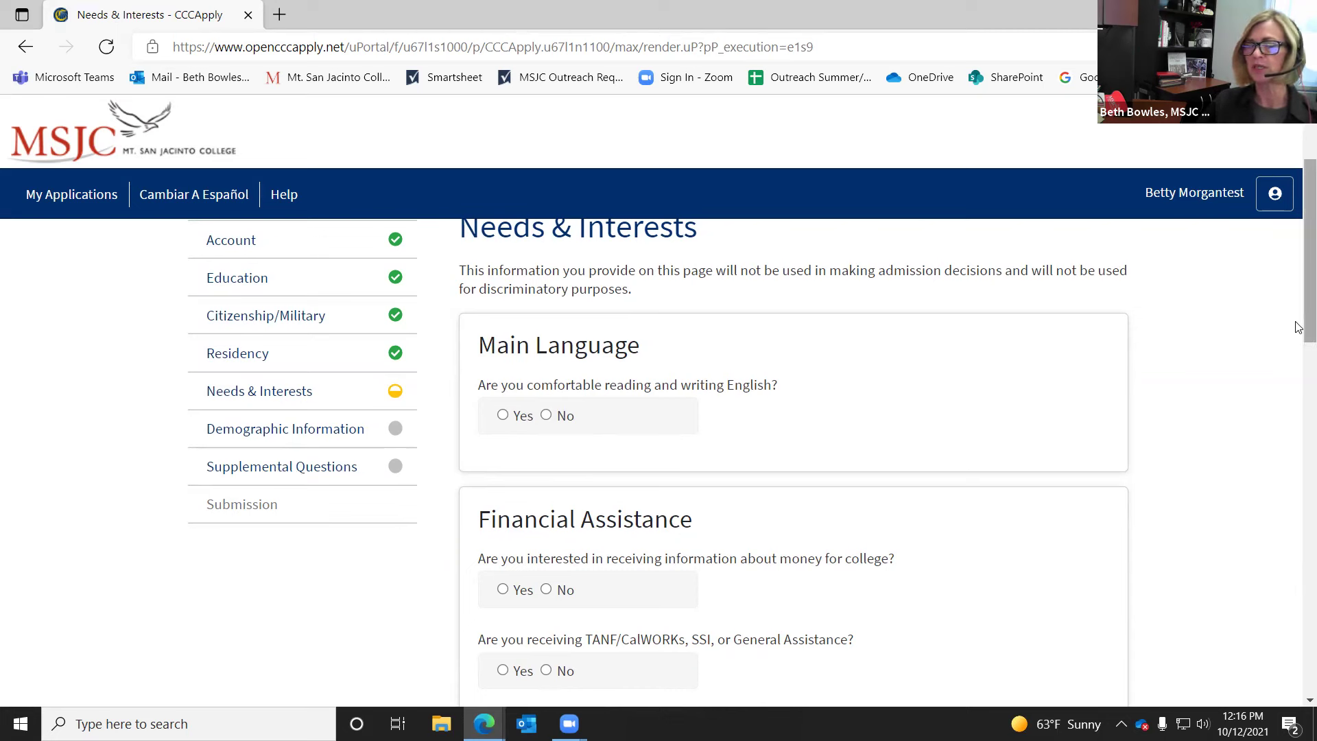
pyautogui.click(547, 416)
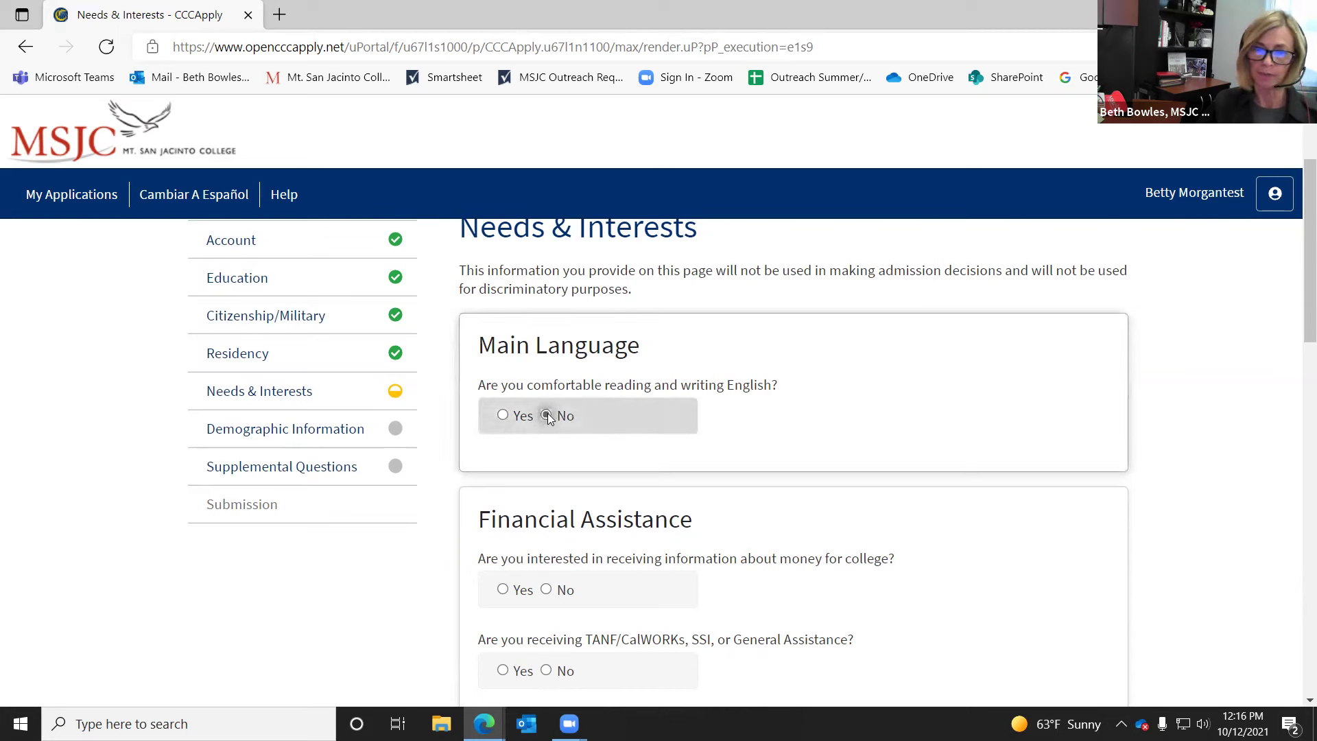
pyautogui.click(503, 415)
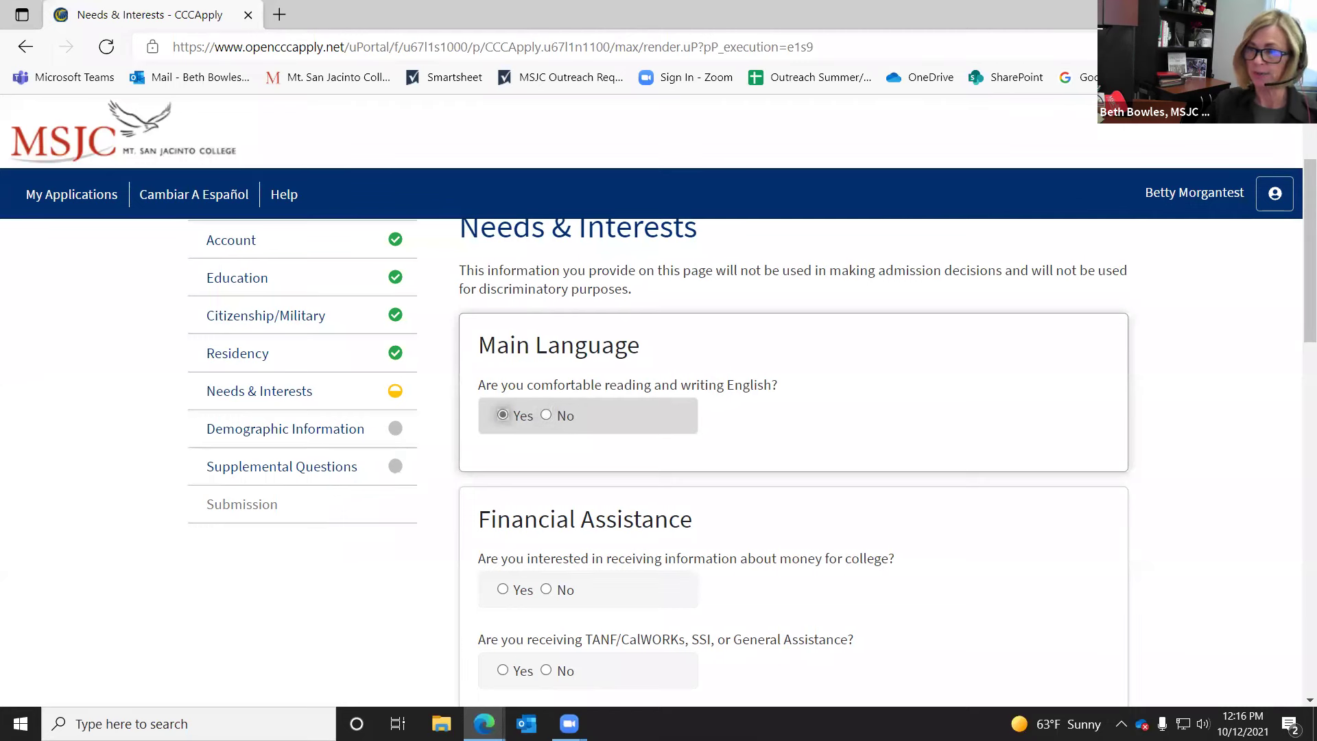
pyautogui.scroll(-3, 1070, 405)
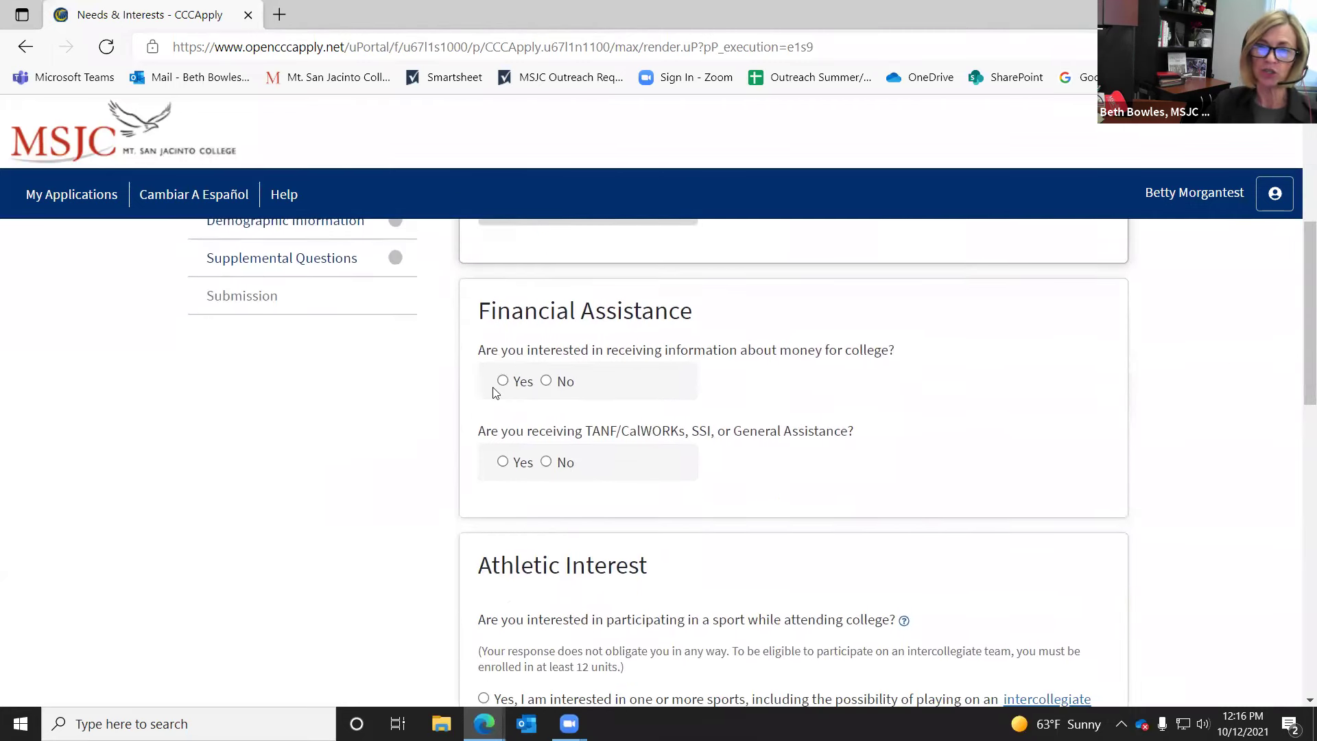
pyautogui.click(503, 381)
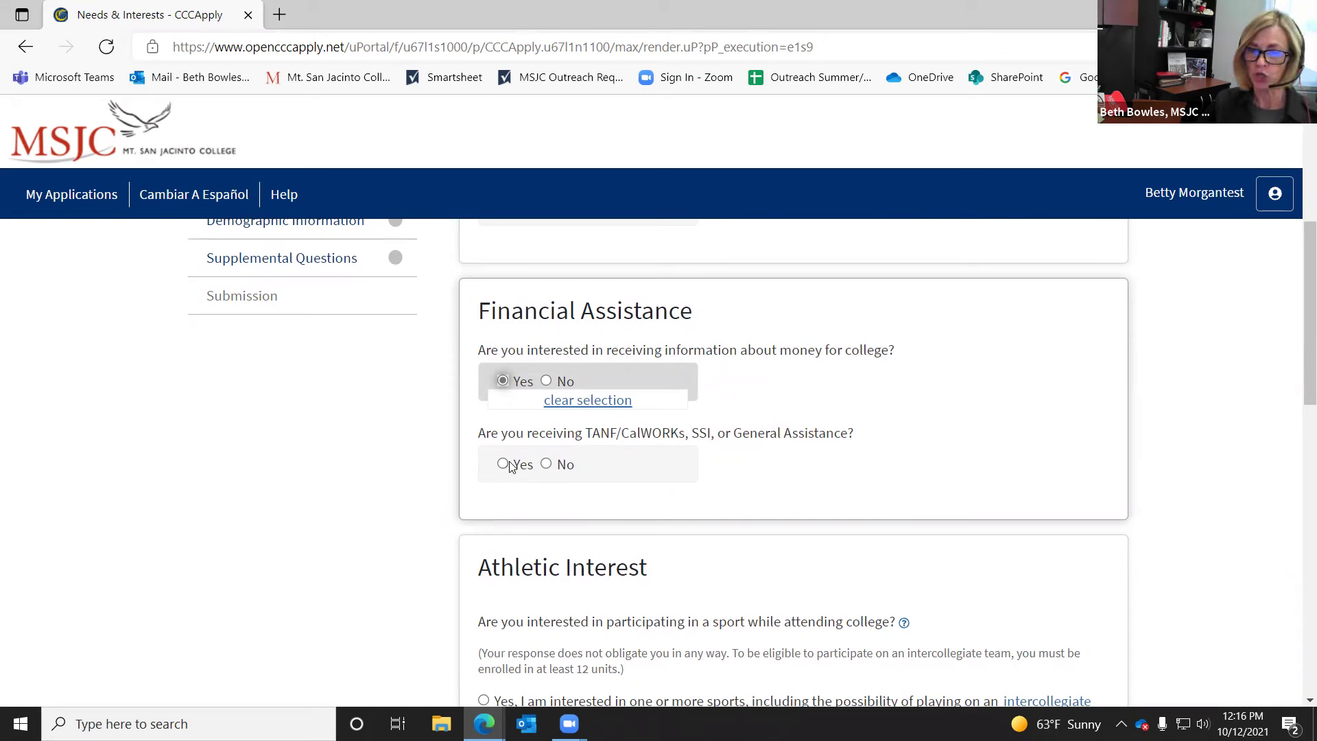
pyautogui.click(546, 463)
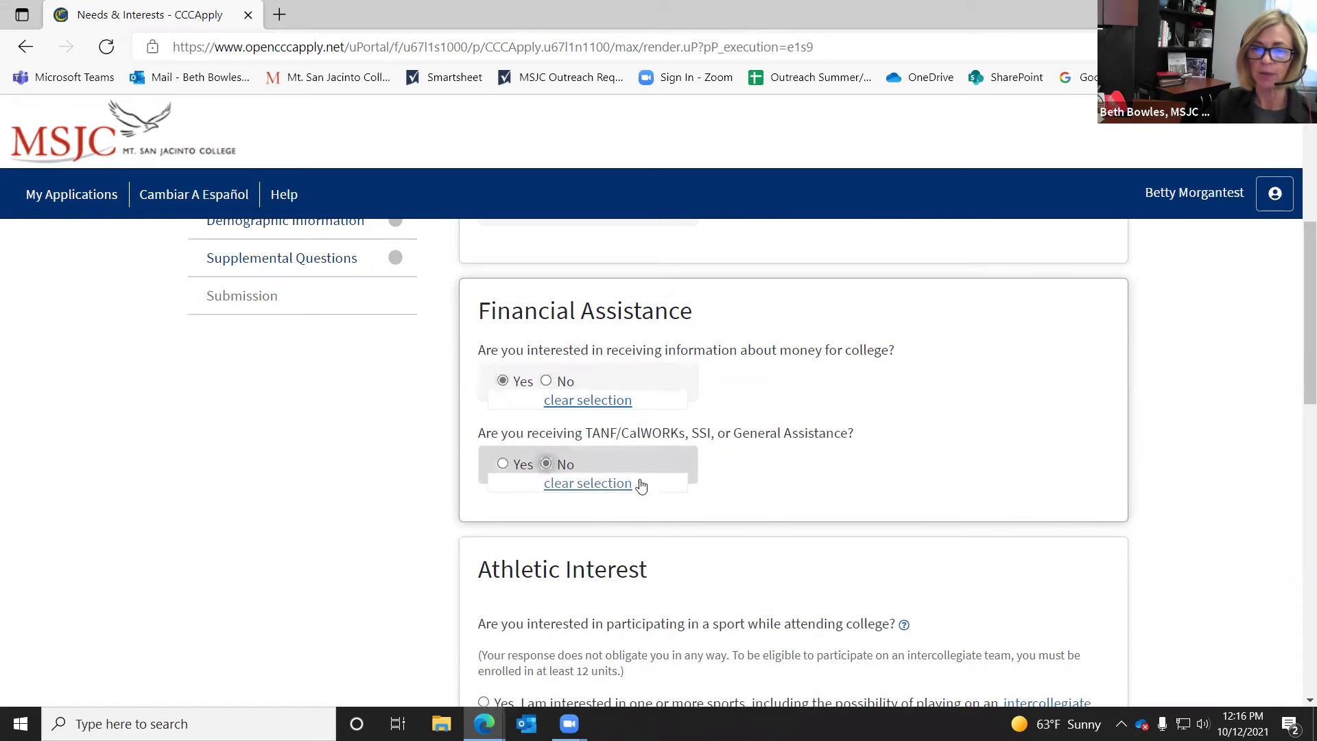
pyautogui.scroll(-3, 1303, 395)
pyautogui.scroll(-2, 1228, 452)
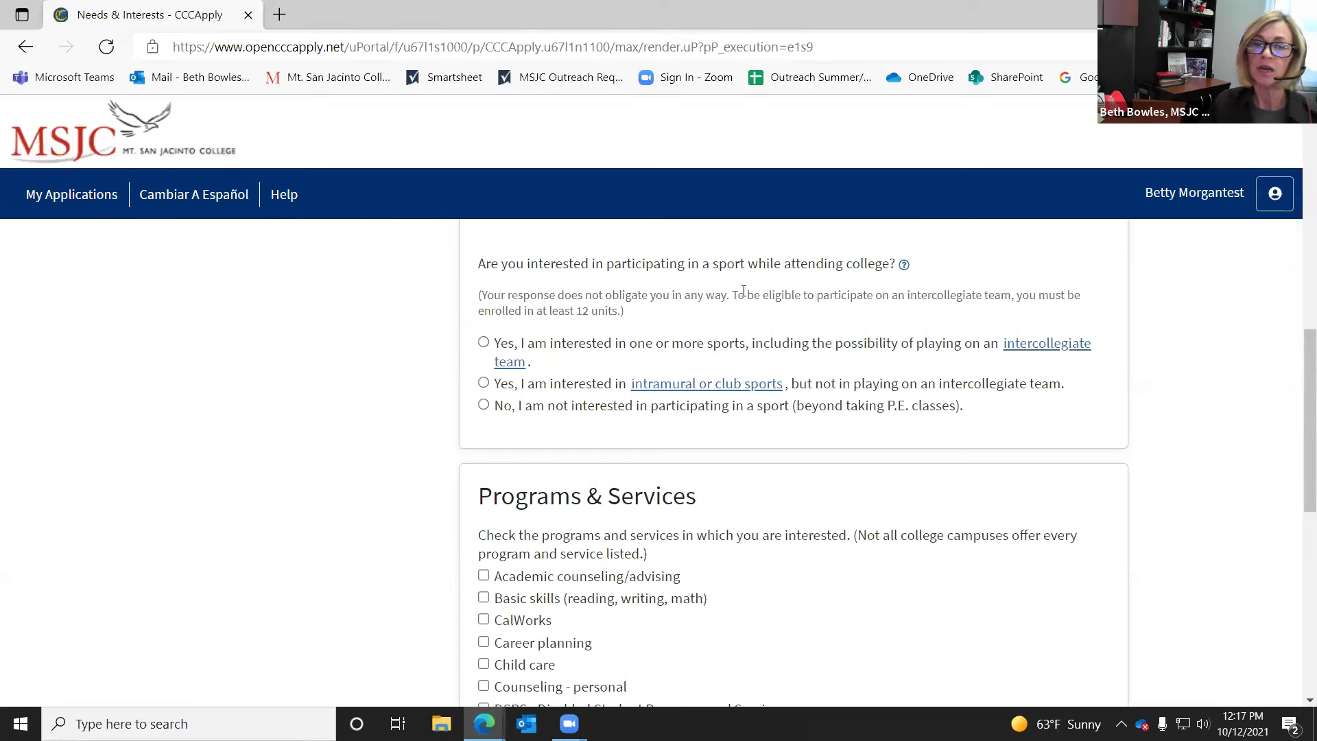
# Mark no interest in participating in a sport
pyautogui.click(484, 343)
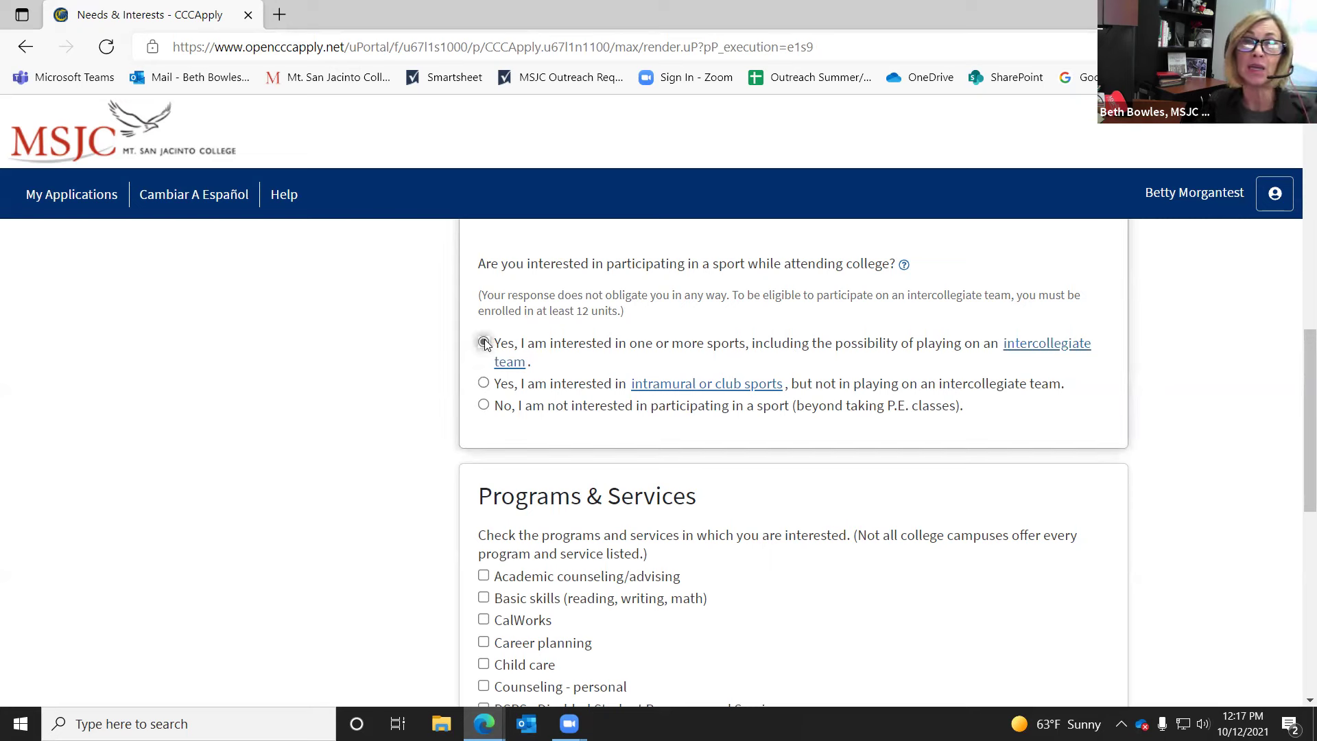
pyautogui.click(485, 384)
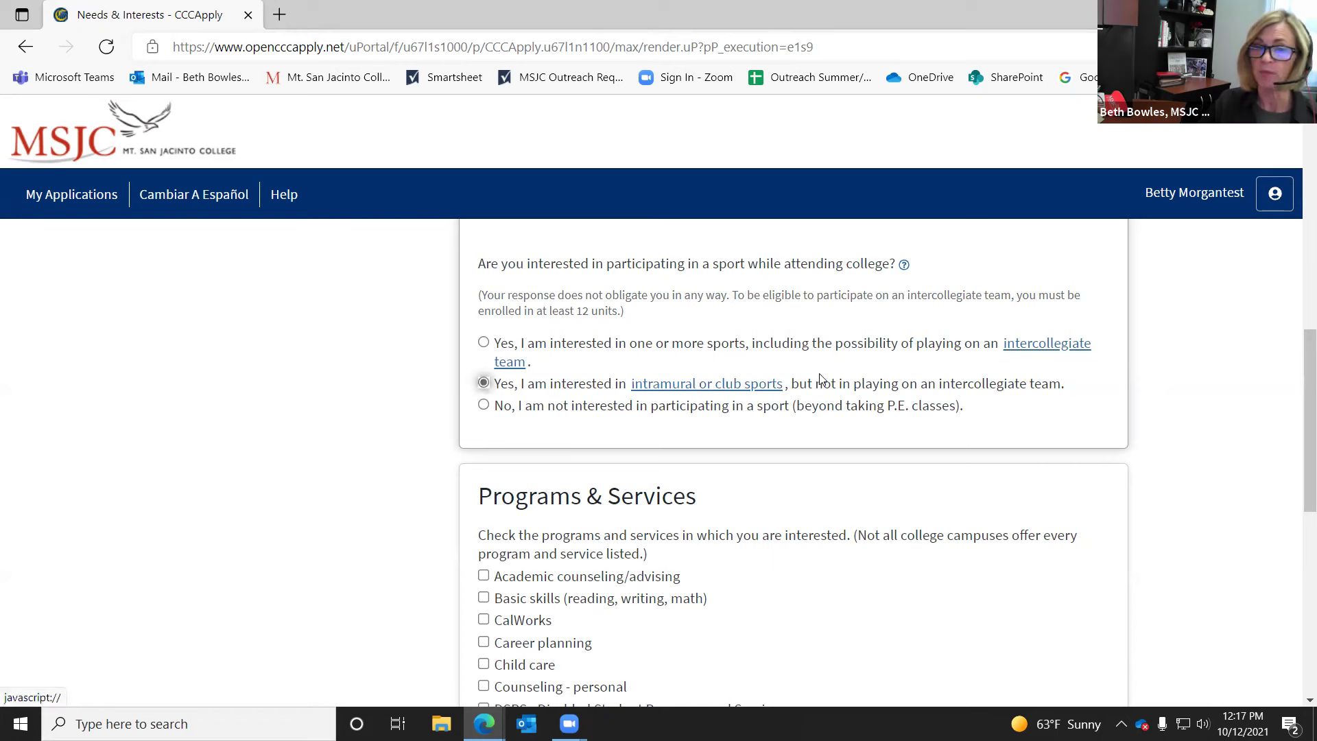
pyautogui.click(484, 406)
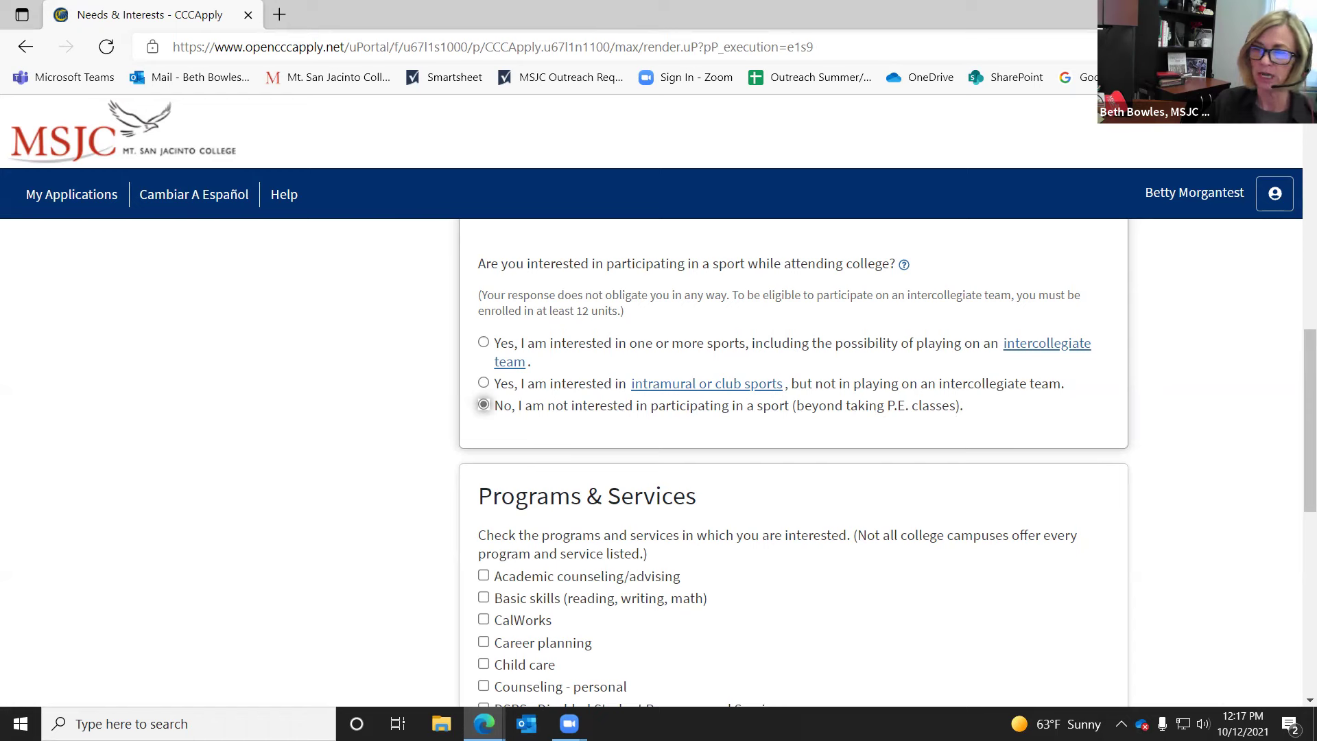
pyautogui.scroll(-4, 793, 463)
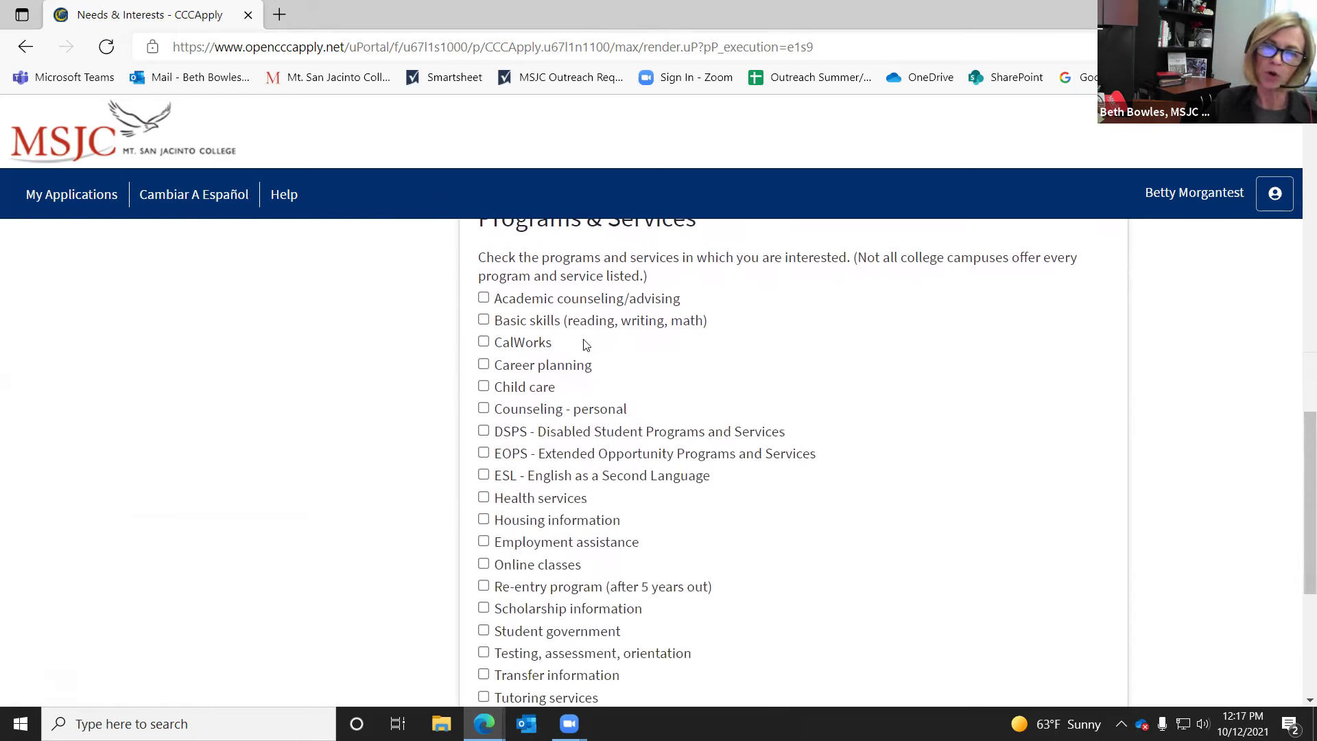
pyautogui.scroll(-1, 586, 354)
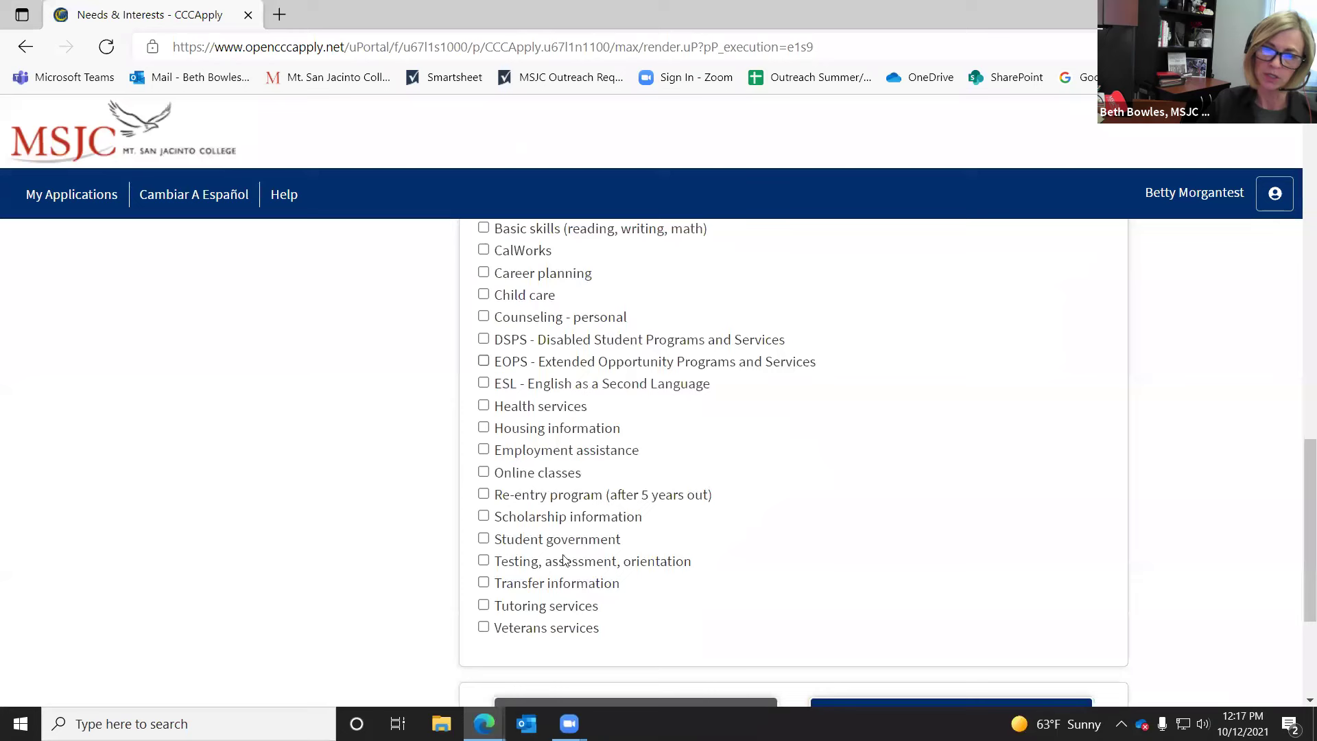
# Check Counseling - personal and DSPS, leave Tutoring services unchecked, and save the page
pyautogui.click(484, 606)
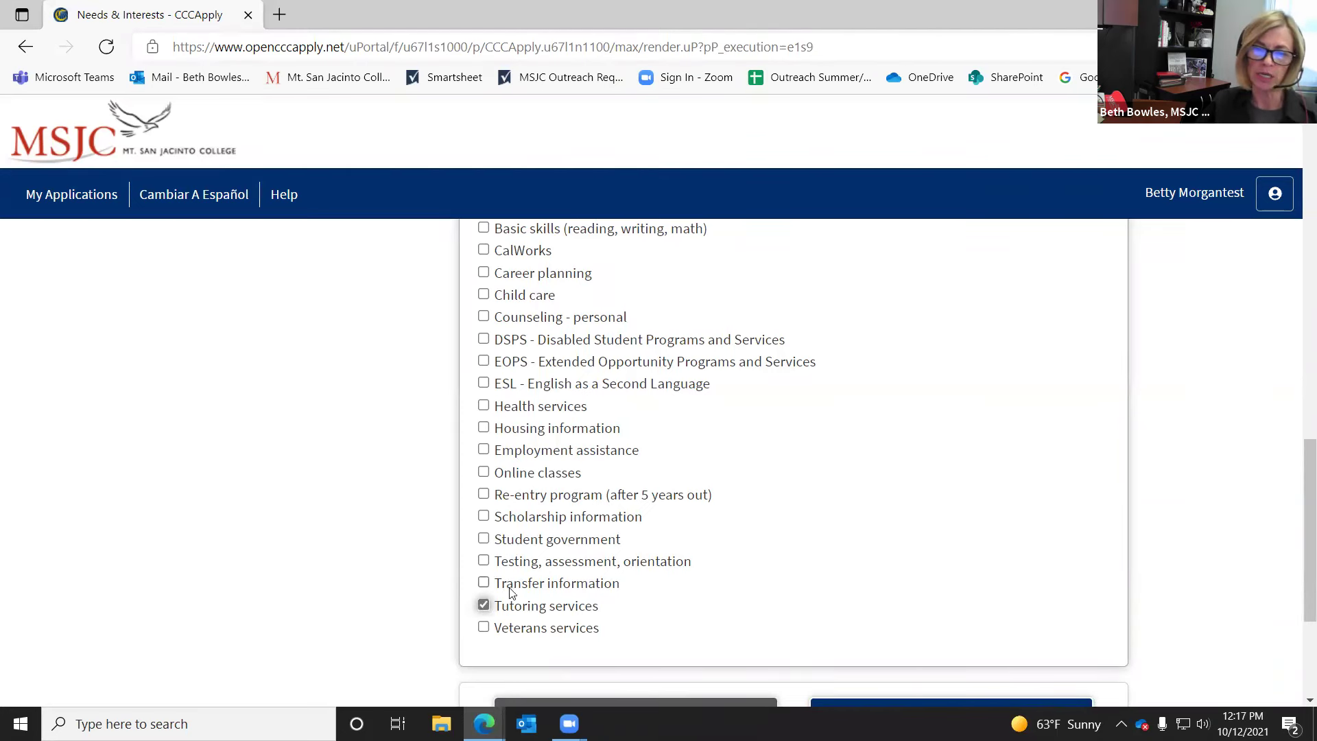
pyautogui.click(484, 339)
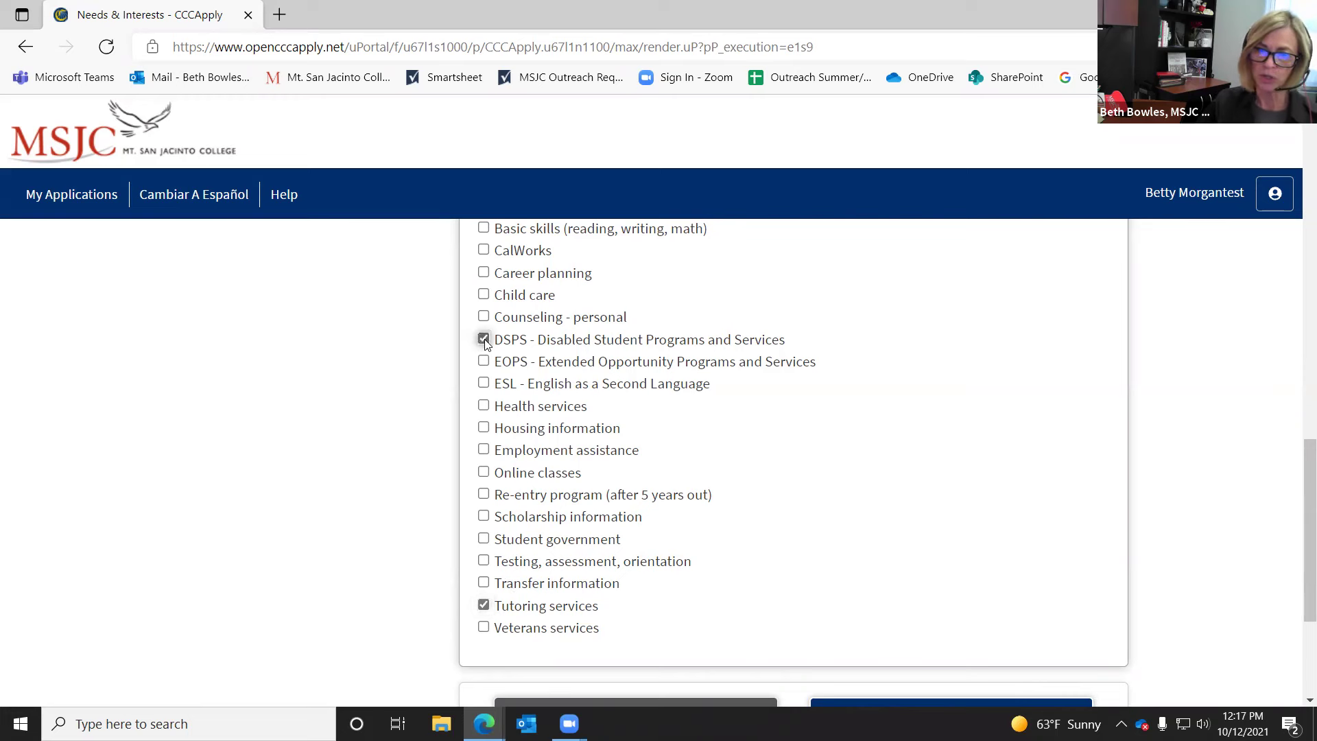
pyautogui.scroll(-1, 501, 357)
pyautogui.scroll(3, 511, 391)
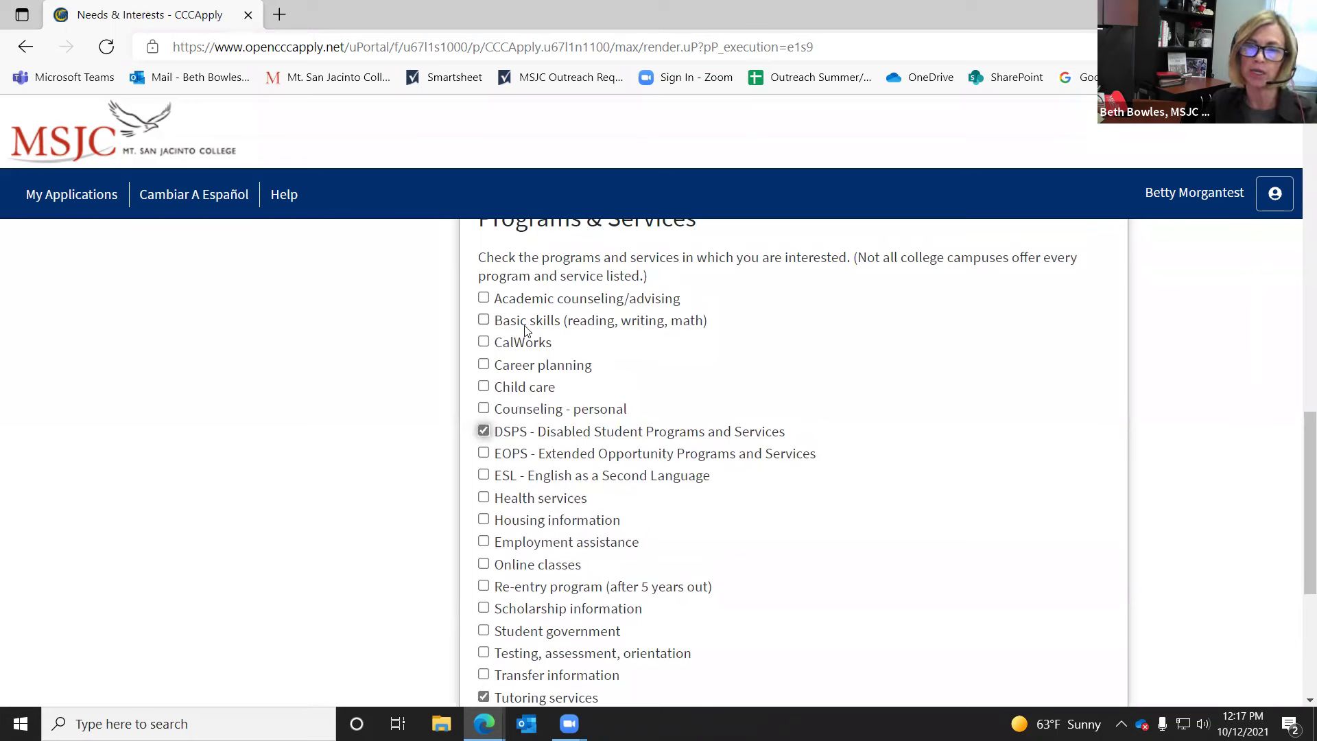
pyautogui.click(485, 410)
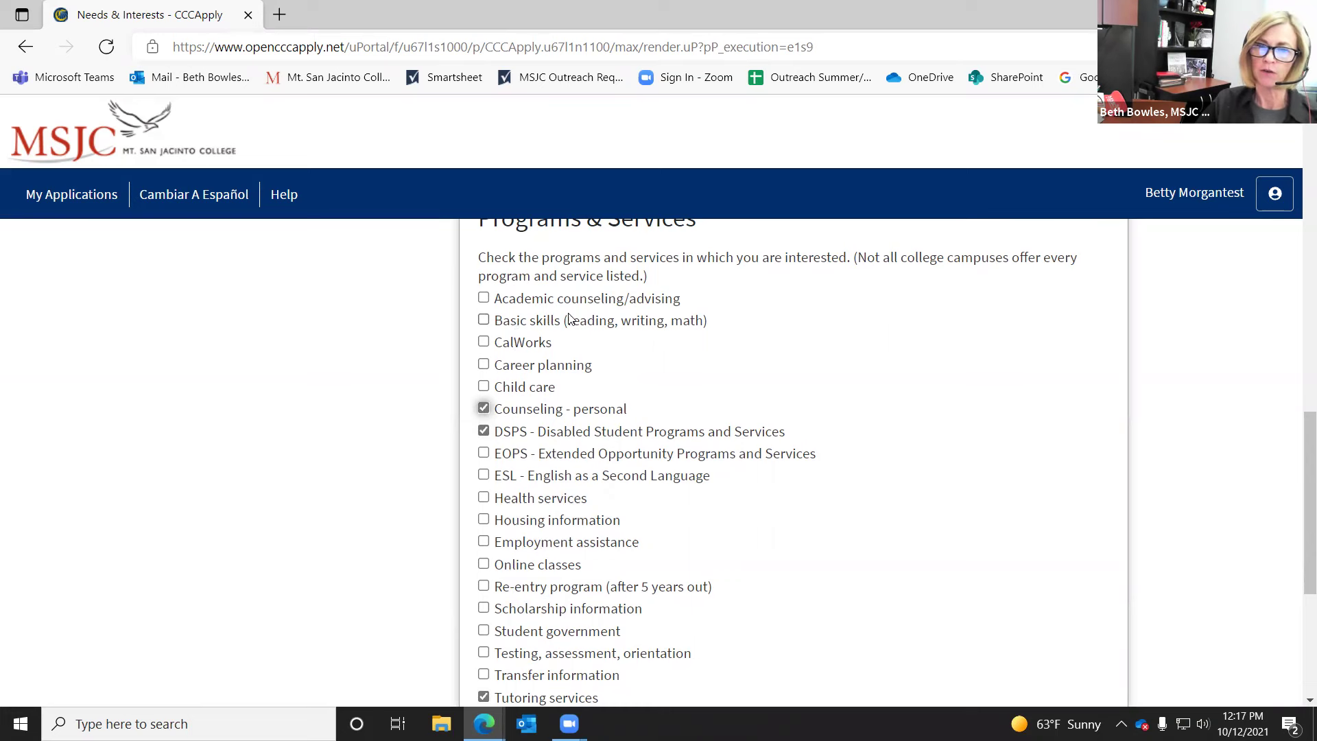
pyautogui.scroll(-3, 569, 323)
pyautogui.scroll(-2, 567, 330)
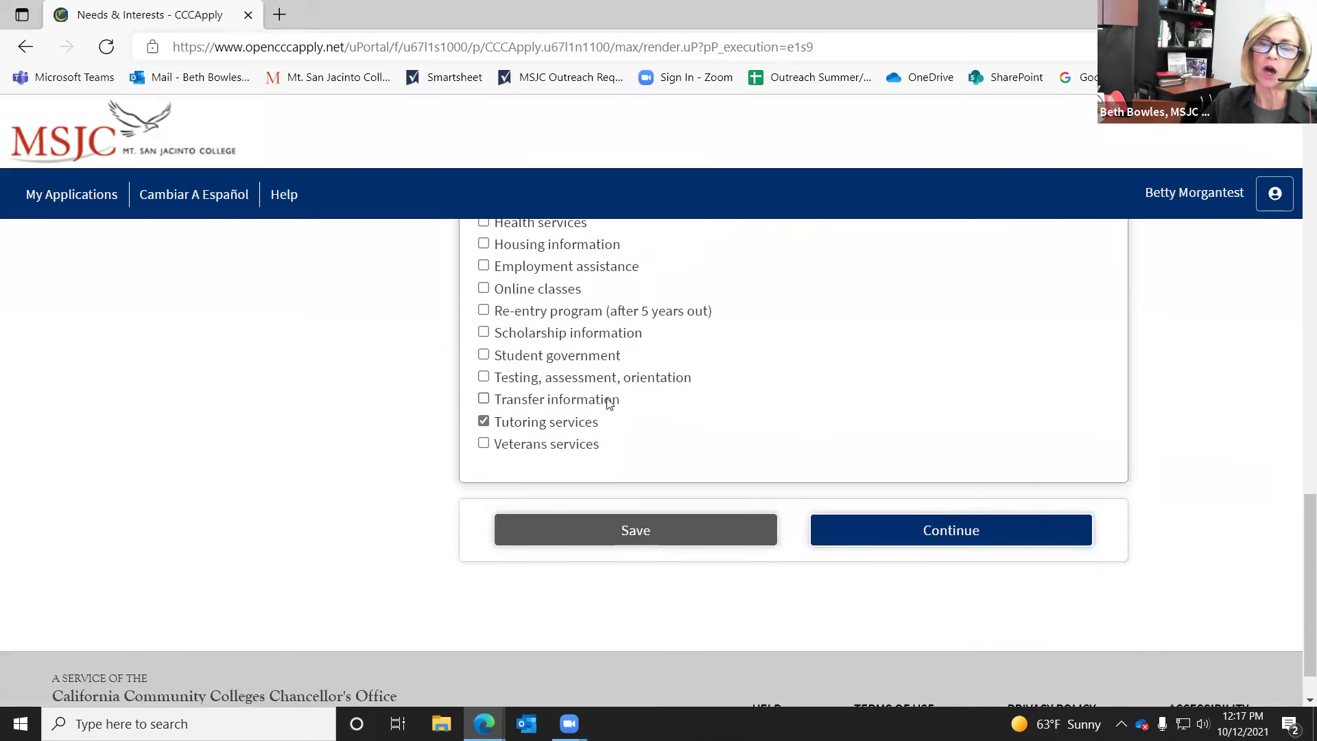
pyautogui.click(484, 421)
pyautogui.scroll(1, 652, 405)
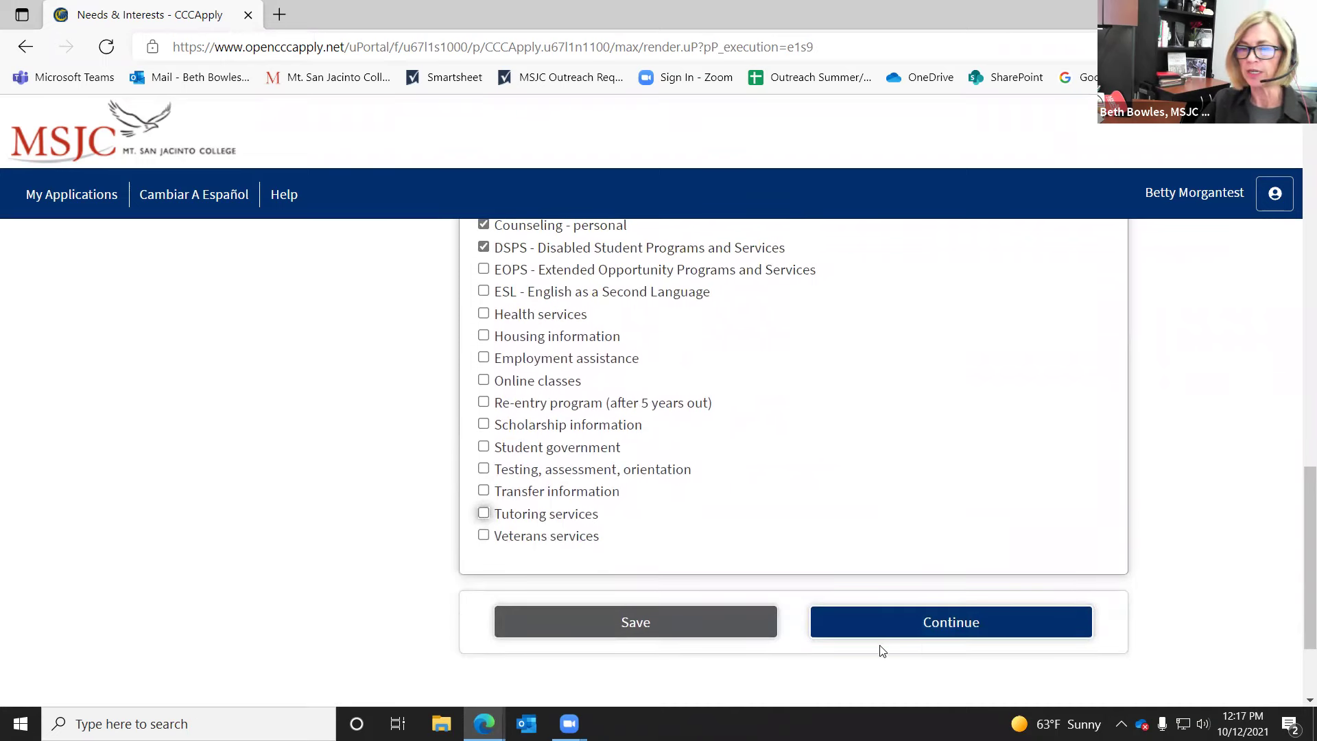
pyautogui.click(905, 627)
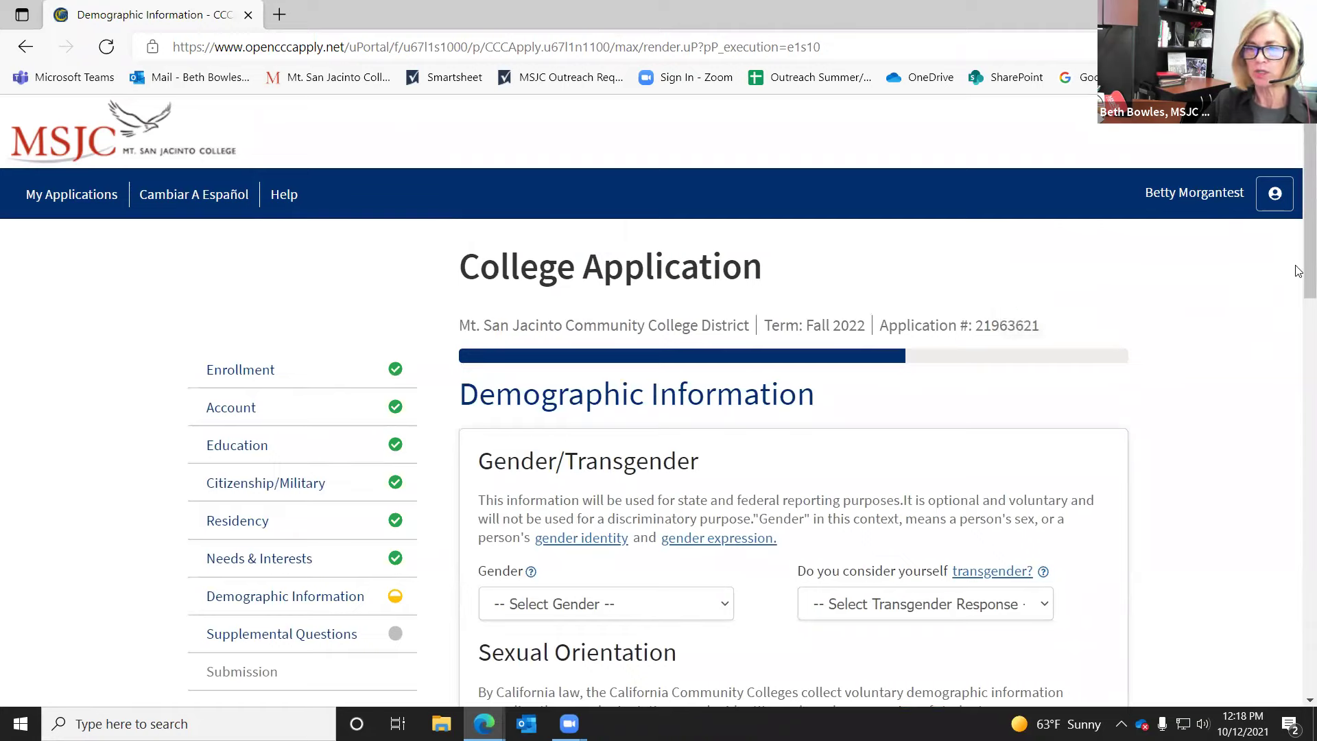
# Set Gender to Female and answer No to the transgender question
pyautogui.scroll(-5, 1299, 271)
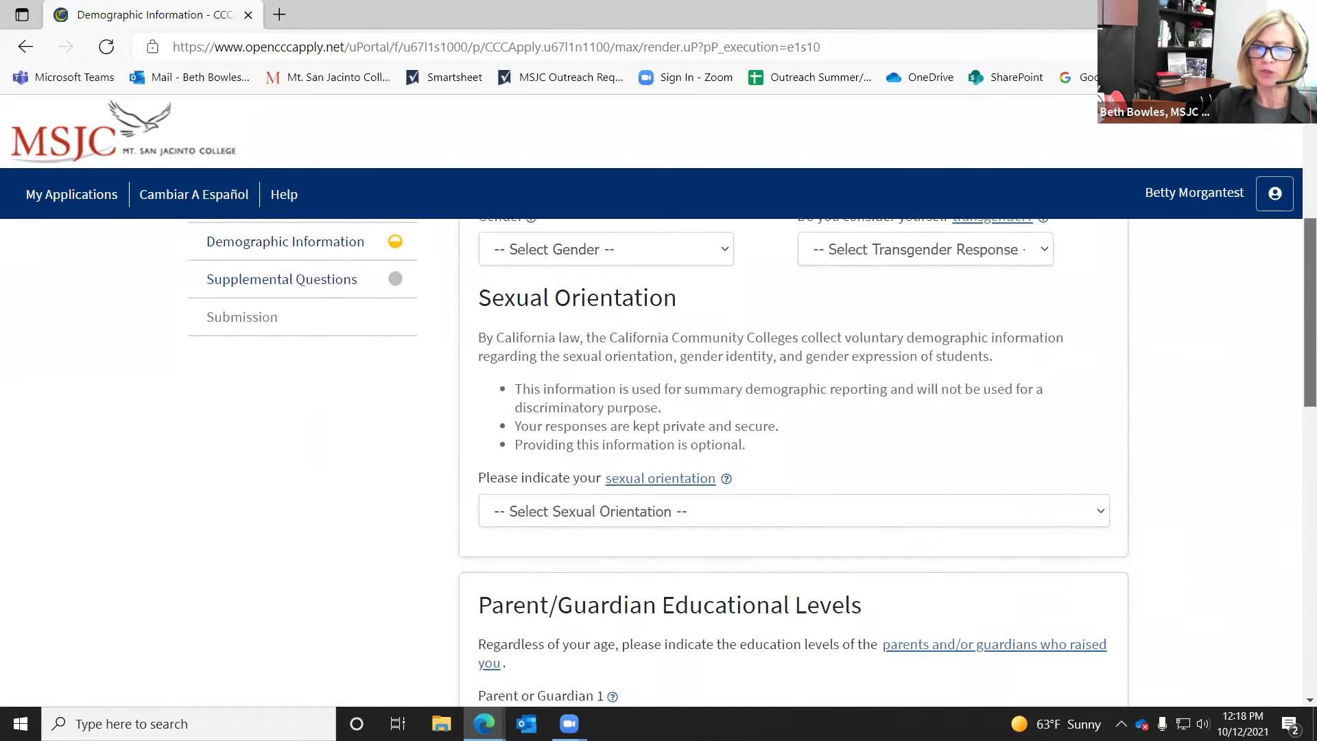
pyautogui.scroll(-9, 373, 300)
pyautogui.scroll(9, 374, 299)
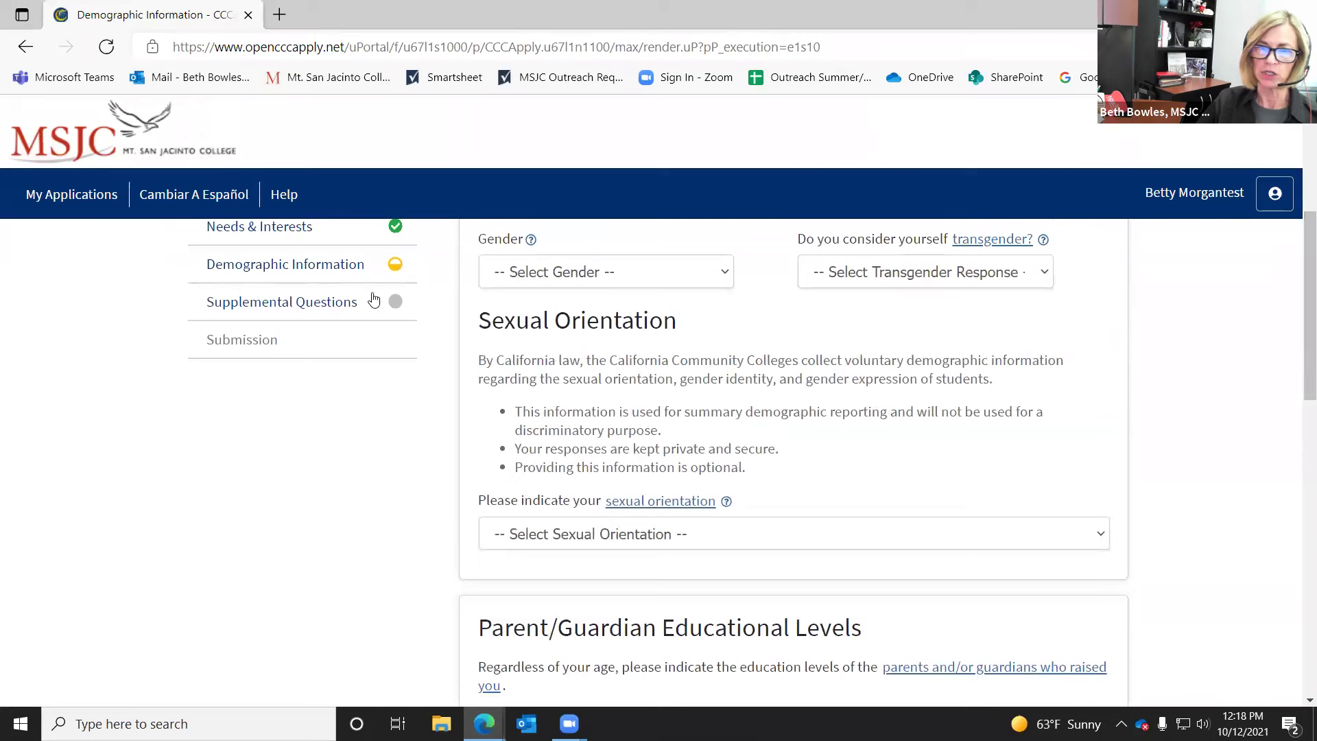
pyautogui.scroll(4, 746, 360)
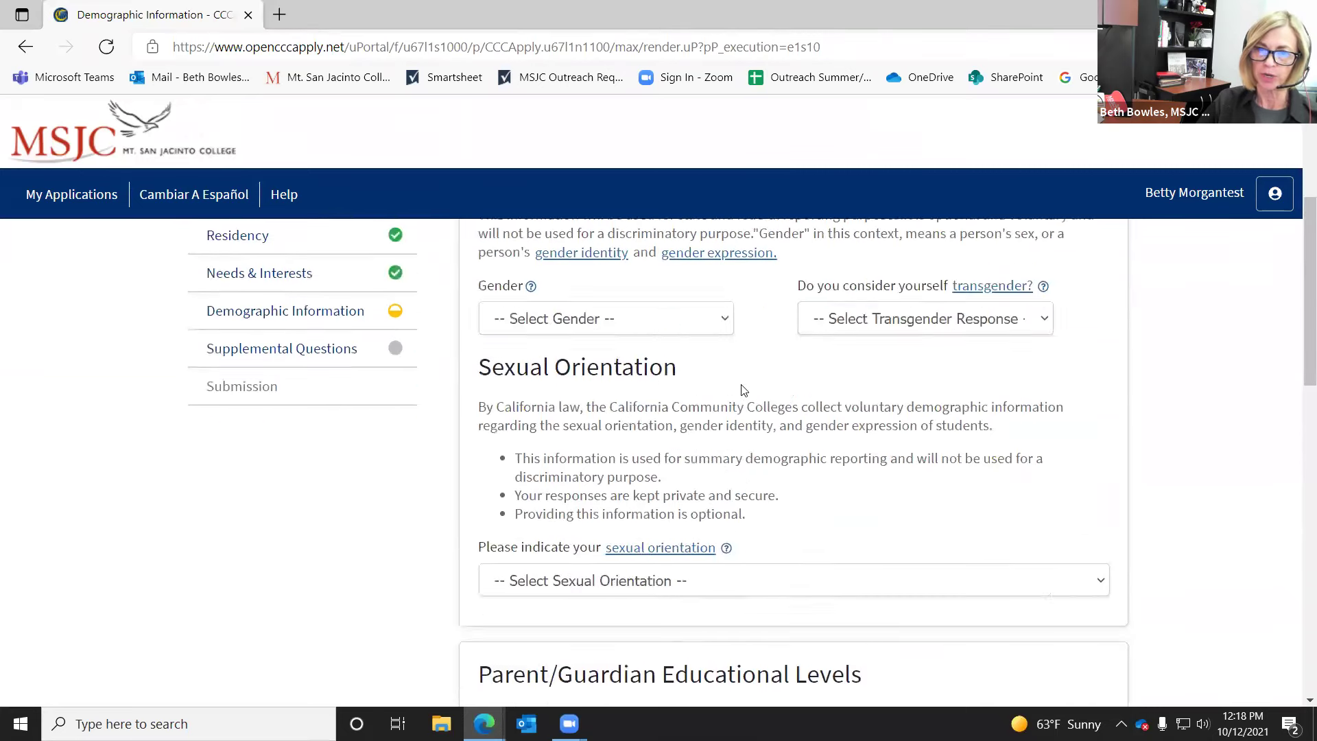
pyautogui.scroll(-3, 664, 372)
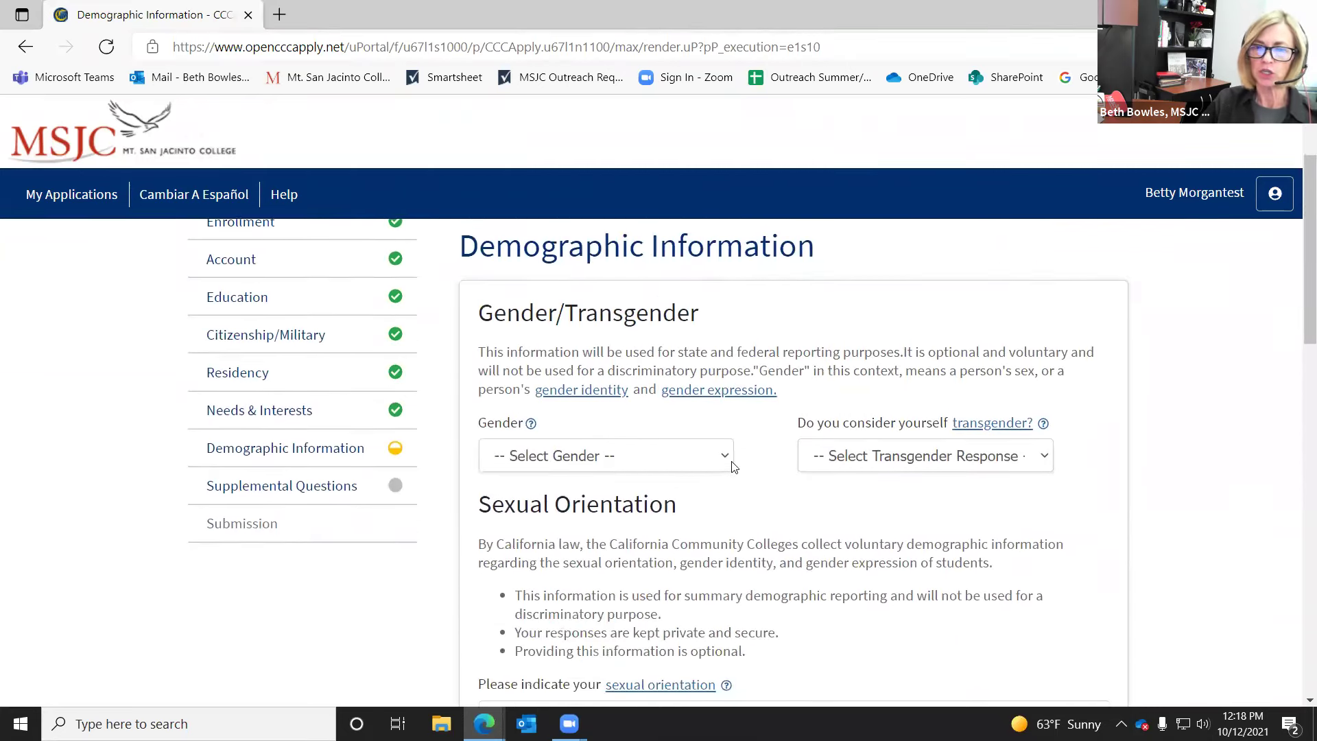
pyautogui.click(677, 365)
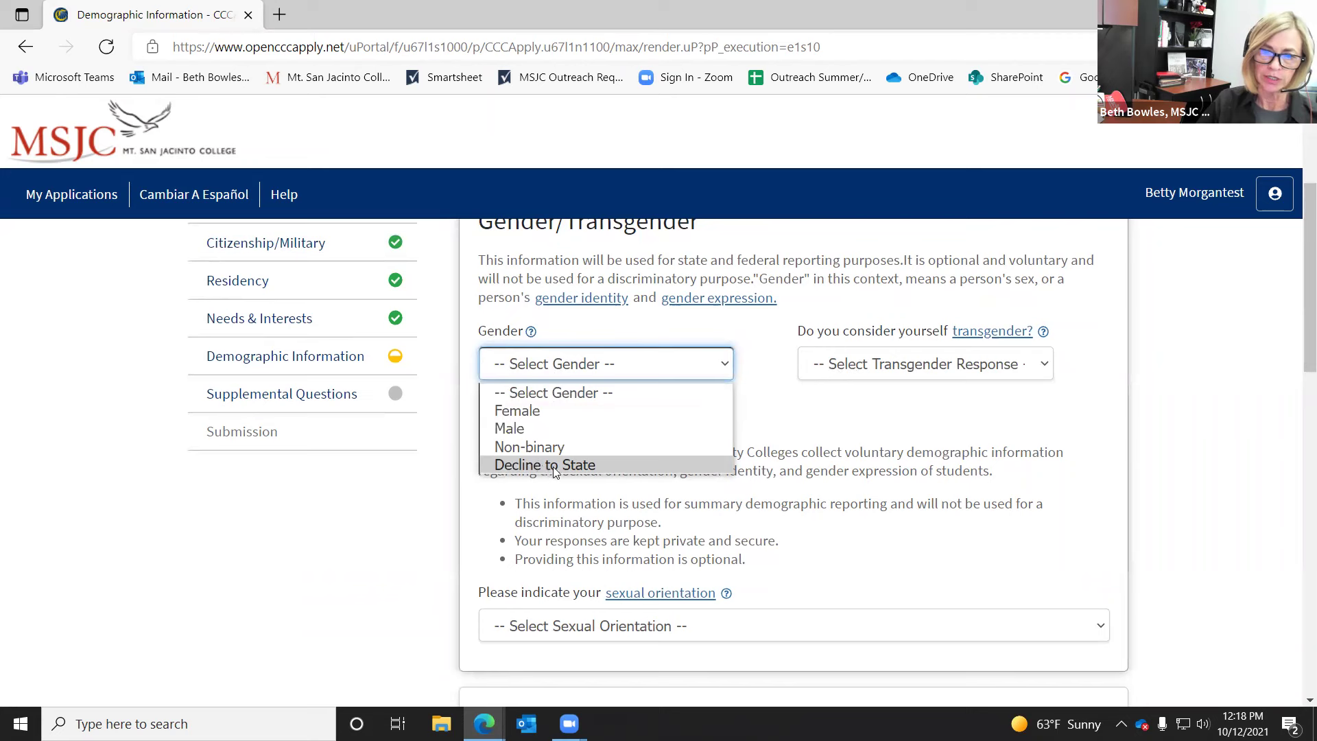
pyautogui.click(521, 410)
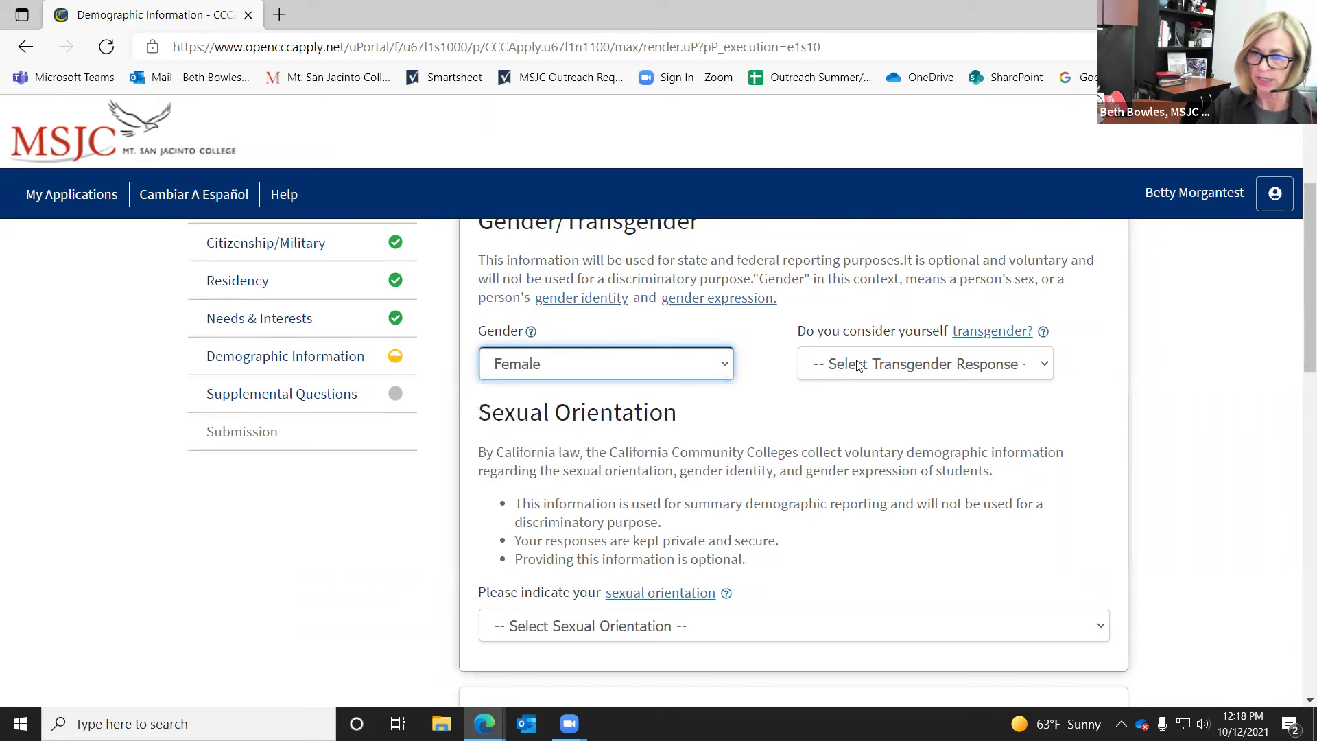
pyautogui.click(859, 365)
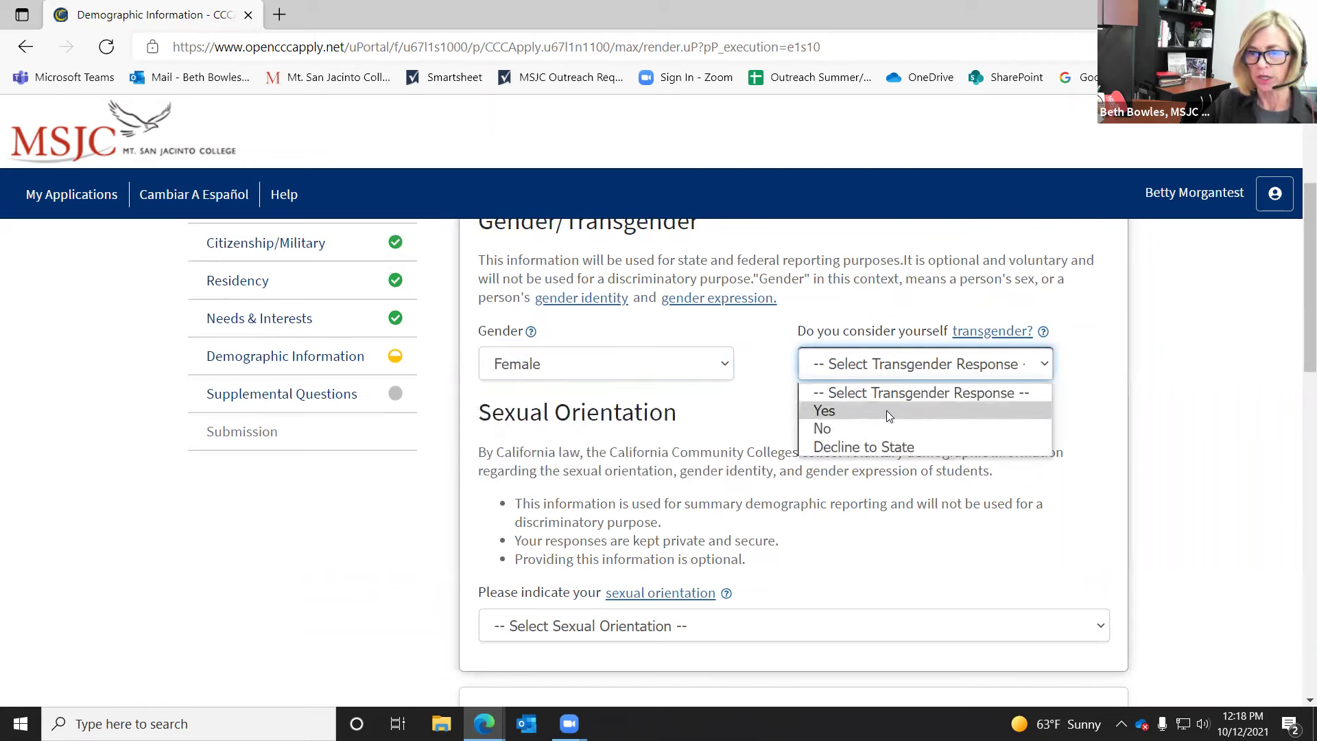
pyautogui.click(831, 429)
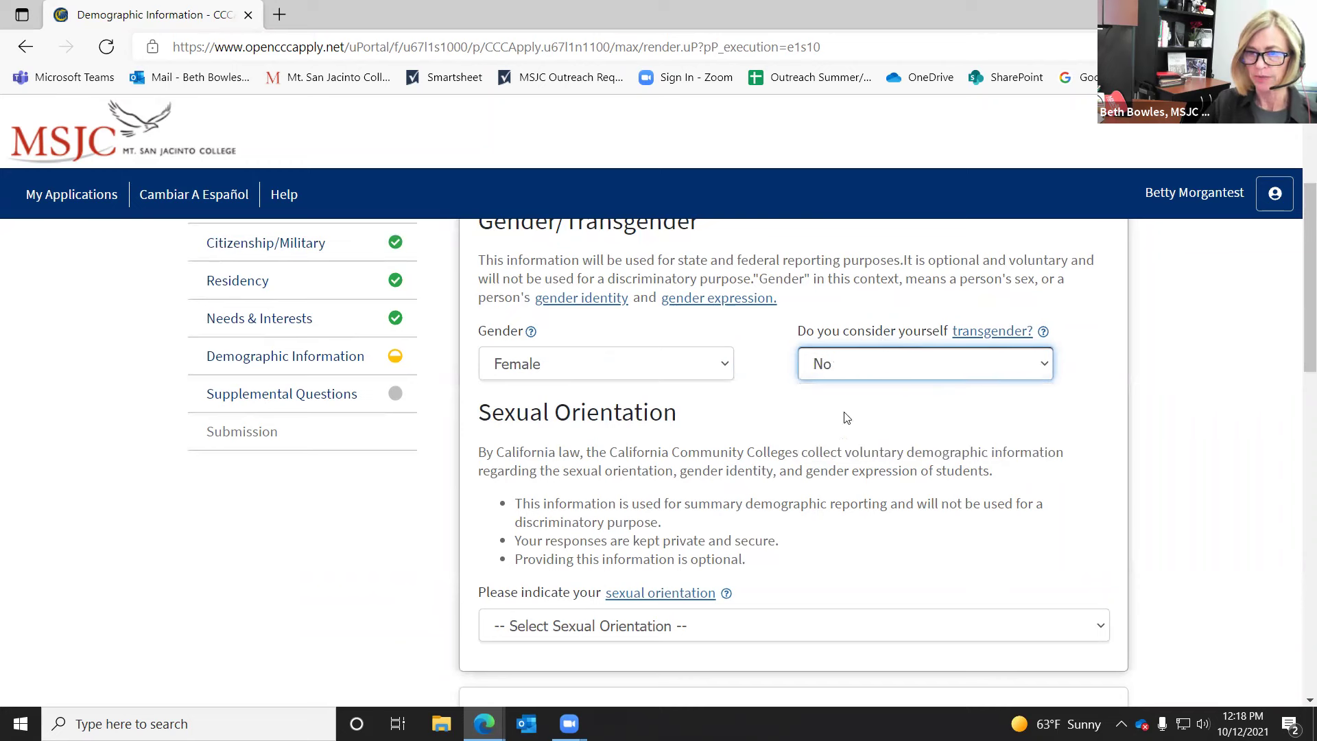
pyautogui.scroll(-3, 1299, 382)
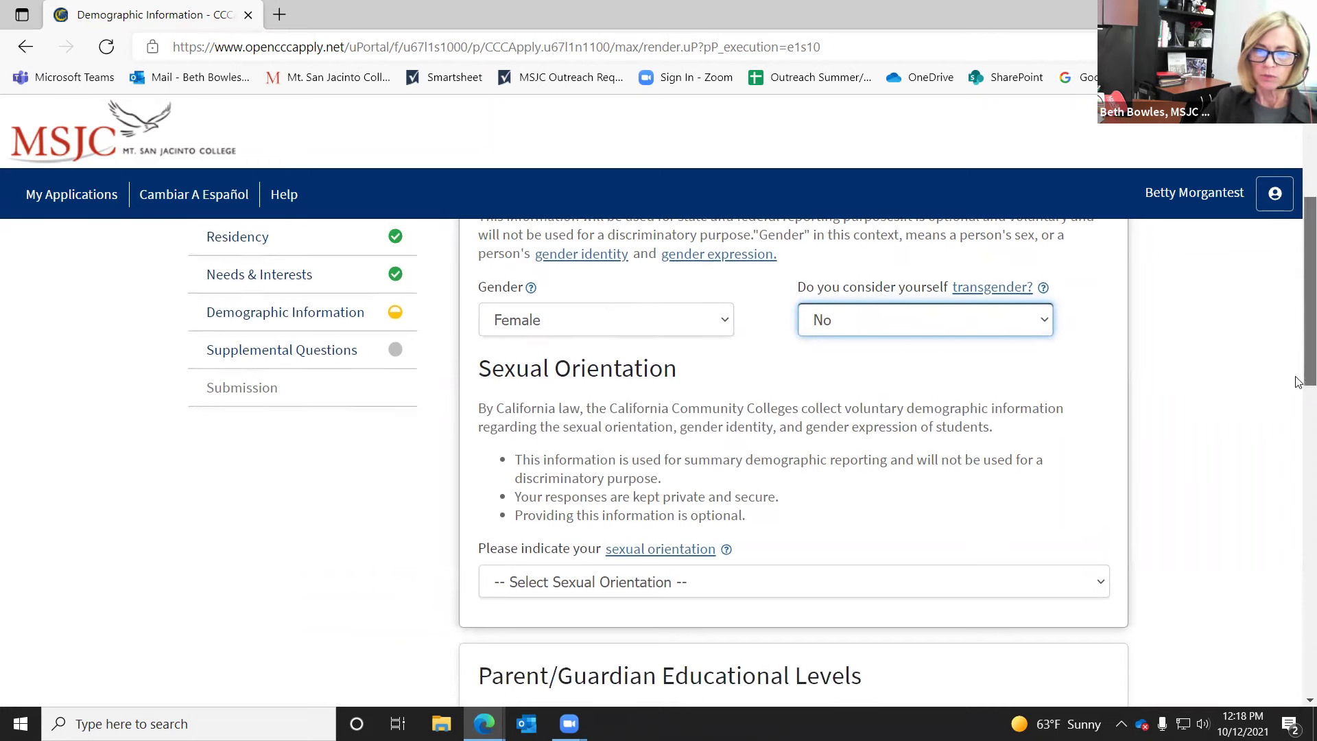
# Choose Straight/Heterosexual orientation, Parent 1 Bachelor's degree and Parent 2 Graduate degree
pyautogui.click(555, 433)
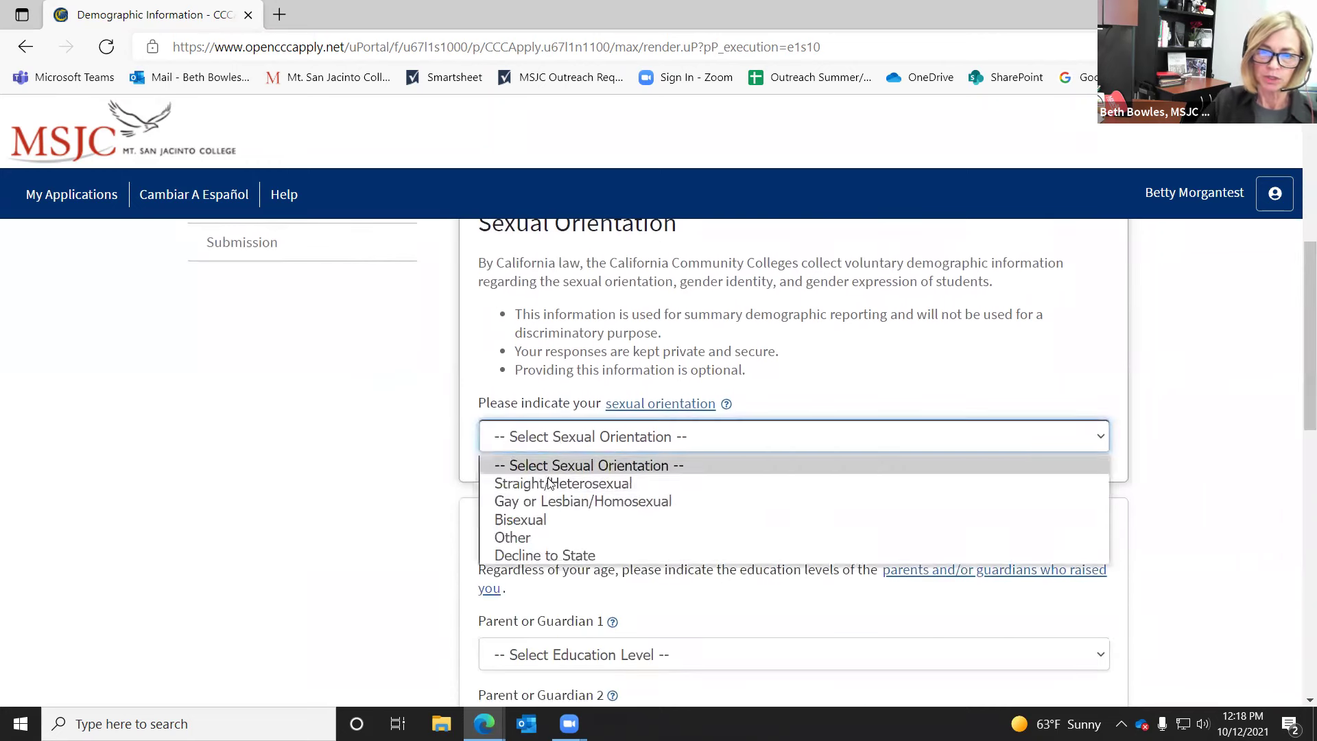
pyautogui.click(548, 484)
pyautogui.scroll(-3, 1298, 391)
pyautogui.scroll(-1, 747, 362)
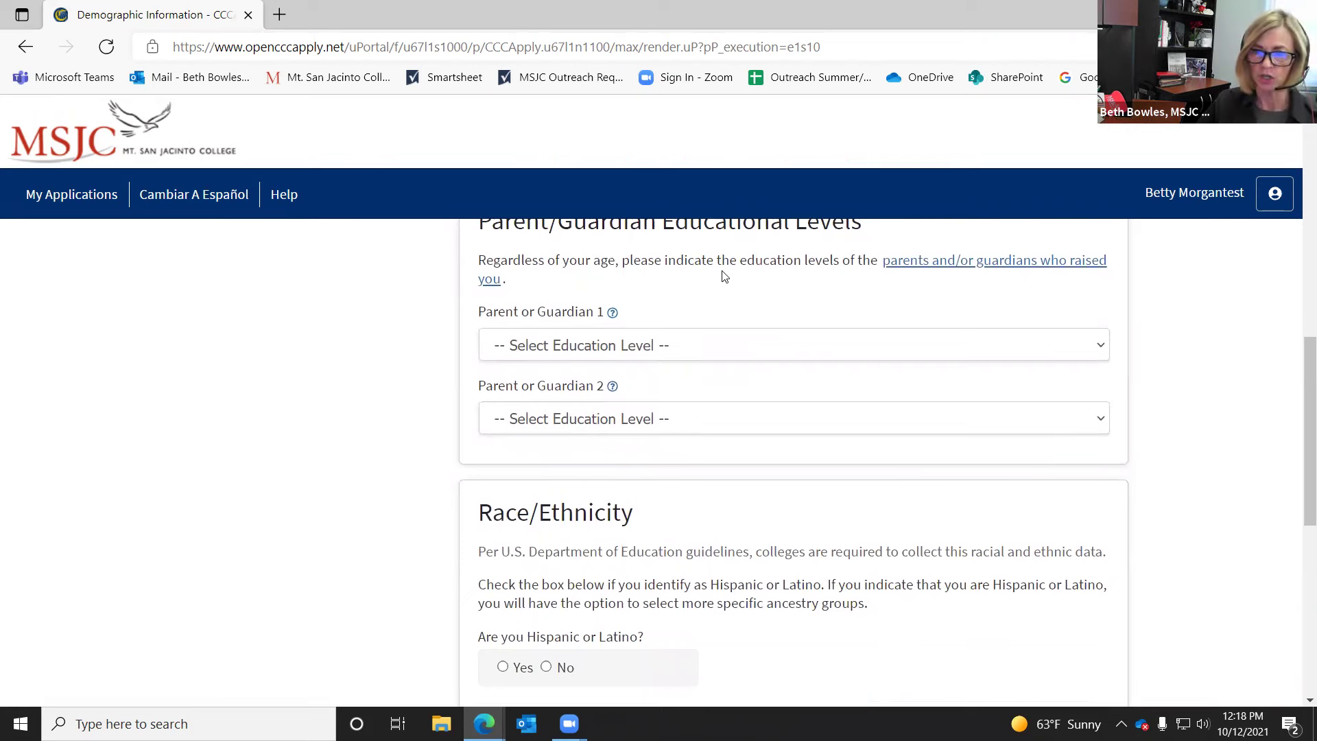
pyautogui.click(587, 350)
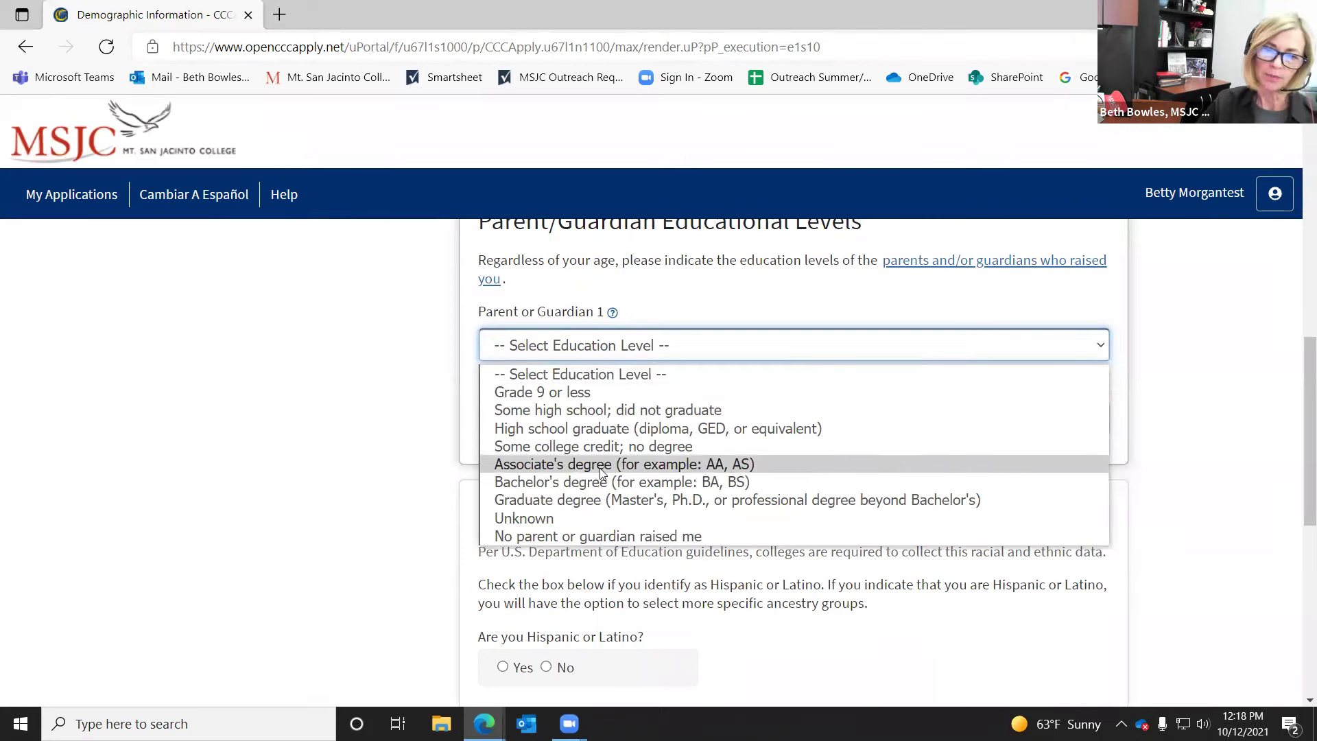
pyautogui.click(573, 483)
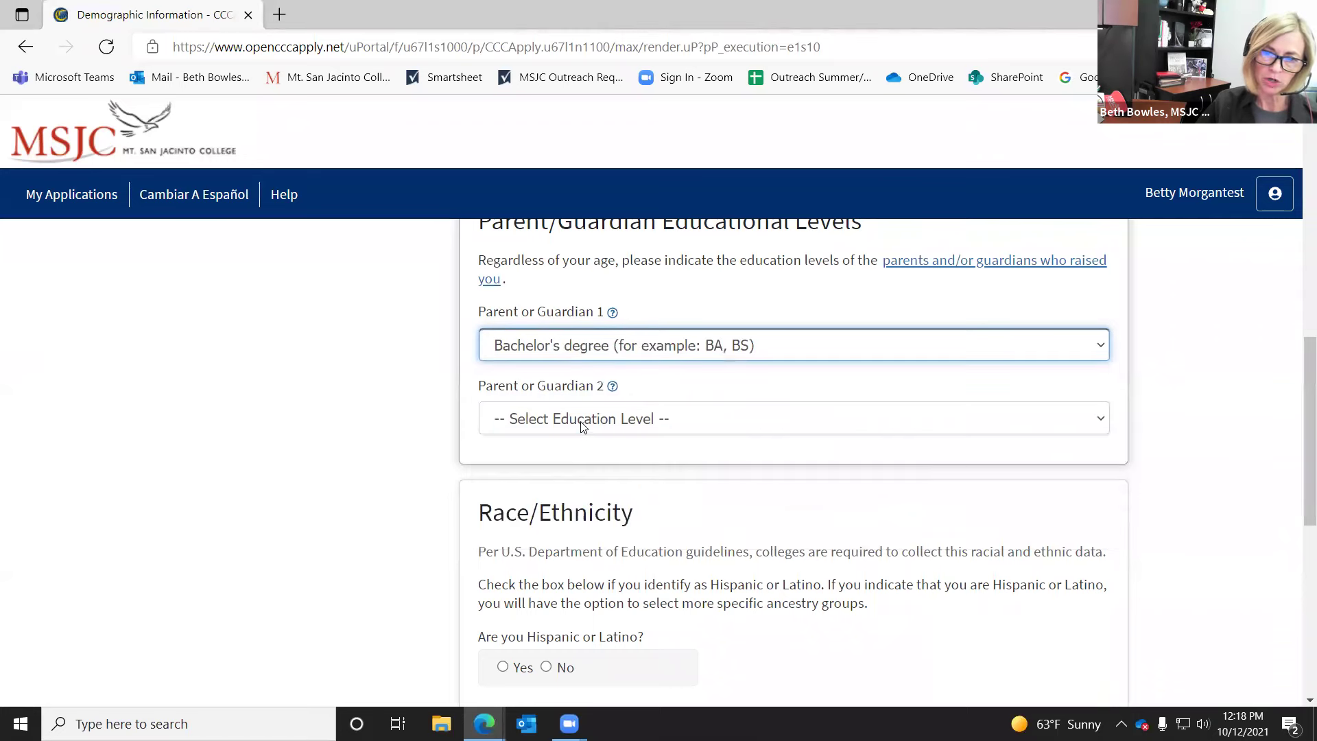
pyautogui.click(583, 422)
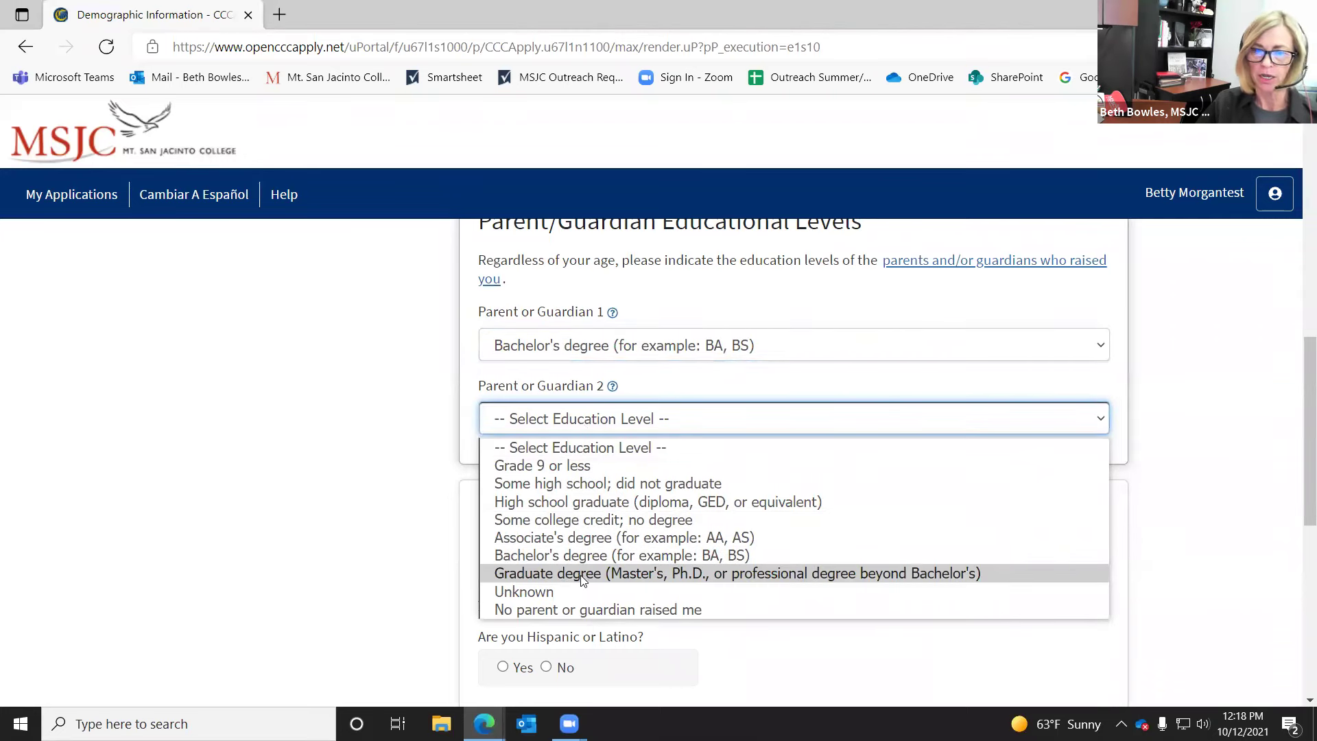
pyautogui.click(581, 575)
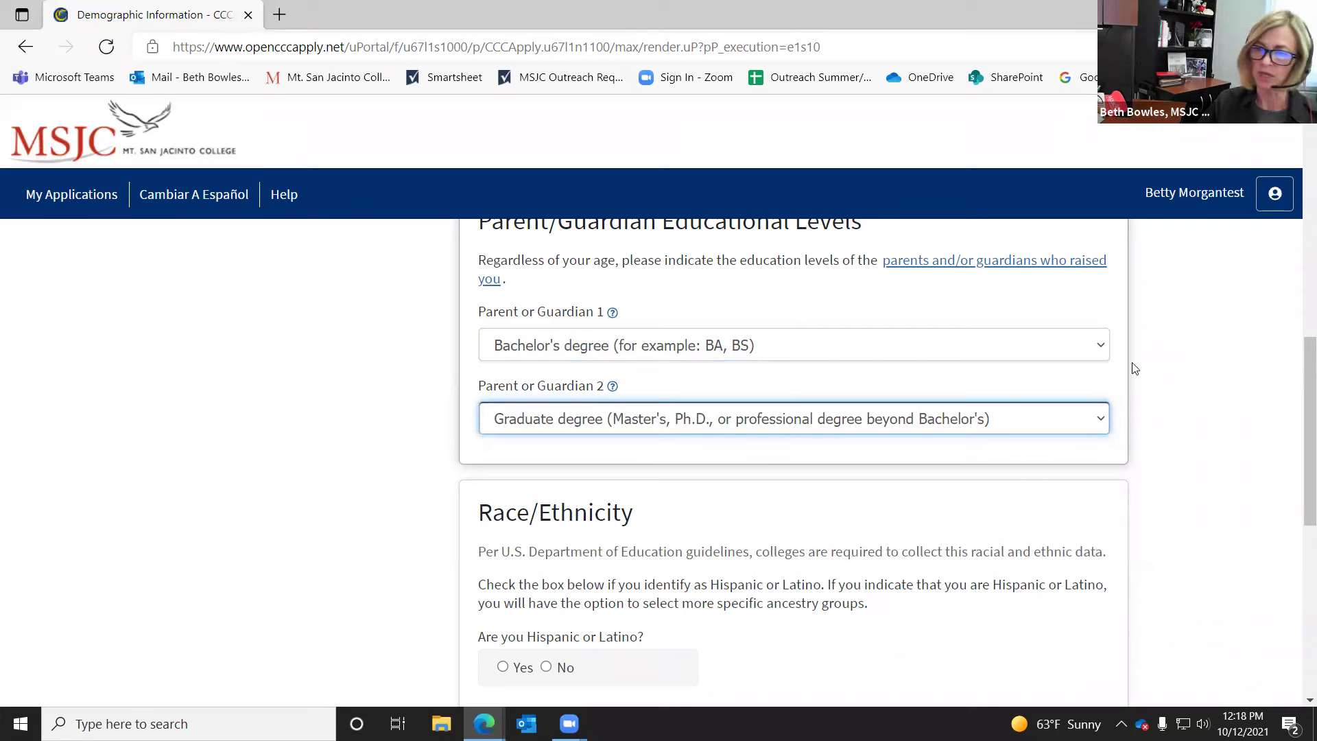
# Answer No to the Hispanic or Latino question
pyautogui.scroll(-4, 1299, 459)
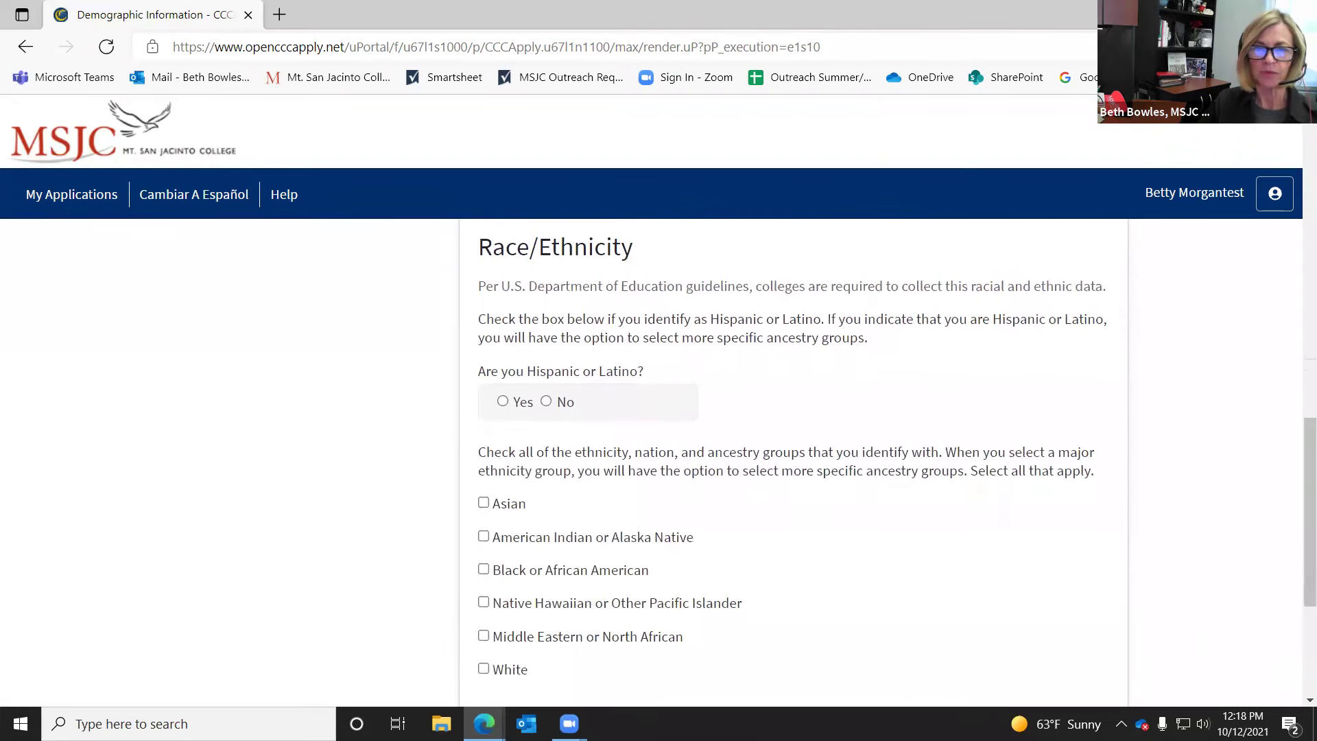
pyautogui.click(546, 402)
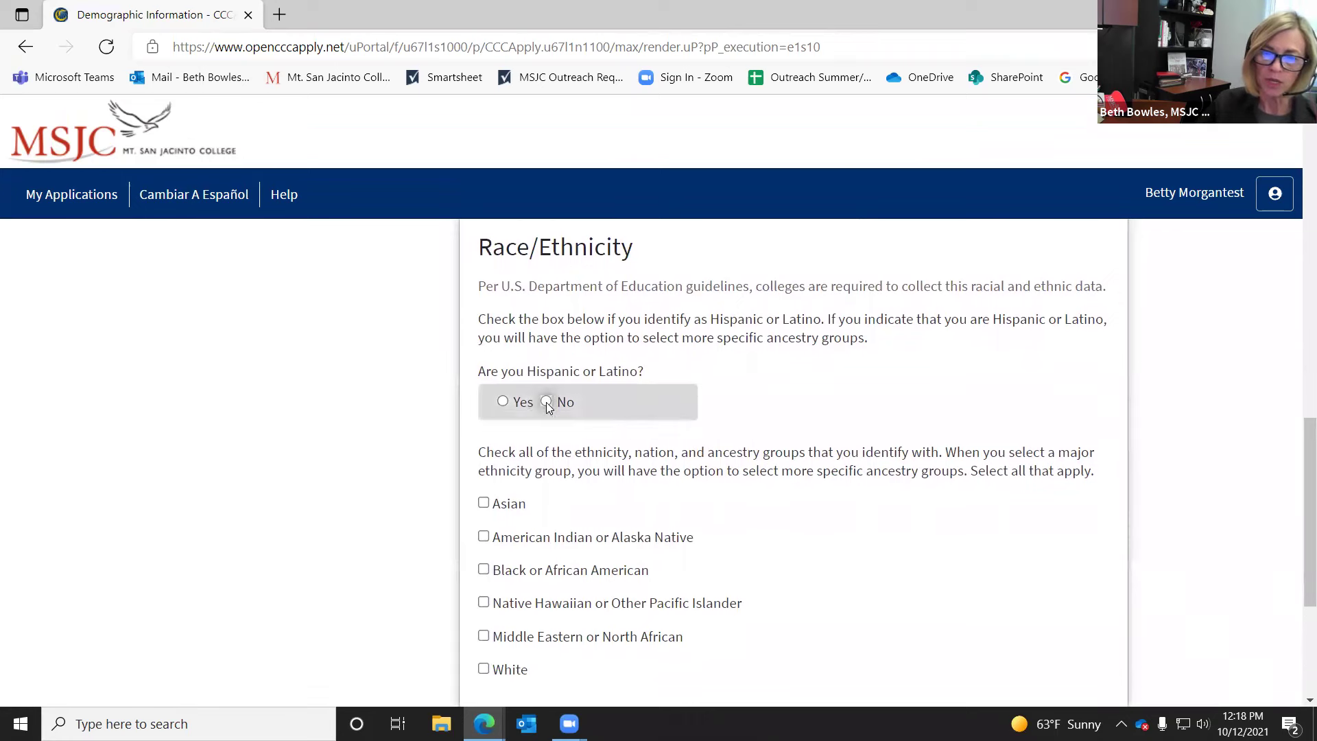
pyautogui.click(504, 402)
pyautogui.scroll(-5, 607, 465)
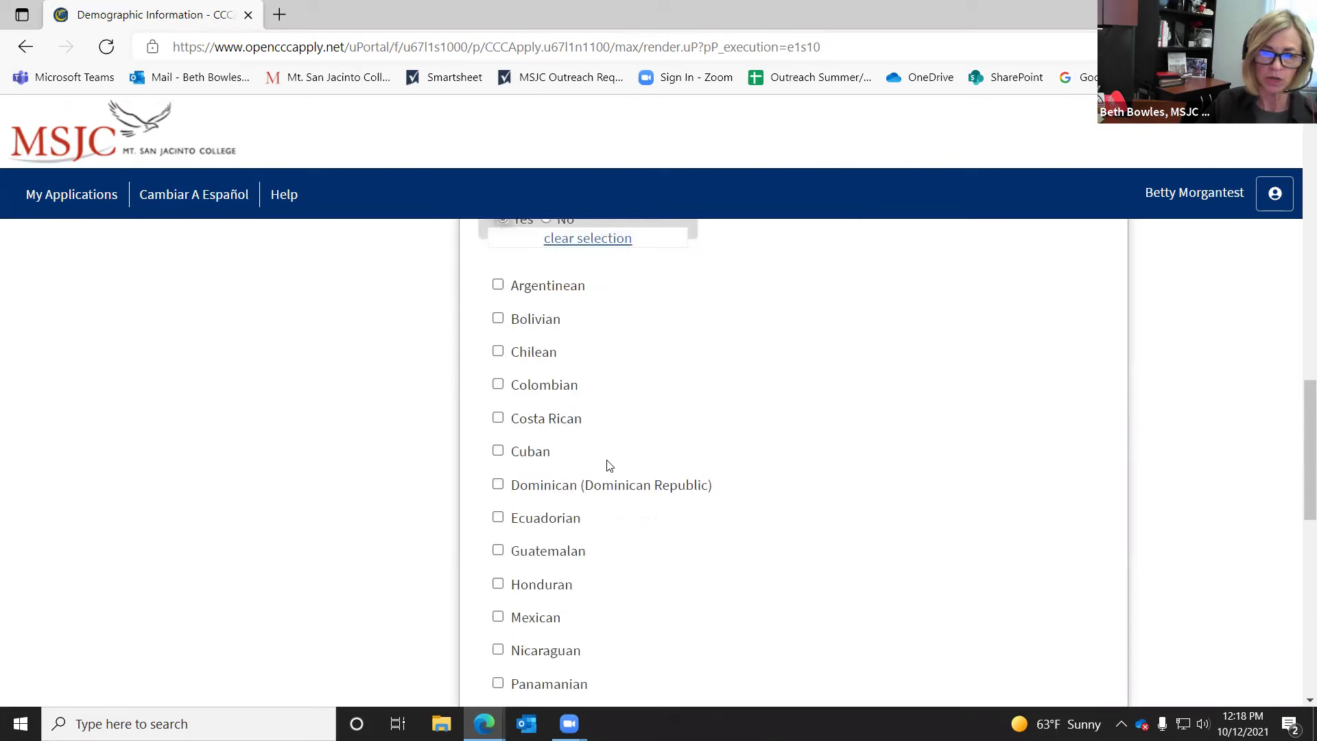
pyautogui.scroll(-4, 607, 466)
pyautogui.scroll(6, 523, 394)
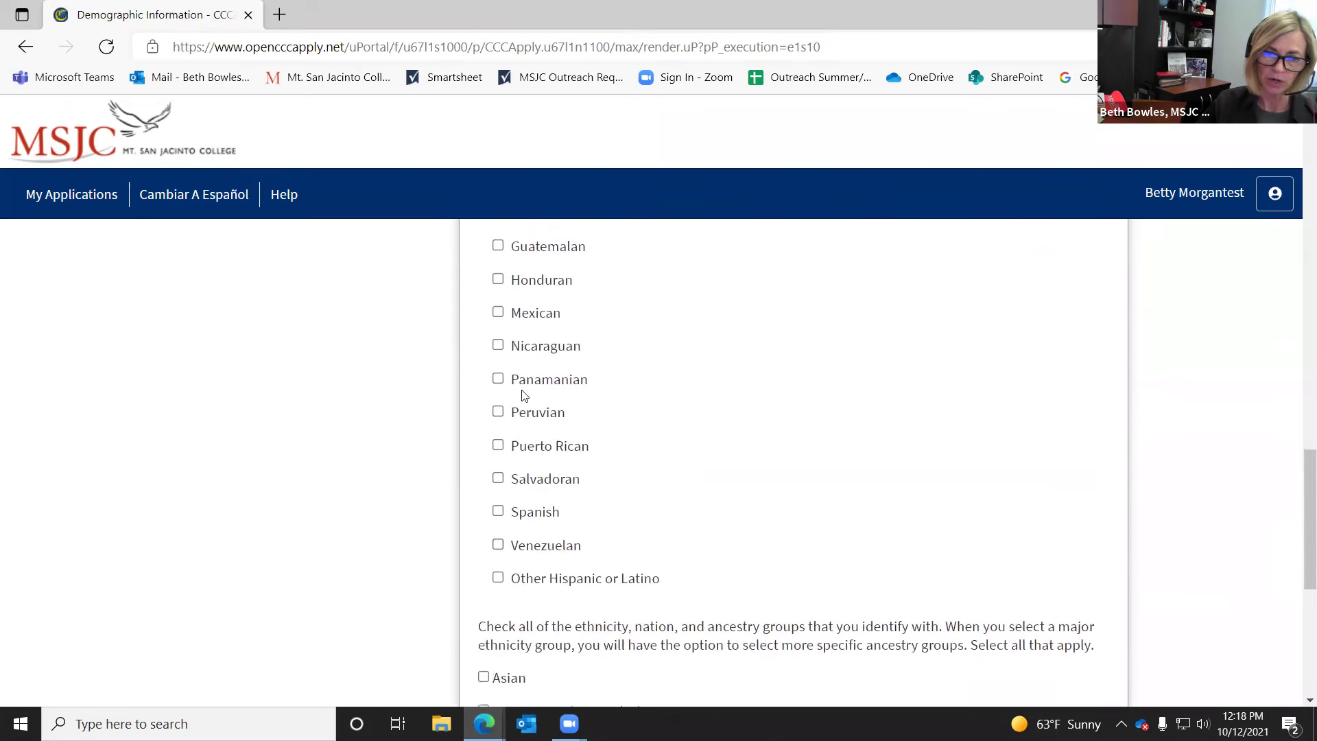
pyautogui.scroll(2, 524, 396)
pyautogui.scroll(-6, 524, 396)
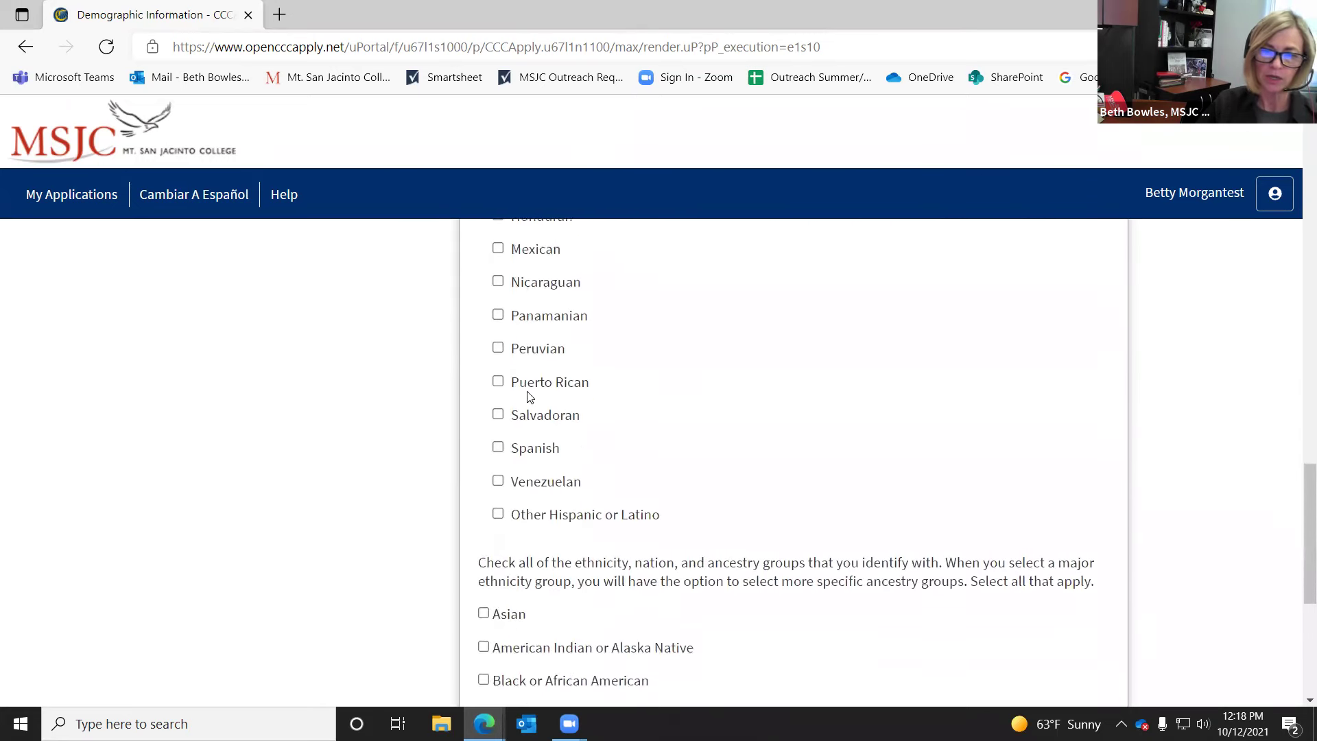
pyautogui.scroll(6, 529, 397)
pyautogui.scroll(3, 530, 396)
pyautogui.click(545, 493)
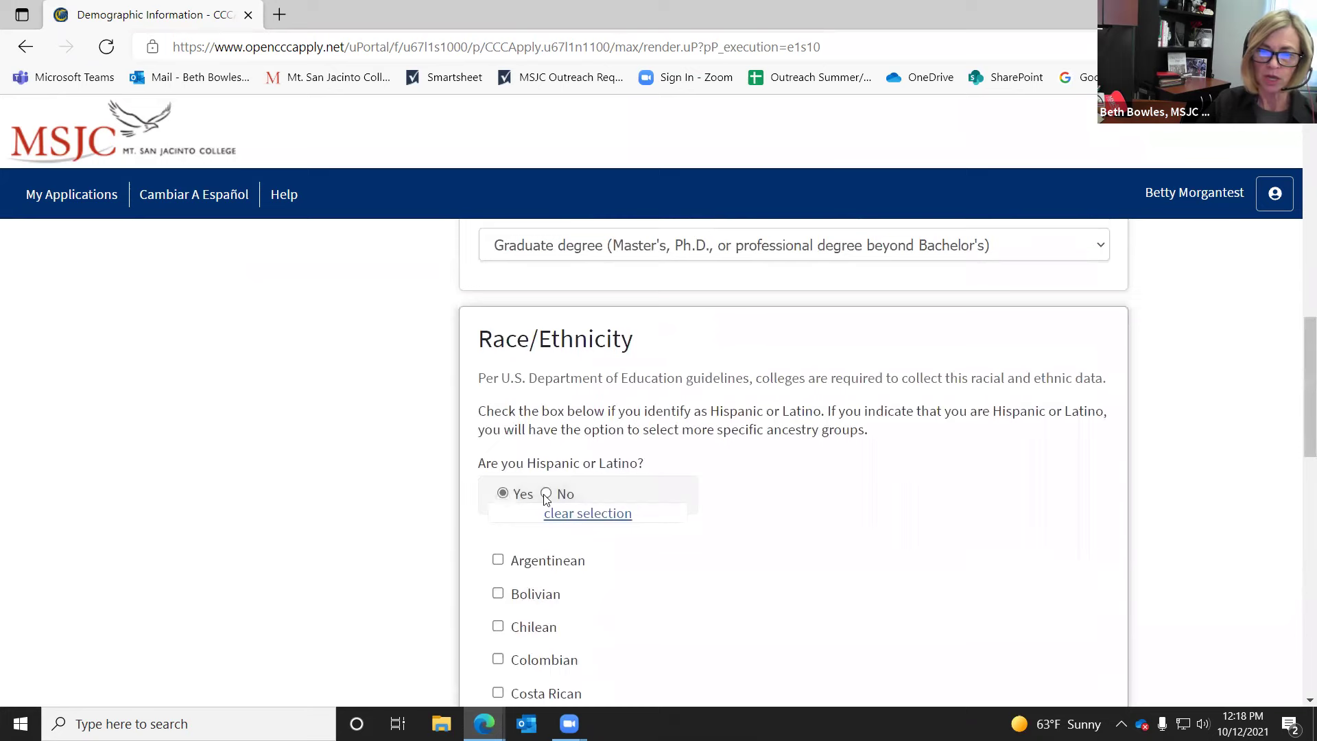
# Check White with British Isles (UK or Ireland) ancestry and save the demographics
pyautogui.scroll(-4, 801, 454)
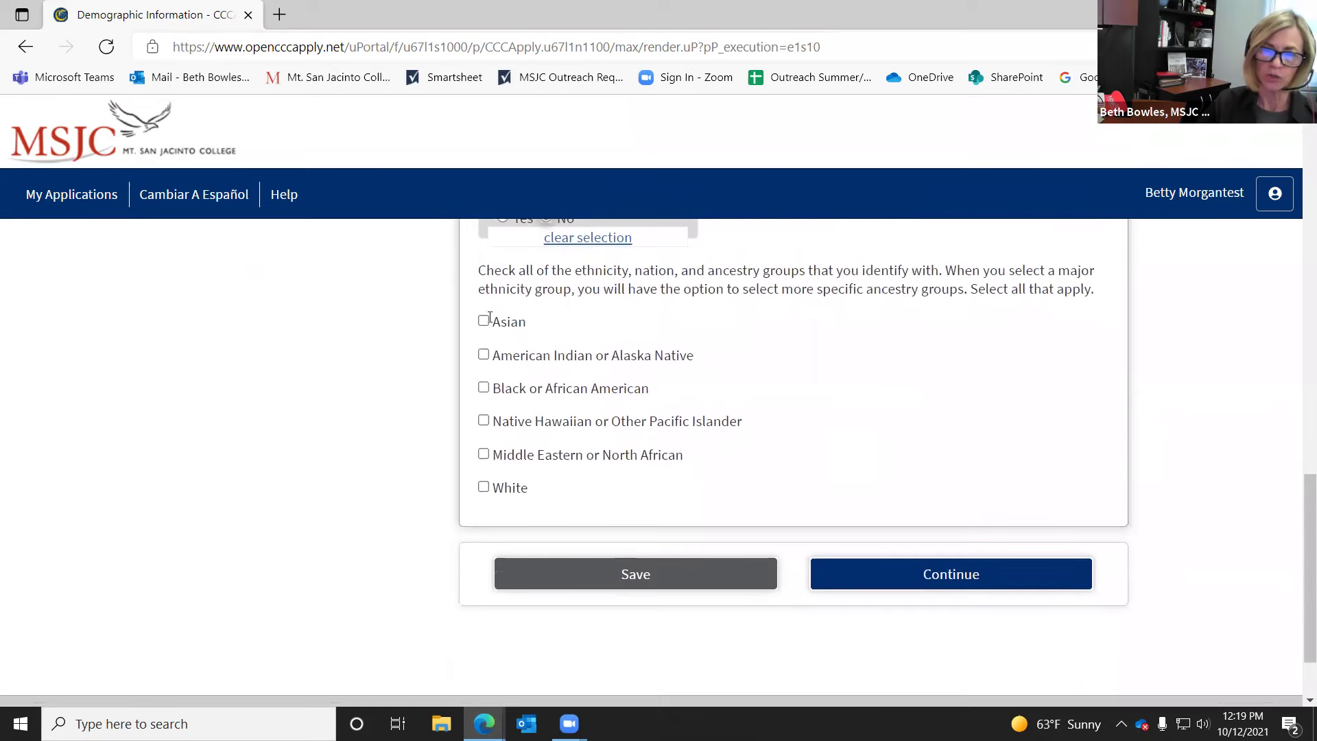
pyautogui.click(483, 321)
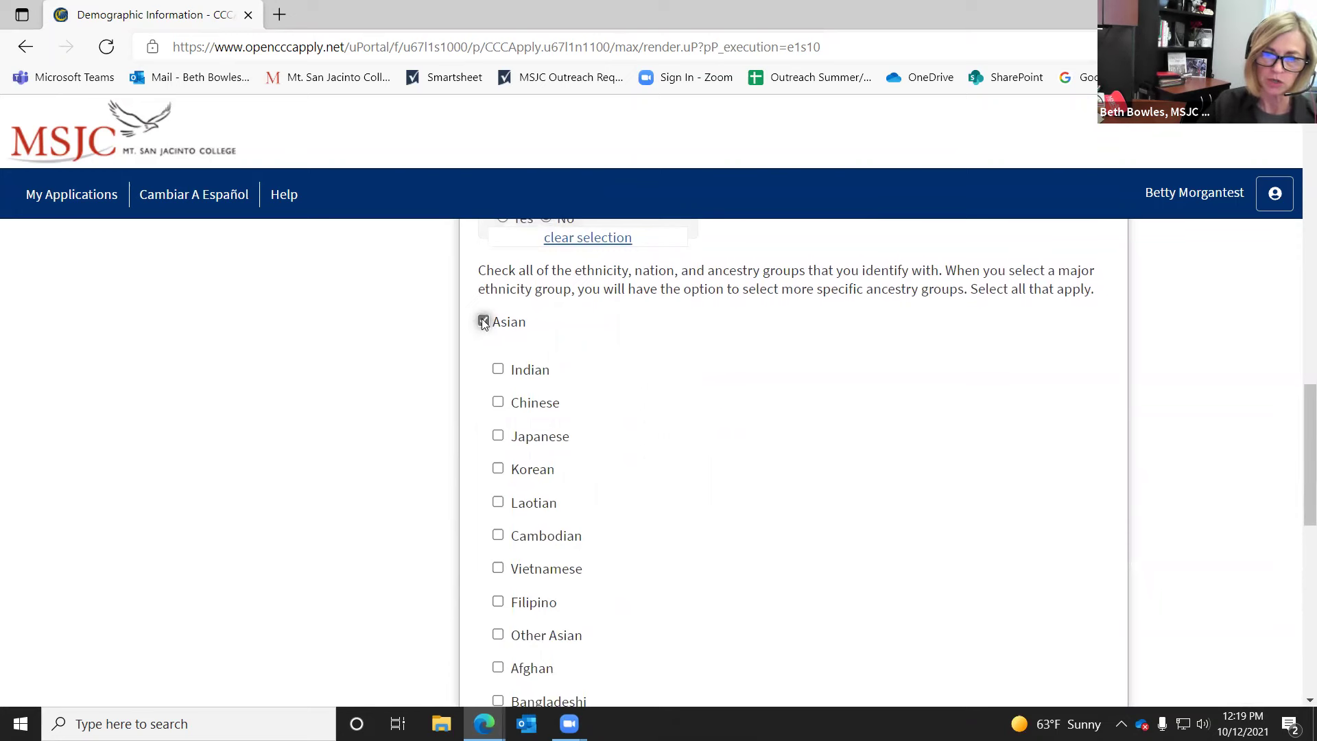
pyautogui.click(484, 322)
pyautogui.click(483, 487)
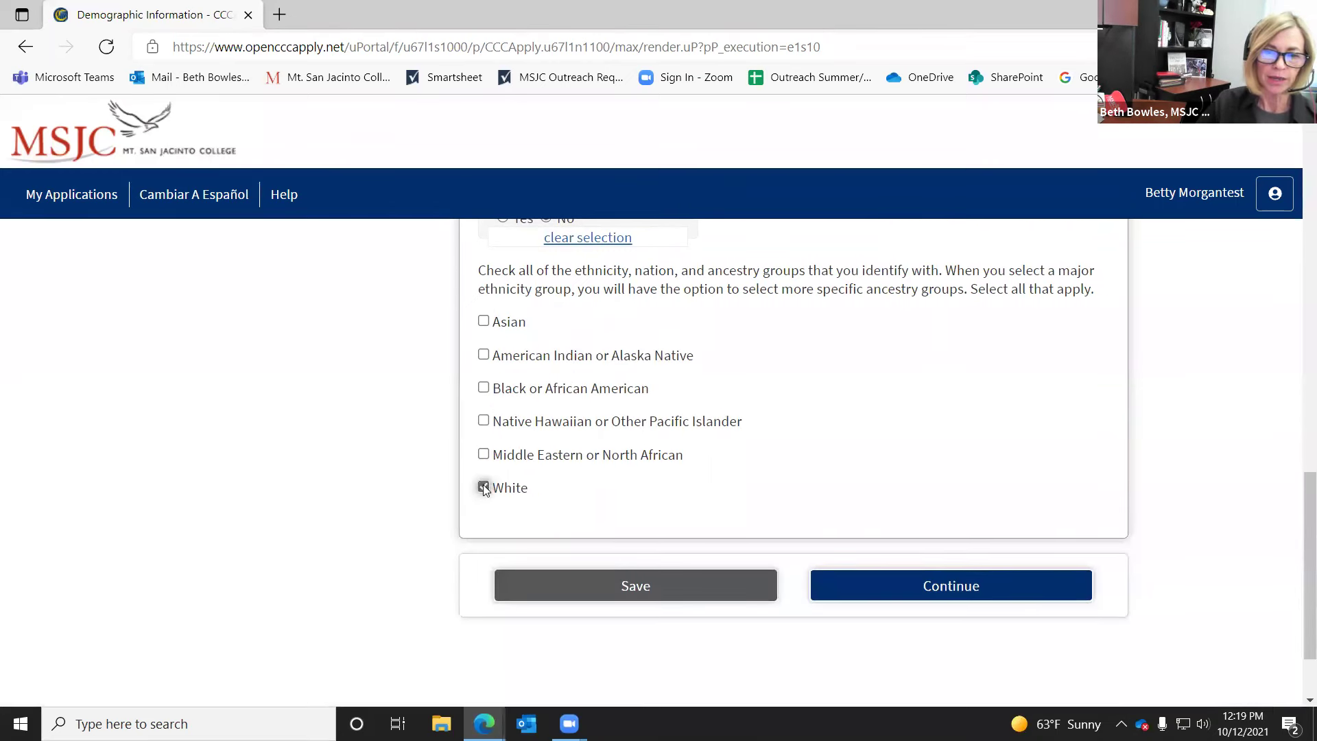
pyautogui.scroll(-3, 700, 470)
pyautogui.scroll(-2, 700, 466)
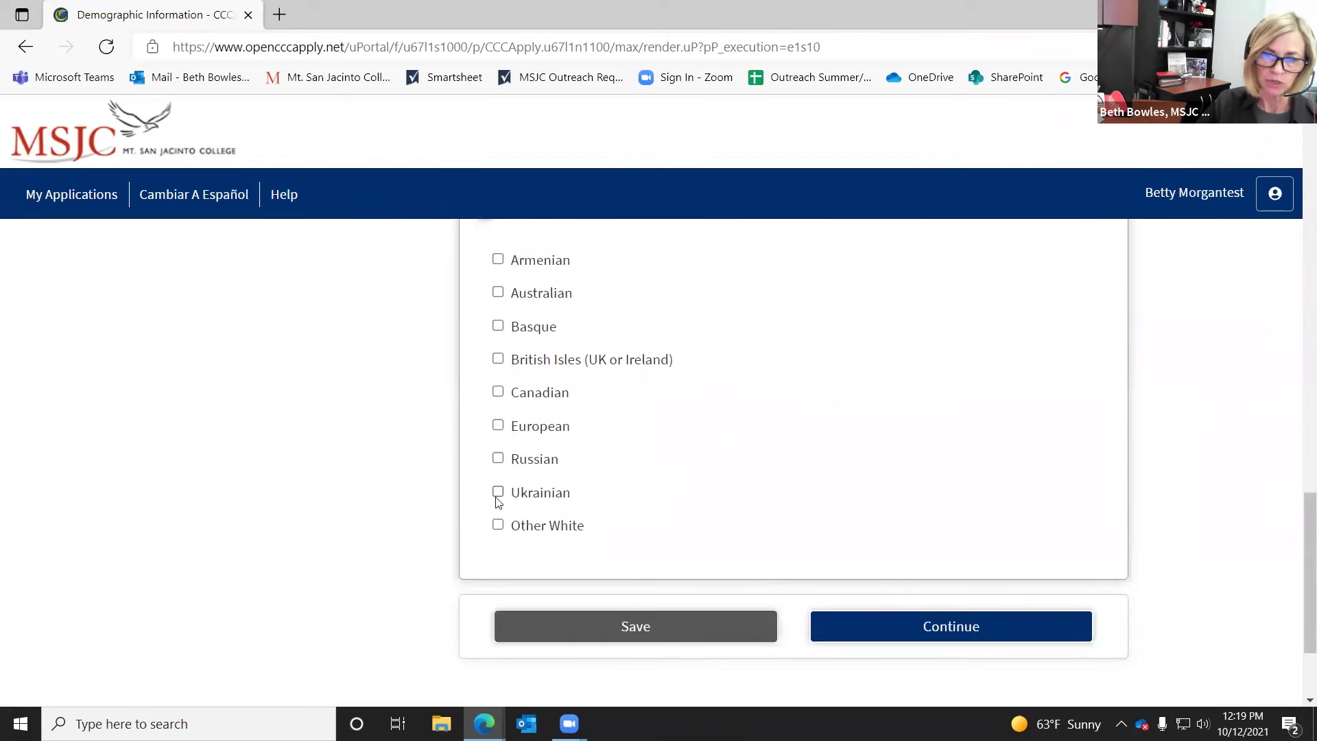
pyautogui.click(499, 360)
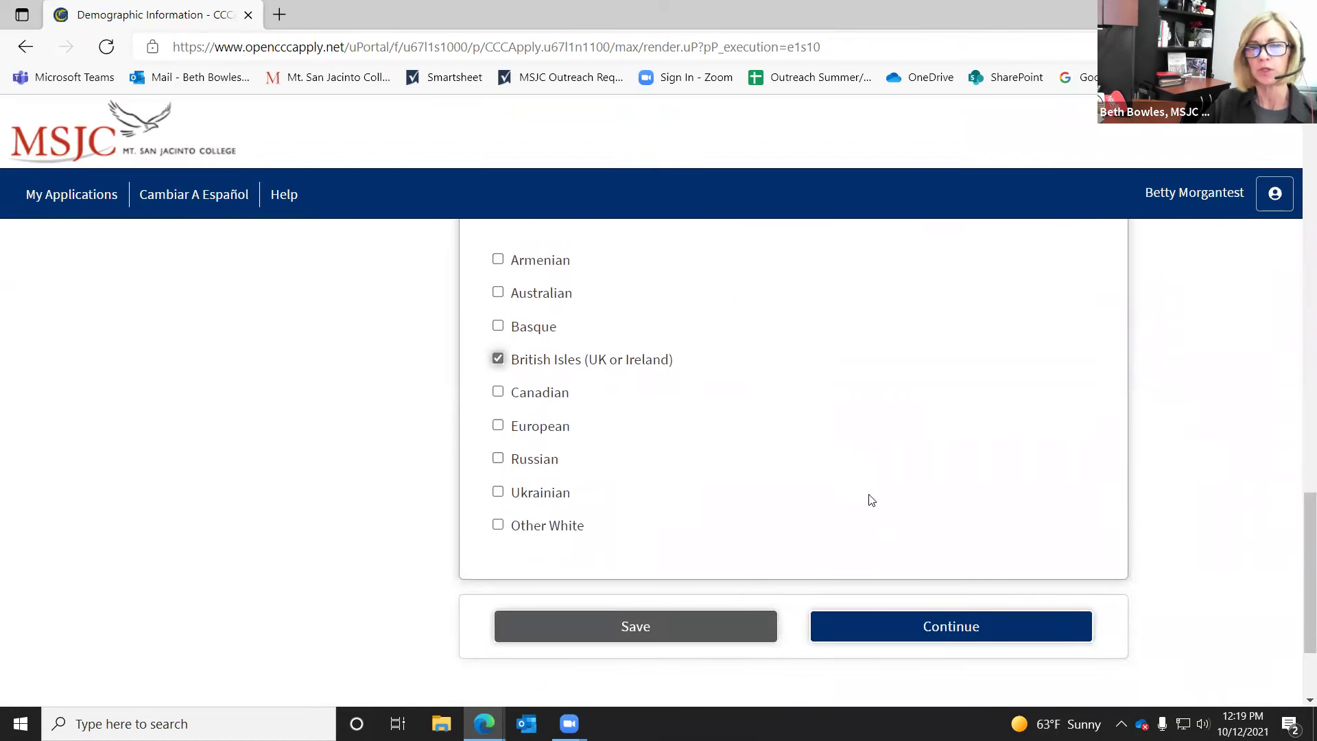
pyautogui.scroll(3, 782, 421)
pyautogui.scroll(-1, 789, 420)
pyautogui.scroll(3, 794, 424)
pyautogui.scroll(3, 794, 424)
pyautogui.scroll(-7, 820, 412)
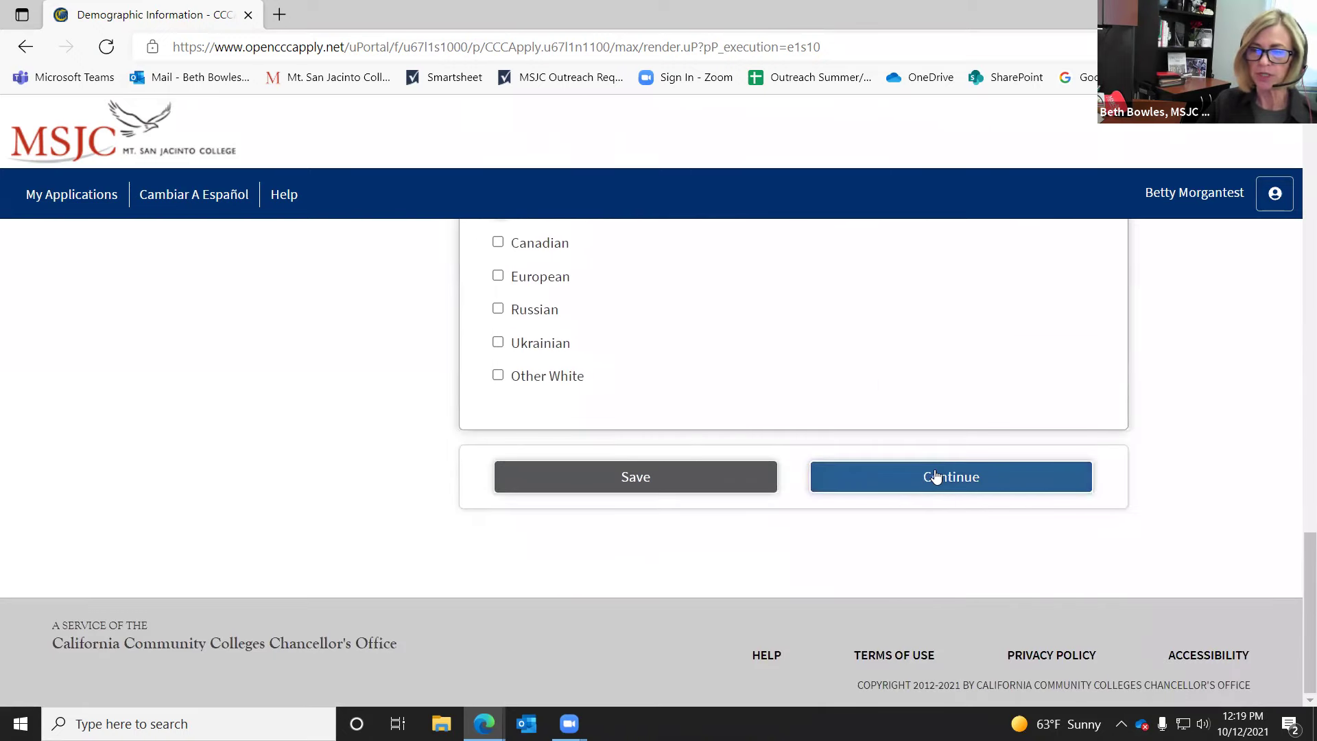
pyautogui.click(936, 476)
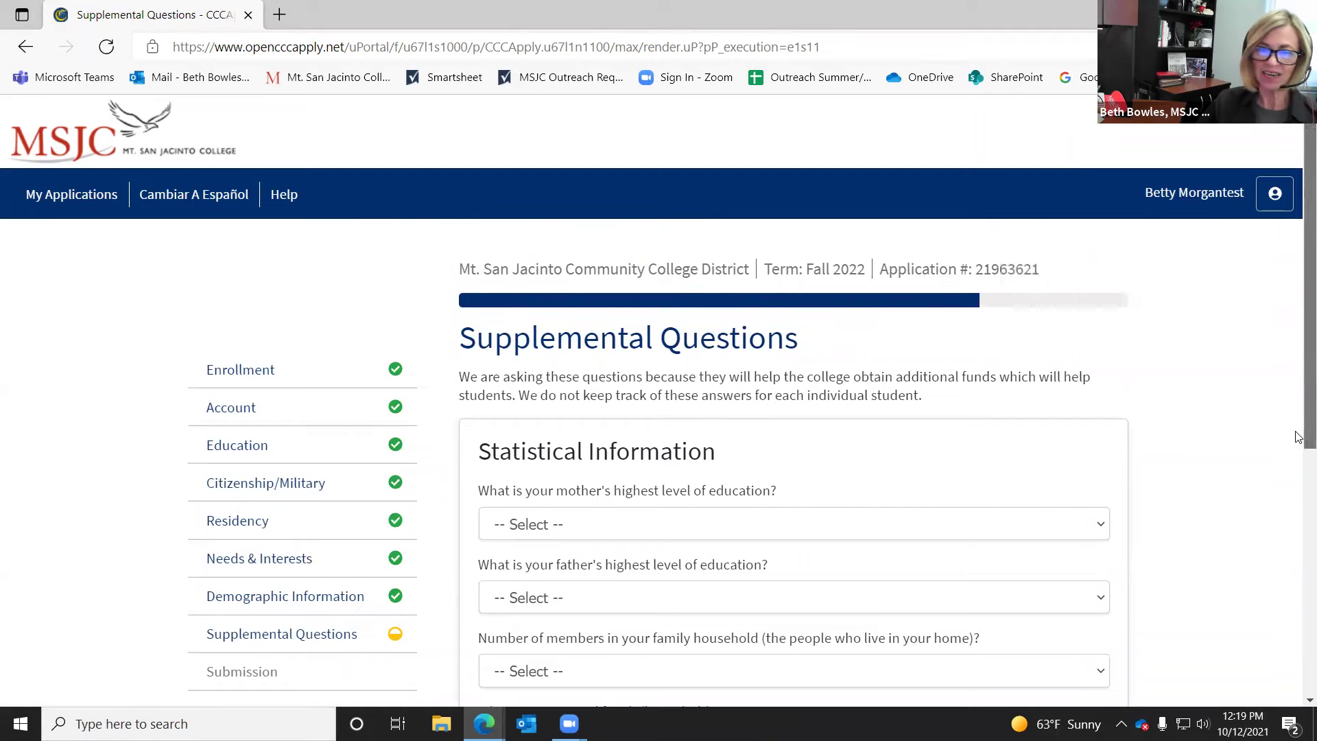
# Set mother's education to Bachelor's Degree, father's to Graduate work/degree, and household size to 3
pyautogui.scroll(-2, 752, 467)
pyautogui.scroll(-1, 664, 324)
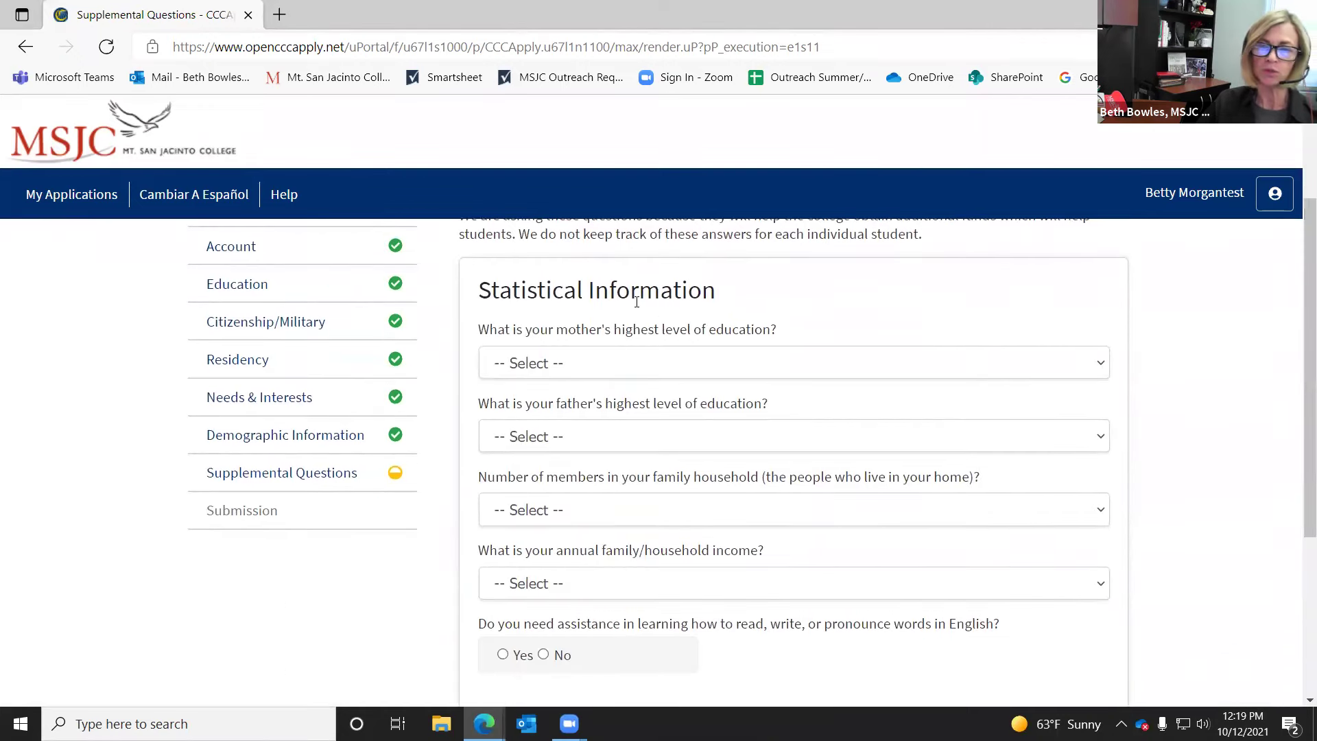
pyautogui.click(647, 370)
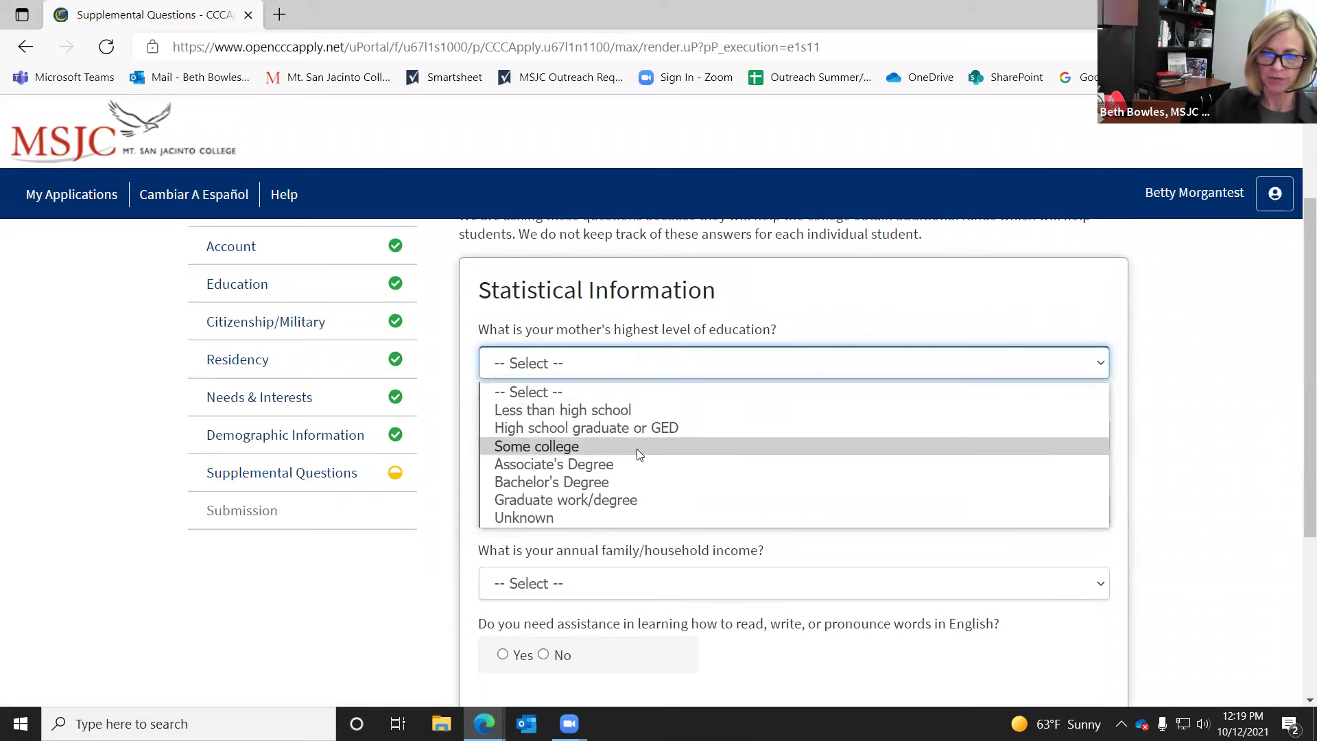
pyautogui.click(637, 479)
pyautogui.click(578, 437)
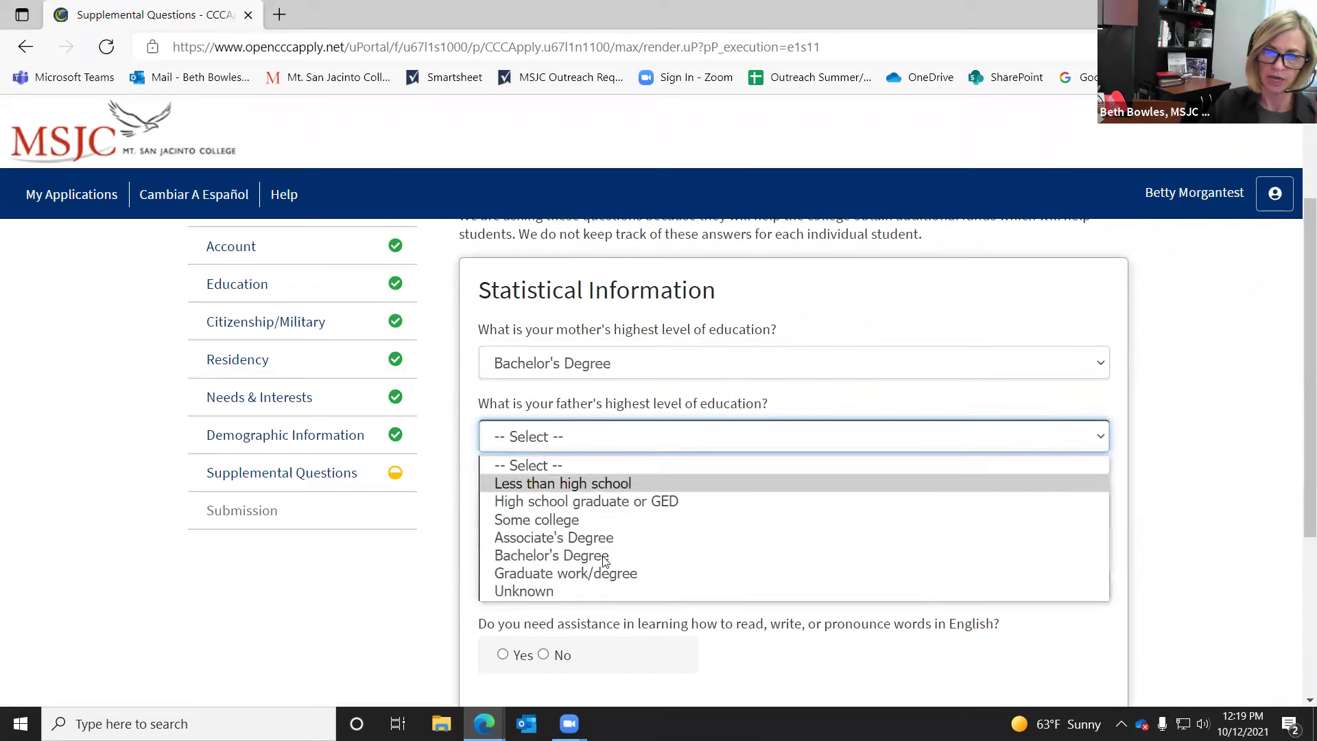
pyautogui.click(601, 574)
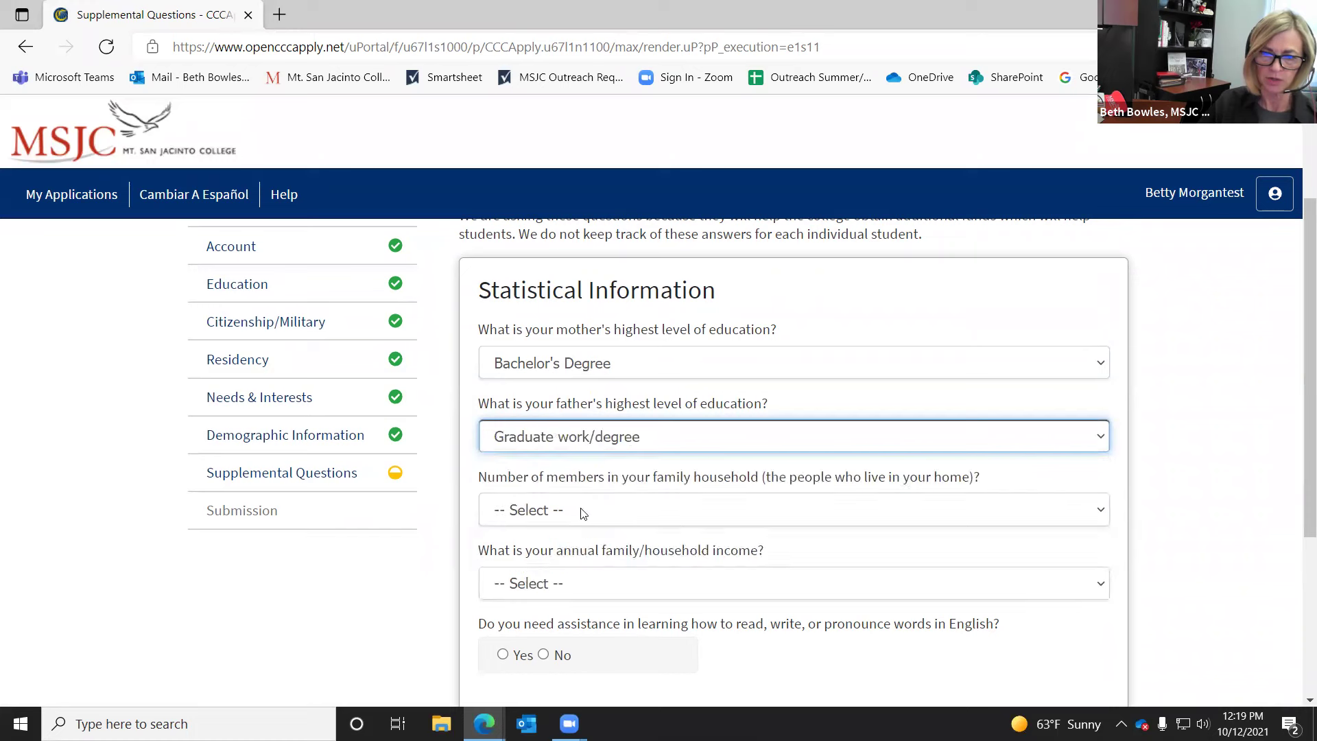
pyautogui.click(583, 510)
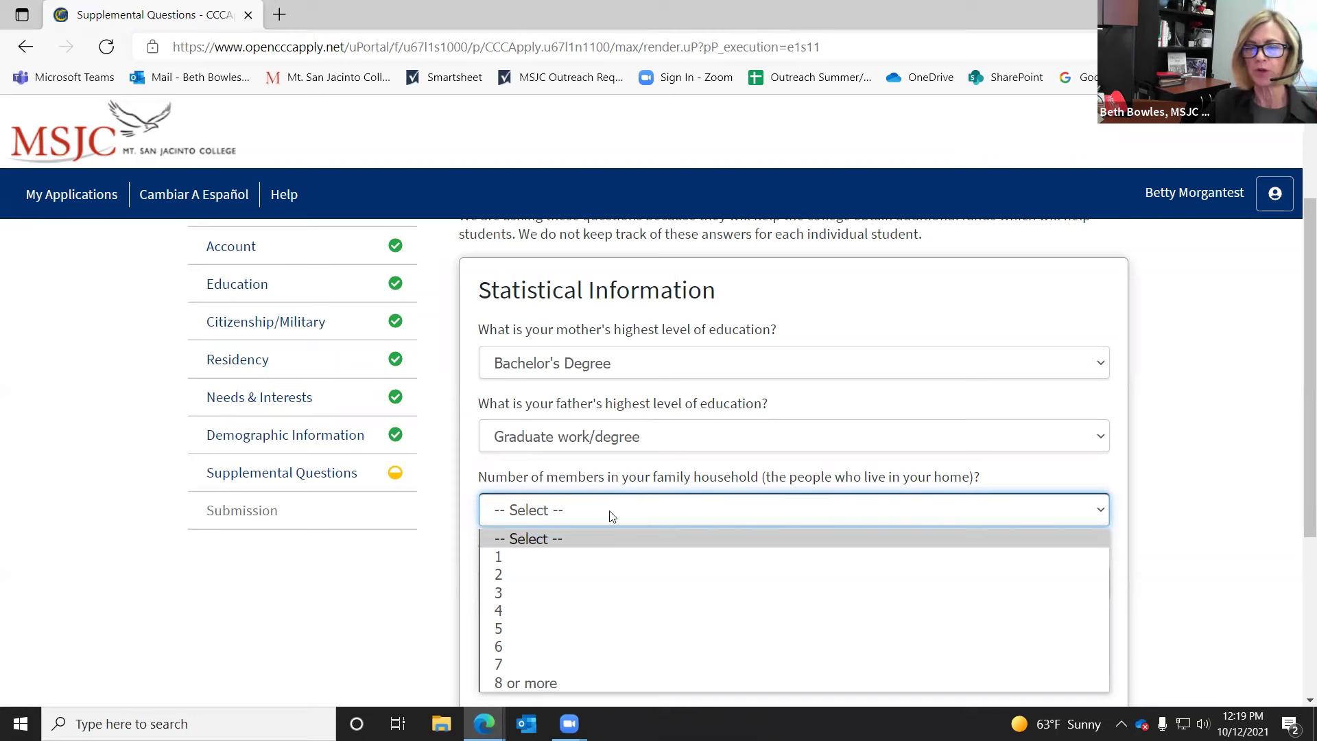
pyautogui.click(540, 592)
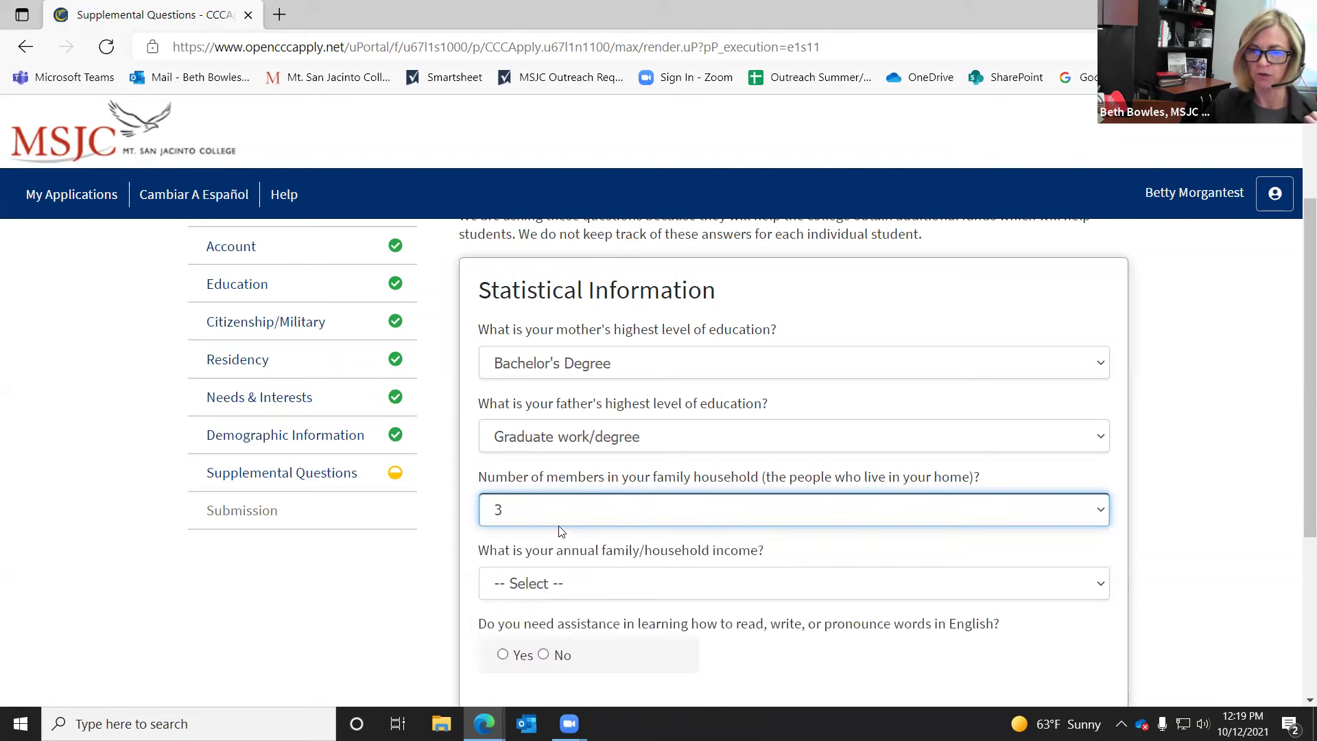
pyautogui.click(613, 514)
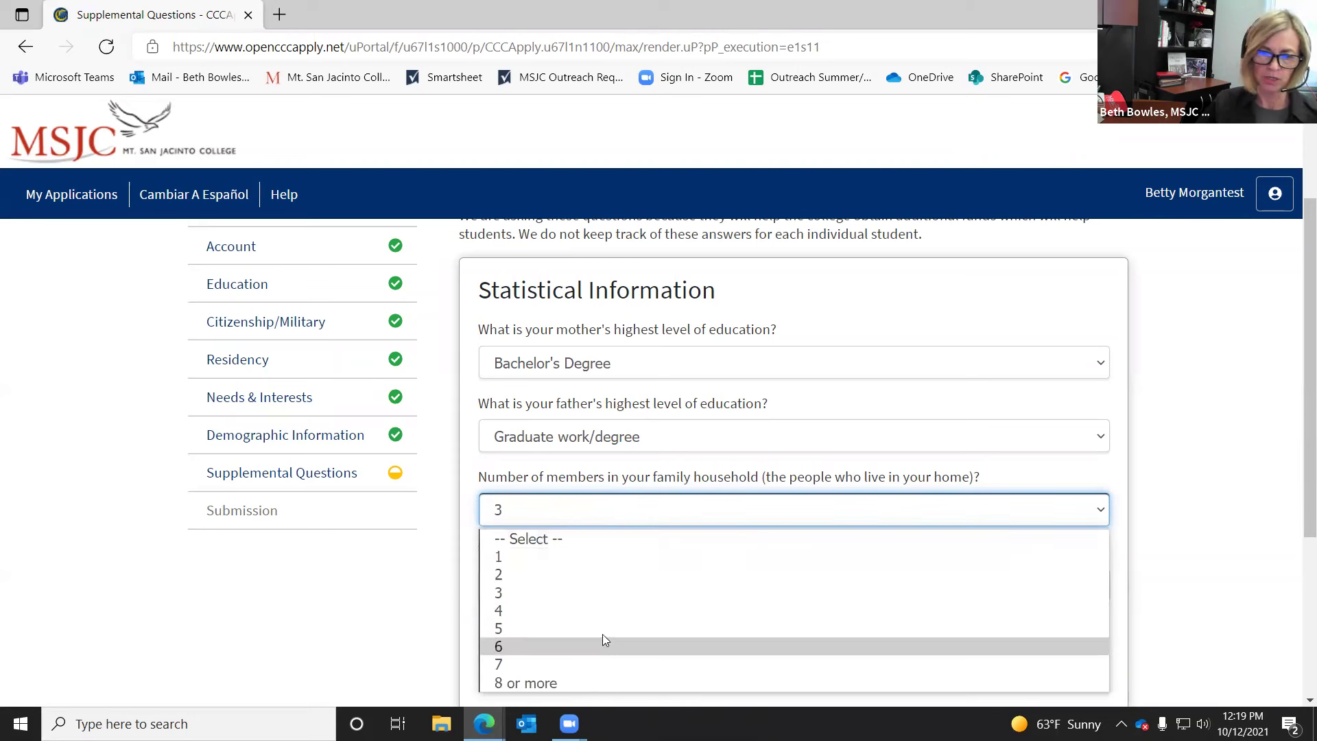
pyautogui.click(593, 513)
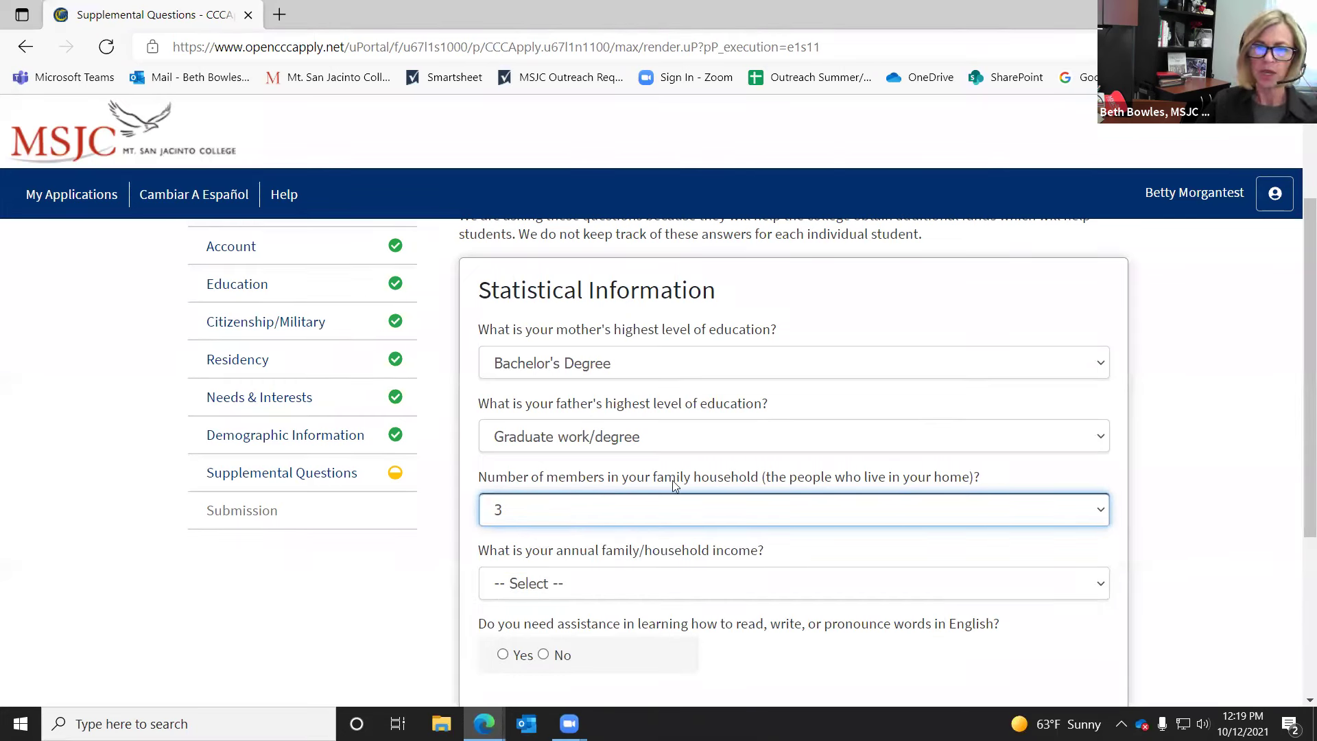
# Leave household income blank, answer No to English assistance, and save the Supplemental Questions
pyautogui.scroll(-2, 580, 404)
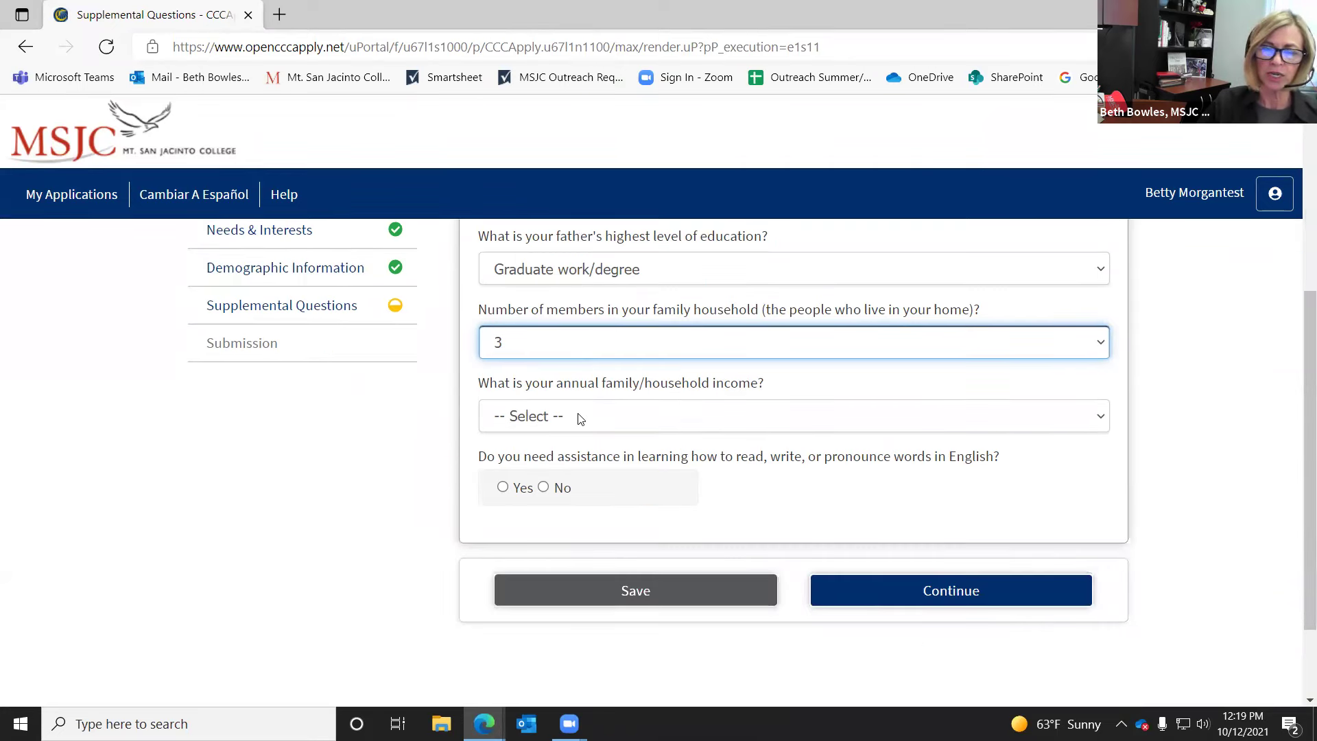
pyautogui.click(644, 414)
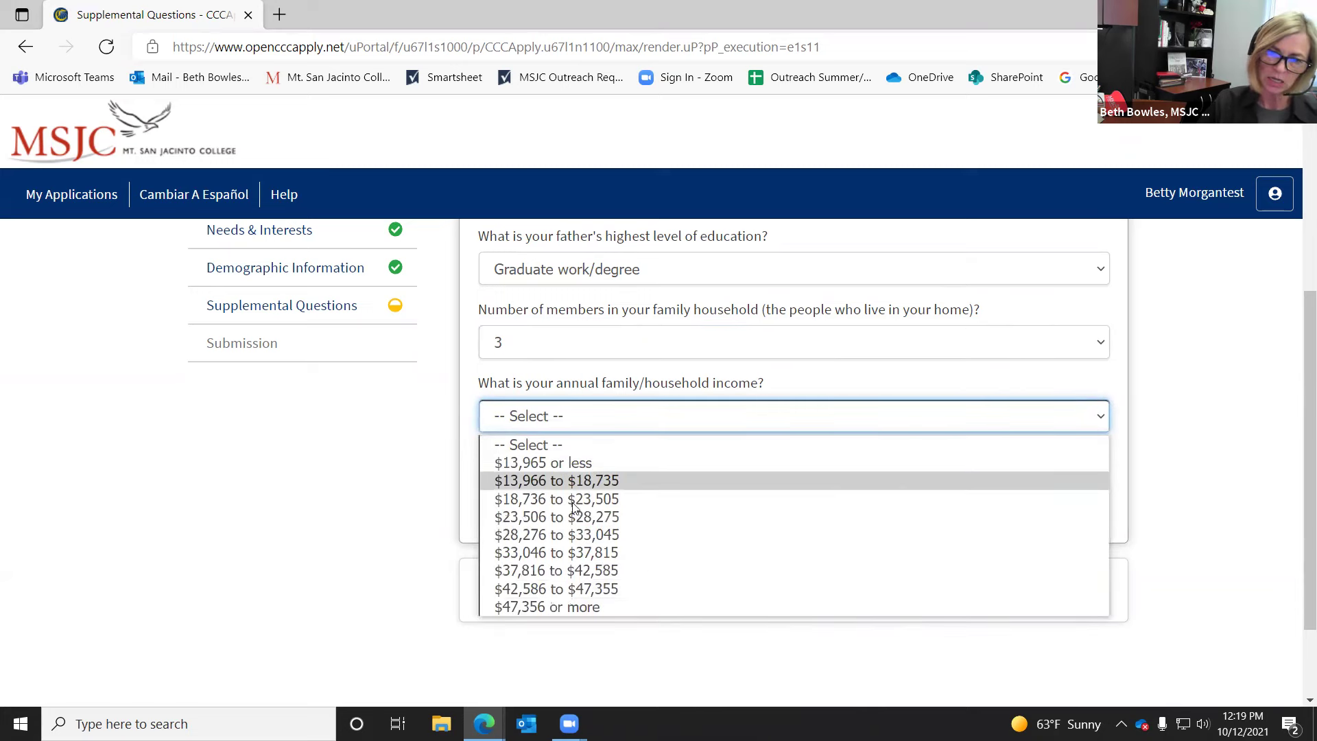
pyautogui.click(694, 416)
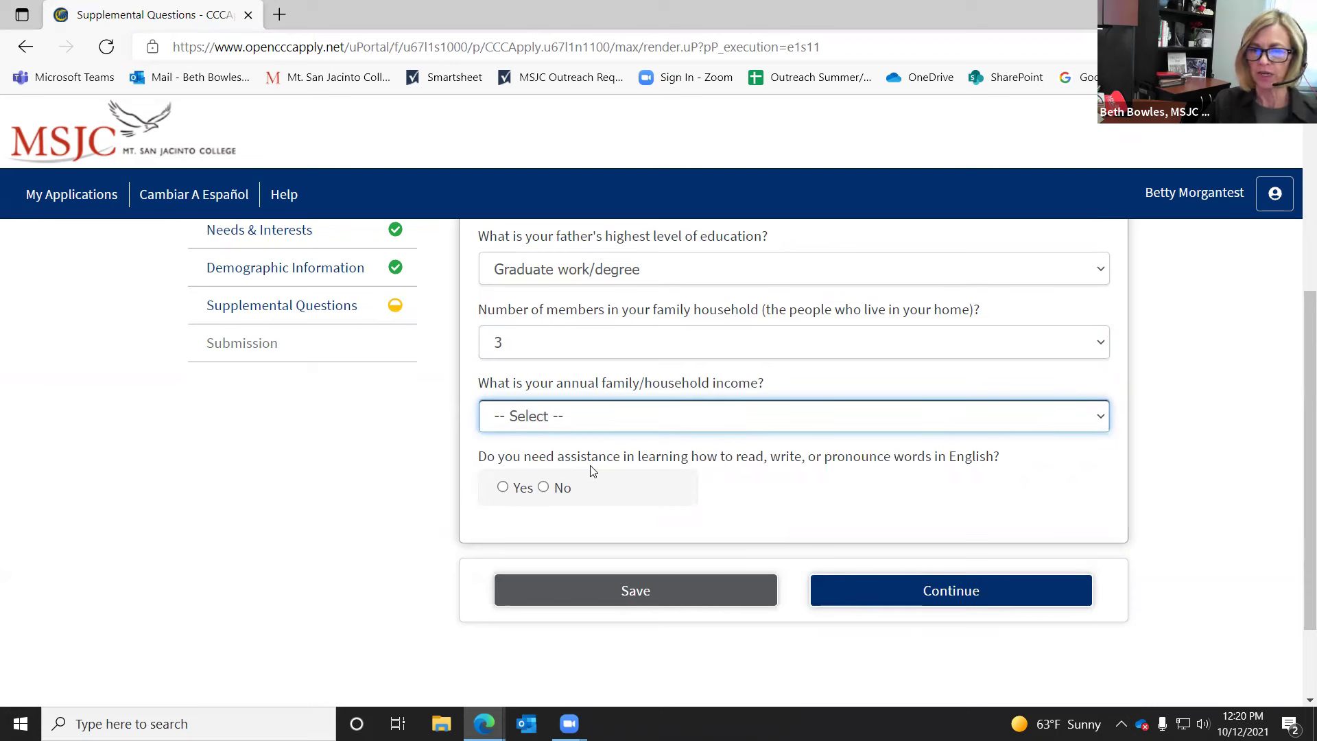
pyautogui.click(544, 488)
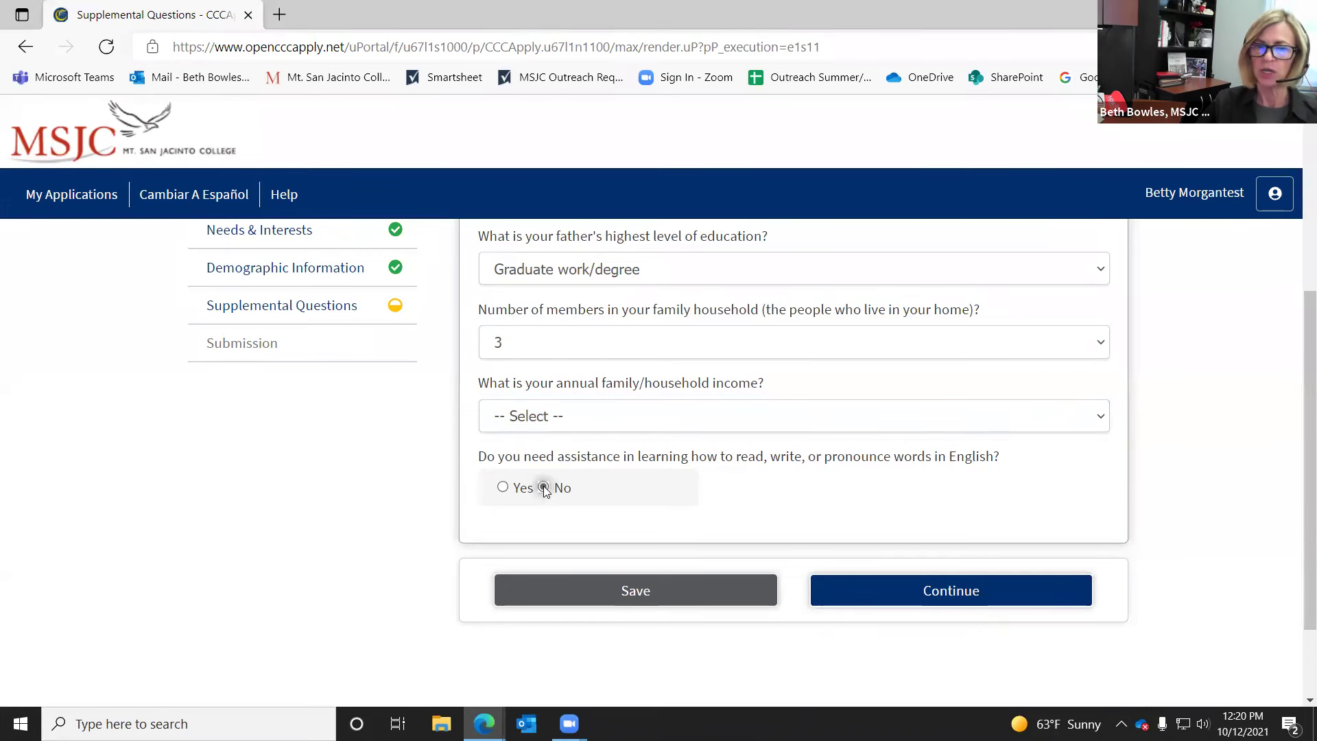
pyautogui.click(885, 599)
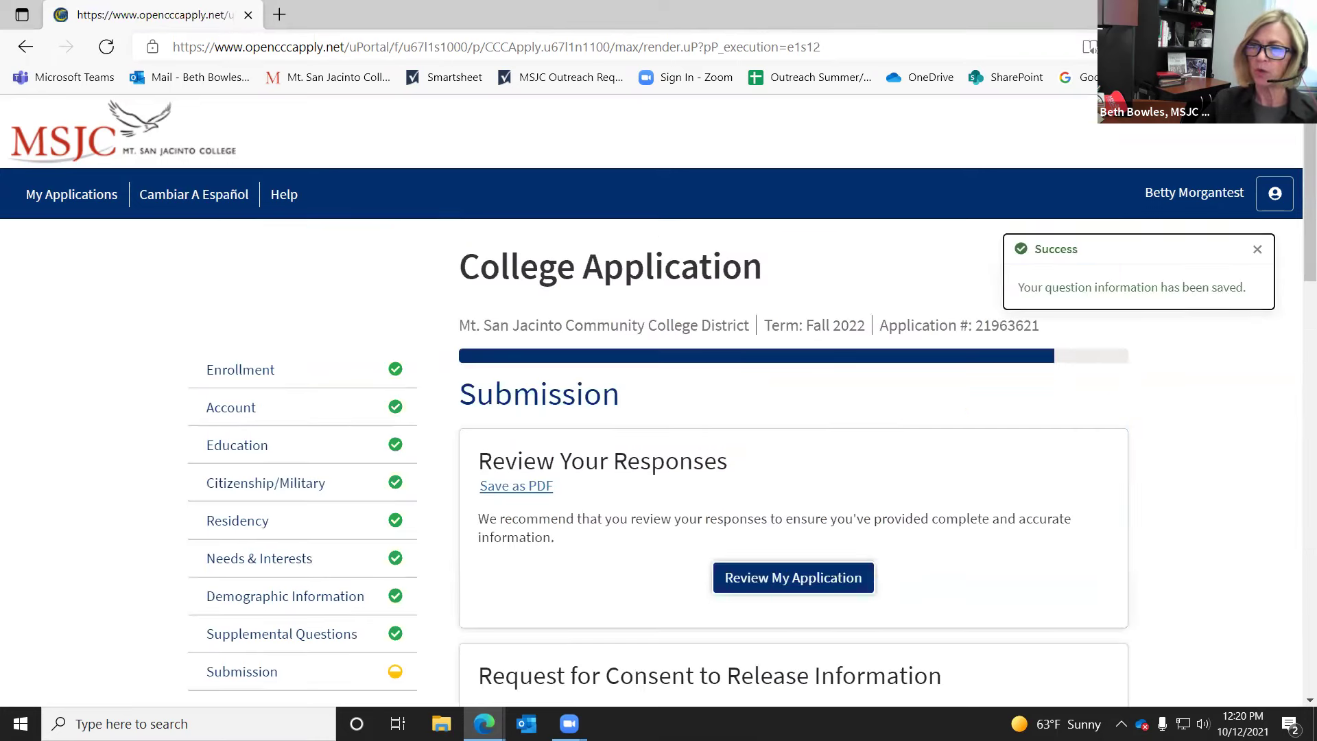
pyautogui.scroll(-3, 1283, 320)
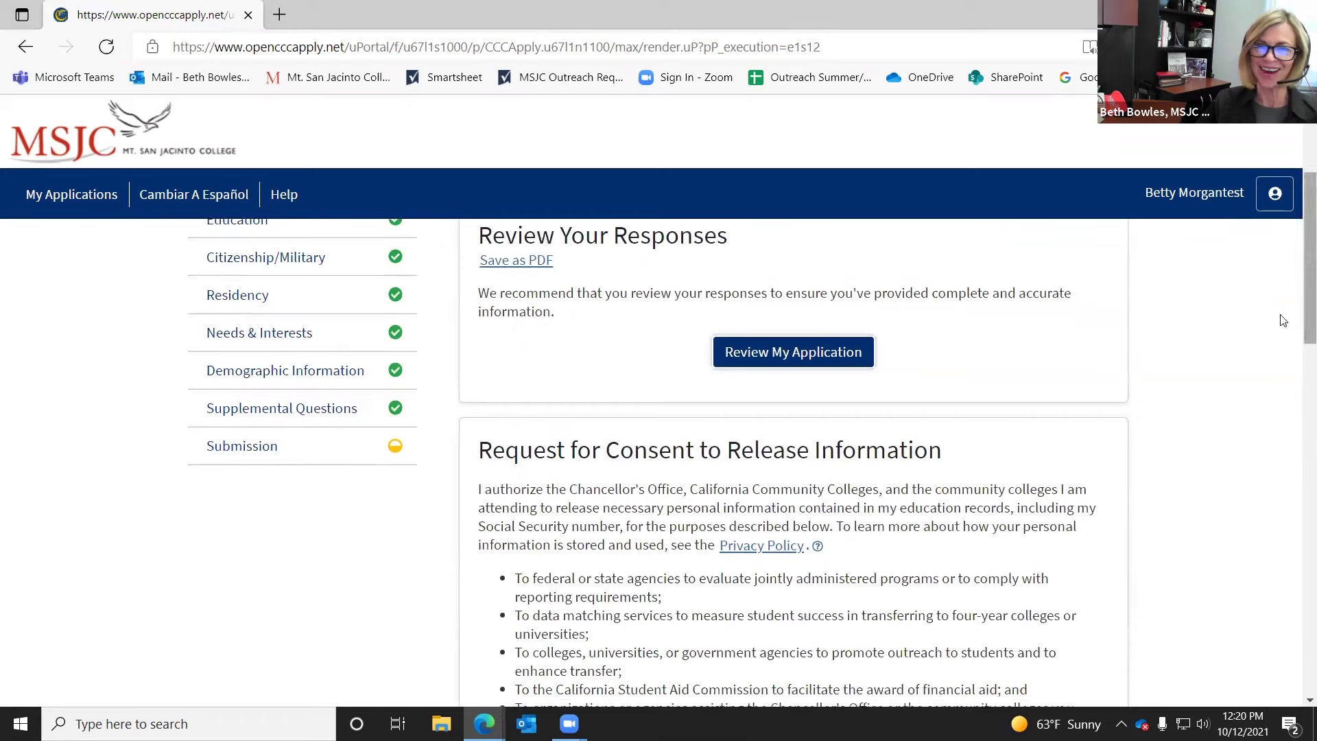
pyautogui.click(755, 359)
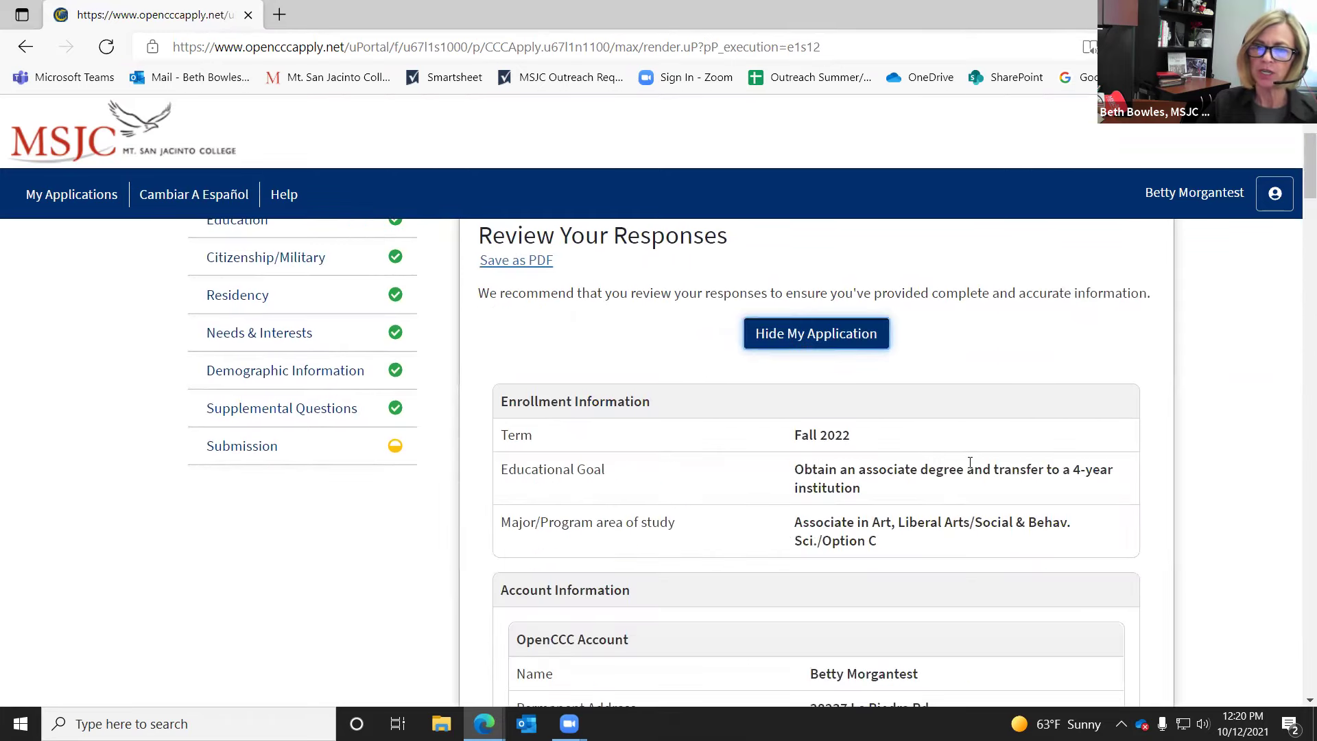
pyautogui.scroll(-6, 971, 463)
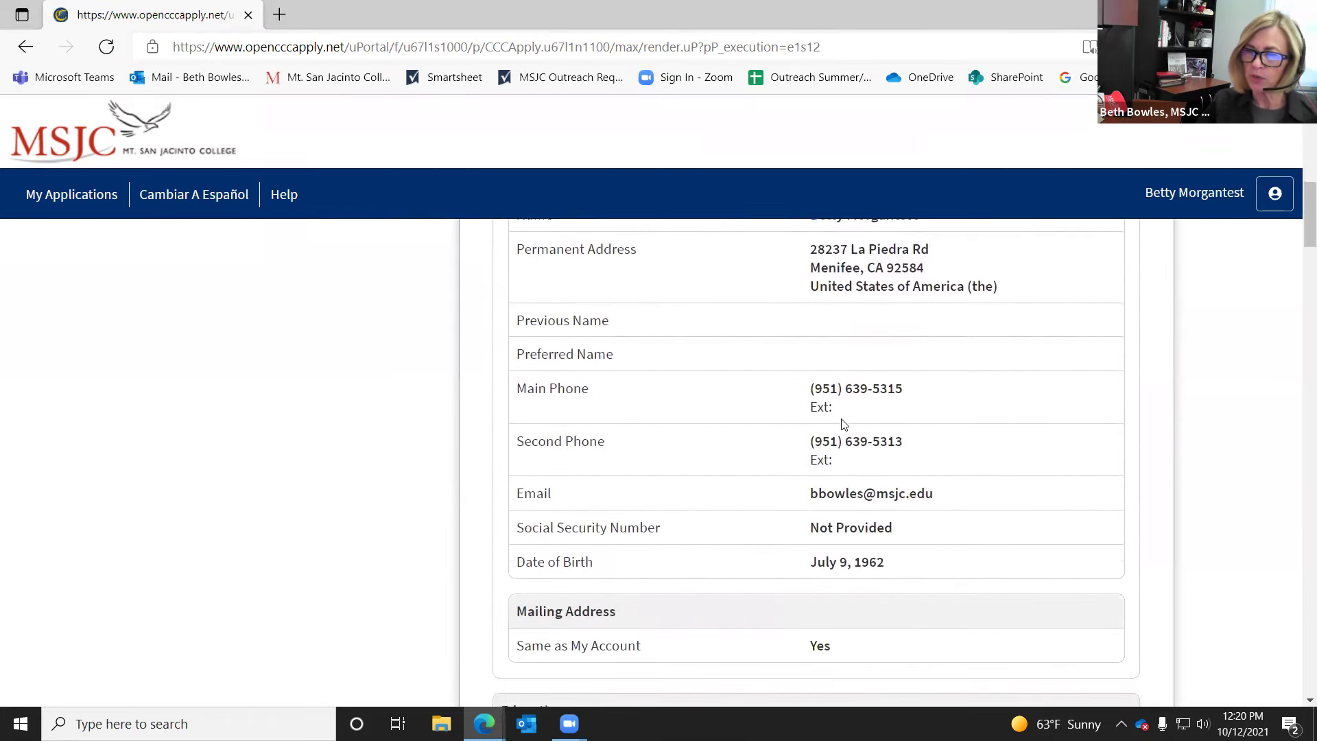
pyautogui.scroll(-8, 844, 425)
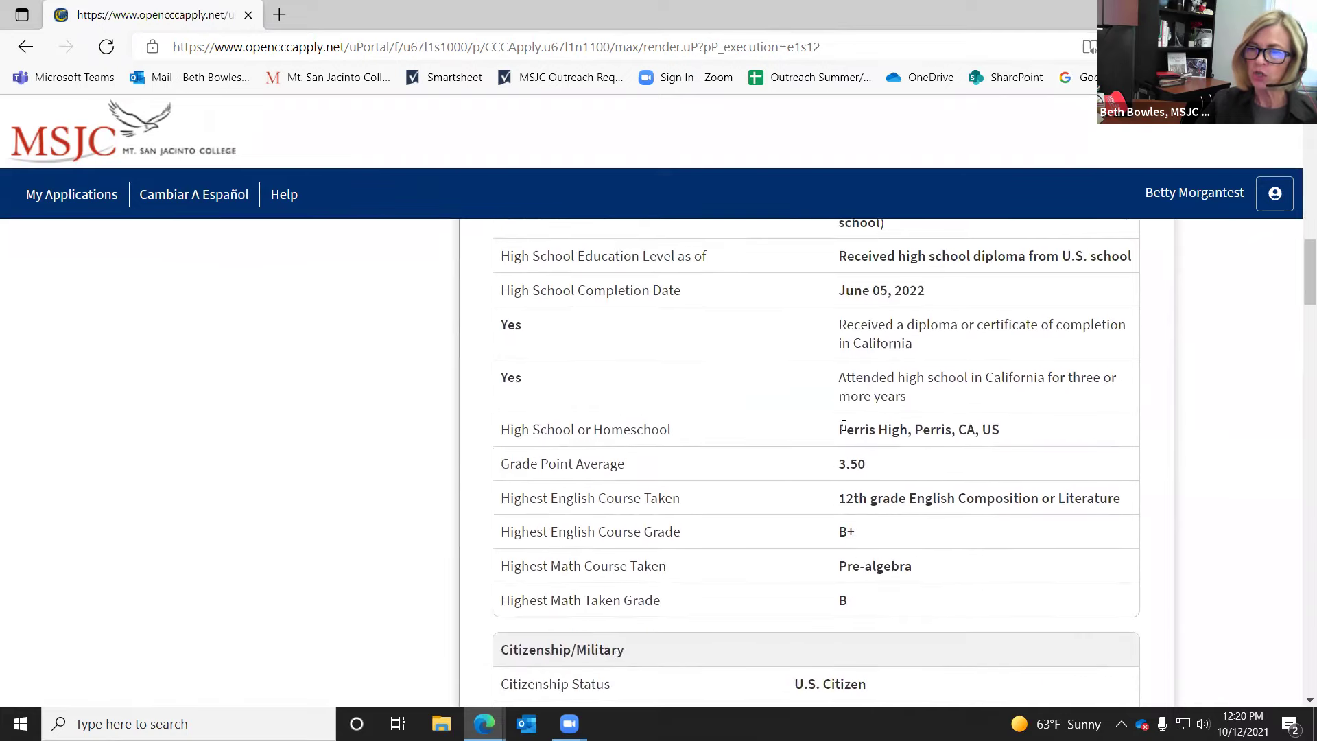
pyautogui.scroll(-2, 843, 425)
pyautogui.scroll(15, 845, 428)
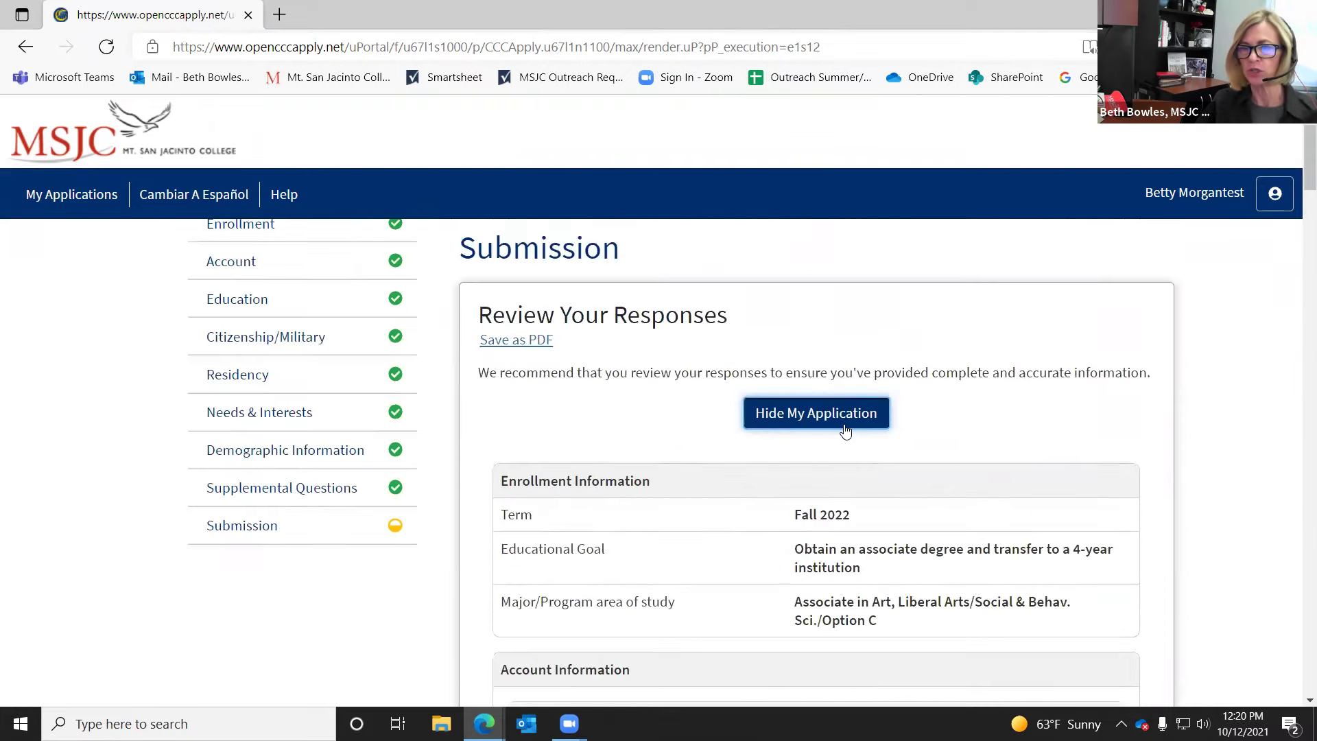
pyautogui.scroll(2, 846, 430)
pyautogui.click(852, 560)
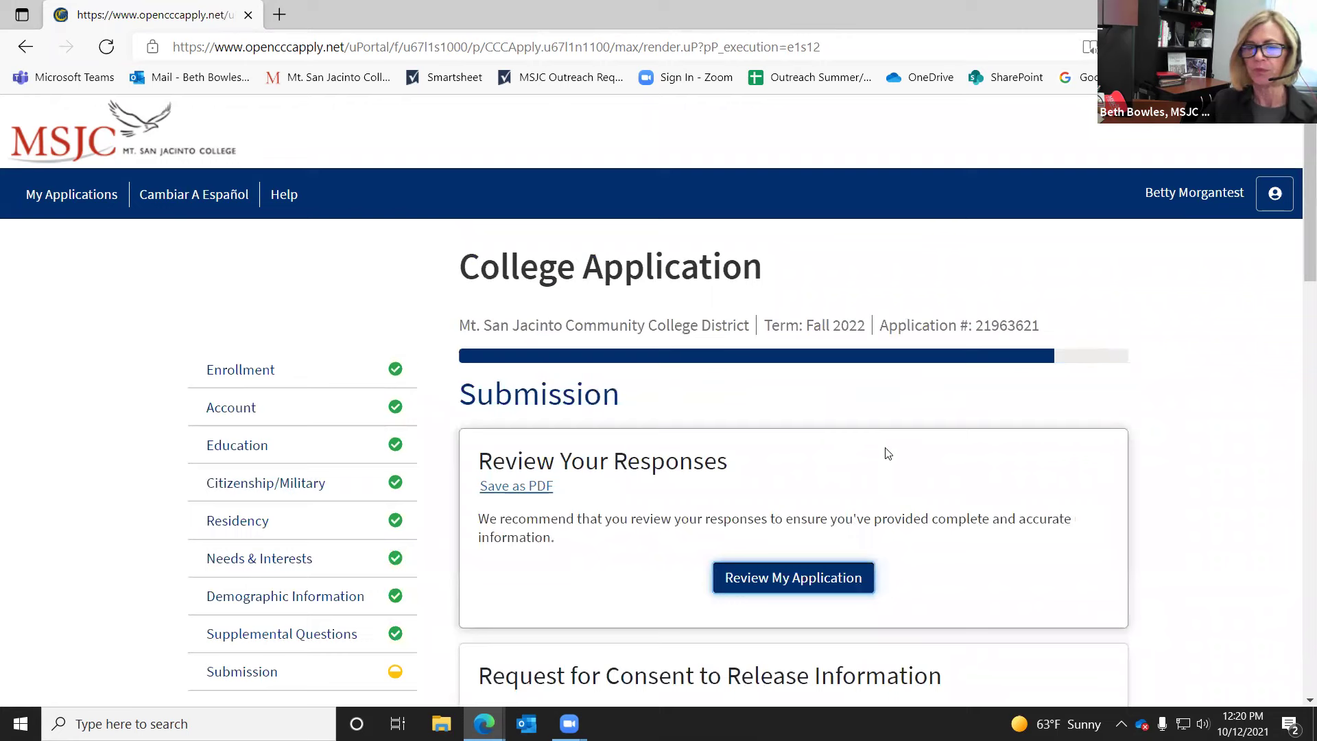
pyautogui.scroll(-6, 844, 426)
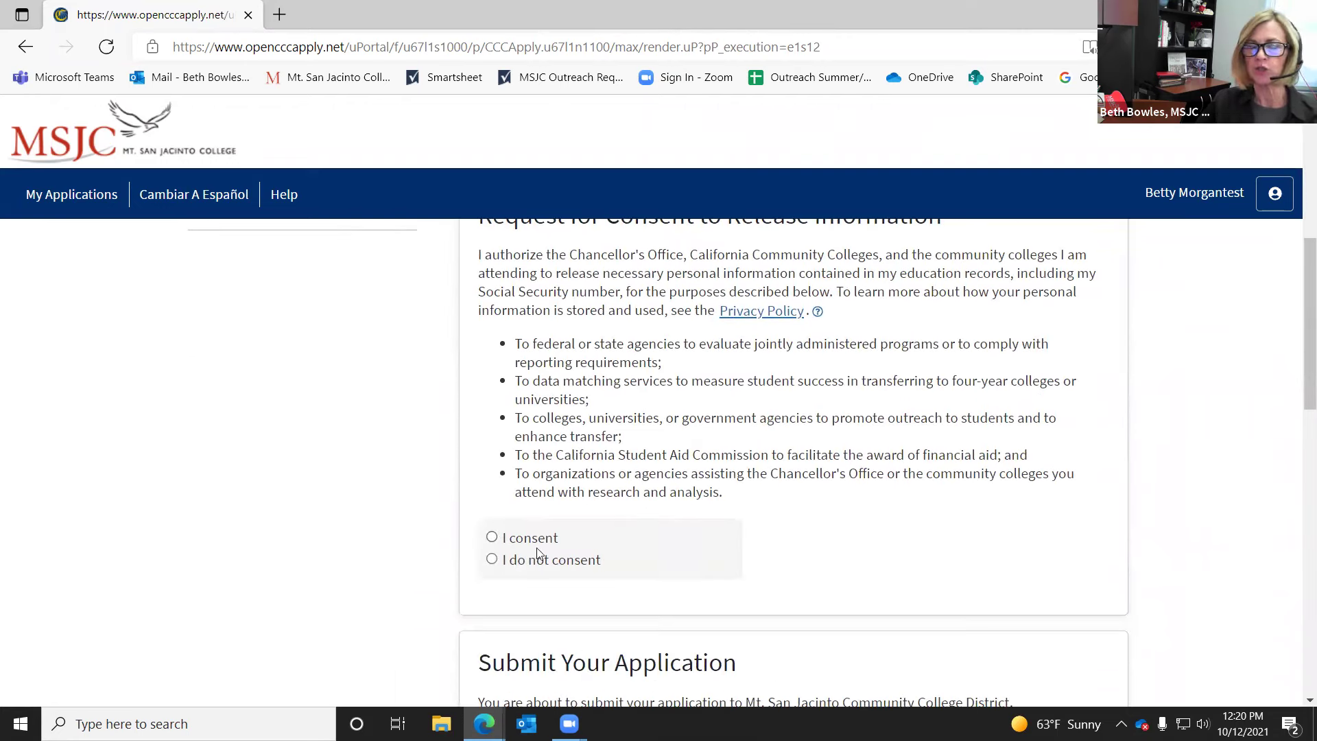
# Select I consent on the release-of-information request and review the submission declarations
pyautogui.click(492, 538)
pyautogui.scroll(-5, 1297, 386)
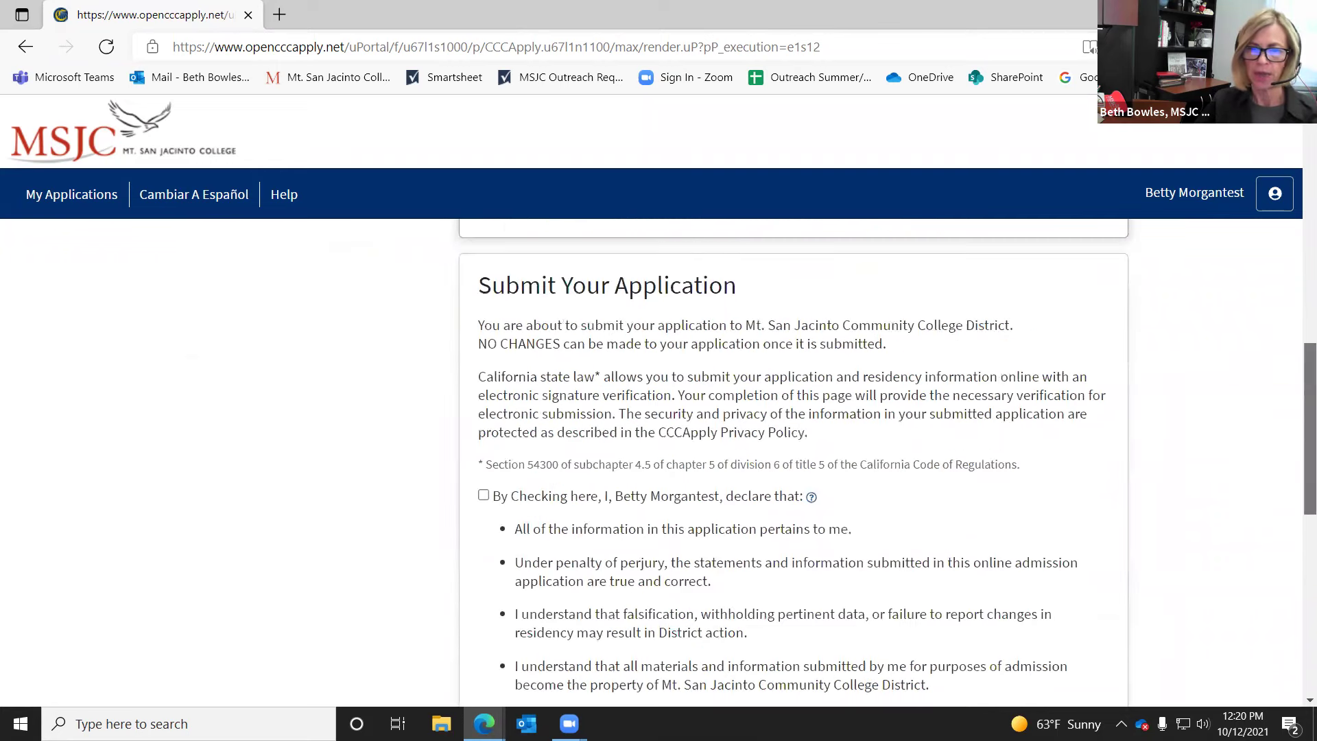
pyautogui.scroll(-5, 1248, 473)
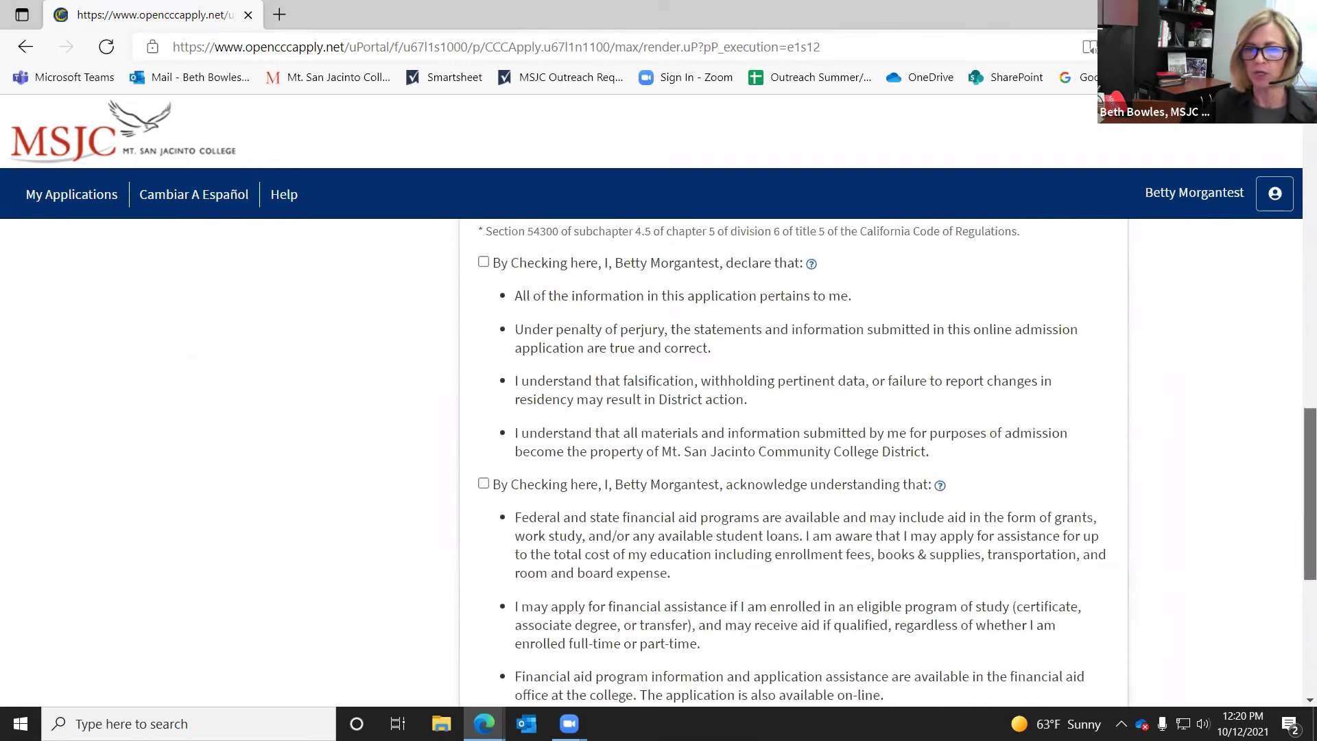
pyautogui.scroll(-3, 549, 411)
pyautogui.scroll(5, 494, 329)
pyautogui.scroll(-7, 519, 343)
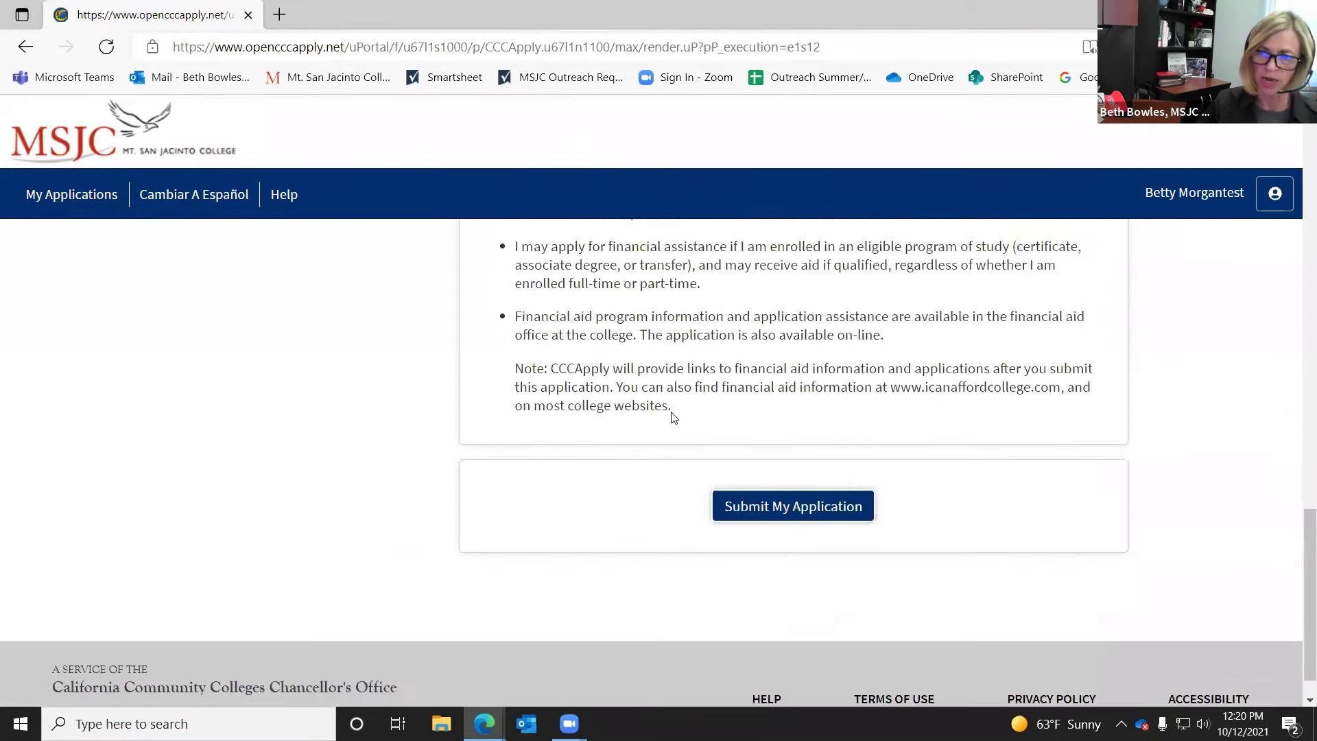
pyautogui.click(783, 472)
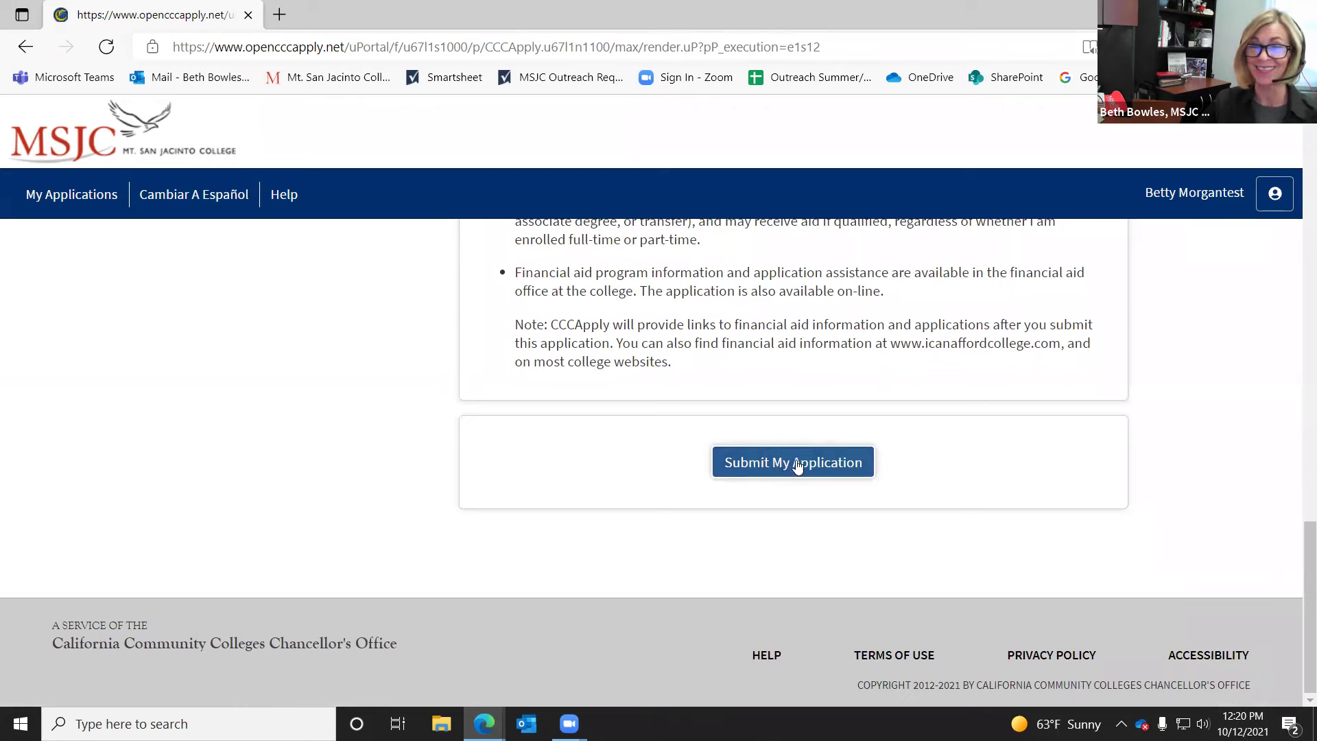
pyautogui.scroll(14, 1215, 302)
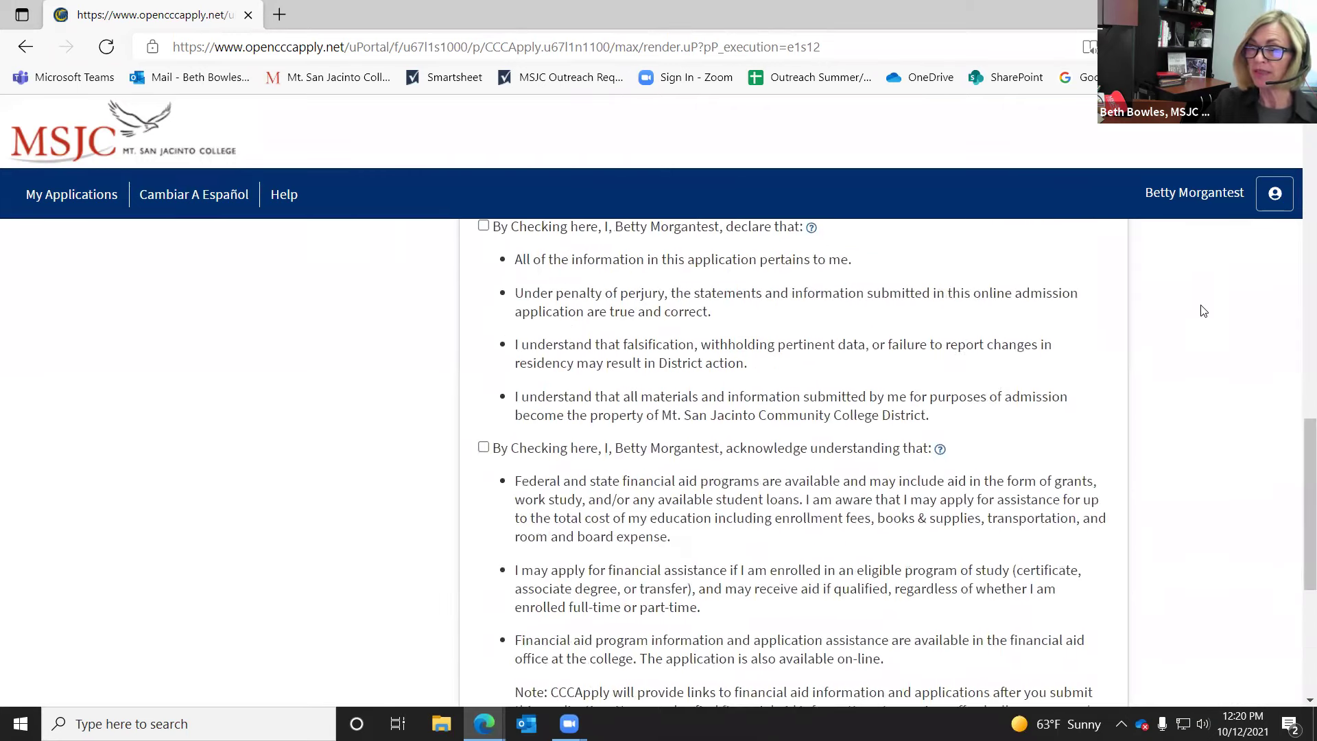
pyautogui.scroll(5, 1188, 321)
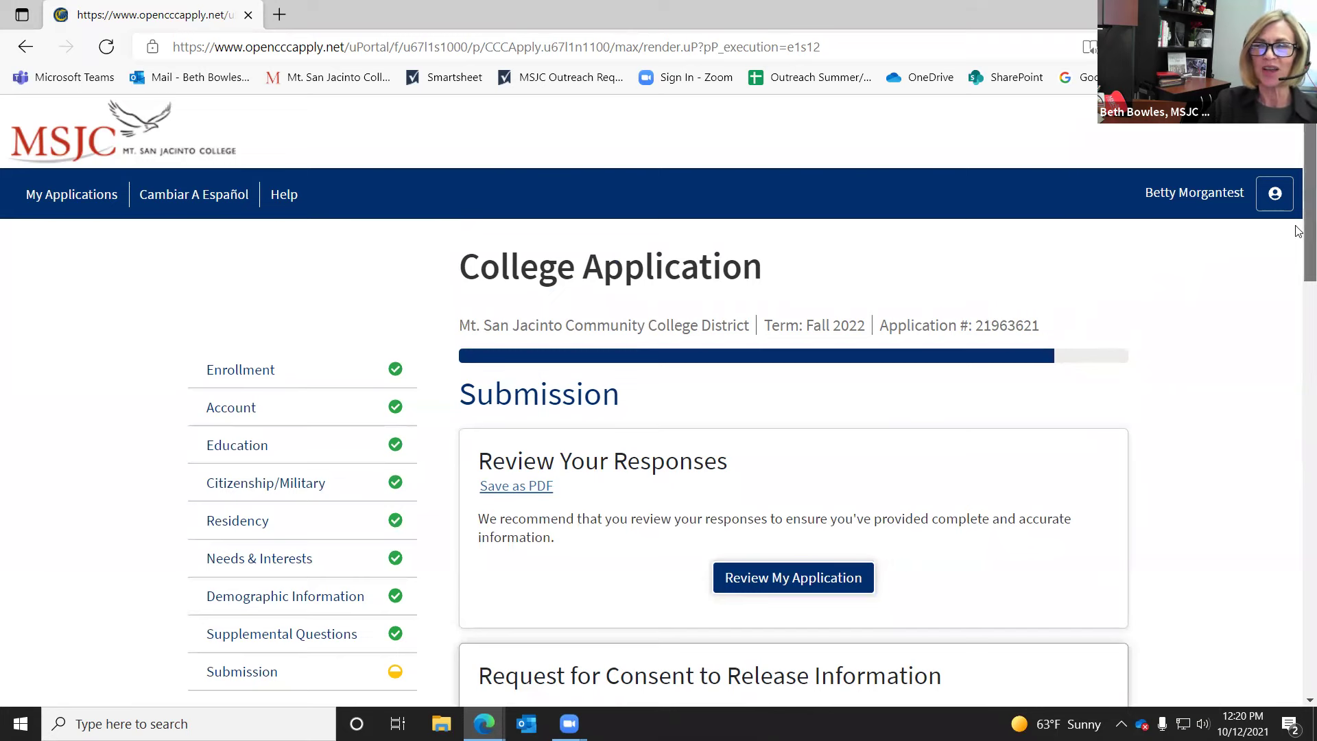
# Sign out of the account and open the Mt. San Jacinto College homepage, dismissing its banner
pyautogui.scroll(-3, 1299, 258)
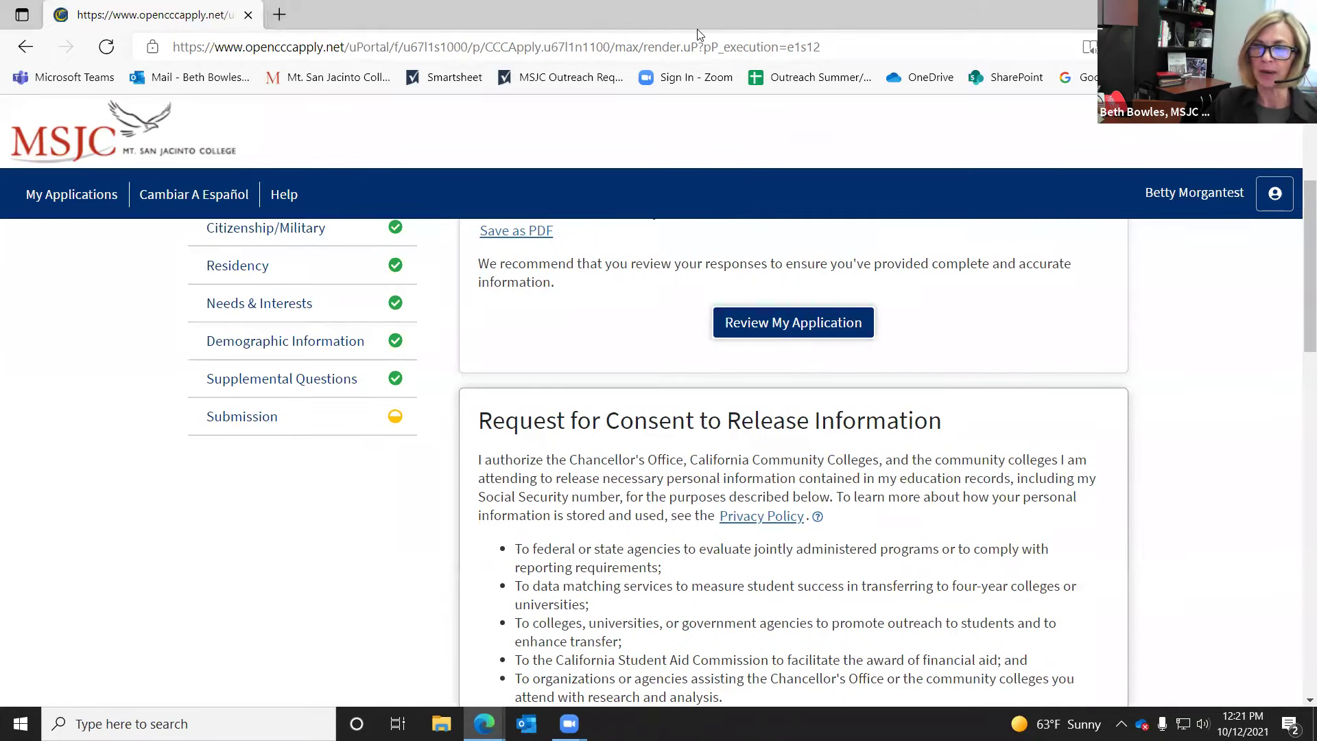
pyautogui.click(1273, 205)
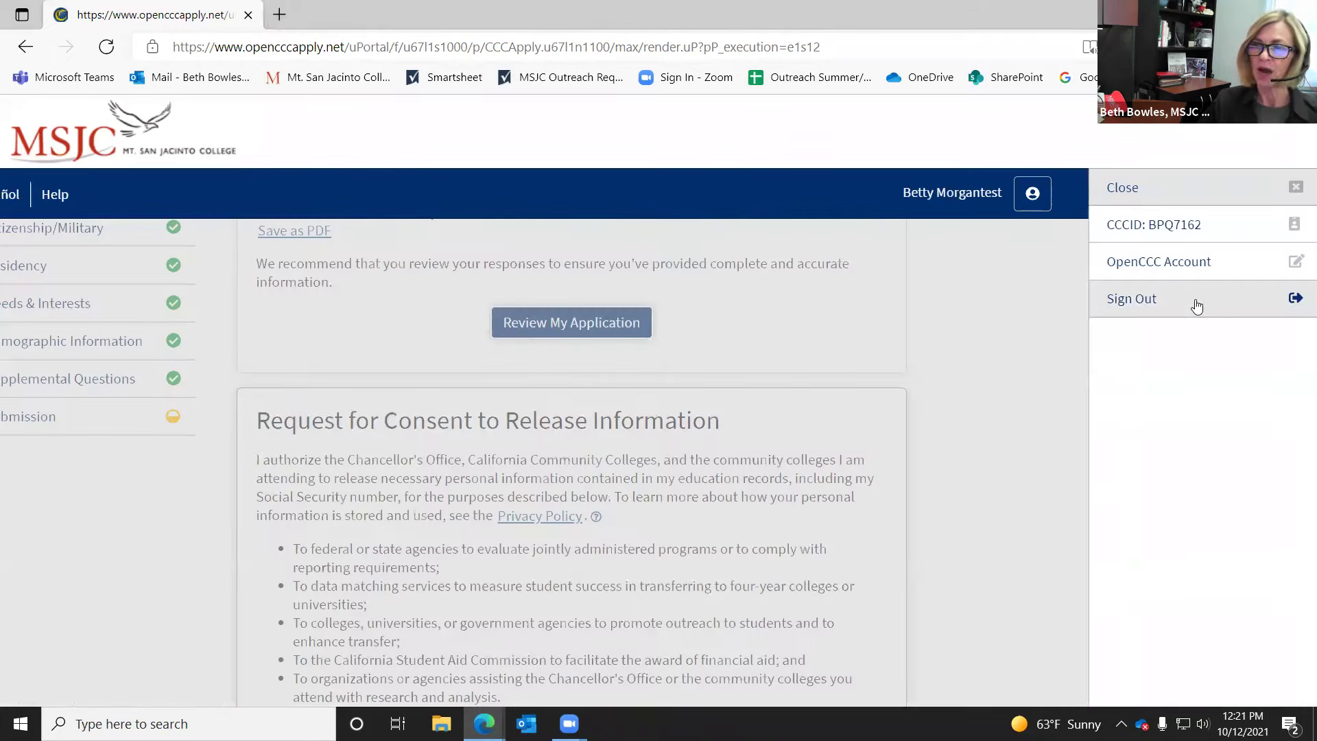
pyautogui.click(1111, 298)
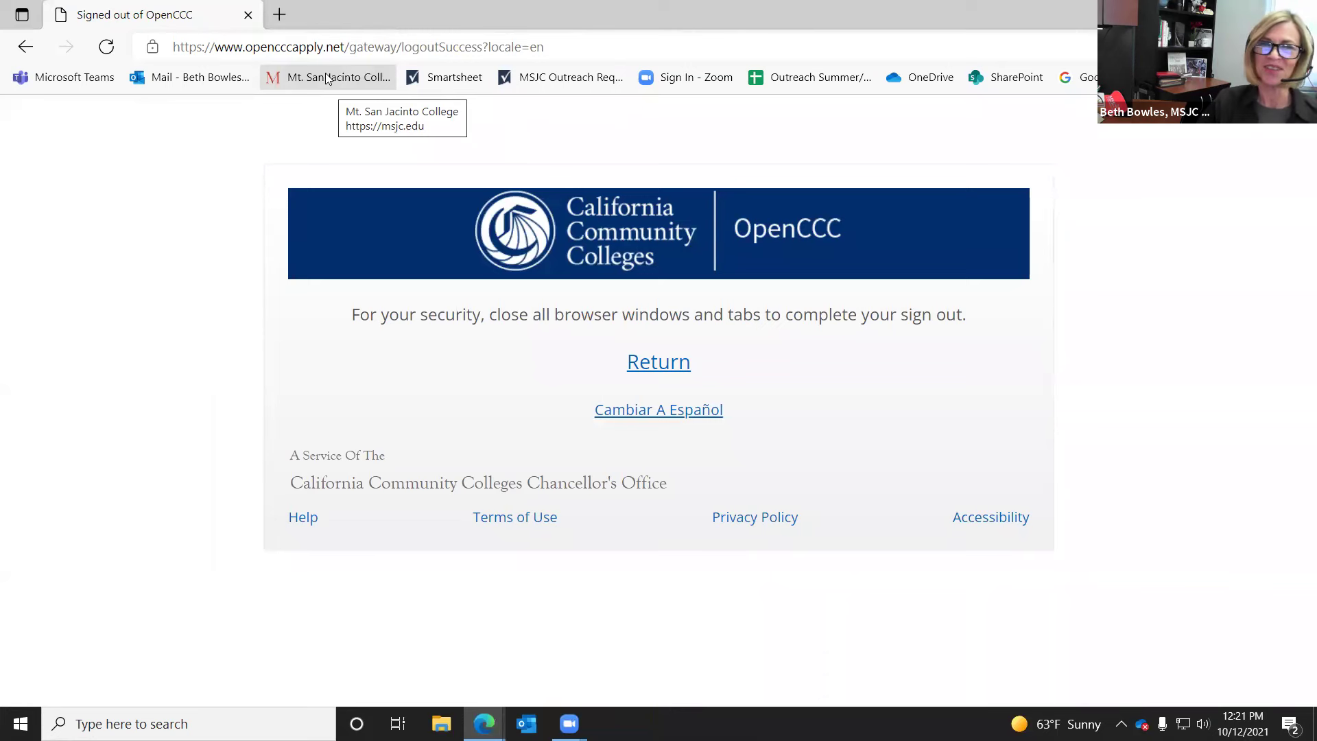
pyautogui.click(328, 80)
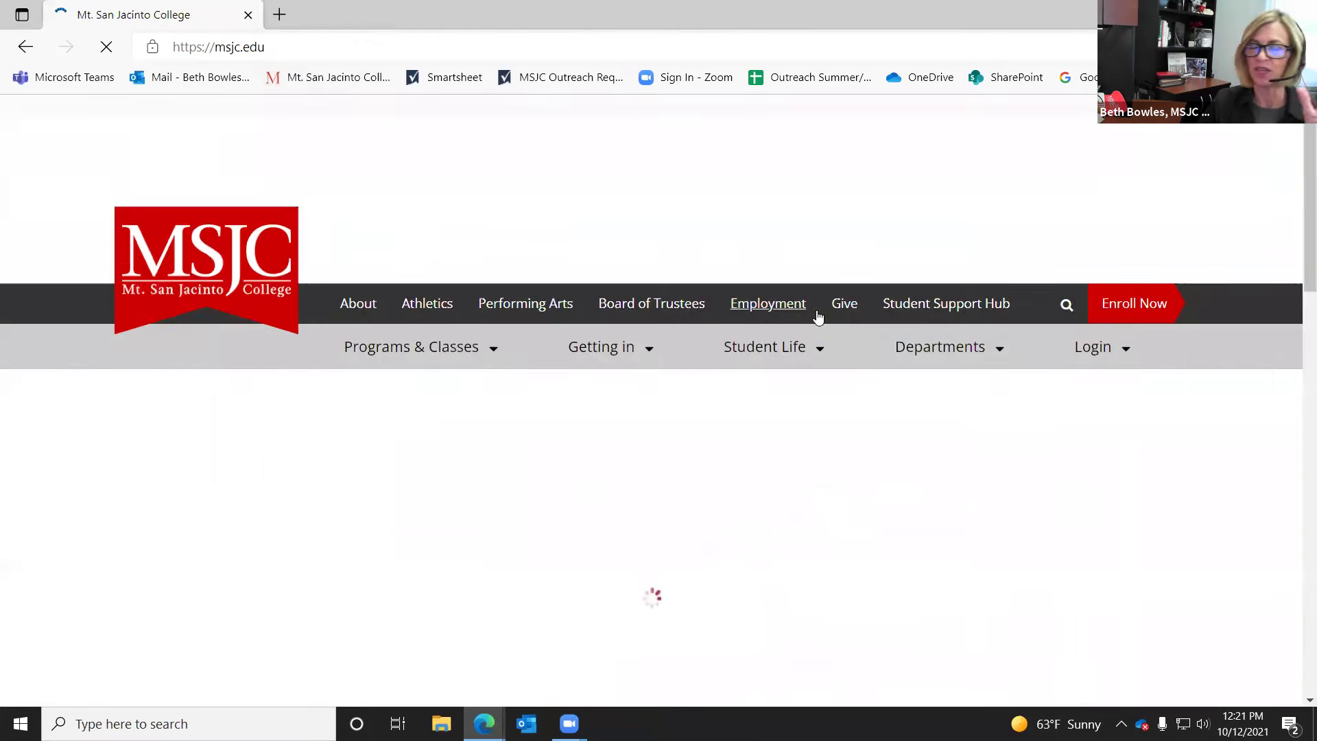
pyautogui.click(1050, 257)
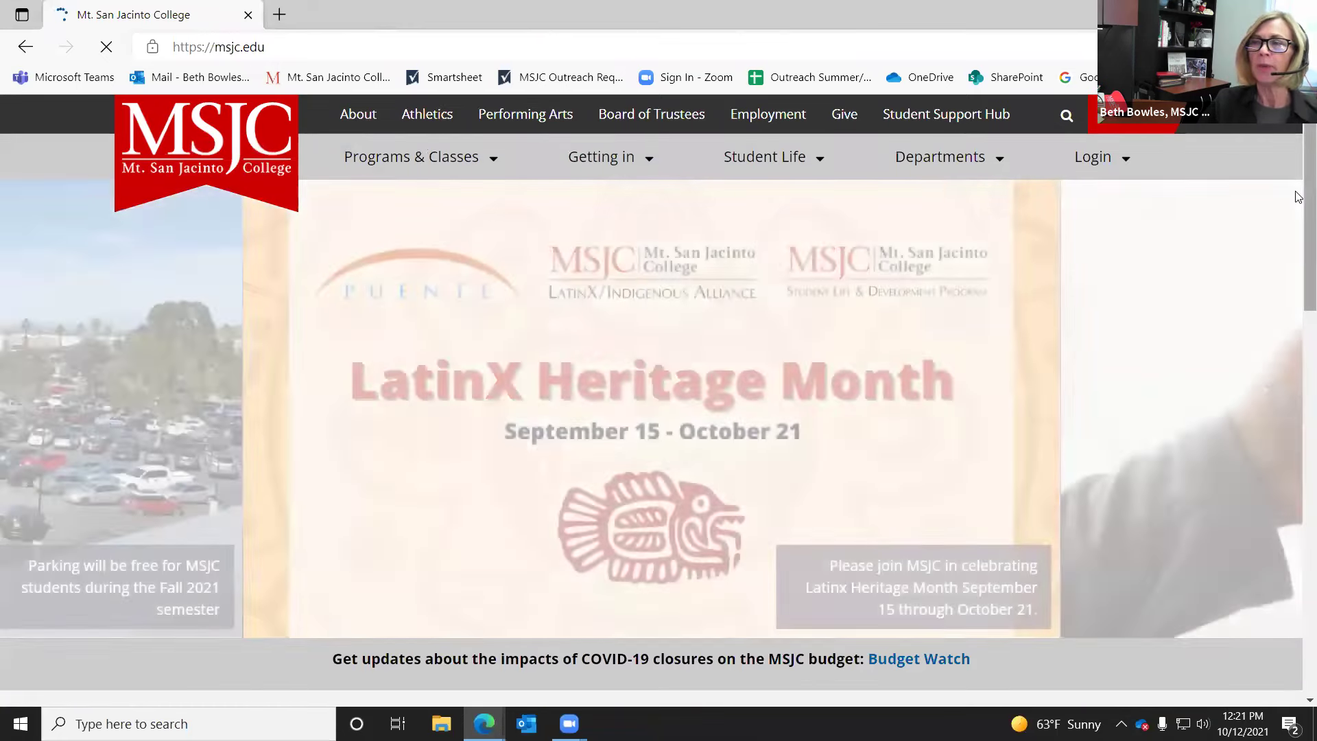